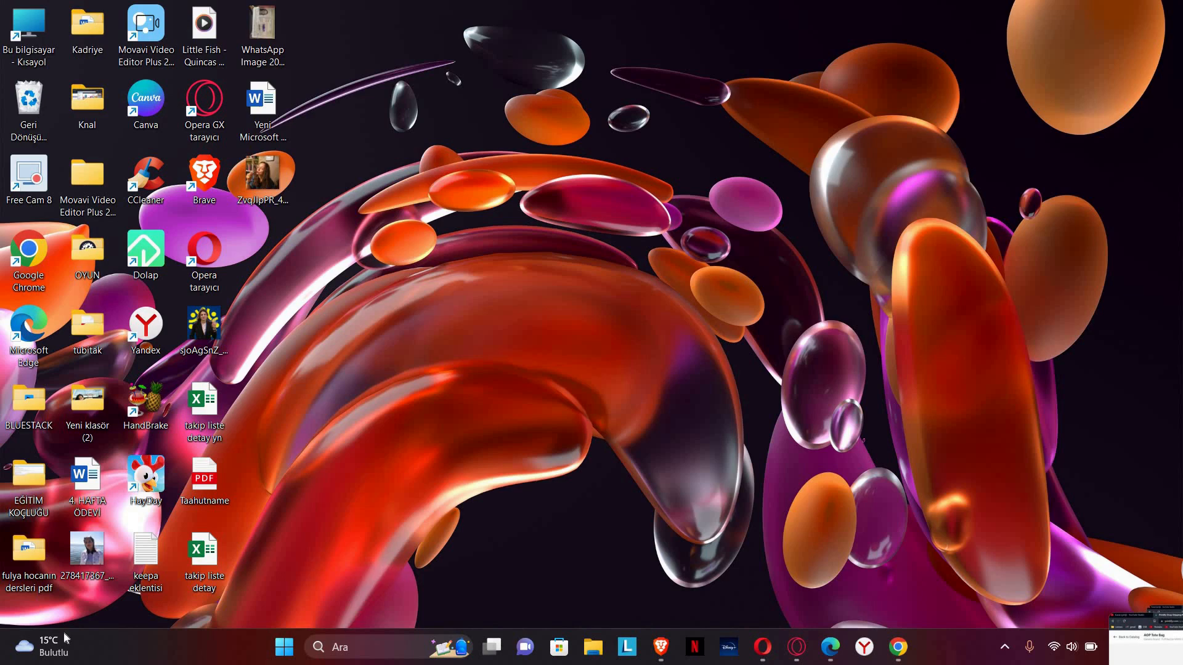
Step: Launch Chrome, maximize the window, and load YouTube from the New Tab shortcut
{"action": "double_click", "coordinate": [31, 234]}
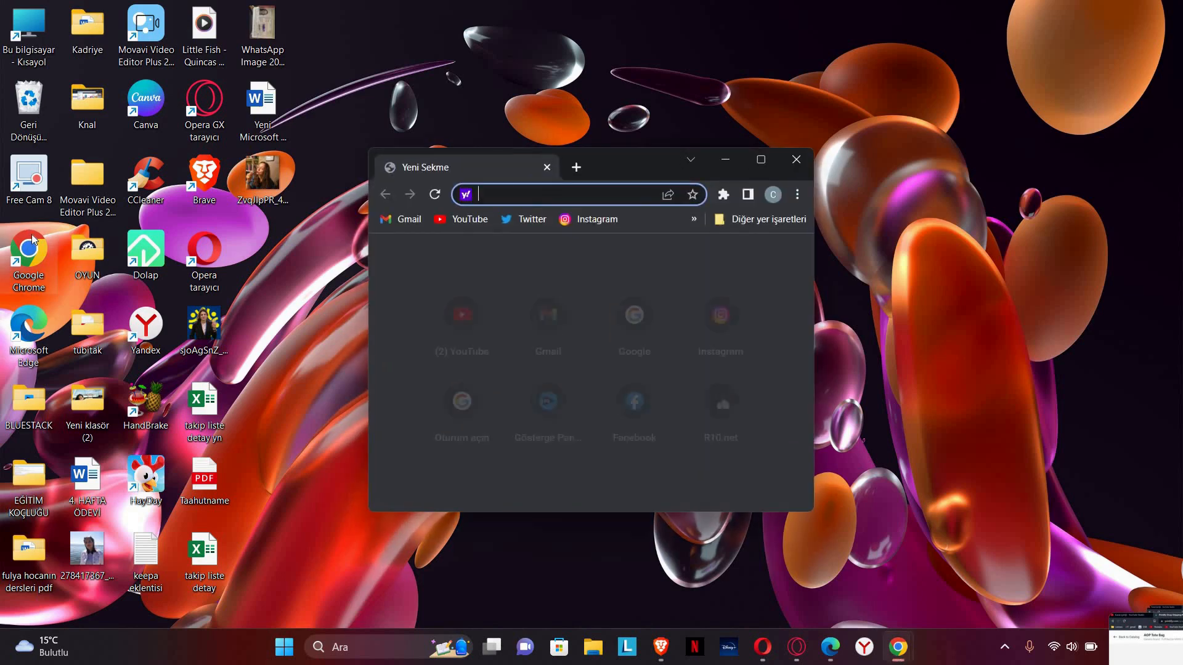
{"action": "left_click", "coordinate": [761, 161]}
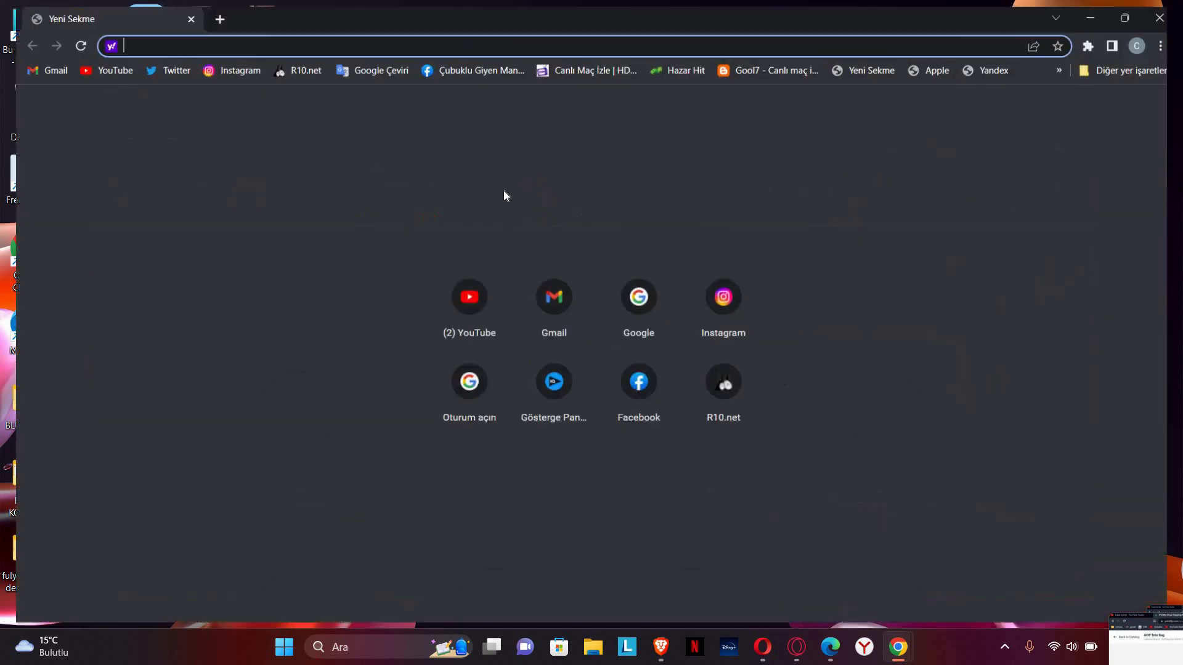
{"action": "left_click", "coordinate": [467, 306]}
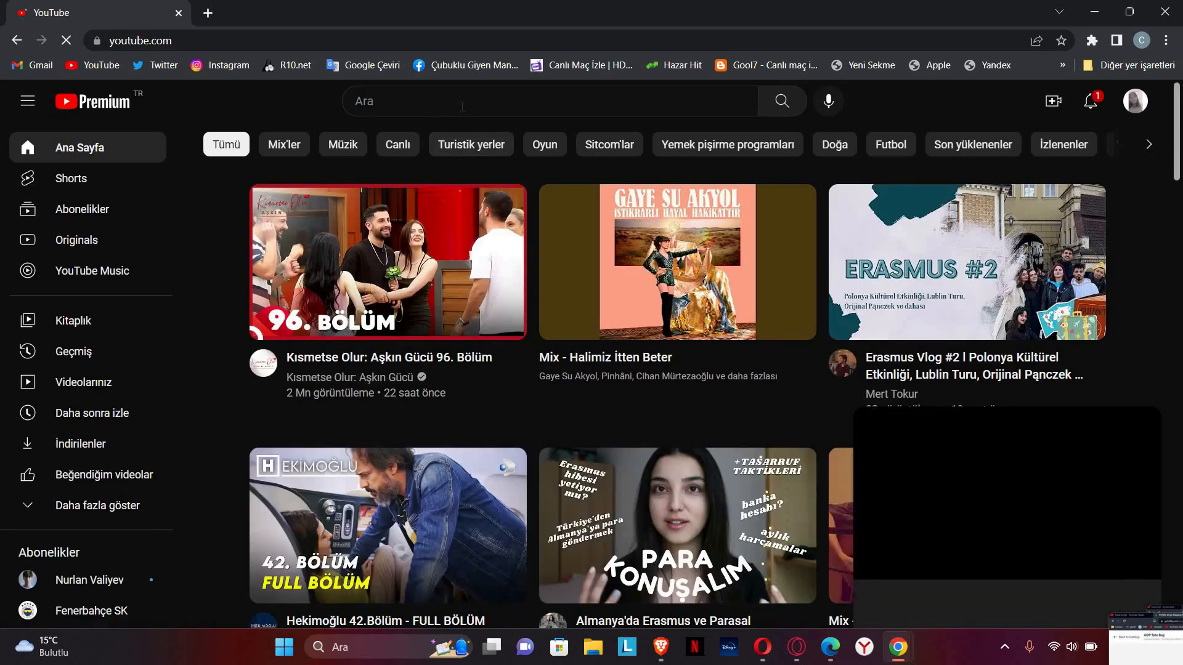
Step: Search YouTube for 'cennet k', close the miniplayer, and open the Cennet K channel
{"action": "left_click", "coordinate": [462, 106]}
{"action": "type", "text": "c"}
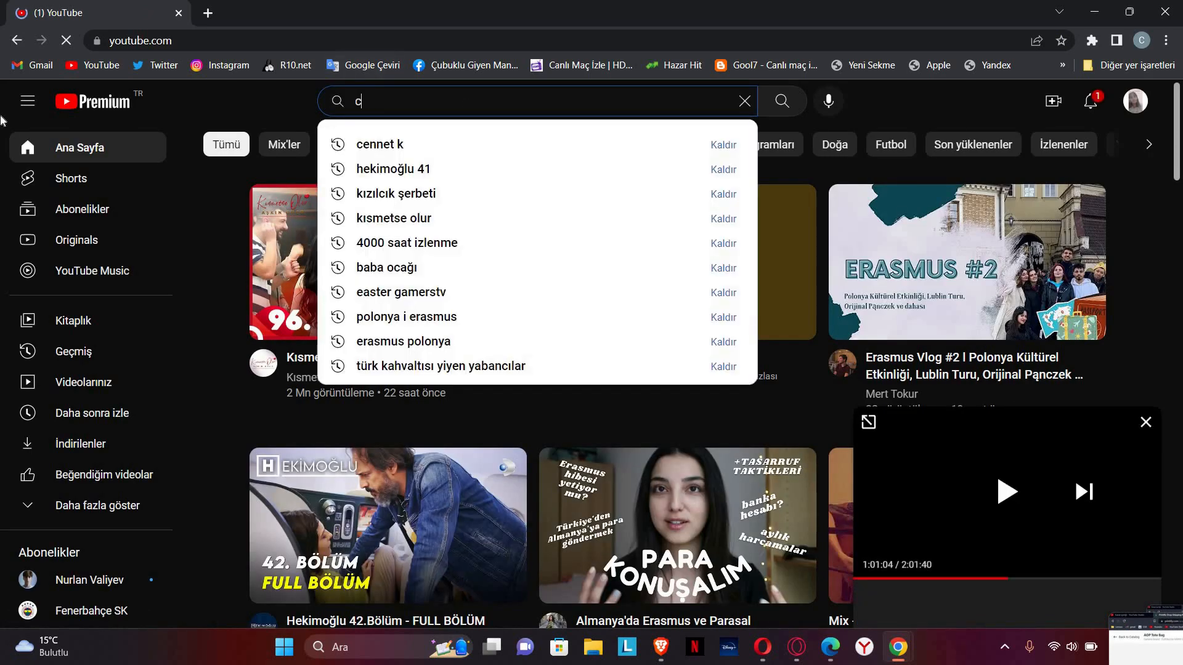
{"action": "type", "text": "ennet k"}
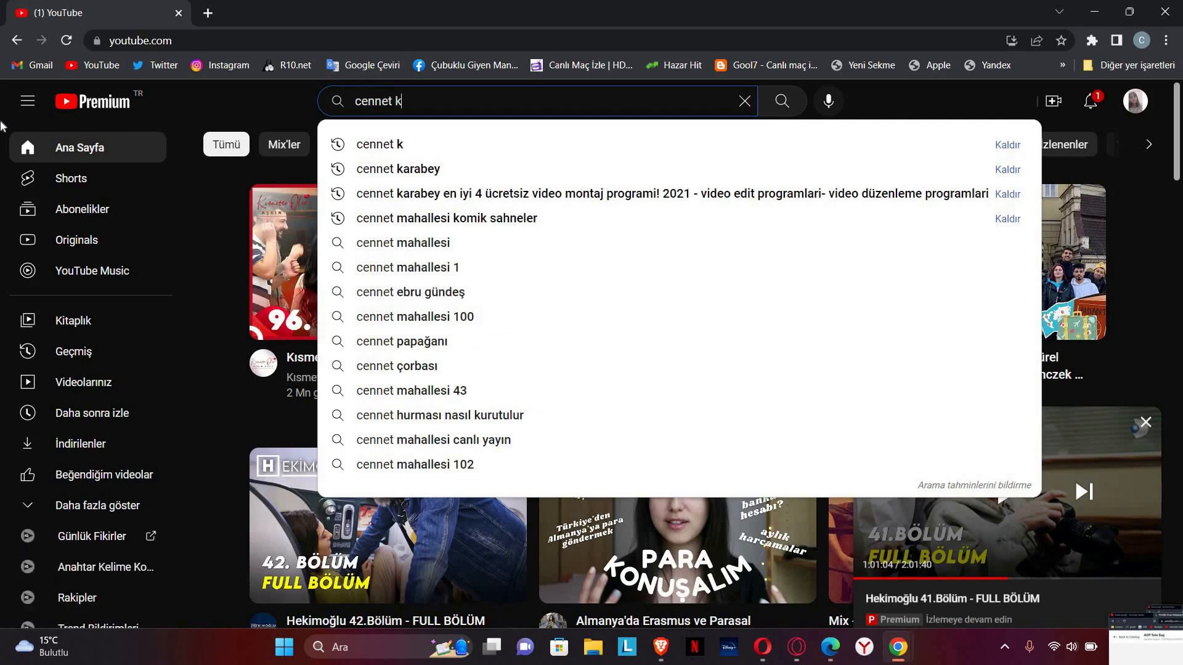
{"action": "key", "text": "Return"}
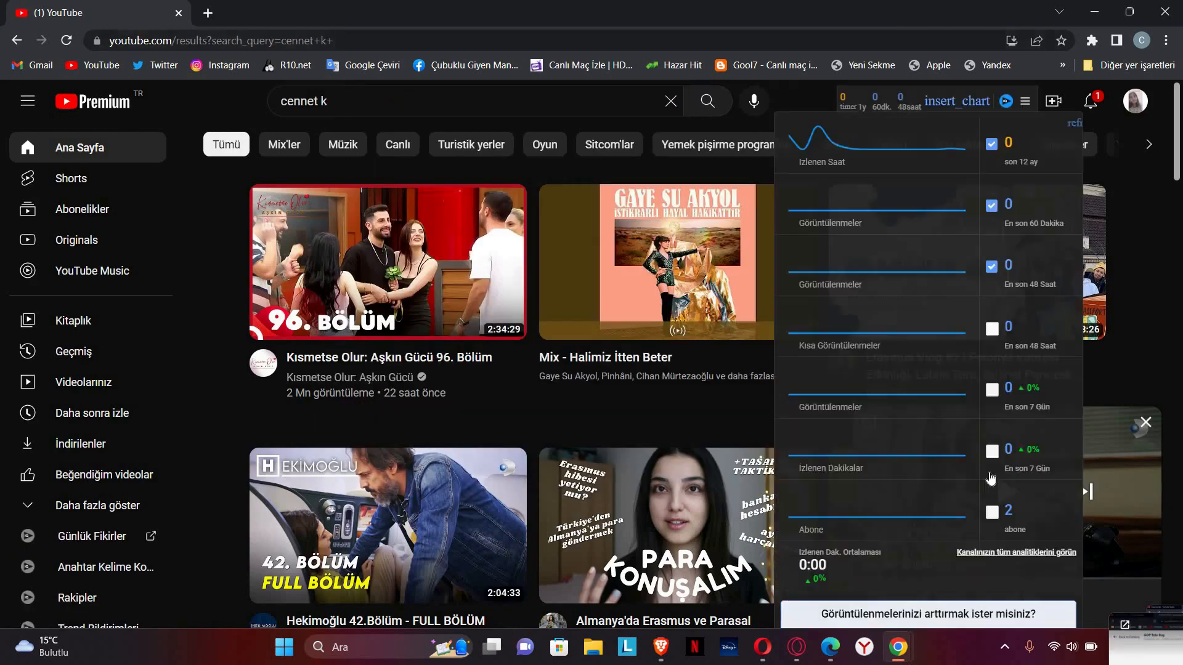
{"action": "left_click", "coordinate": [1146, 424]}
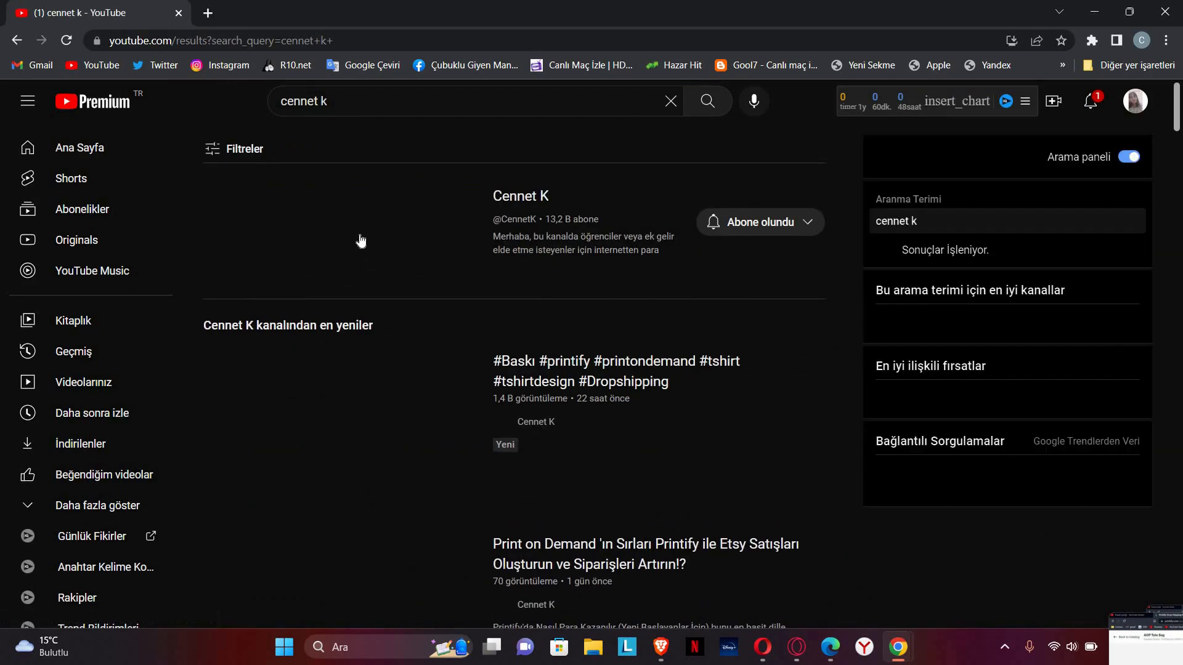
{"action": "left_click", "coordinate": [361, 240]}
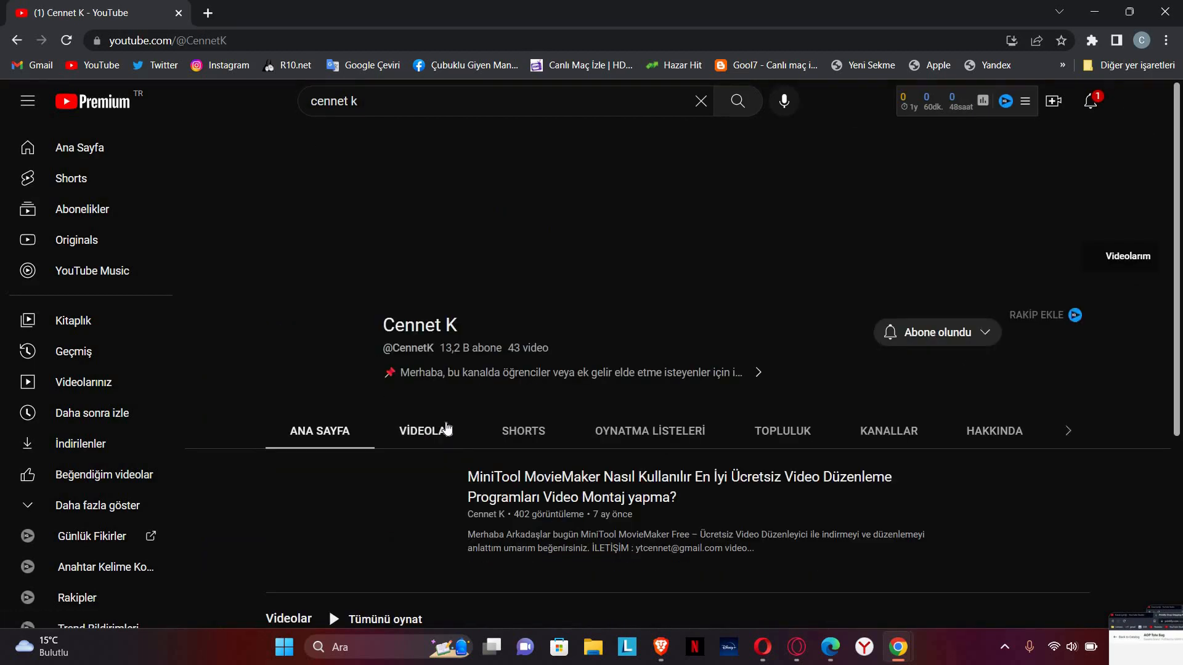
Step: Browse the channel's uploaded videos (VİDEOLAR) and glance at the notifications list
{"action": "left_click", "coordinate": [446, 430]}
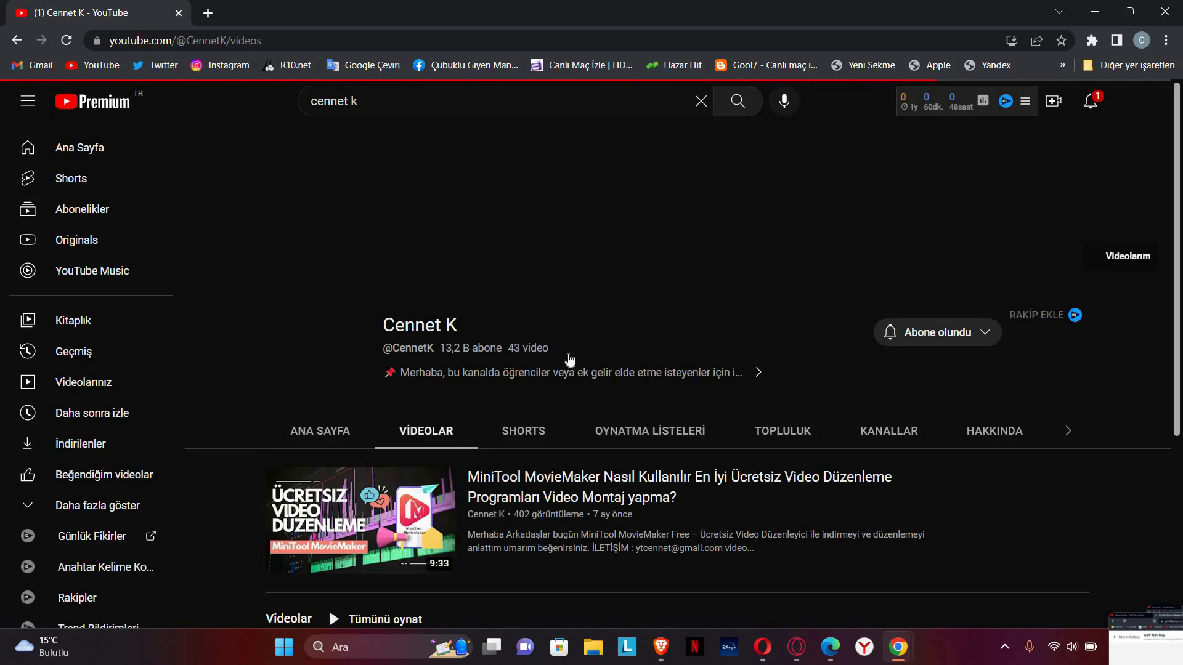
{"action": "scroll", "coordinate": [568, 359], "scroll_direction": "down", "scroll_amount": 5}
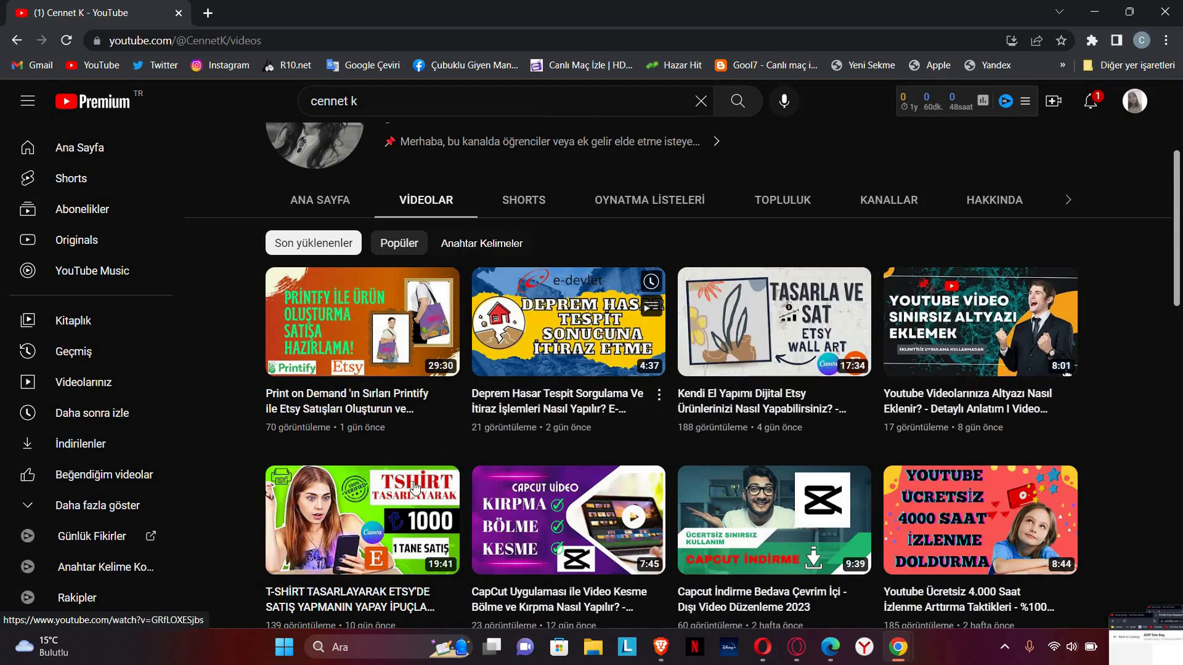
{"action": "scroll", "coordinate": [376, 453], "scroll_direction": "down", "scroll_amount": 2}
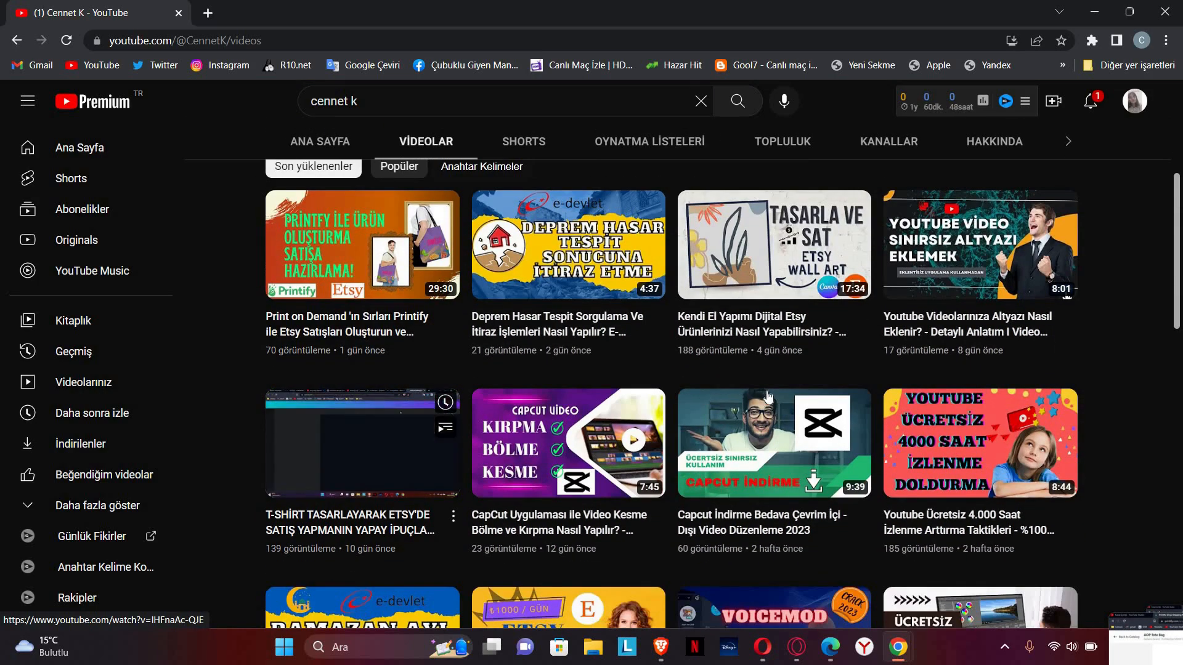
{"action": "scroll", "coordinate": [376, 453], "scroll_direction": "down", "scroll_amount": 5}
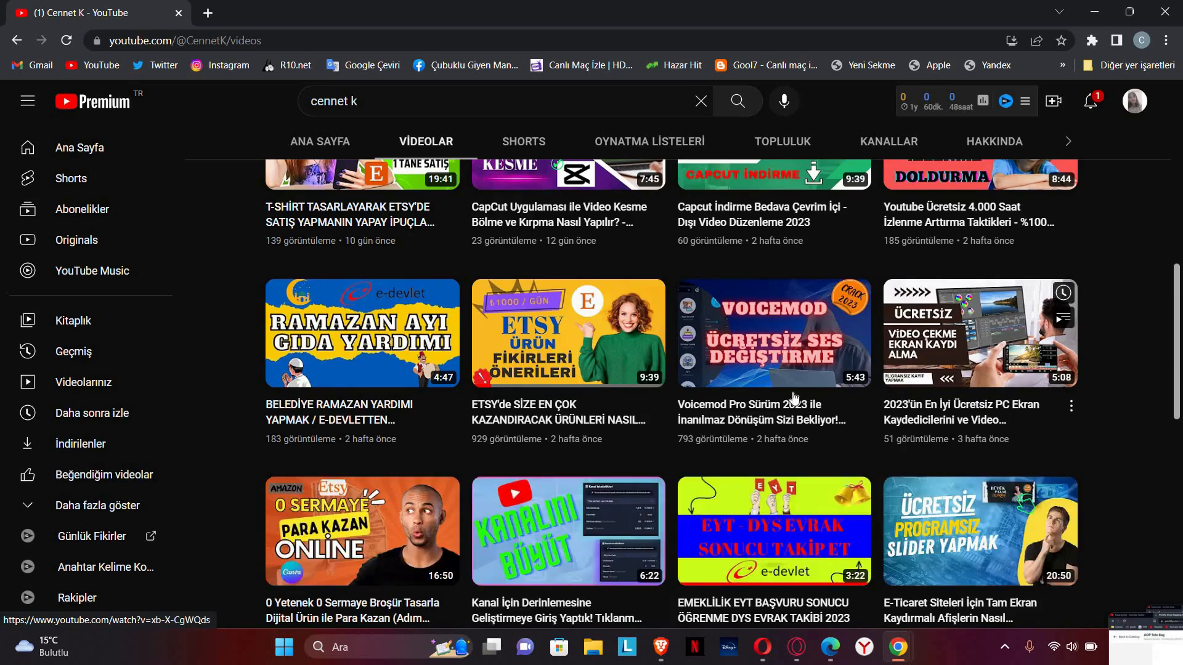
{"action": "scroll", "coordinate": [795, 400], "scroll_direction": "down", "scroll_amount": 8}
{"action": "scroll", "coordinate": [939, 395], "scroll_direction": "up", "scroll_amount": 3}
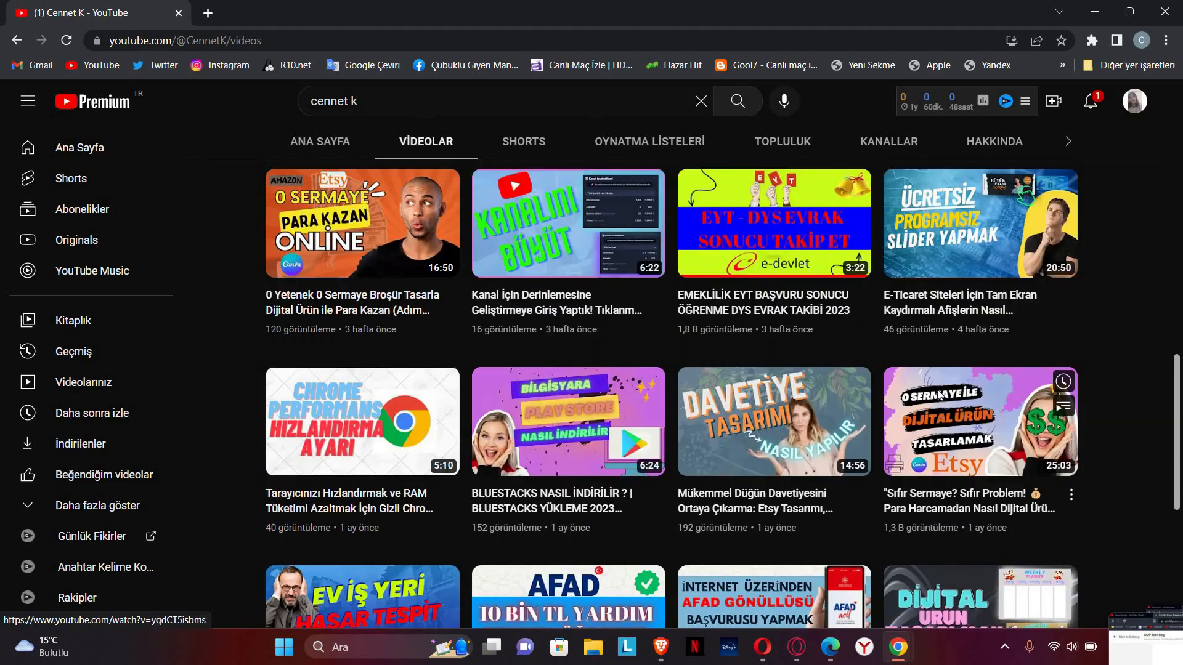
{"action": "scroll", "coordinate": [940, 395], "scroll_direction": "down", "scroll_amount": 3}
{"action": "scroll", "coordinate": [939, 341], "scroll_direction": "down", "scroll_amount": 2}
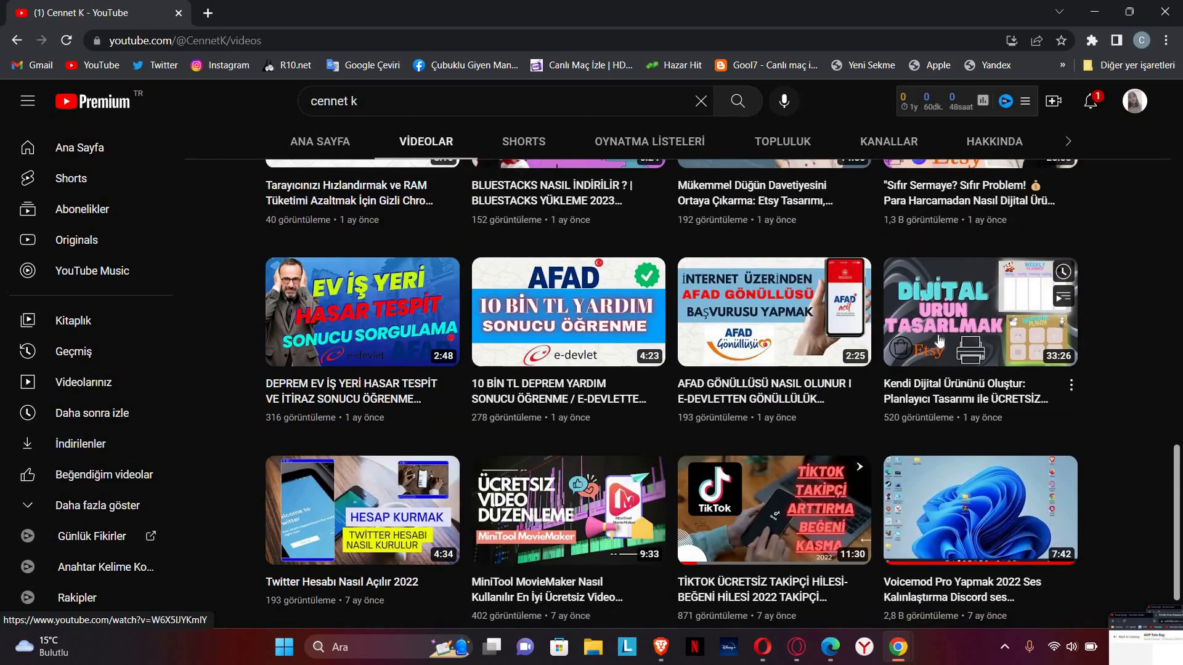
{"action": "mouse_move", "coordinate": [940, 340]}
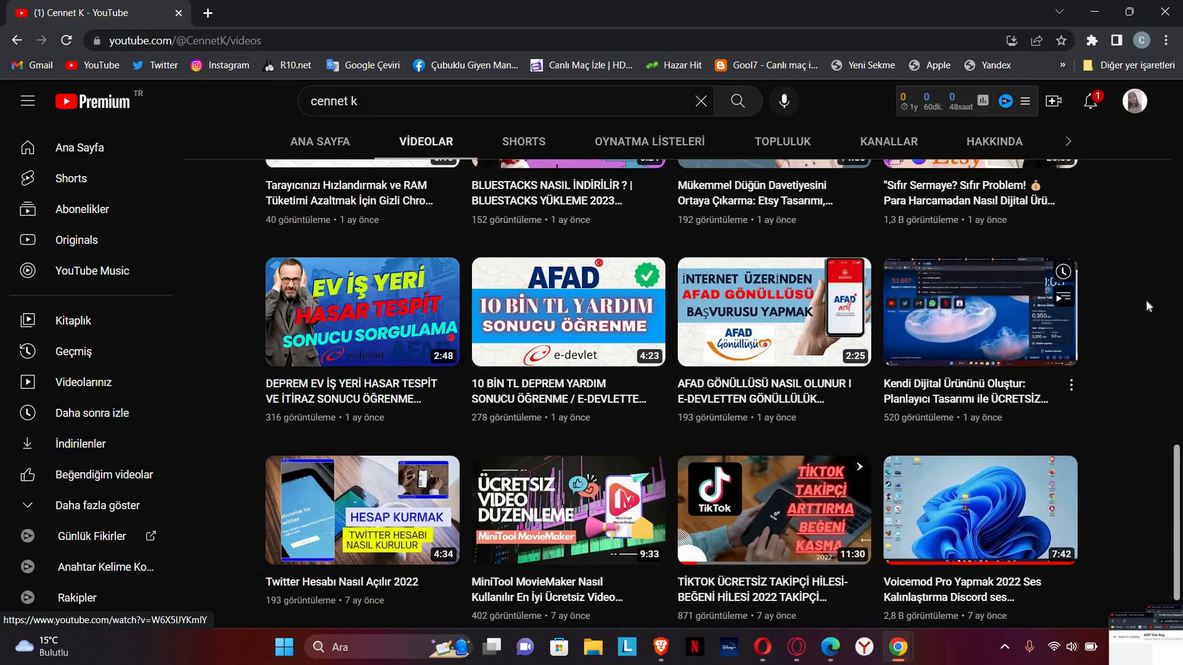
{"action": "scroll", "coordinate": [1134, 308], "scroll_direction": "up", "scroll_amount": 6}
{"action": "scroll", "coordinate": [1136, 332], "scroll_direction": "up", "scroll_amount": 5}
{"action": "scroll", "coordinate": [1140, 342], "scroll_direction": "up", "scroll_amount": 6}
{"action": "left_click", "coordinate": [1085, 103]}
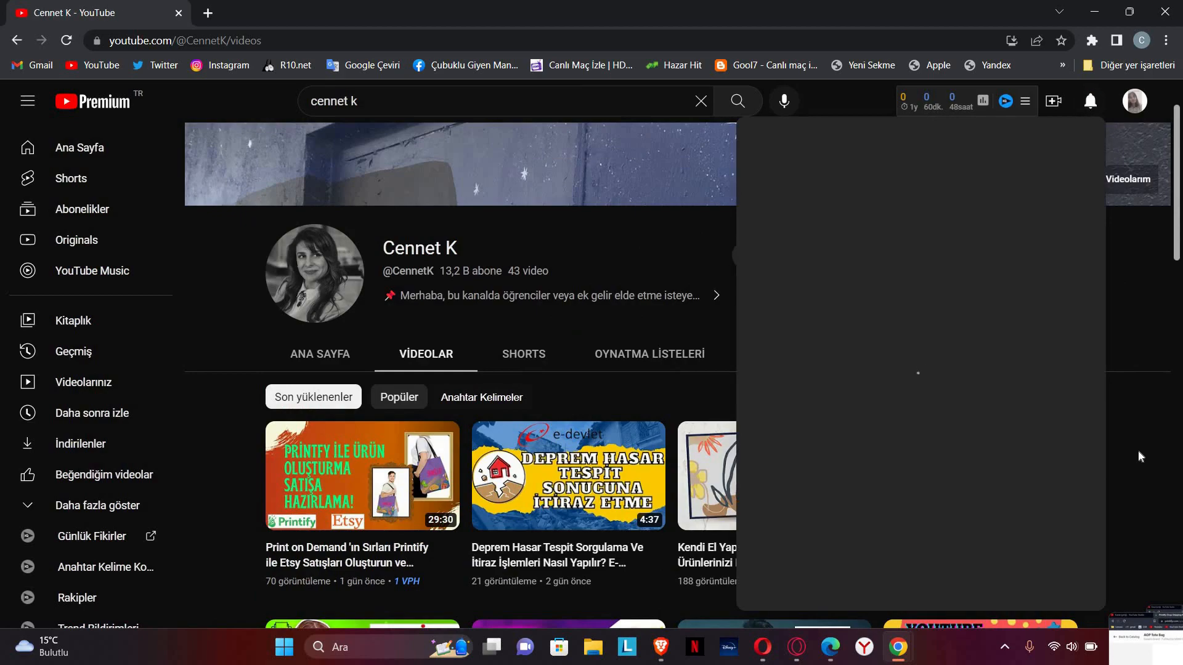
{"action": "left_click", "coordinate": [1124, 403]}
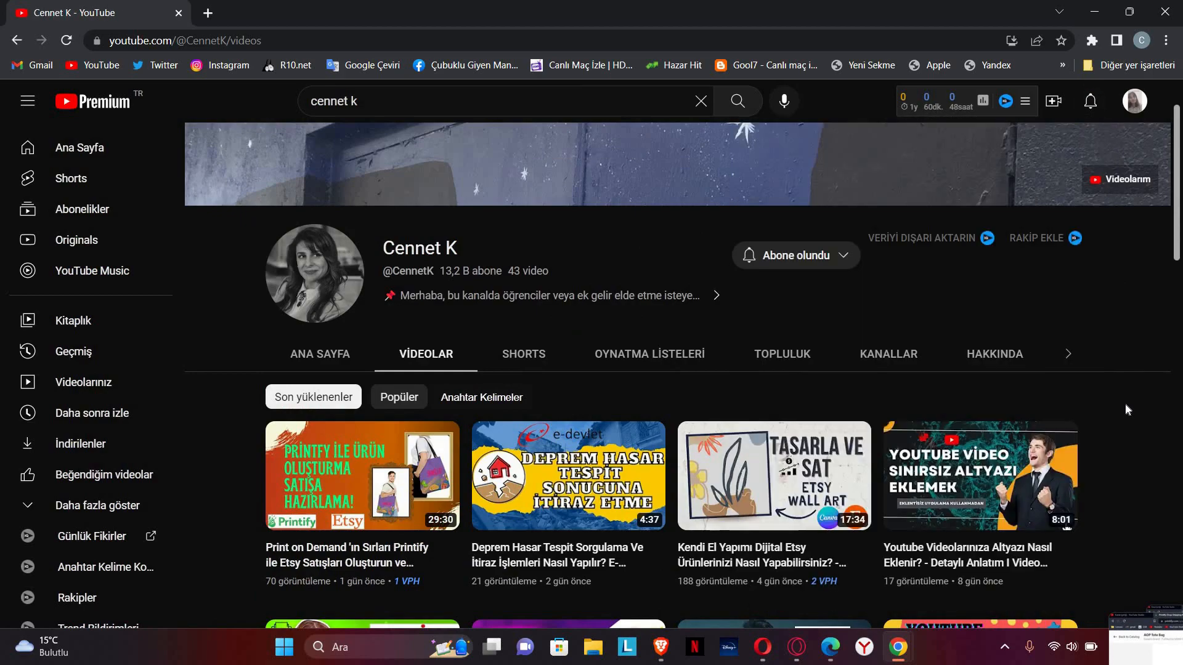
{"action": "scroll", "coordinate": [1120, 378], "scroll_direction": "down", "scroll_amount": 3}
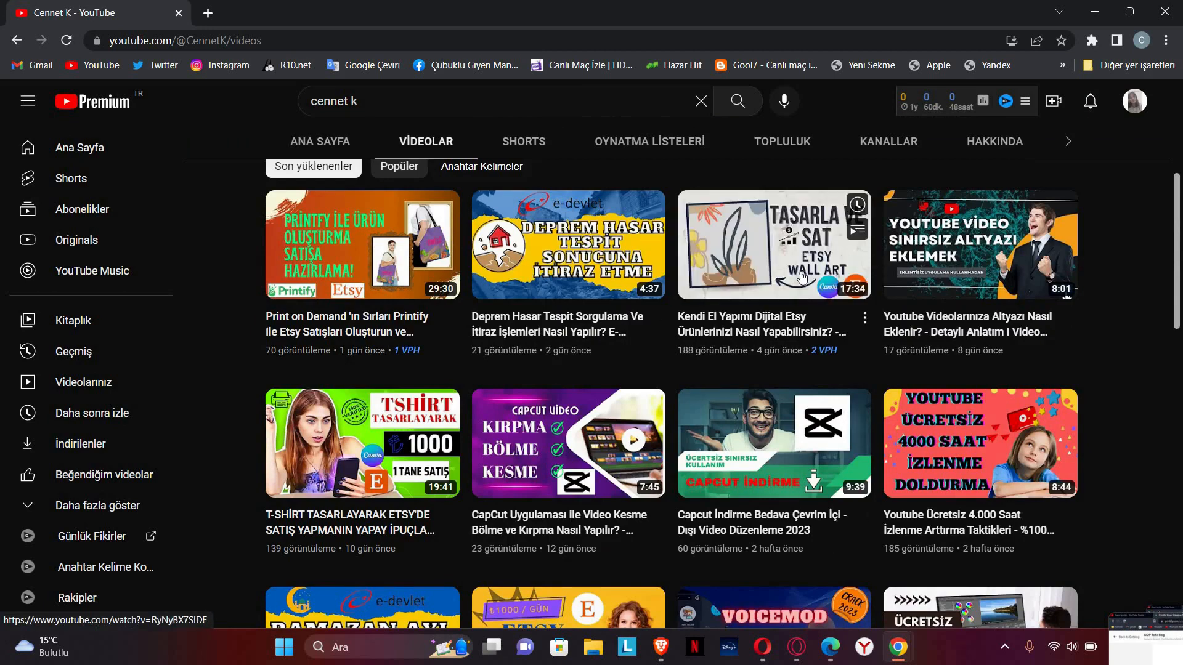
Step: Look through the OYNATMA LİSTELERİ playlists, return to VİDEOLAR, and start a new tab
{"action": "left_click", "coordinate": [621, 141]}
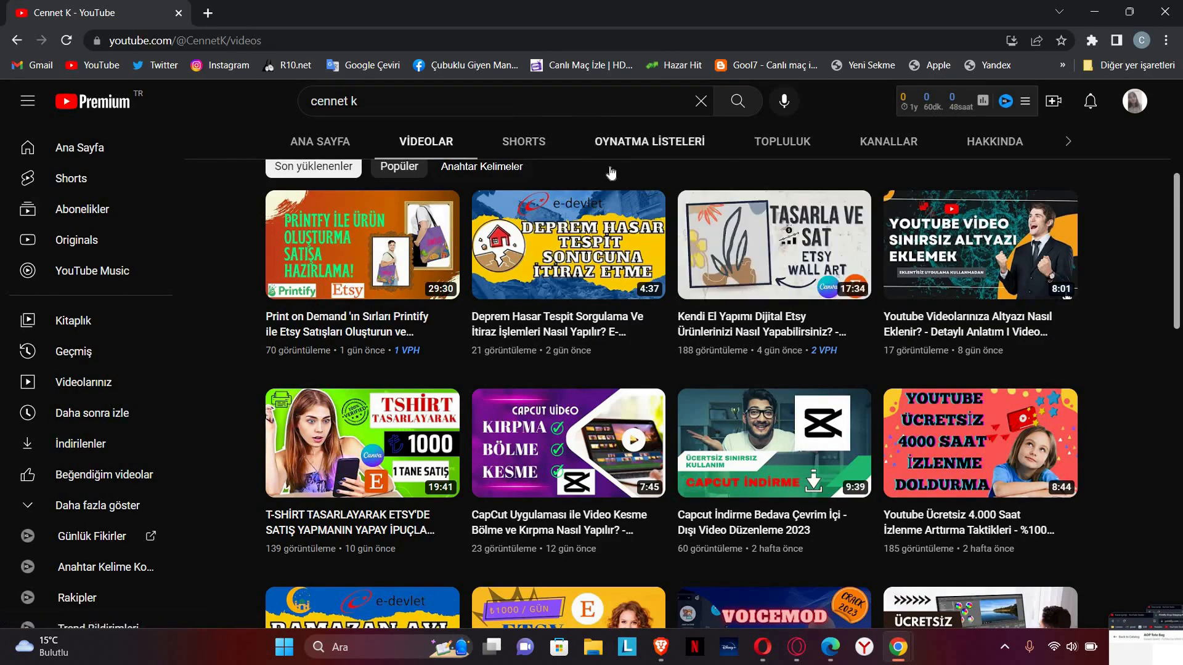
{"action": "scroll", "coordinate": [694, 377], "scroll_direction": "down", "scroll_amount": 3}
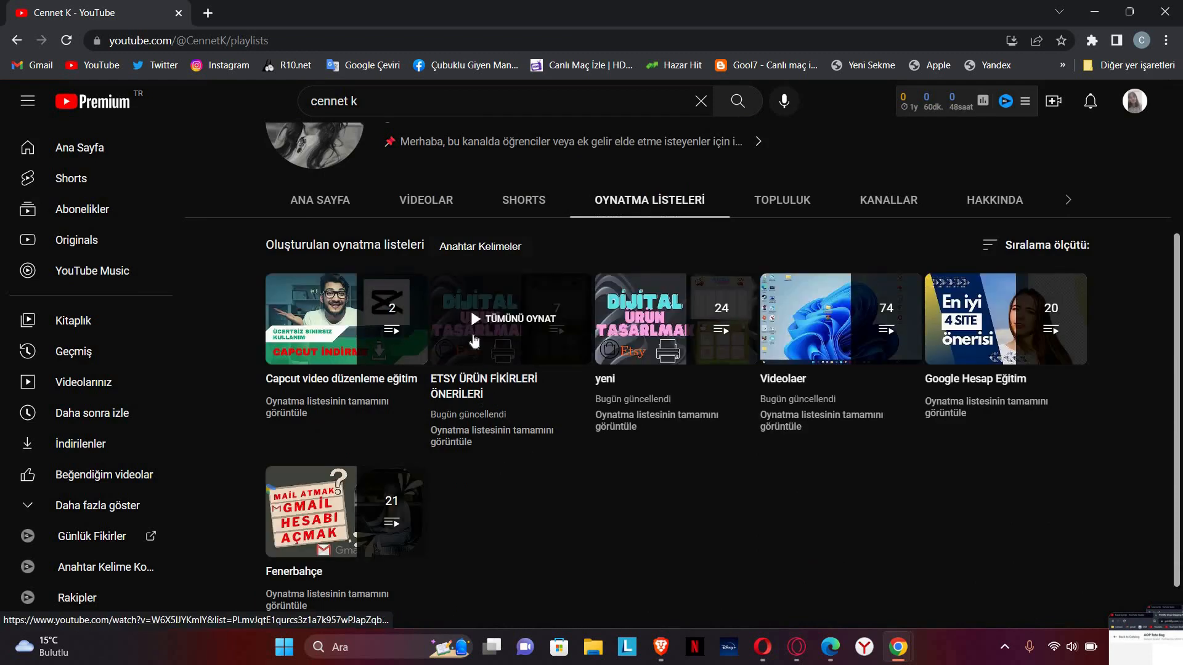
{"action": "left_click", "coordinate": [441, 210]}
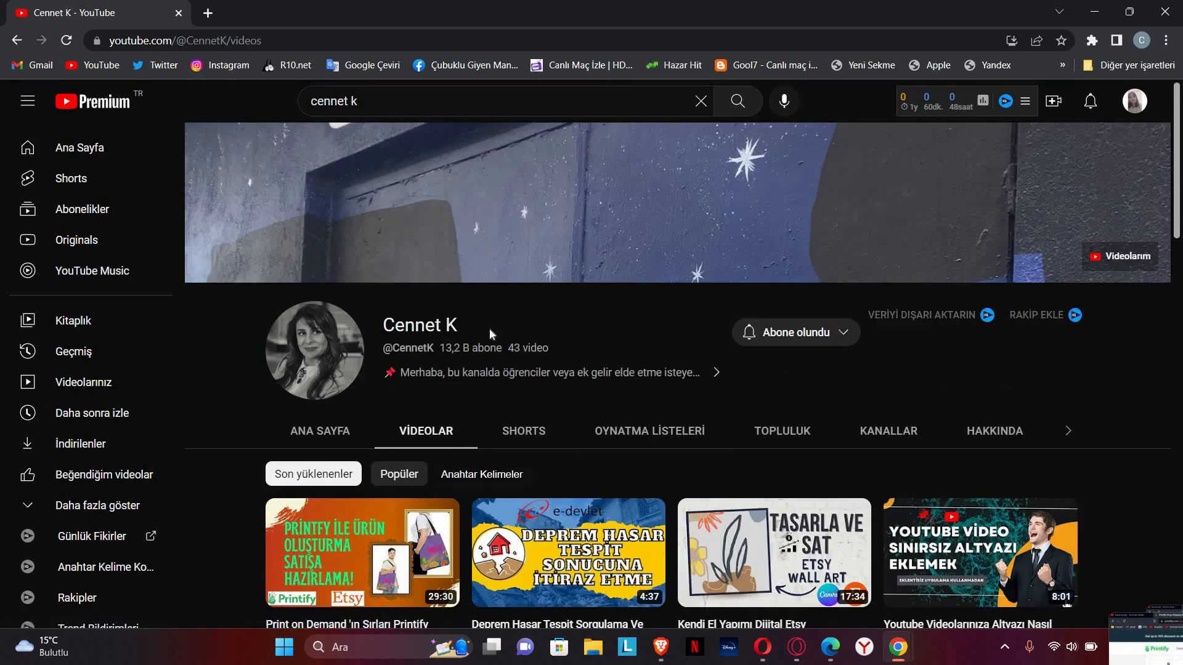
{"action": "scroll", "coordinate": [493, 289], "scroll_direction": "down", "scroll_amount": 3}
{"action": "scroll", "coordinate": [494, 256], "scroll_direction": "up", "scroll_amount": 3}
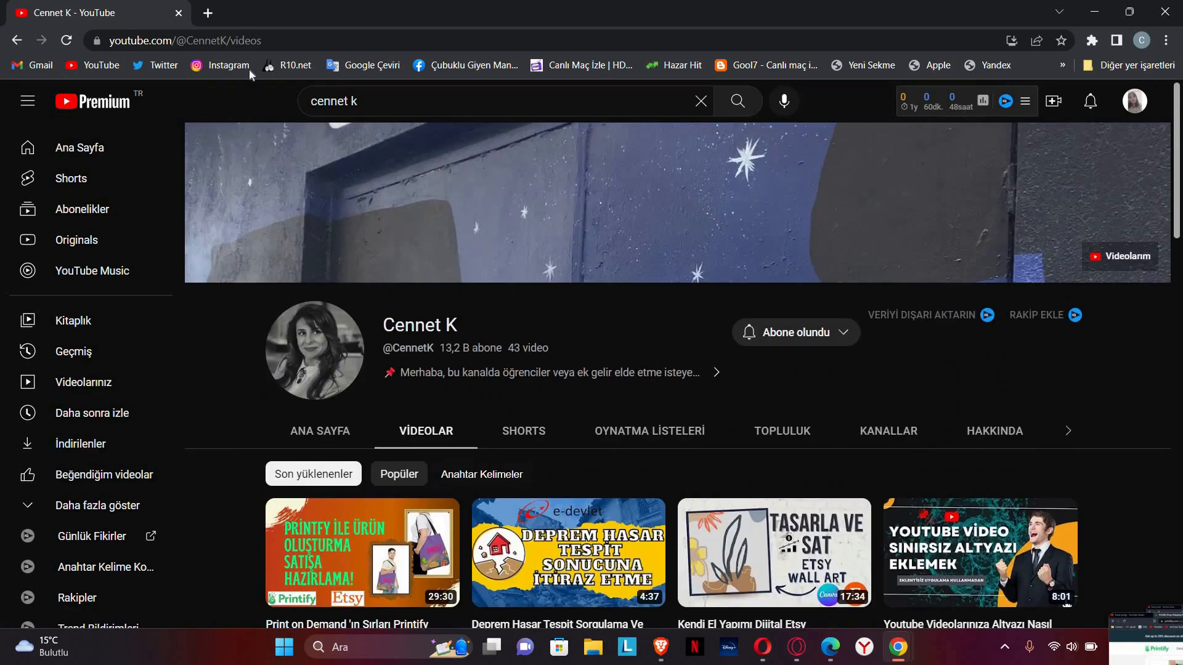
{"action": "left_click", "coordinate": [208, 14]}
Step: Search 'etsy', open the official Etsy site result, and close the Yahoo results tab
{"action": "mouse_move", "coordinate": [55, 654]}
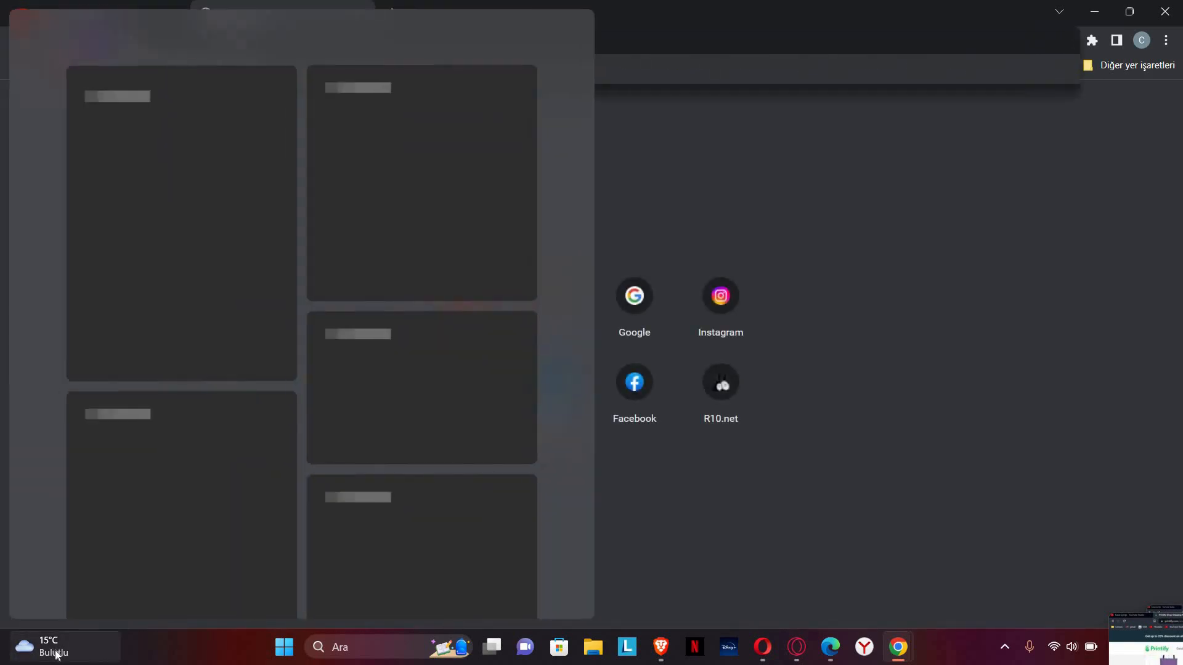
{"action": "type", "text": "etsy"}
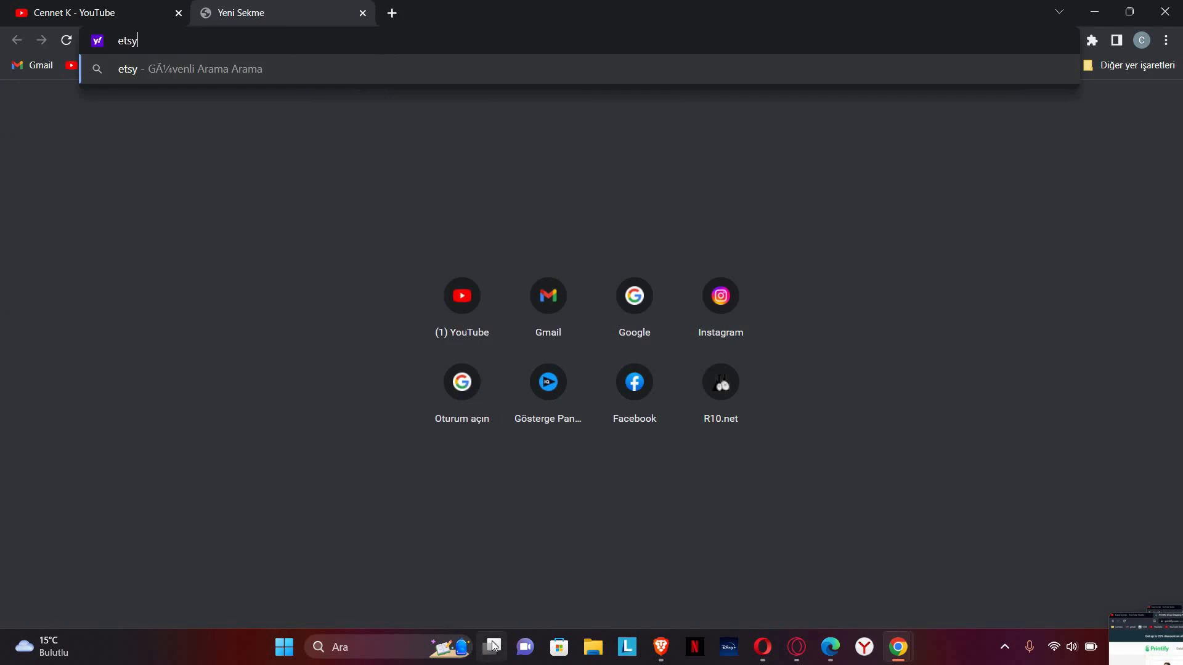
{"action": "key", "text": "Return"}
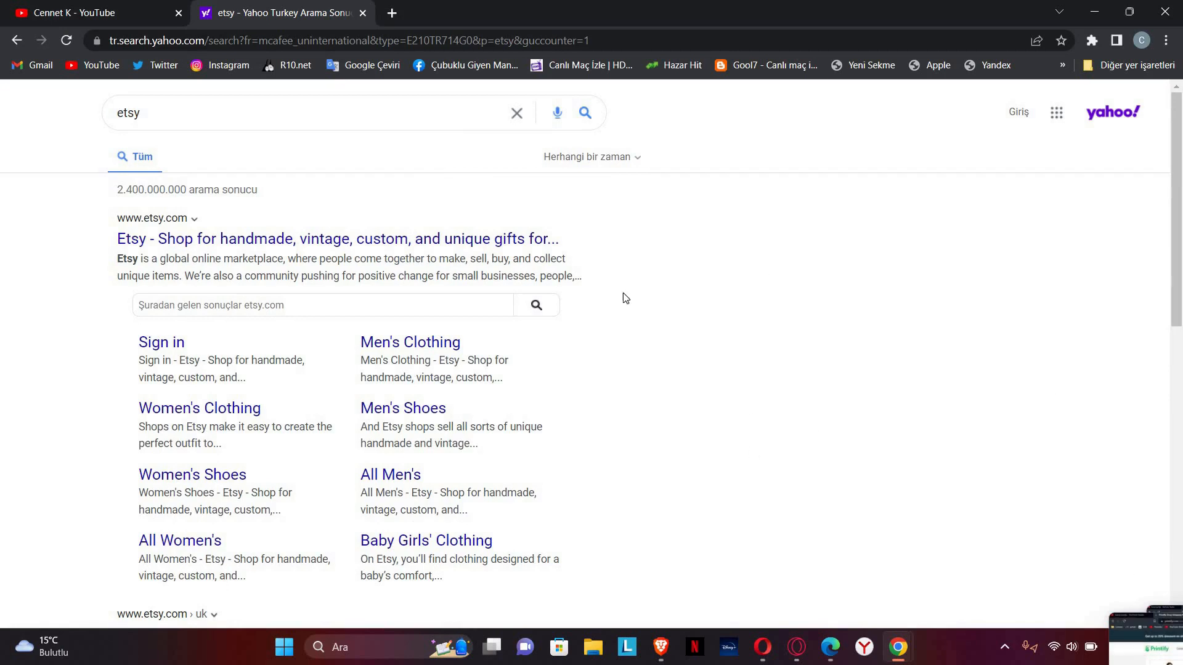
{"action": "left_click", "coordinate": [176, 243]}
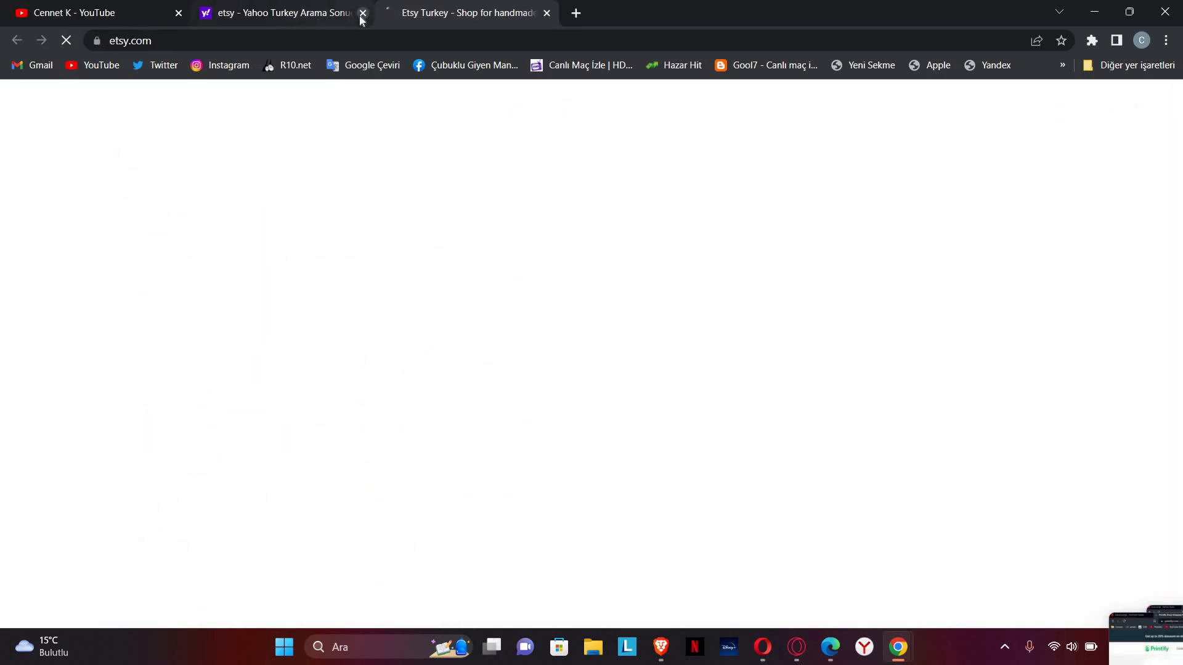
{"action": "left_click", "coordinate": [362, 14]}
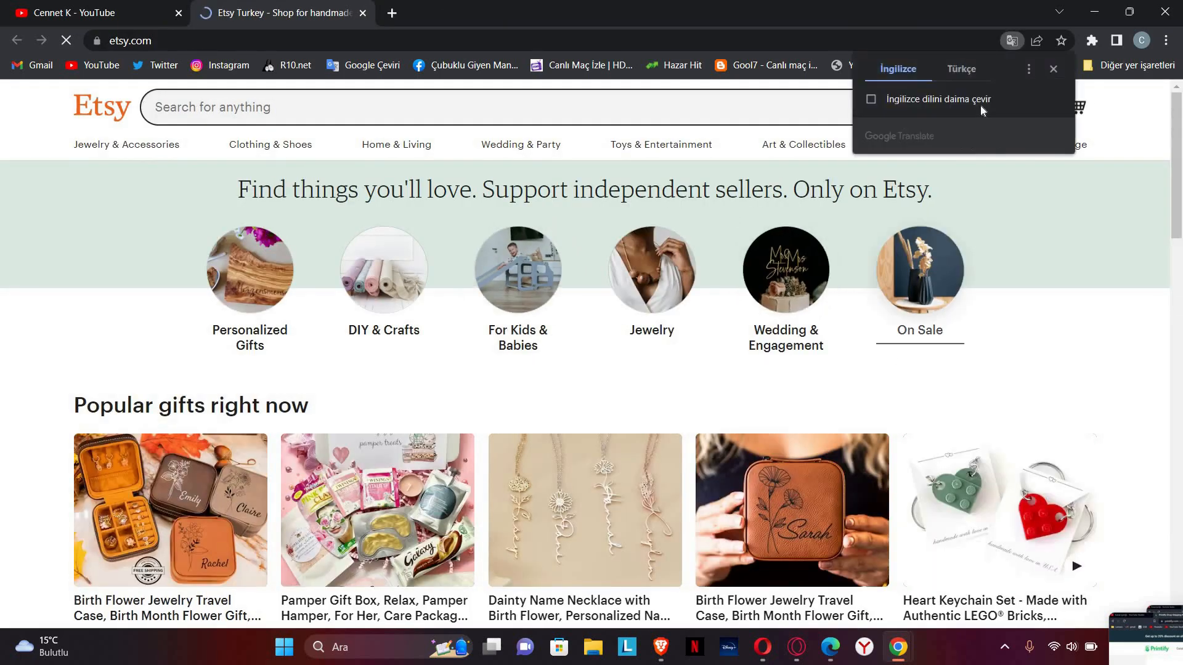
Step: Set Etsy to always translate English into Türkçe, then bring up the 'Kayıt olmak' sign-in form
{"action": "left_click", "coordinate": [962, 71]}
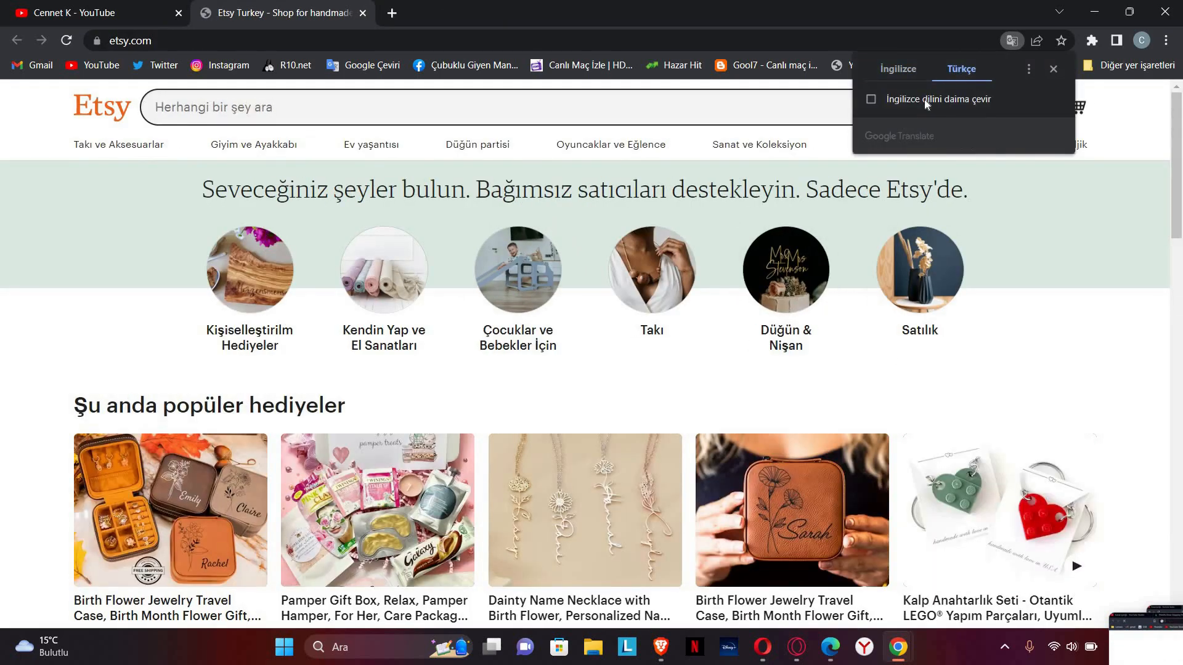
{"action": "left_click", "coordinate": [924, 99]}
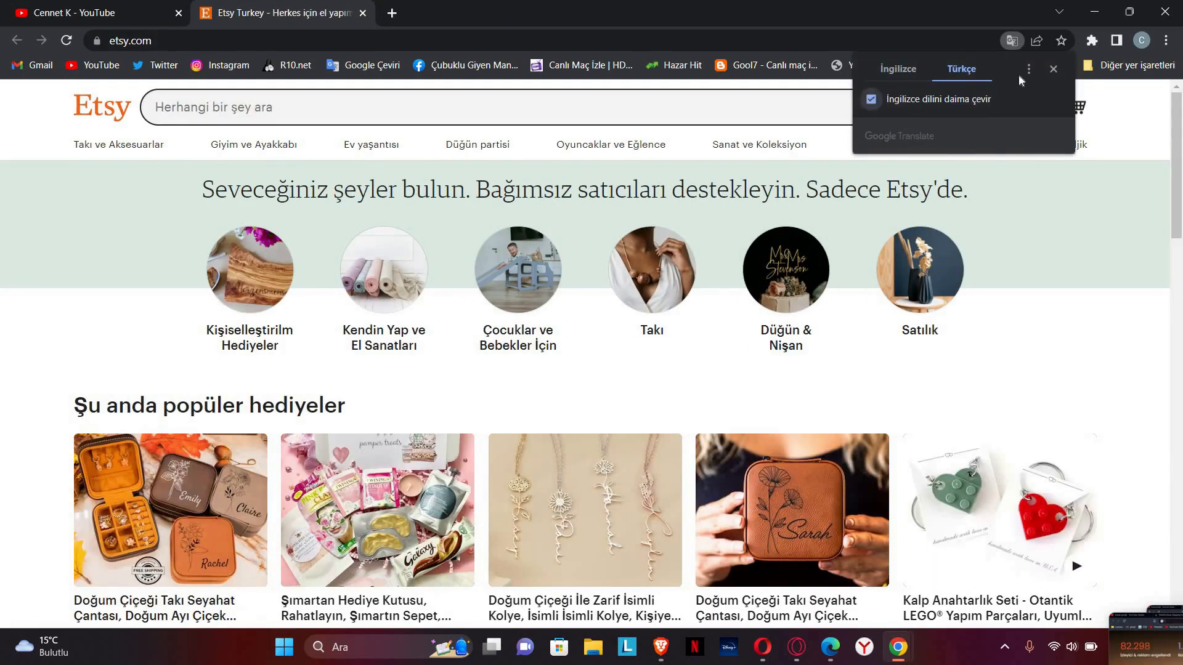
{"action": "left_click", "coordinate": [1051, 357]}
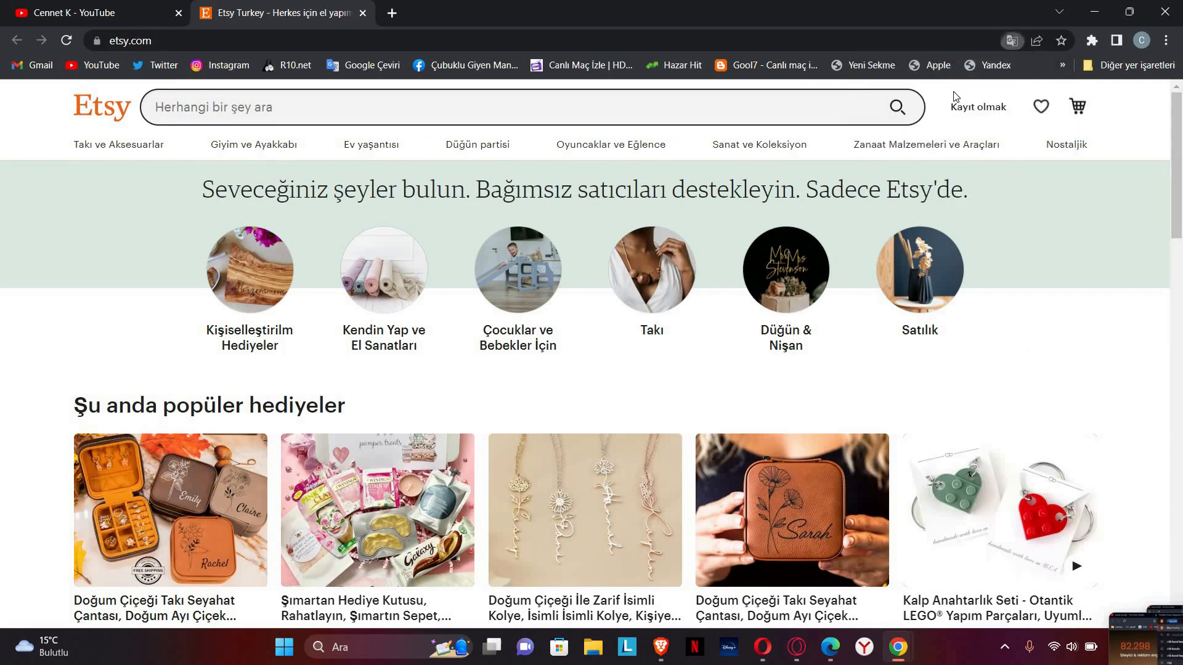
{"action": "left_click", "coordinate": [1070, 376]}
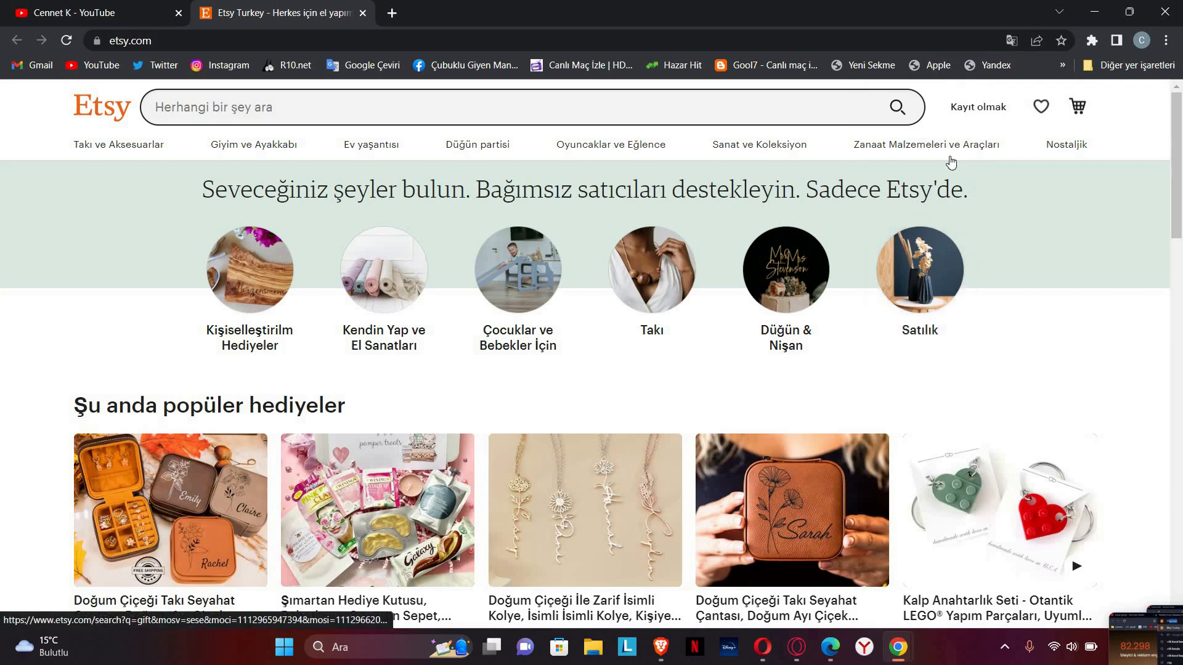
{"action": "left_click", "coordinate": [976, 114]}
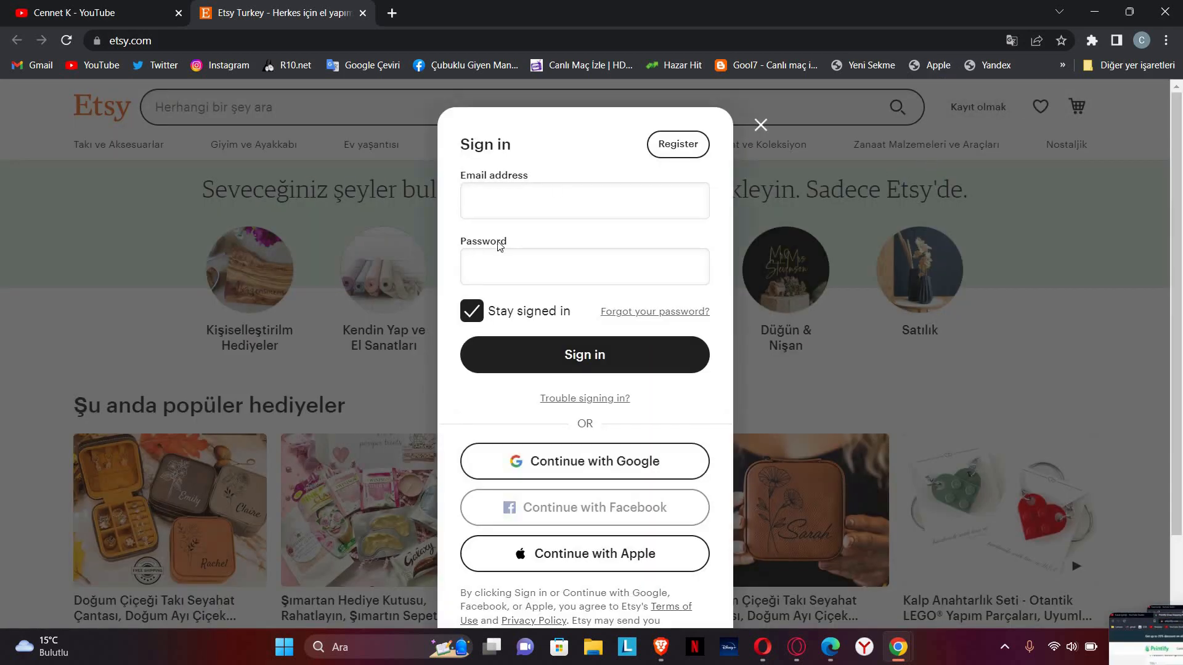
Step: Switch the sign-in dialog to Register and look over the empty Create your account fields
{"action": "left_click", "coordinate": [520, 208]}
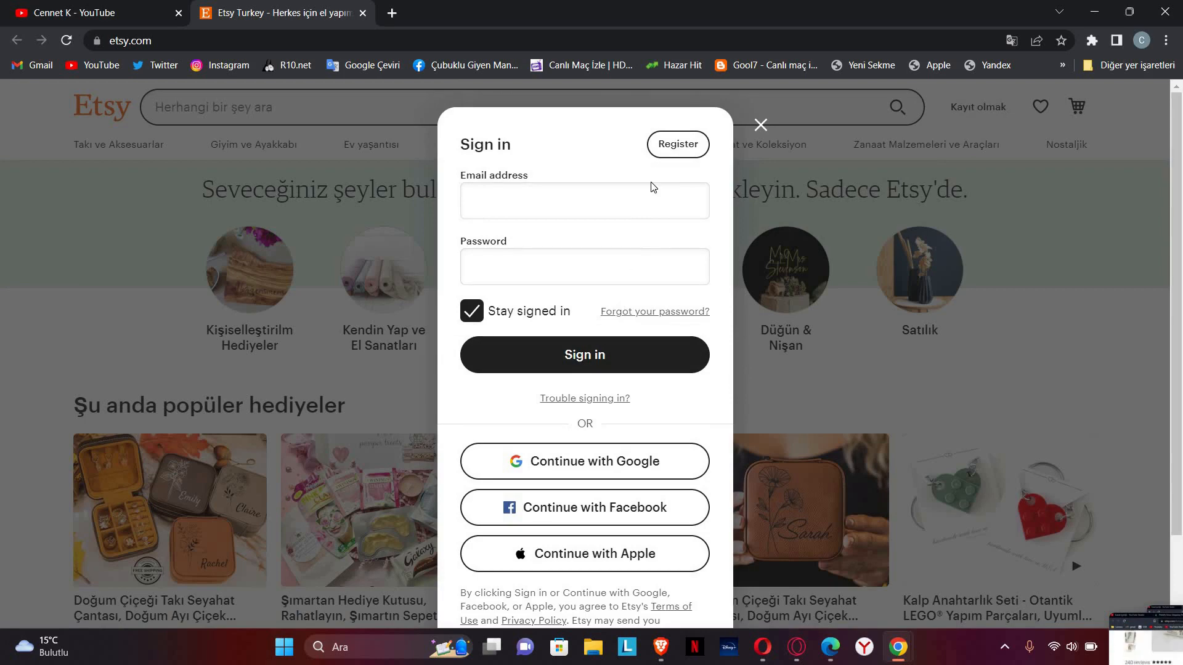
{"action": "left_click", "coordinate": [676, 151]}
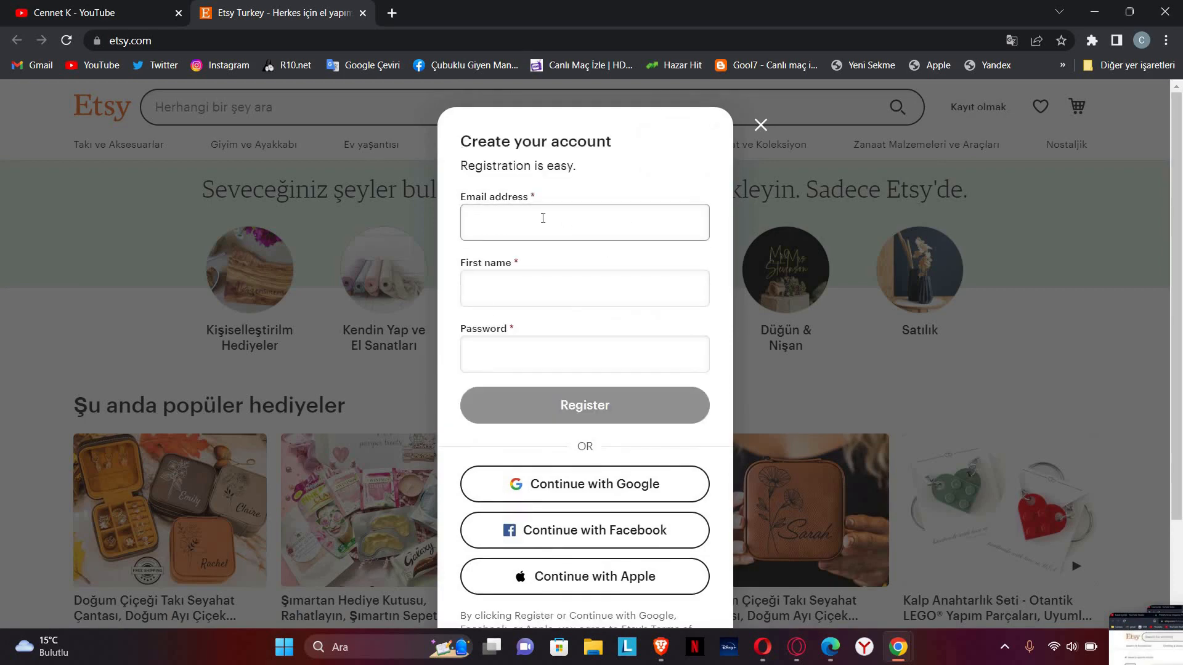
{"action": "left_click", "coordinate": [543, 298]}
{"action": "left_click", "coordinate": [544, 350]}
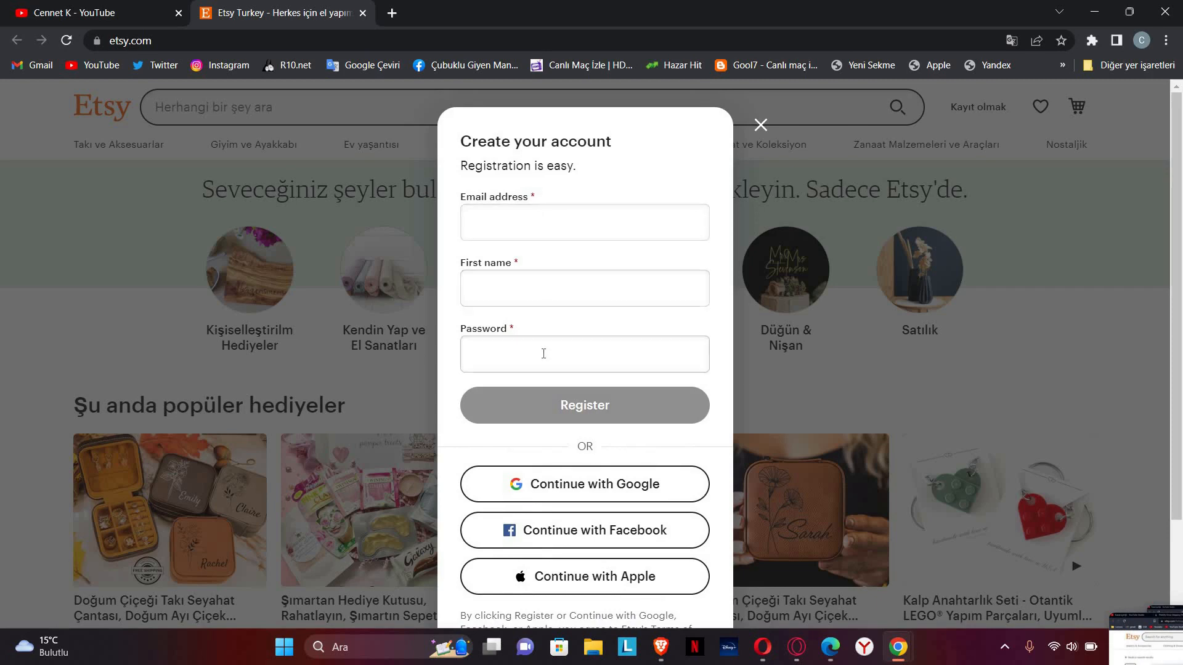
{"action": "left_click", "coordinate": [596, 435]}
{"action": "scroll", "coordinate": [598, 431], "scroll_direction": "down", "scroll_amount": 2}
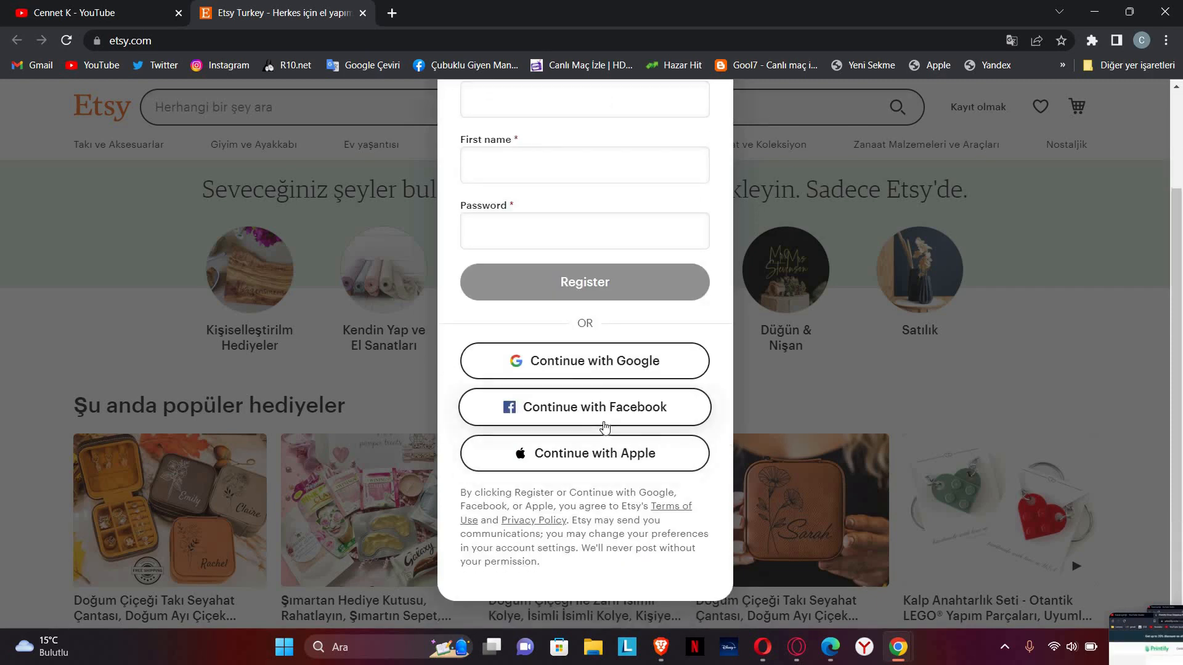
{"action": "scroll", "coordinate": [598, 350], "scroll_direction": "up", "scroll_amount": 2}
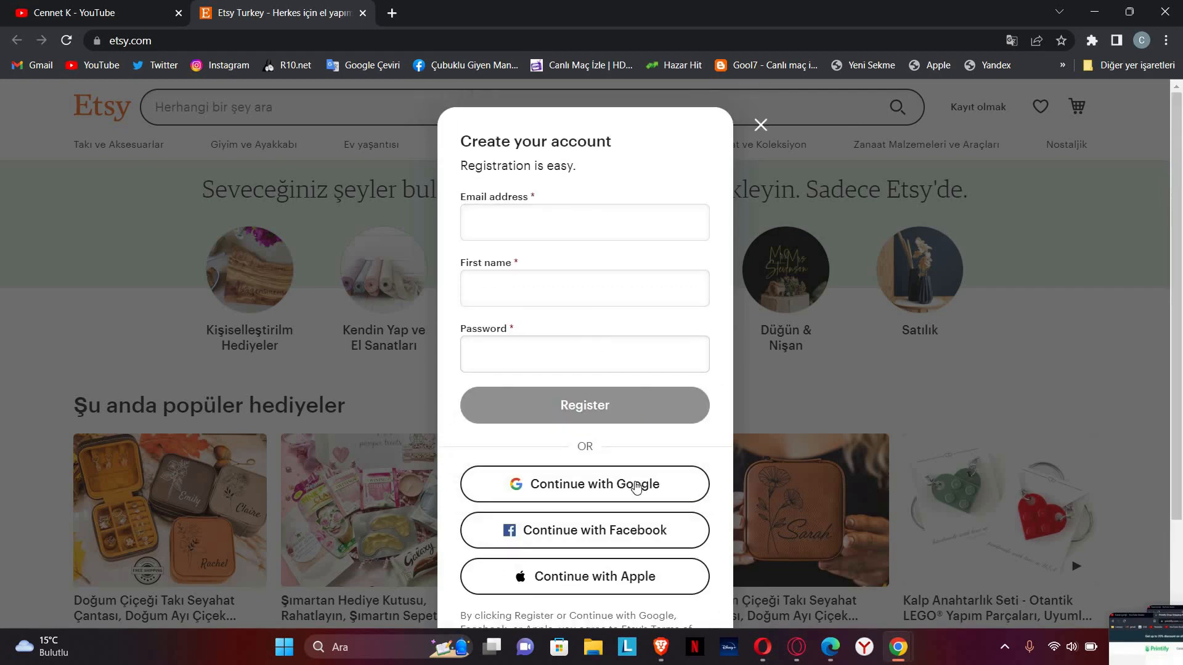
Step: Enter the account e-mail, a first name and a strong password, then submit Register
{"action": "left_click", "coordinate": [547, 219]}
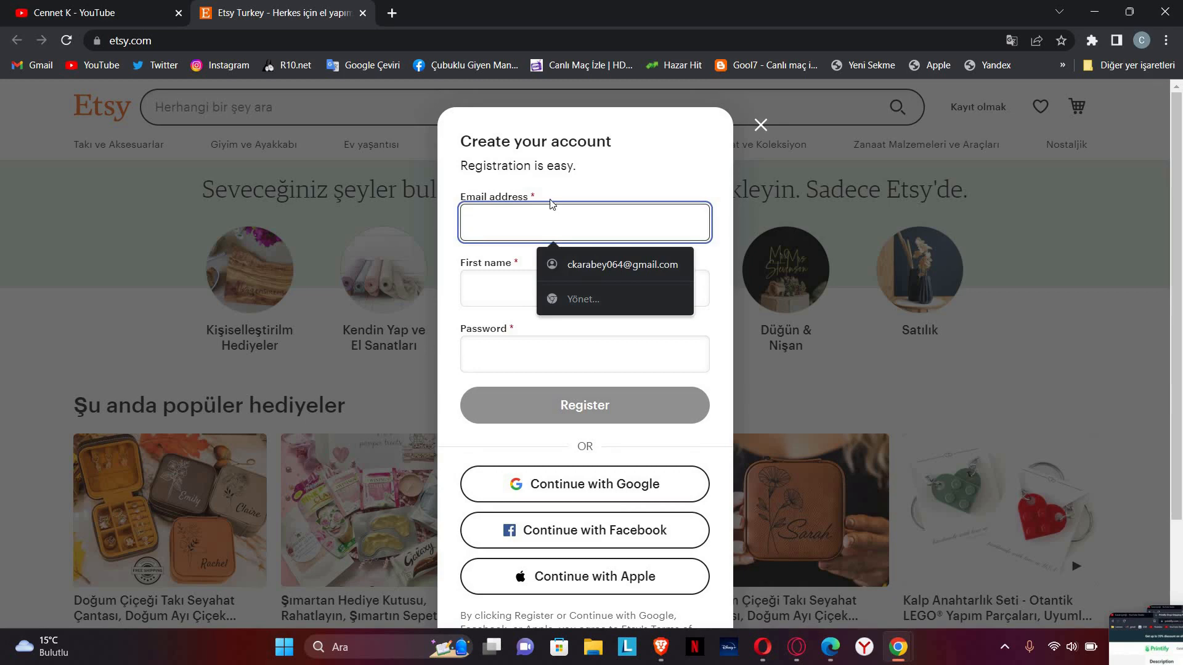
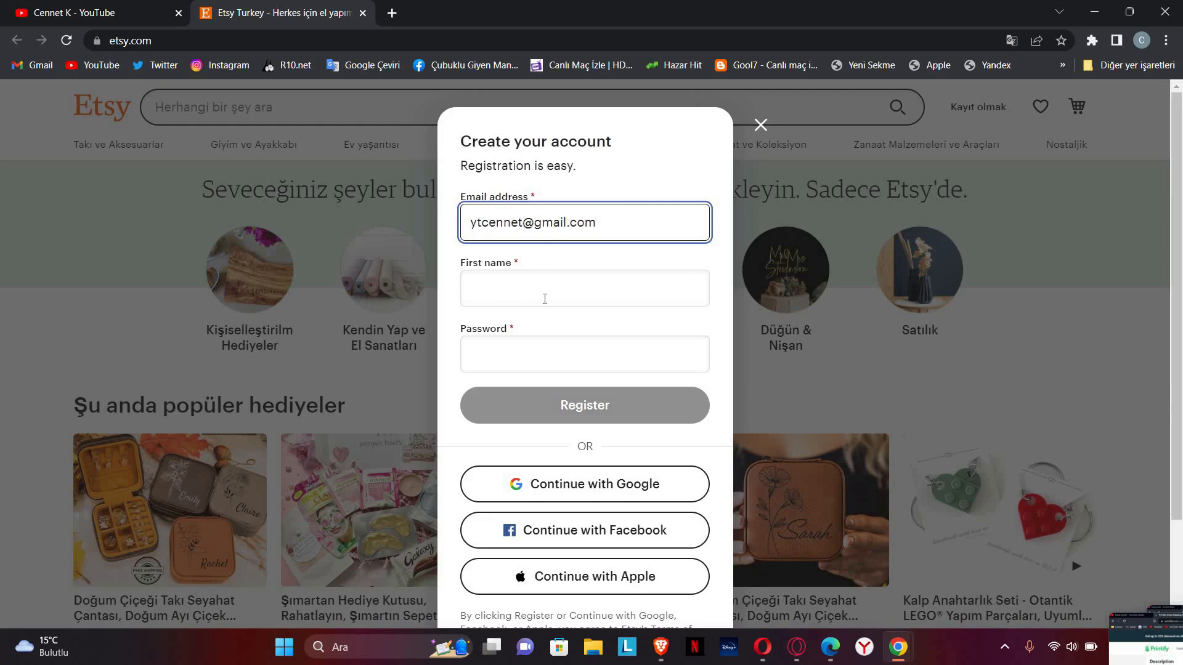
{"action": "left_click", "coordinate": [547, 299]}
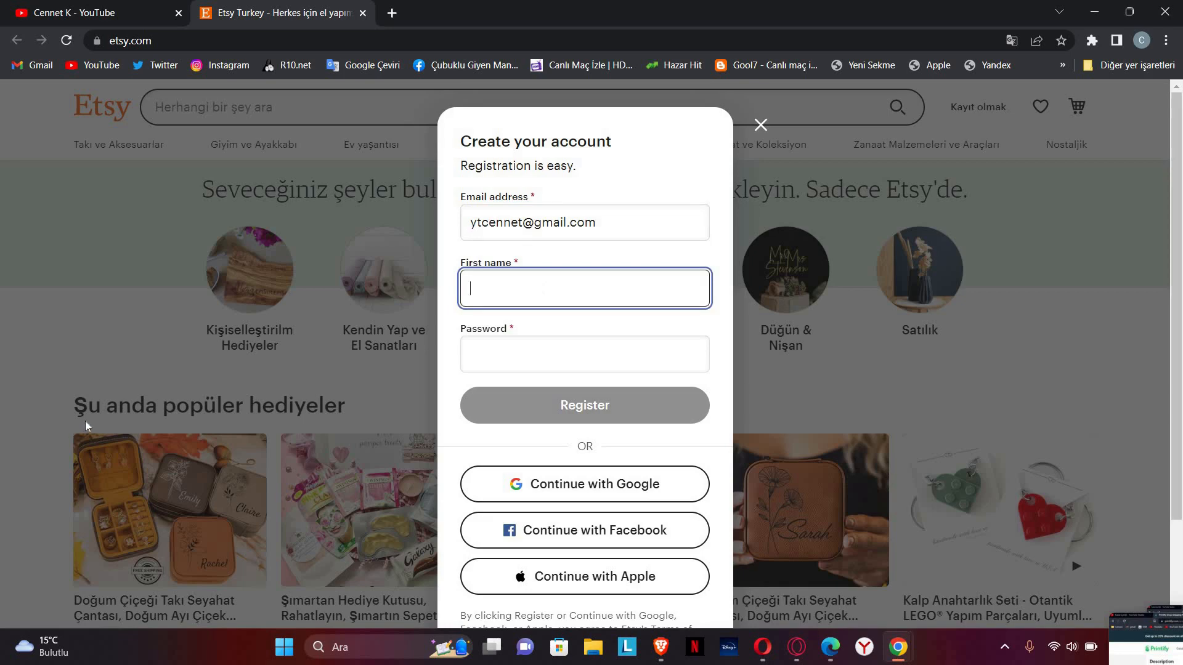
{"action": "type", "text": "C"}
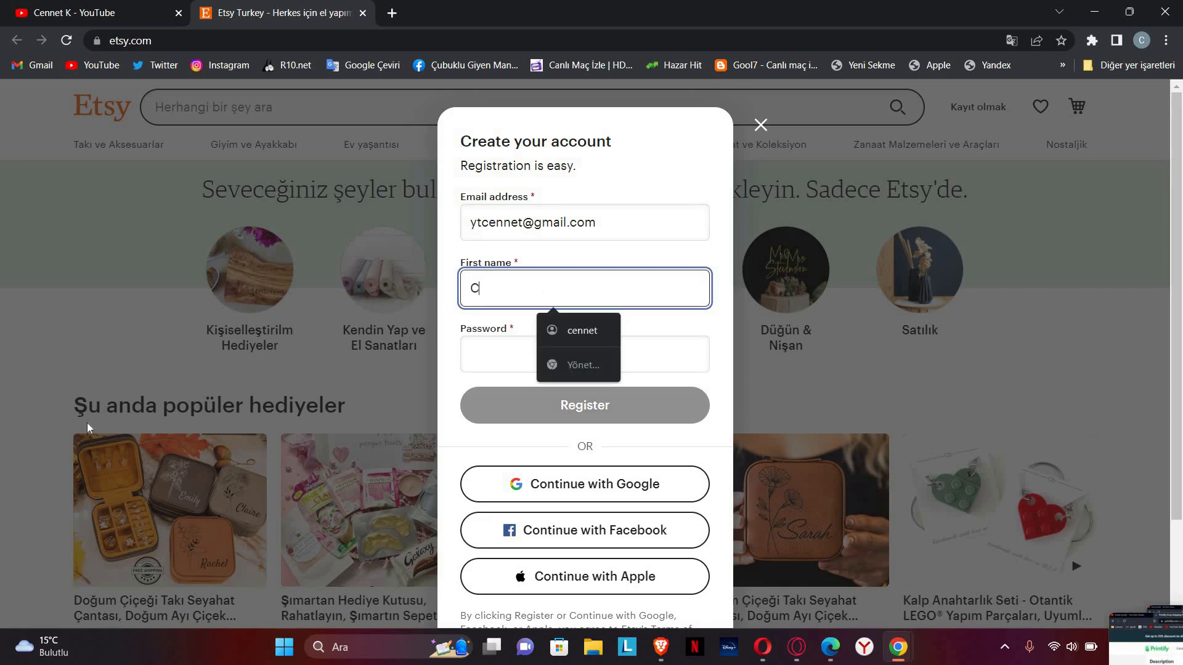
{"action": "type", "text": "ennetk"}
{"action": "left_click", "coordinate": [568, 366]}
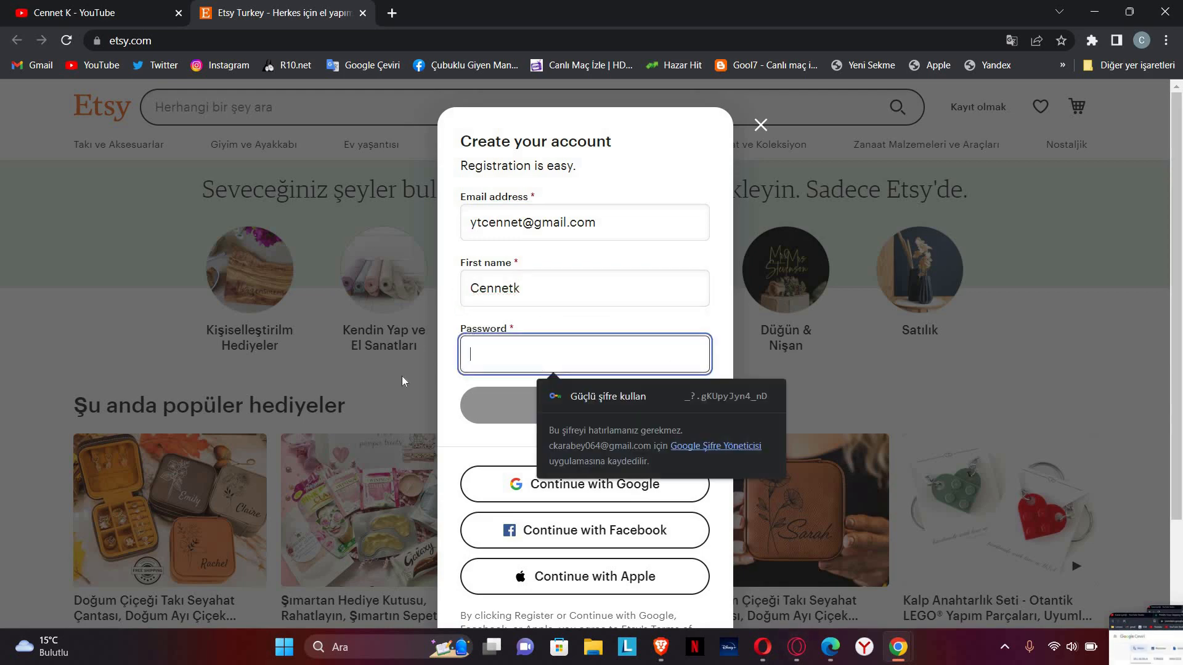
{"action": "type", "text": "••••••••••"}
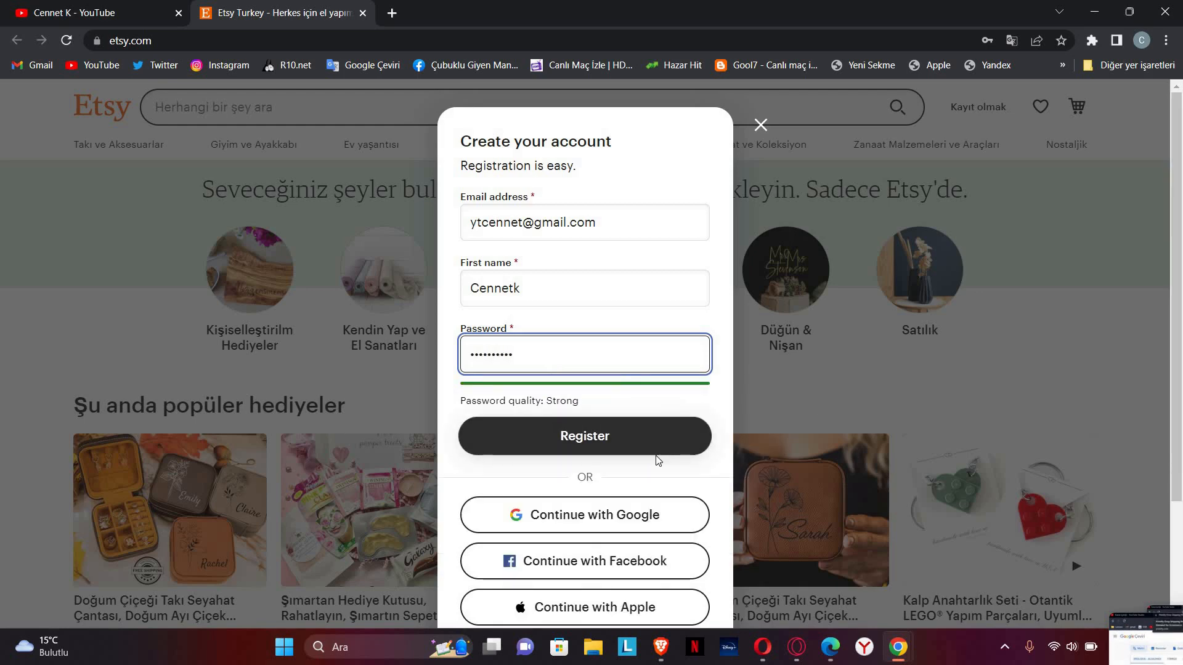
{"action": "left_click", "coordinate": [592, 440]}
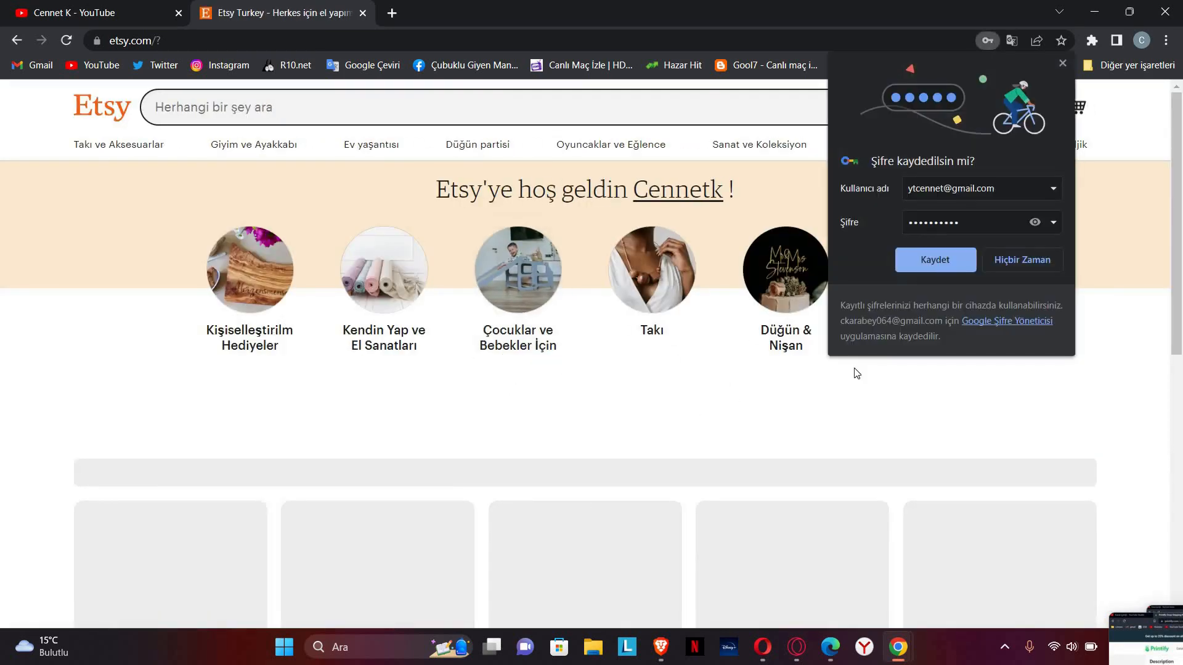
Step: Save the new Etsy login with Kaydet in Chrome's password prompt
{"action": "left_click", "coordinate": [935, 258]}
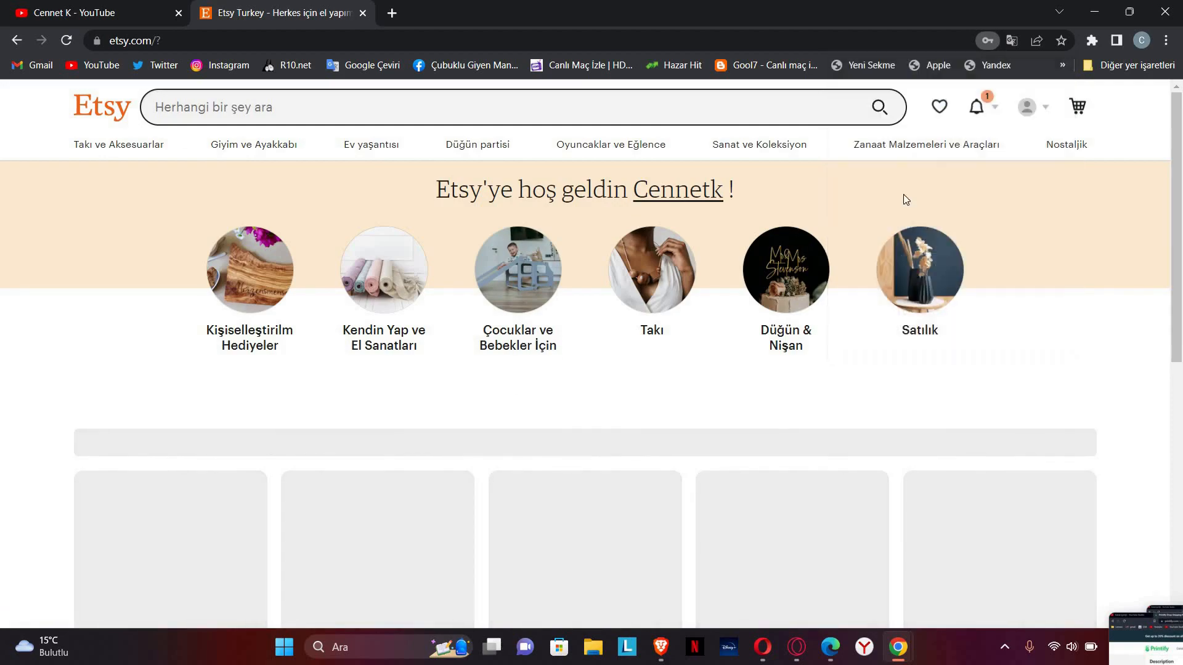
{"action": "scroll", "coordinate": [541, 387], "scroll_direction": "down", "scroll_amount": 20}
{"action": "scroll", "coordinate": [541, 387], "scroll_direction": "down", "scroll_amount": 1}
{"action": "scroll", "coordinate": [402, 368], "scroll_direction": "up", "scroll_amount": 7}
{"action": "scroll", "coordinate": [455, 451], "scroll_direction": "down", "scroll_amount": 5}
{"action": "scroll", "coordinate": [520, 419], "scroll_direction": "up", "scroll_amount": 15}
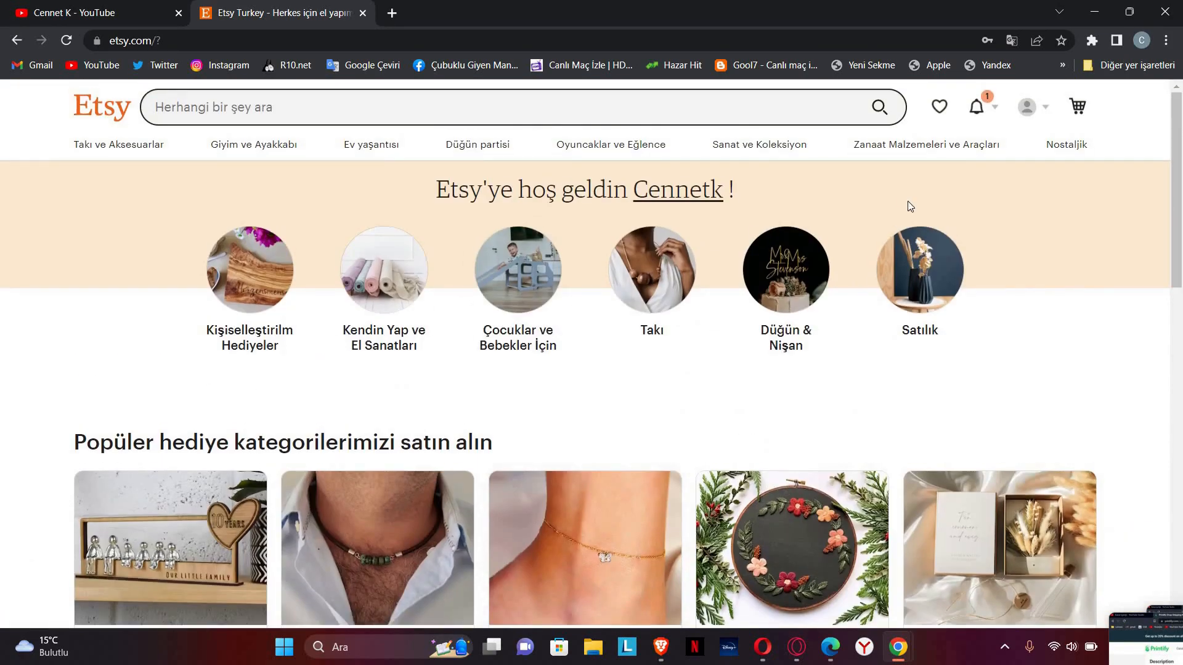
Step: Check the notifications, then pick 'Etsy'de satış yapın' from the account menu
{"action": "left_click", "coordinate": [976, 111]}
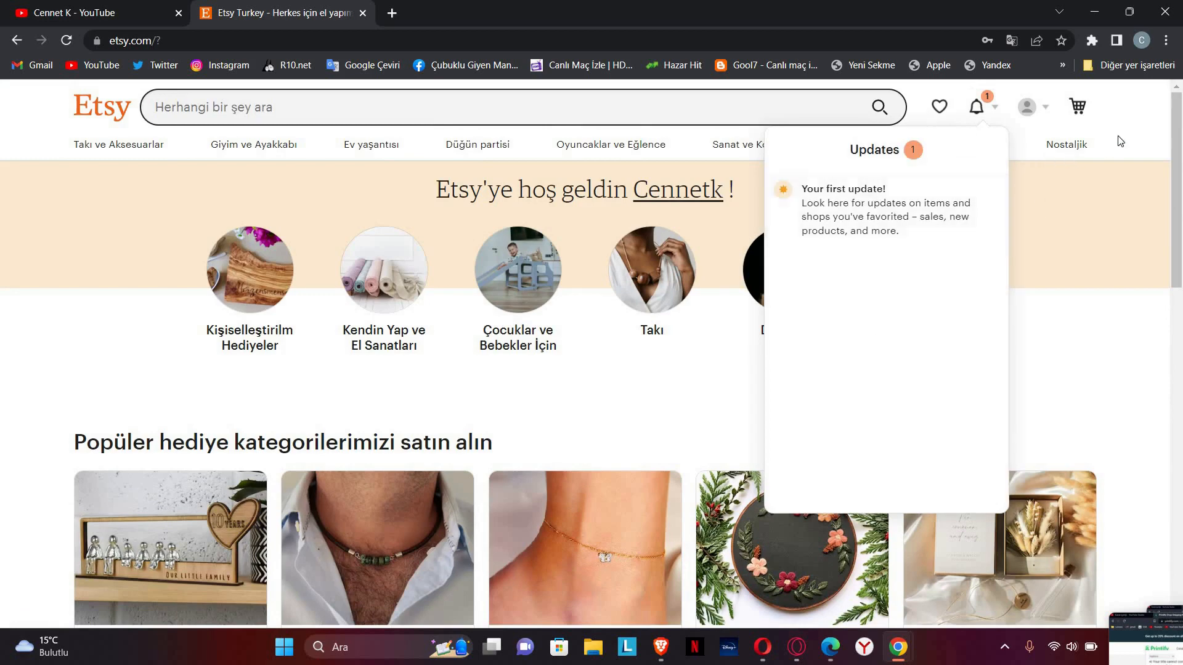
{"action": "left_click", "coordinate": [1042, 109]}
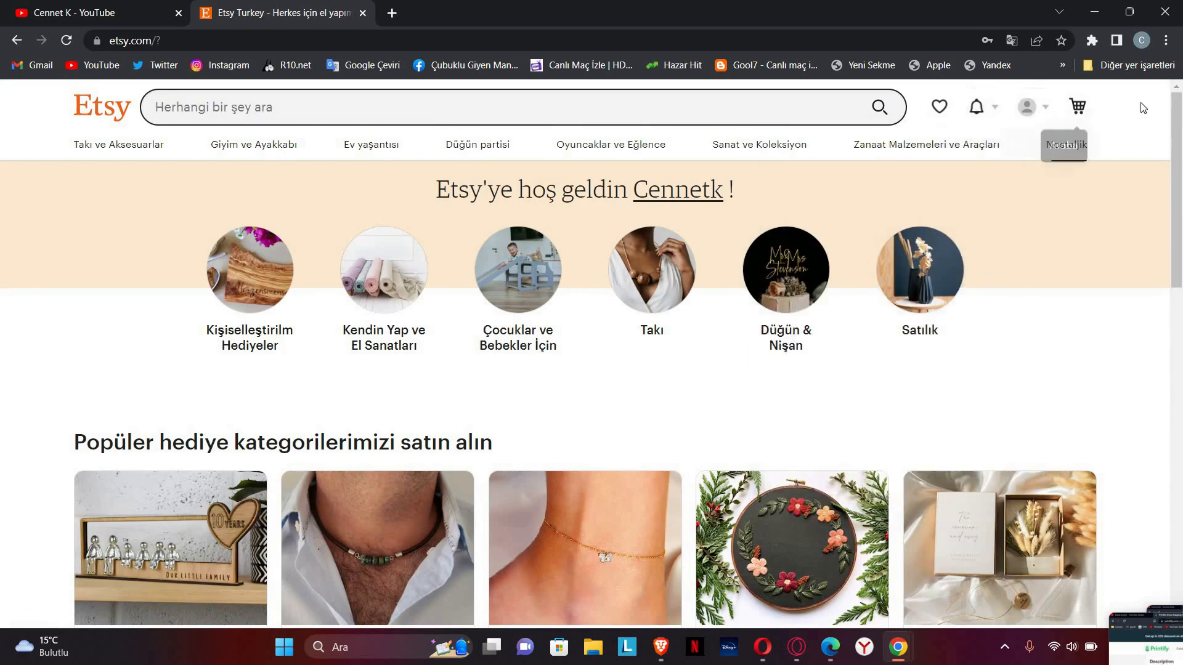
{"action": "left_click", "coordinate": [1027, 108]}
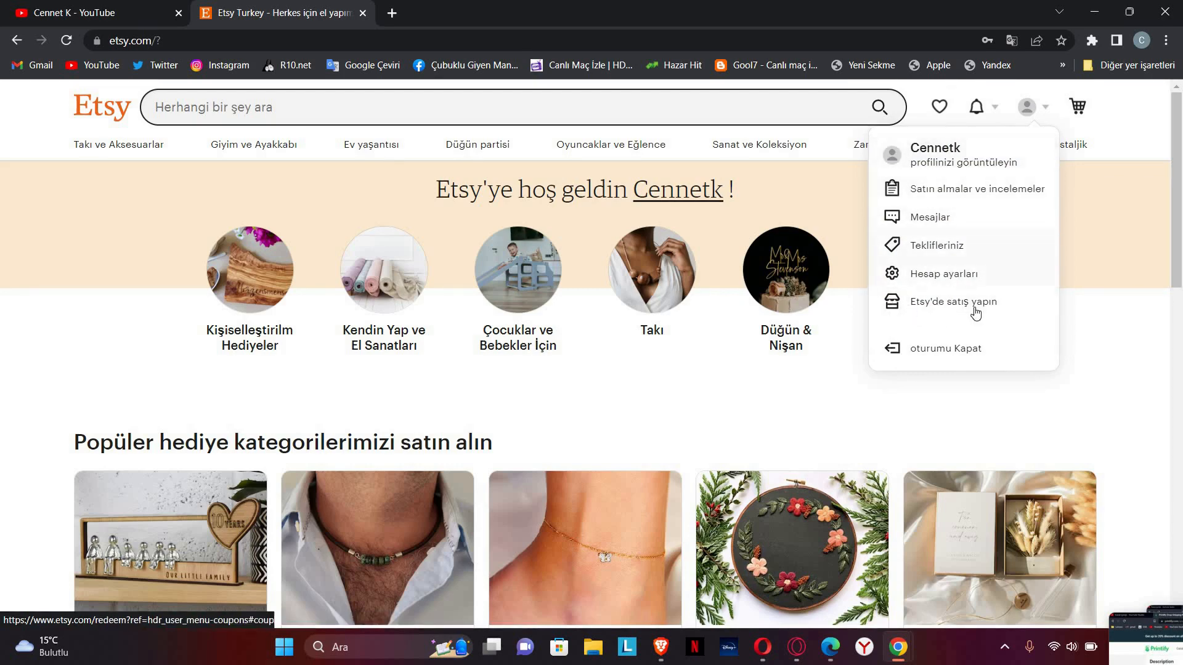
{"action": "left_click", "coordinate": [931, 303]}
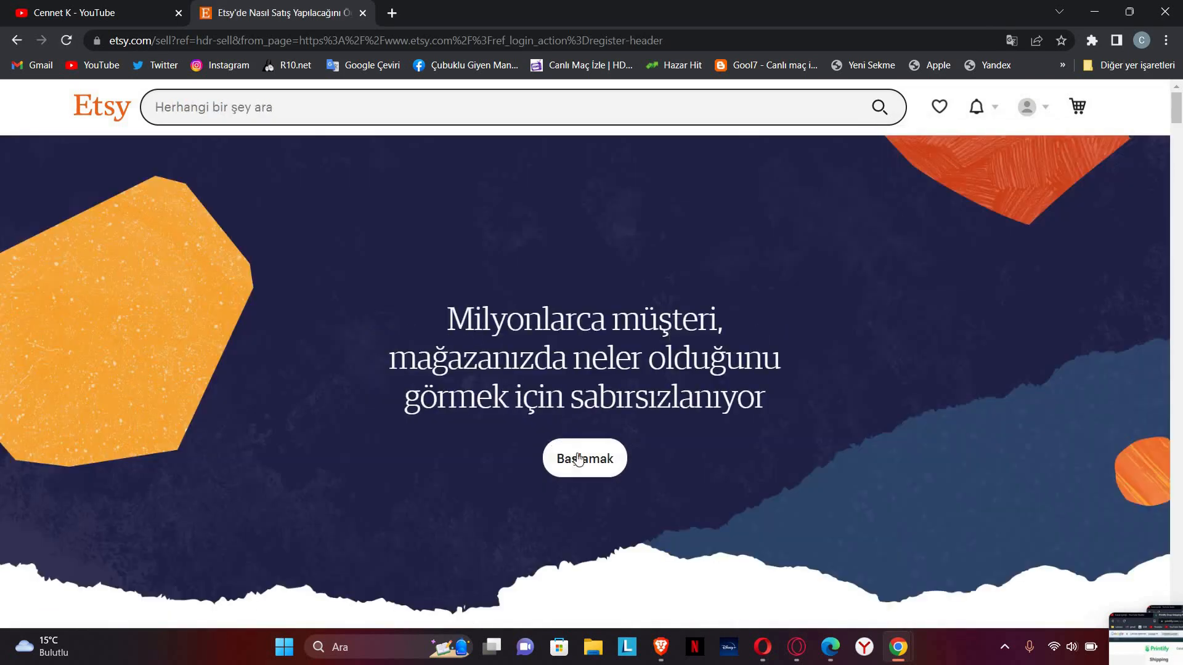
Step: Review the selling fees, including the 3,84 TL listing fee and %15 offsite ads fee
{"action": "scroll", "coordinate": [578, 431], "scroll_direction": "down", "scroll_amount": 5}
{"action": "scroll", "coordinate": [586, 442], "scroll_direction": "up", "scroll_amount": 5}
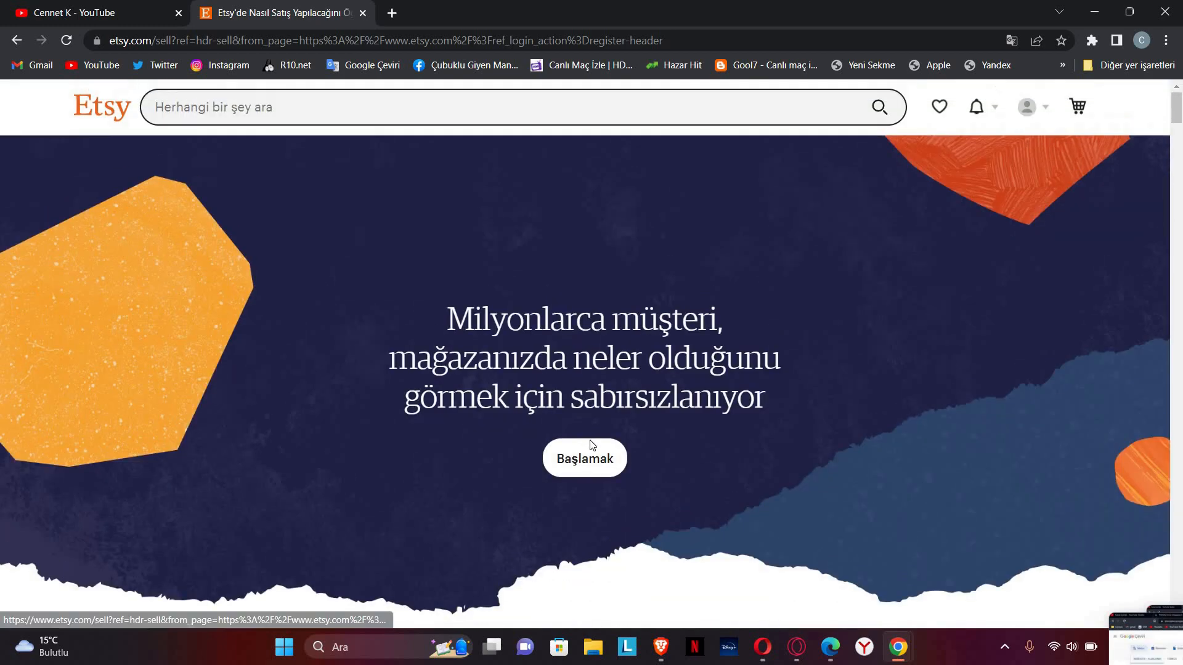
{"action": "scroll", "coordinate": [585, 442], "scroll_direction": "down", "scroll_amount": 15}
{"action": "scroll", "coordinate": [579, 459], "scroll_direction": "down", "scroll_amount": 6}
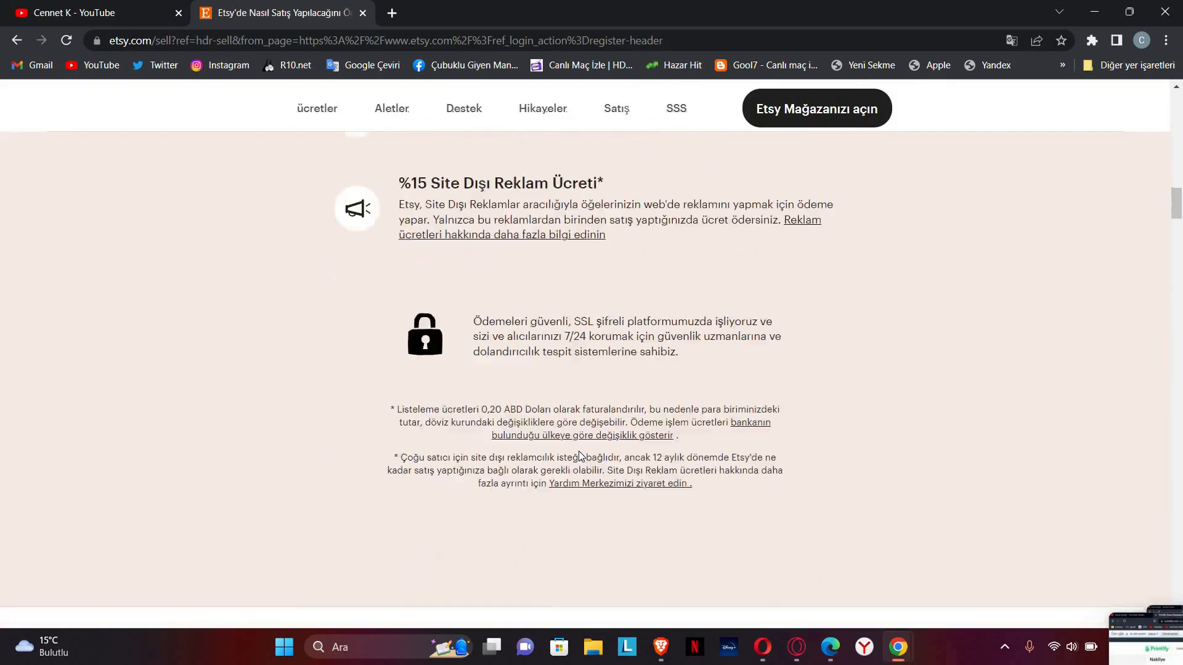
{"action": "scroll", "coordinate": [530, 422], "scroll_direction": "up", "scroll_amount": 5}
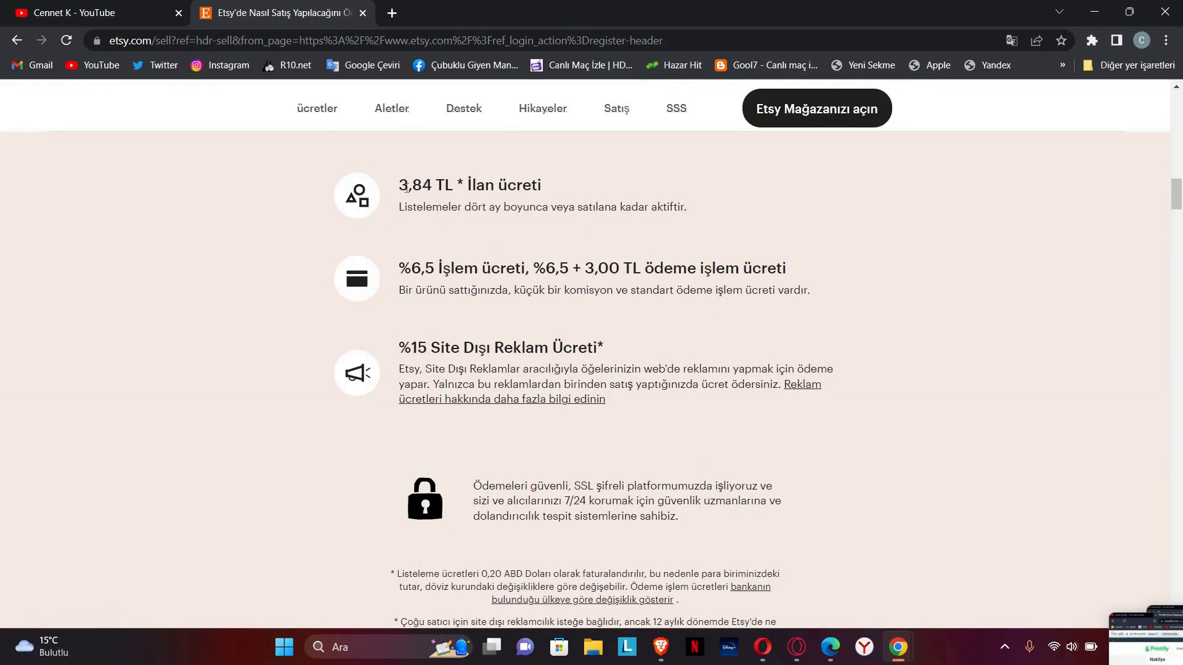
{"action": "left_click_drag", "start_coordinate": [460, 190], "coordinate": [399, 187]}
{"action": "left_click", "coordinate": [436, 243]}
{"action": "left_click_drag", "start_coordinate": [648, 374], "coordinate": [399, 345]}
{"action": "left_click", "coordinate": [486, 351]}
{"action": "left_click_drag", "start_coordinate": [657, 384], "coordinate": [463, 349]}
{"action": "left_click", "coordinate": [533, 349]}
Step: Start shop onboarding with 'Etsy Mağazanızı açın'
{"action": "scroll", "coordinate": [616, 446], "scroll_direction": "down", "scroll_amount": 3}
{"action": "scroll", "coordinate": [616, 403], "scroll_direction": "up", "scroll_amount": 6}
{"action": "scroll", "coordinate": [616, 394], "scroll_direction": "up", "scroll_amount": 10}
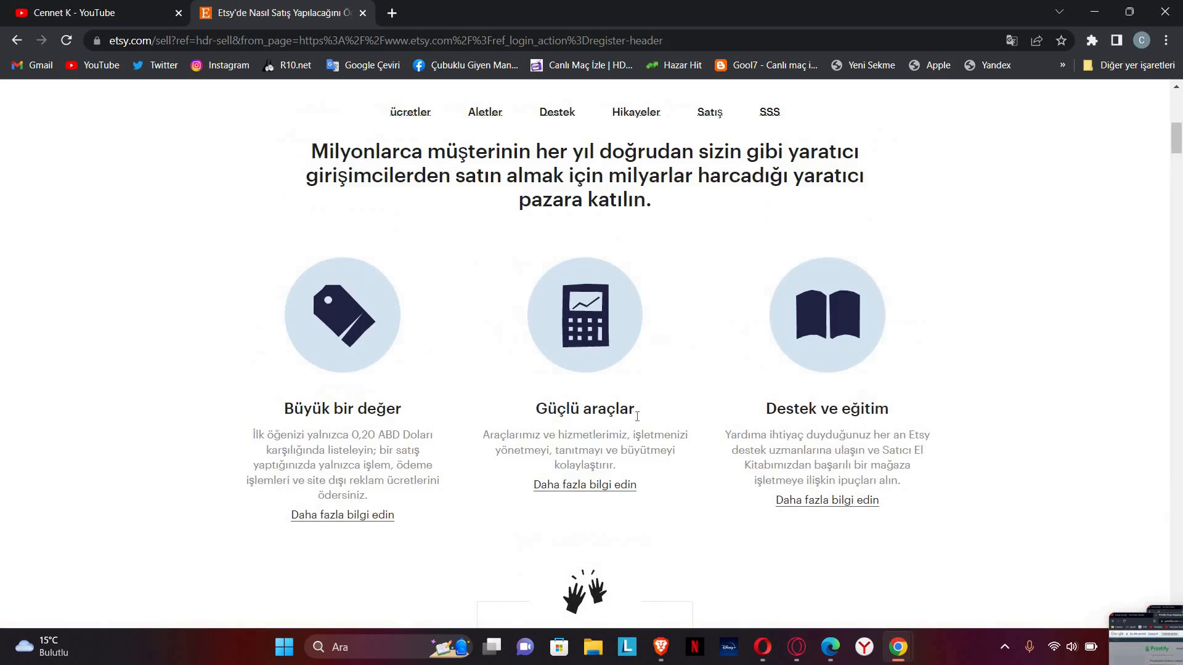
{"action": "scroll", "coordinate": [641, 406], "scroll_direction": "down", "scroll_amount": 3}
{"action": "scroll", "coordinate": [646, 433], "scroll_direction": "up", "scroll_amount": 10}
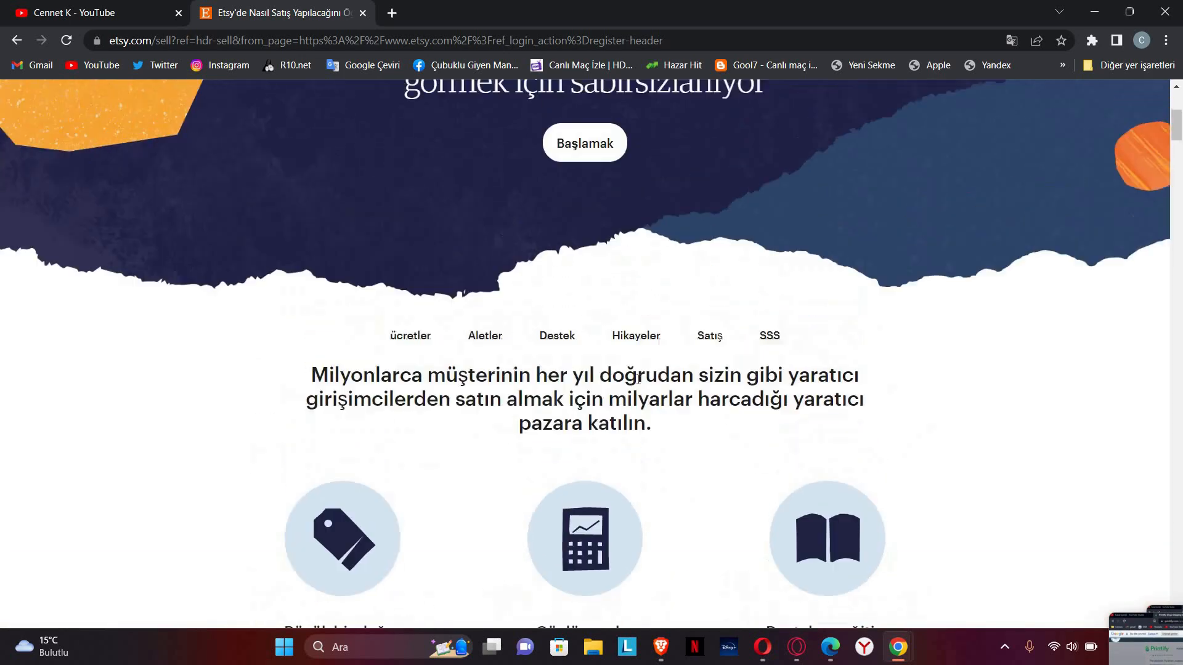
{"action": "scroll", "coordinate": [651, 487], "scroll_direction": "down", "scroll_amount": 10}
{"action": "left_click", "coordinate": [621, 466]}
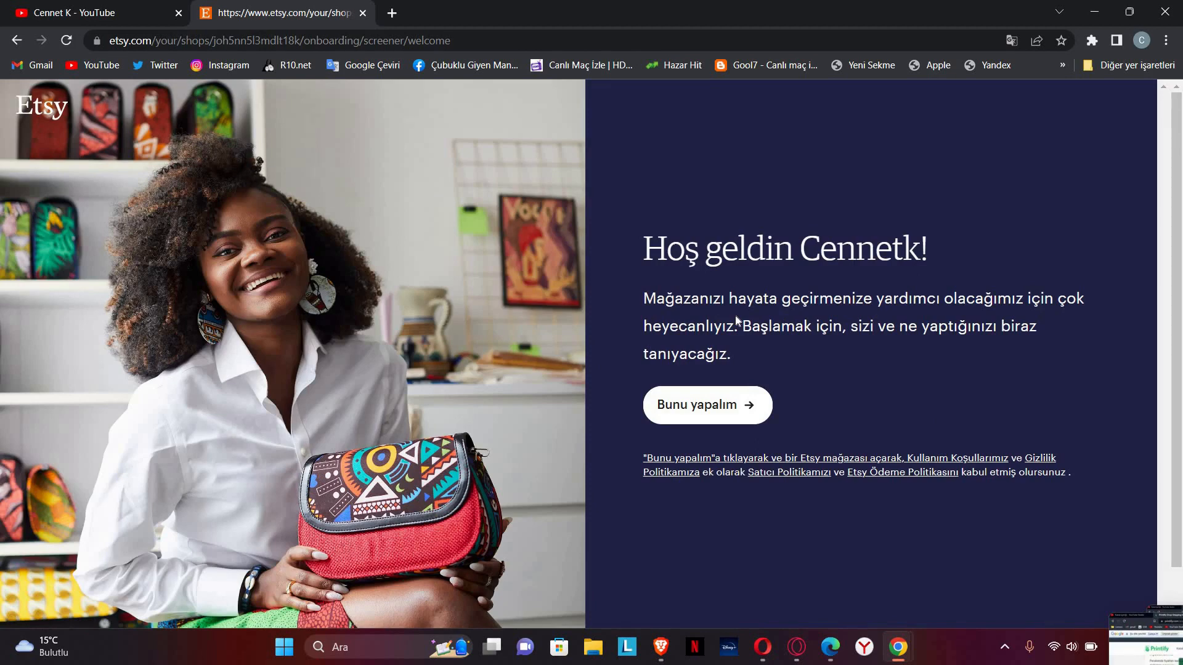
Step: Begin the shop setup questions, answering that this is a first-time seller
{"action": "left_click", "coordinate": [712, 405]}
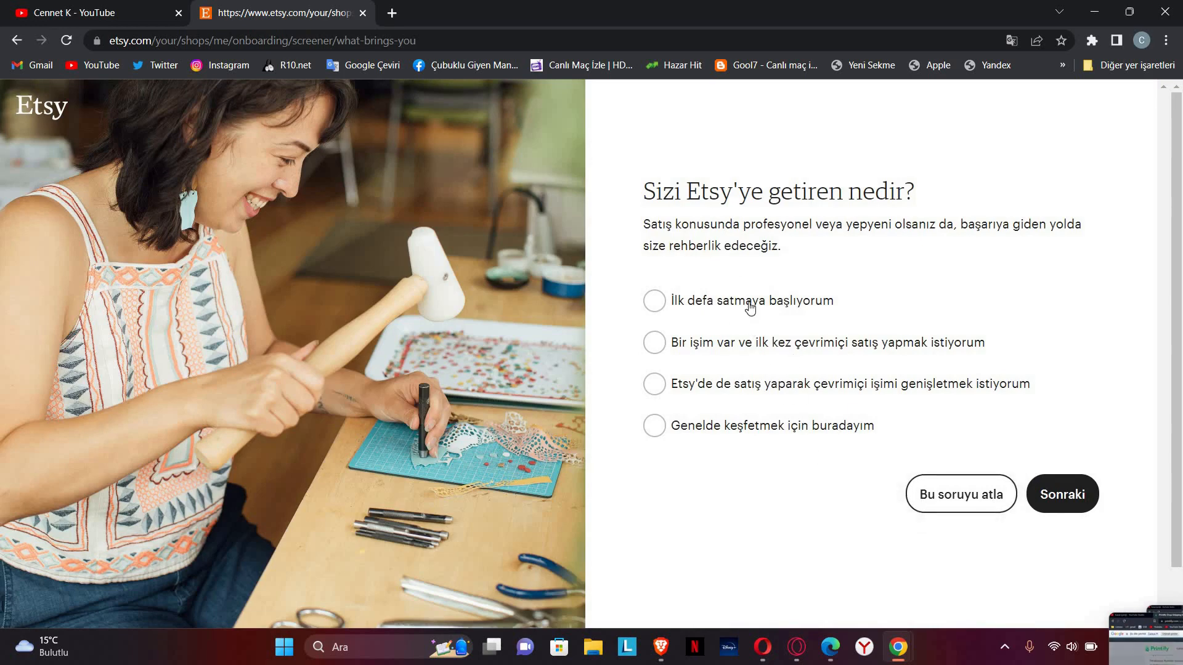
{"action": "left_click", "coordinate": [795, 311]}
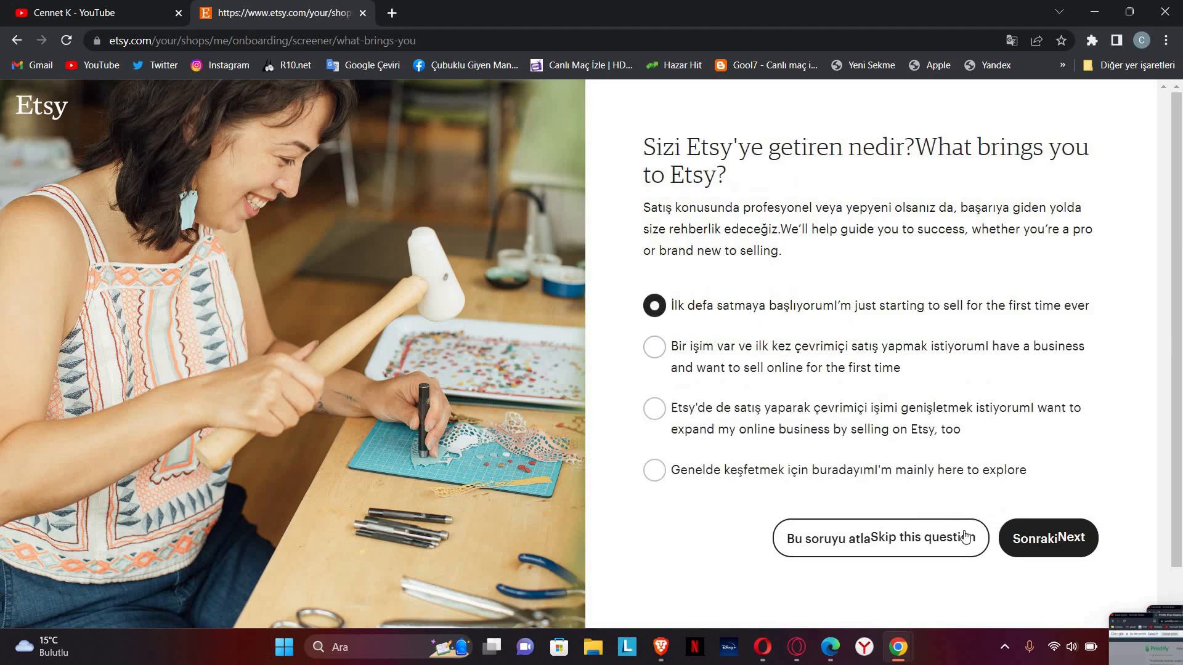
{"action": "left_click", "coordinate": [1029, 544]}
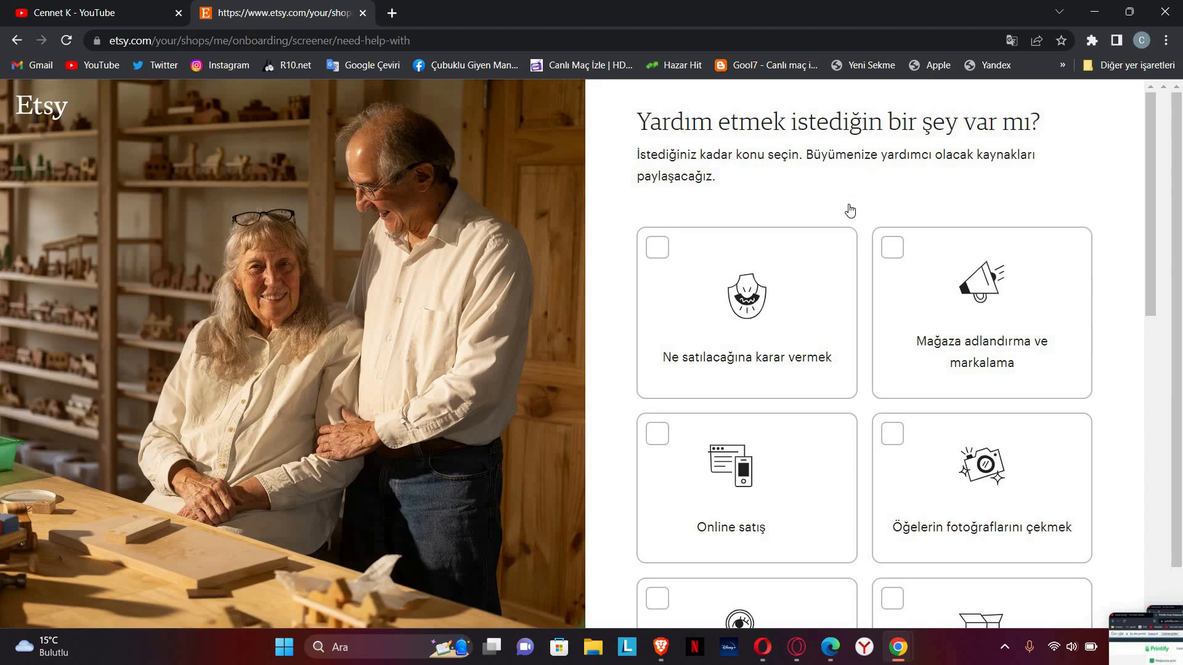
Step: Pick Deciding what to sell and Selling internationally as help topics, clearing the others, and continue
{"action": "scroll", "coordinate": [850, 211], "scroll_direction": "down", "scroll_amount": 1}
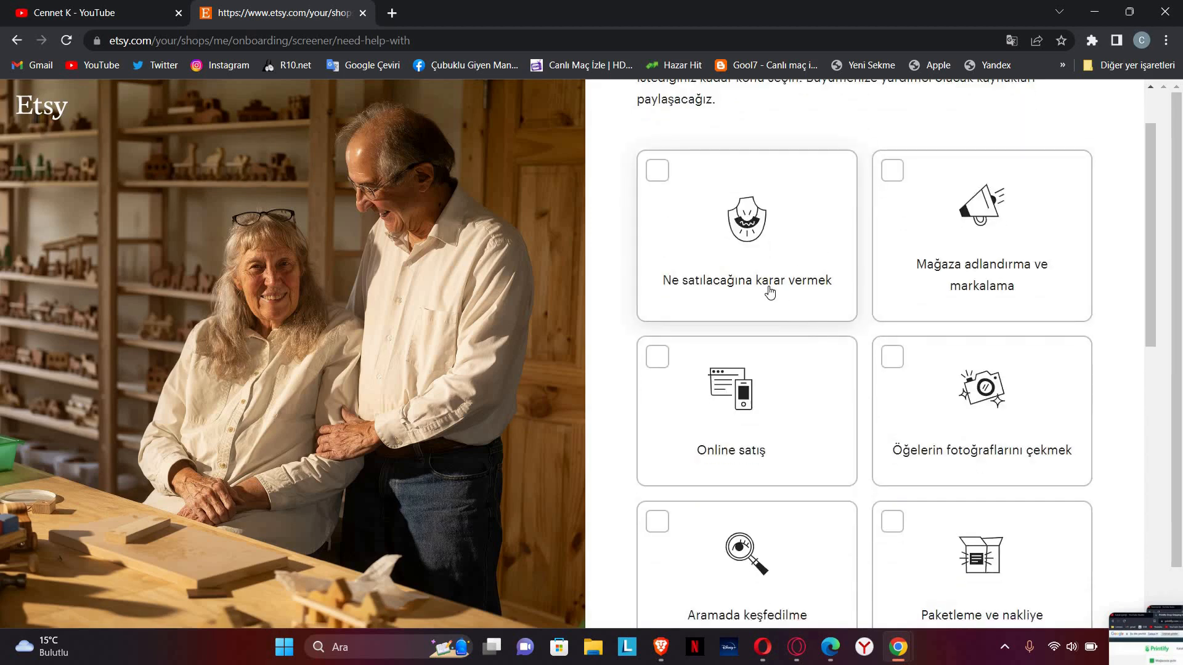
{"action": "left_click", "coordinate": [749, 234]}
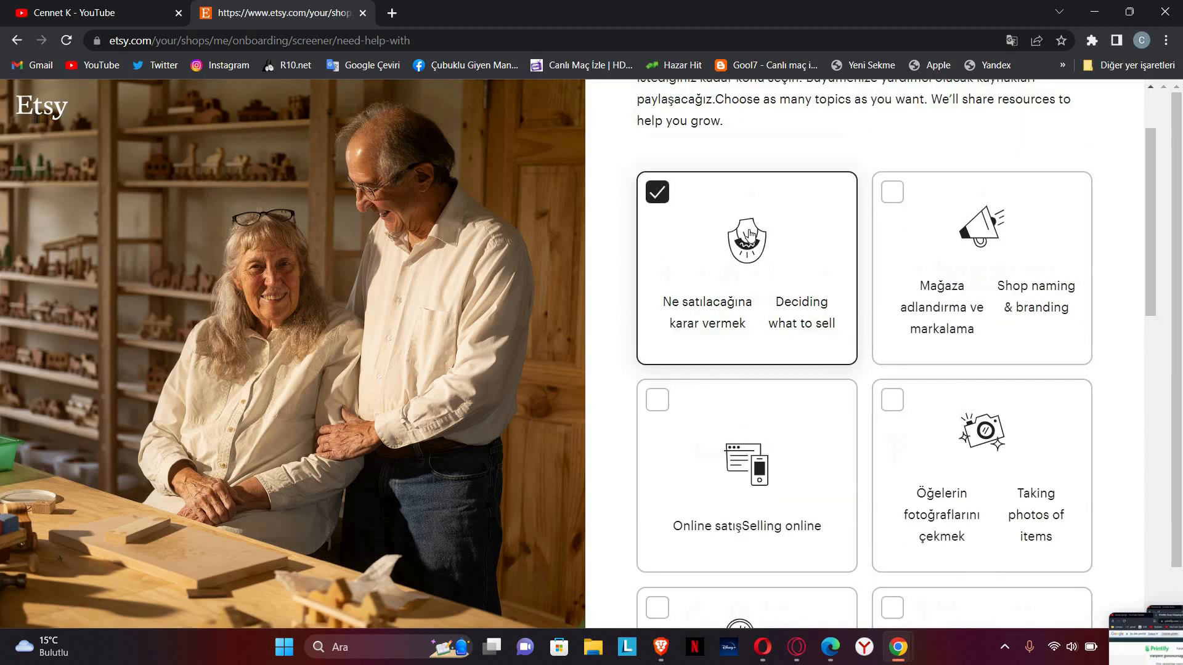
{"action": "left_click", "coordinate": [948, 425]}
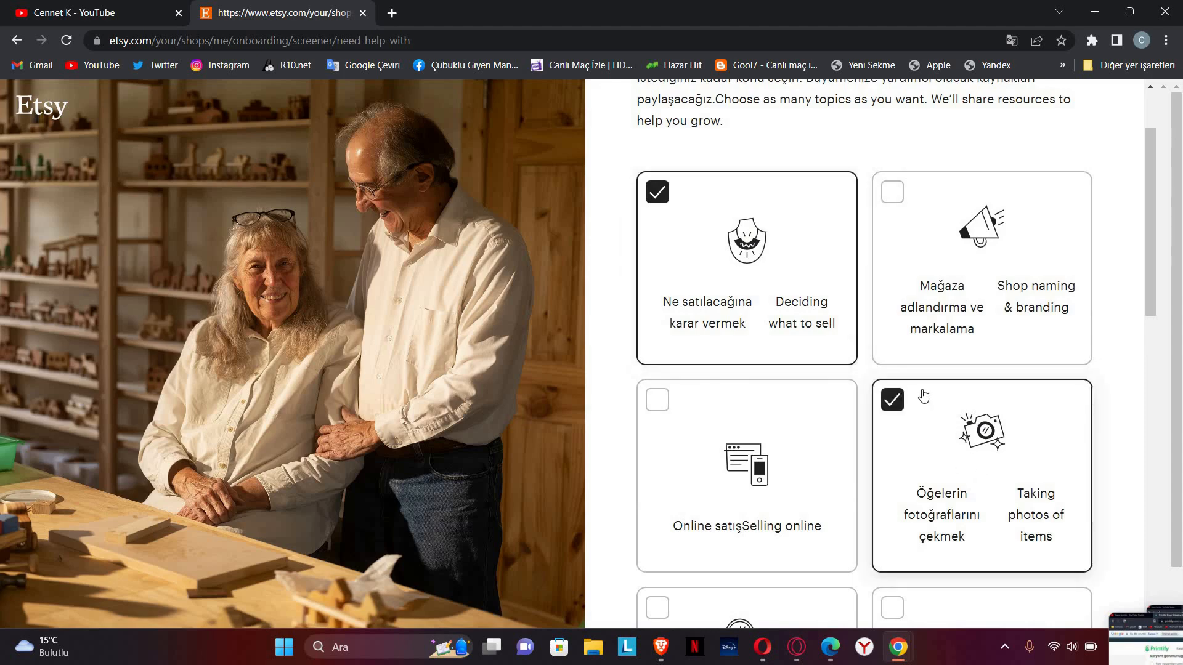
{"action": "left_click", "coordinate": [925, 269]}
{"action": "scroll", "coordinate": [917, 195], "scroll_direction": "down", "scroll_amount": 1}
{"action": "left_click", "coordinate": [918, 194]}
{"action": "left_click", "coordinate": [921, 371]}
{"action": "left_click", "coordinate": [771, 219]}
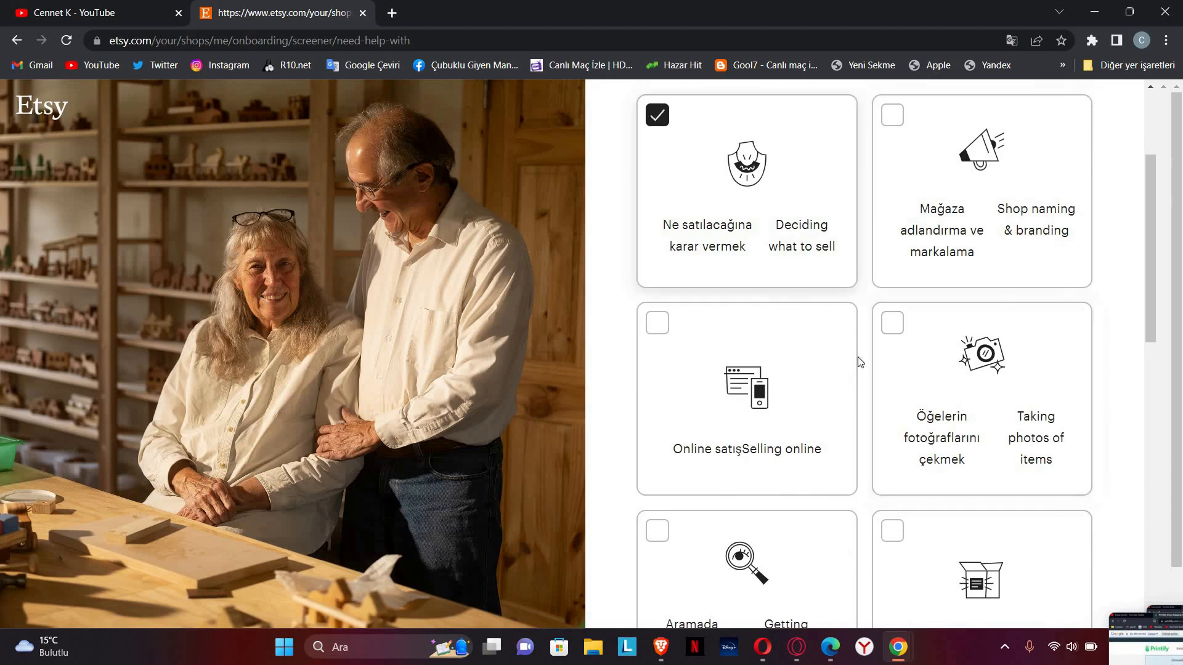
{"action": "scroll", "coordinate": [738, 384], "scroll_direction": "down", "scroll_amount": 4}
{"action": "scroll", "coordinate": [738, 384], "scroll_direction": "down", "scroll_amount": 3}
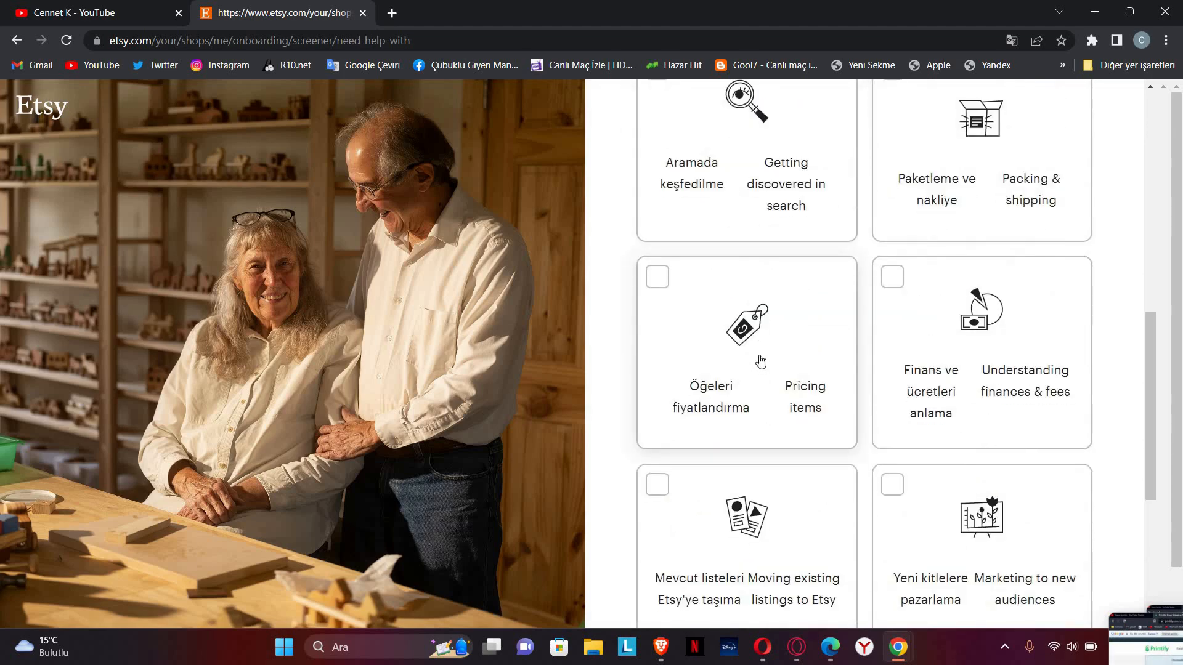
{"action": "scroll", "coordinate": [761, 362], "scroll_direction": "down", "scroll_amount": 3}
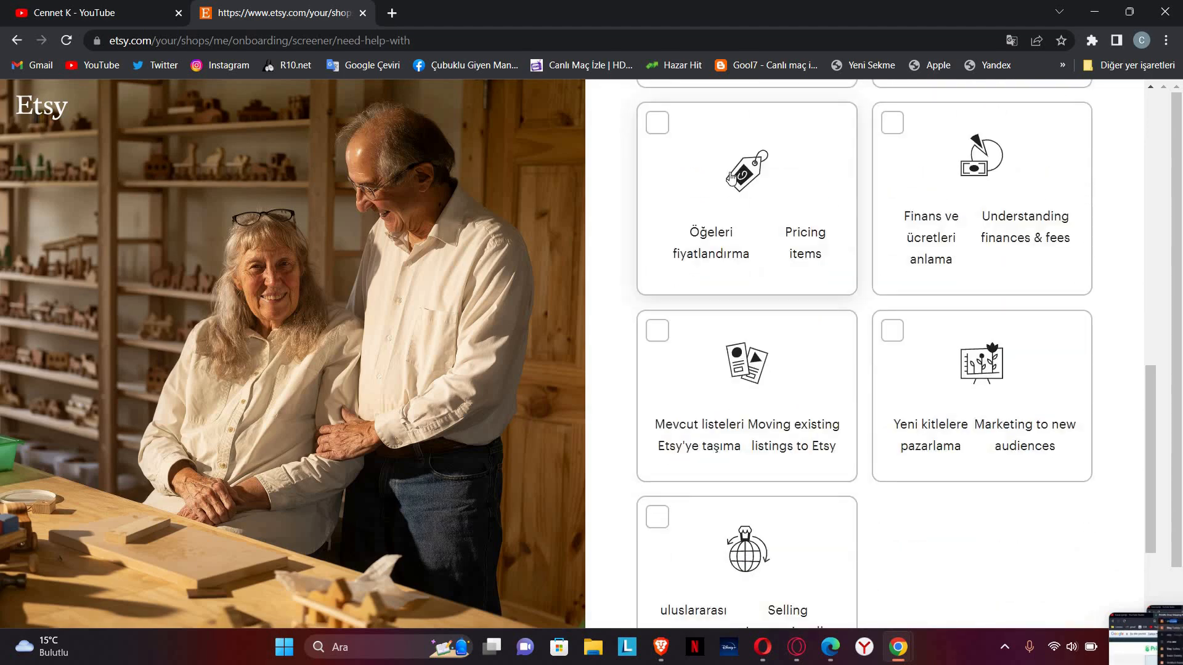
{"action": "scroll", "coordinate": [744, 227], "scroll_direction": "down", "scroll_amount": 3}
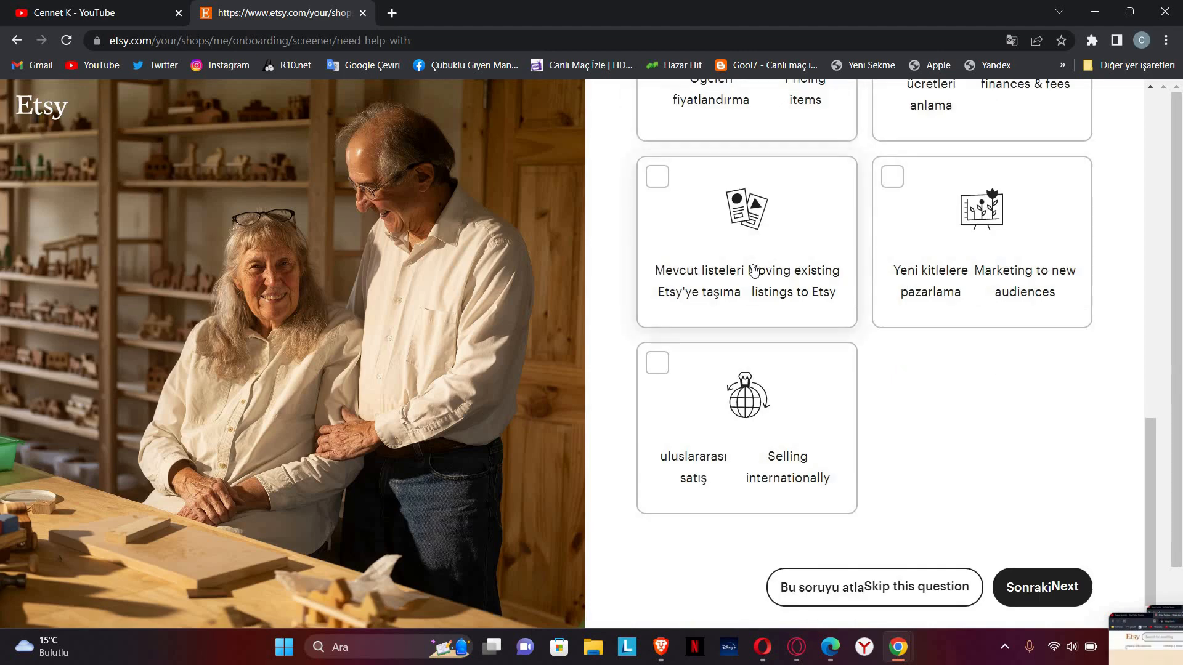
{"action": "left_click", "coordinate": [782, 428]}
{"action": "left_click", "coordinate": [1009, 586]}
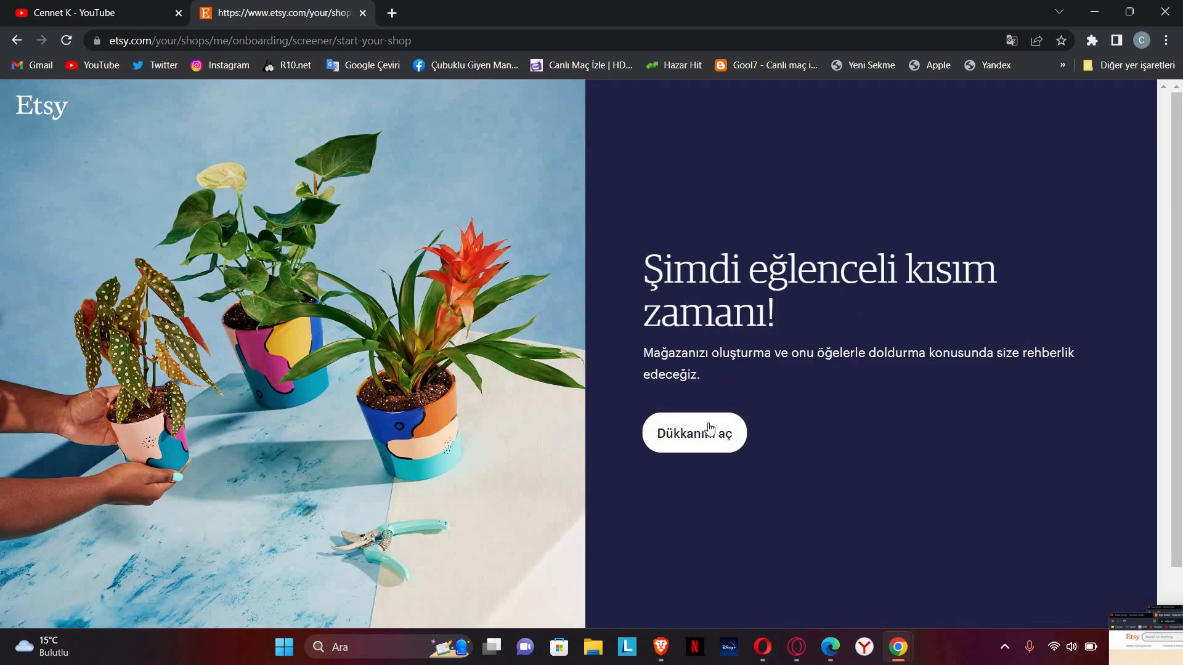
Step: Open the shop and save preferences: İngilizce language, Türkiye country, Türk Lirası currency
{"action": "left_click", "coordinate": [709, 428]}
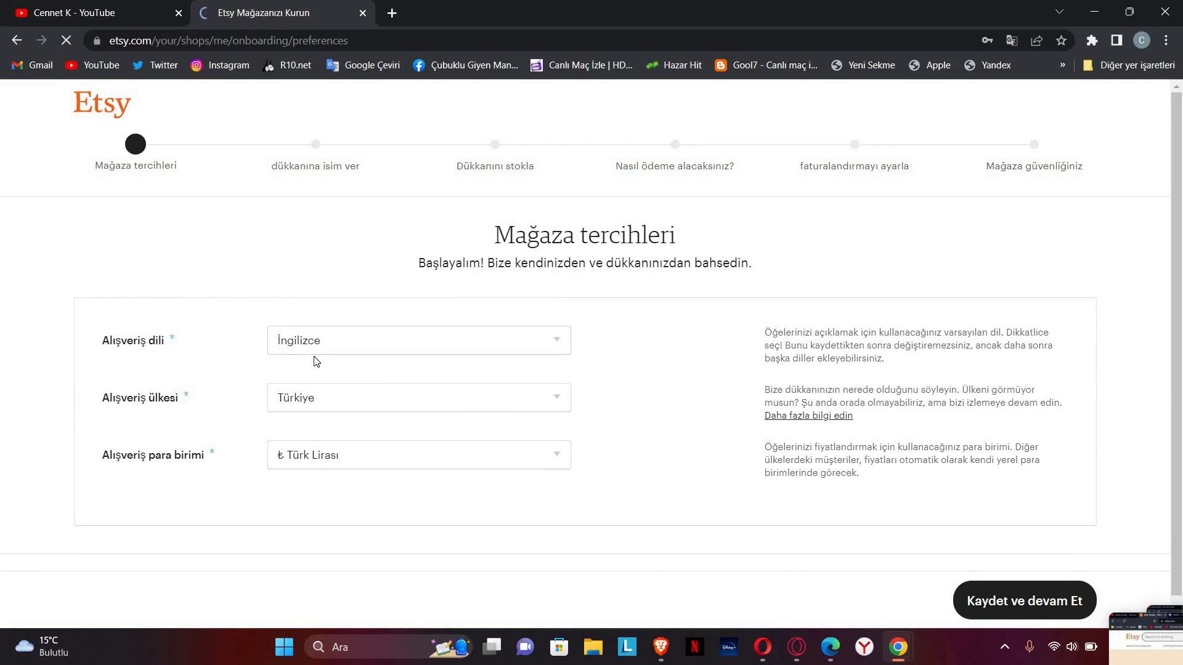
{"action": "left_click", "coordinate": [356, 342]}
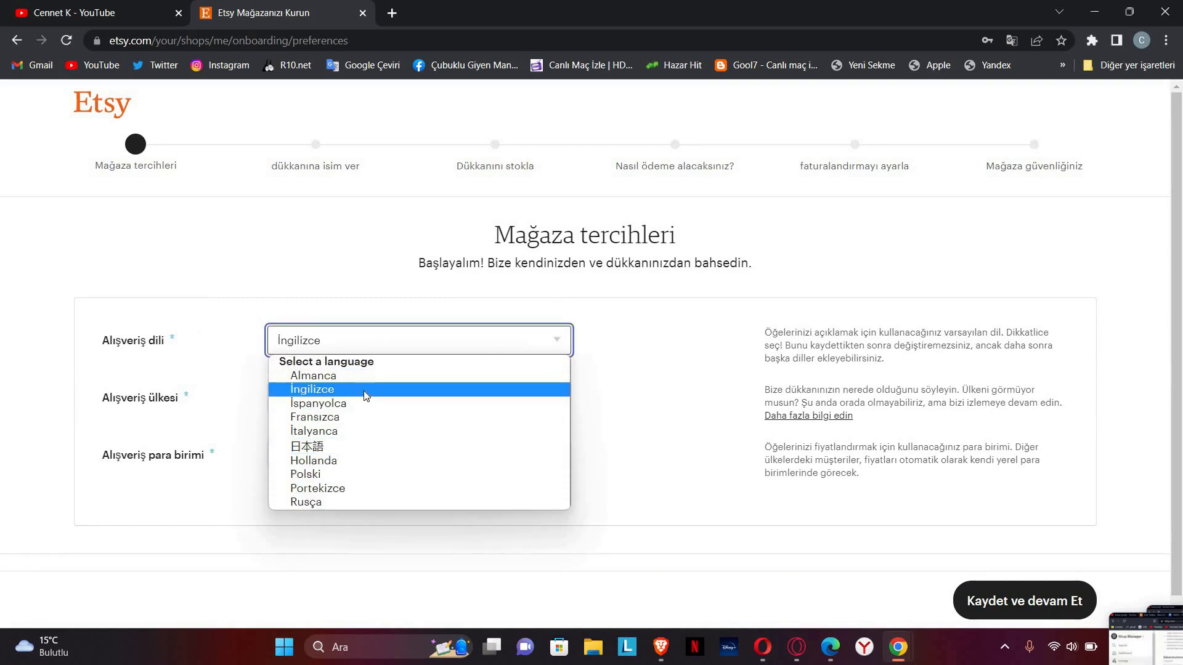
{"action": "left_click", "coordinate": [363, 391]}
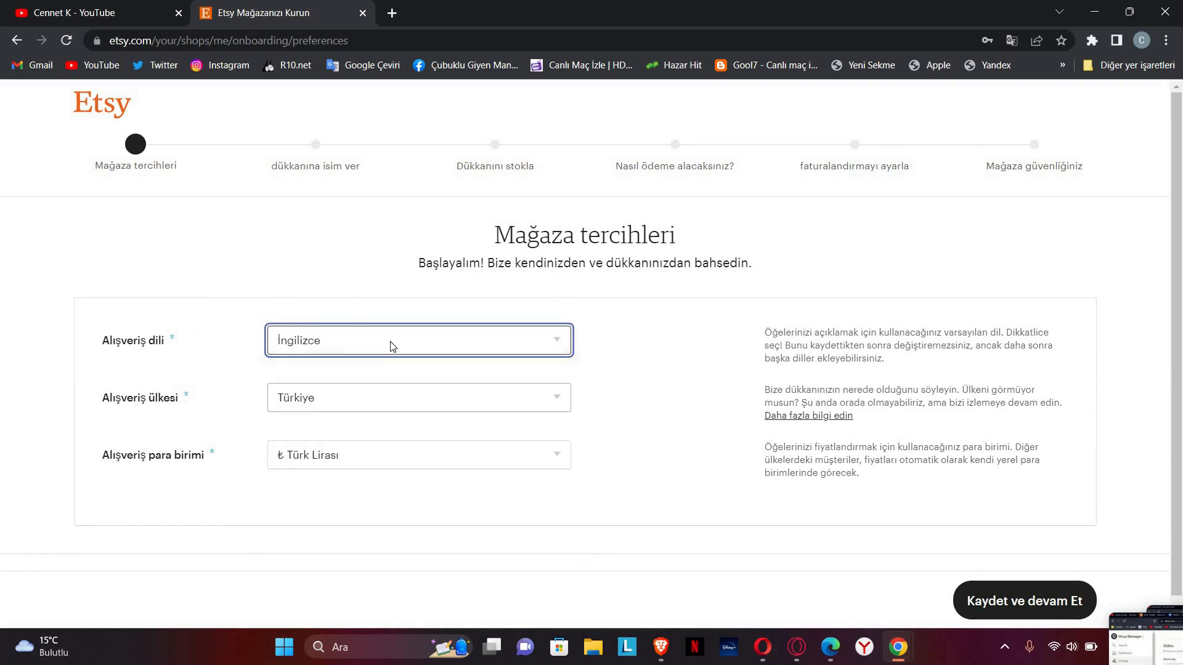
{"action": "left_click", "coordinate": [367, 392]}
{"action": "left_click", "coordinate": [368, 373]}
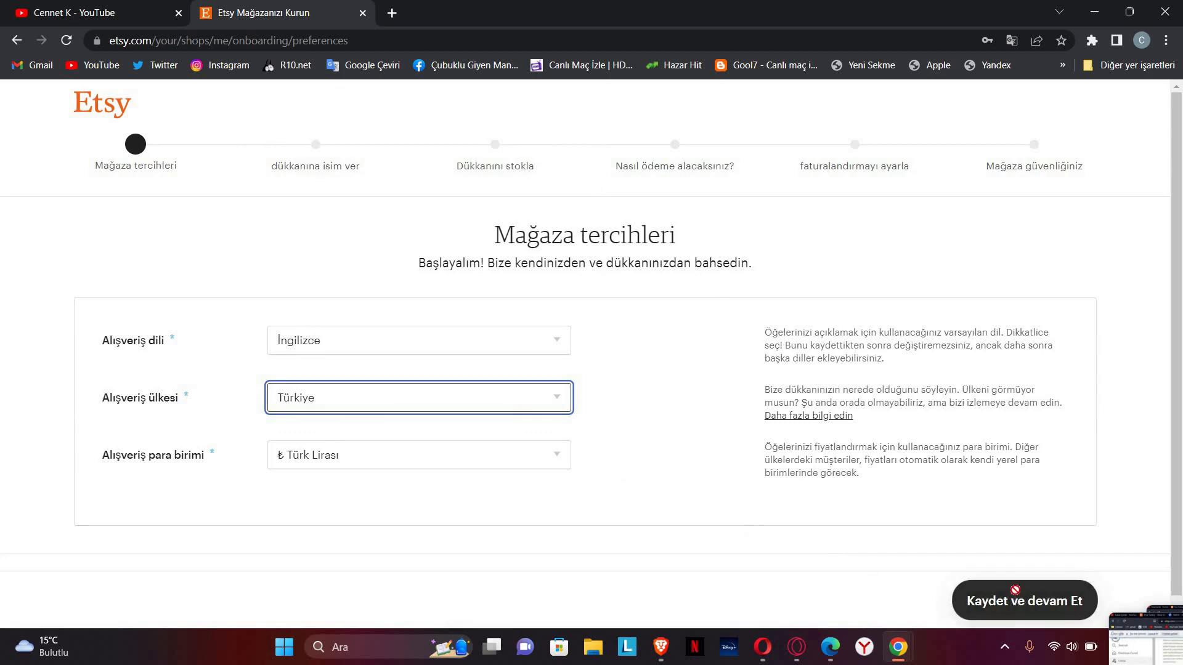
{"action": "left_click", "coordinate": [1016, 619]}
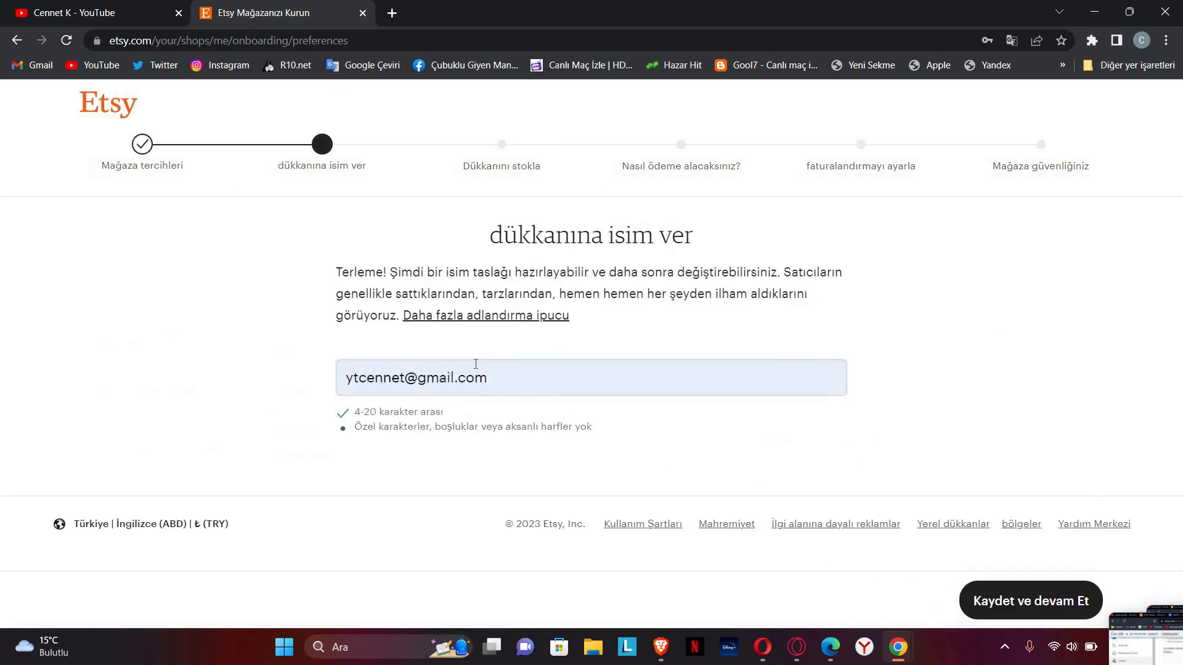
Step: Replace the prefilled shop name with a new name starting 'CennetK'
{"action": "left_click_drag", "start_coordinate": [523, 378], "coordinate": [118, 364]}
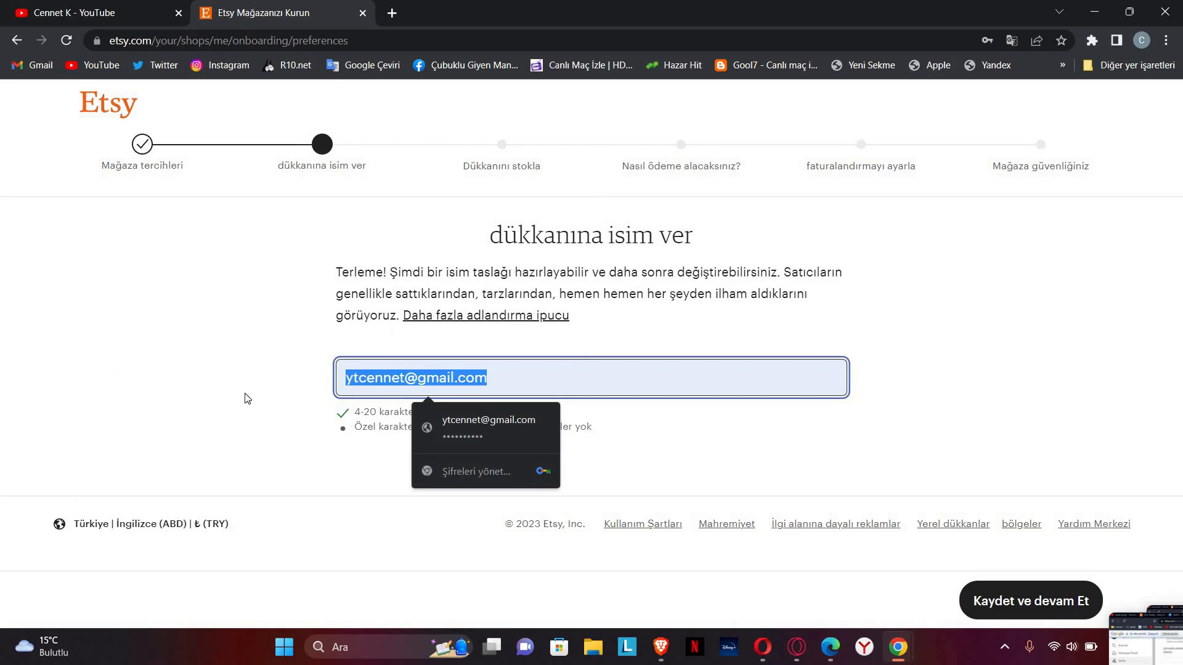
{"action": "key", "text": "BackSpace"}
{"action": "type", "text": "C"}
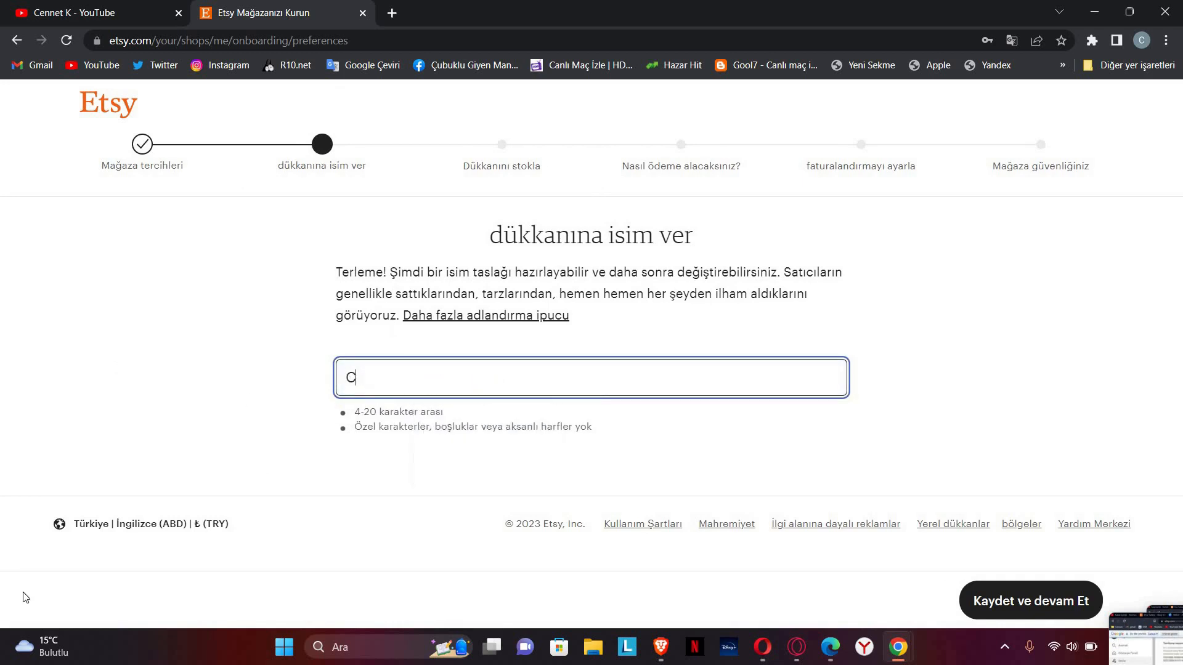
{"action": "type", "text": "ennetKon"}
{"action": "key", "text": "BackSpace"}
{"action": "key", "text": "BackSpace"}
{"action": "key", "text": "BackSpace"}
{"action": "key", "text": "BackSpace"}
{"action": "type", "text": "tK"}
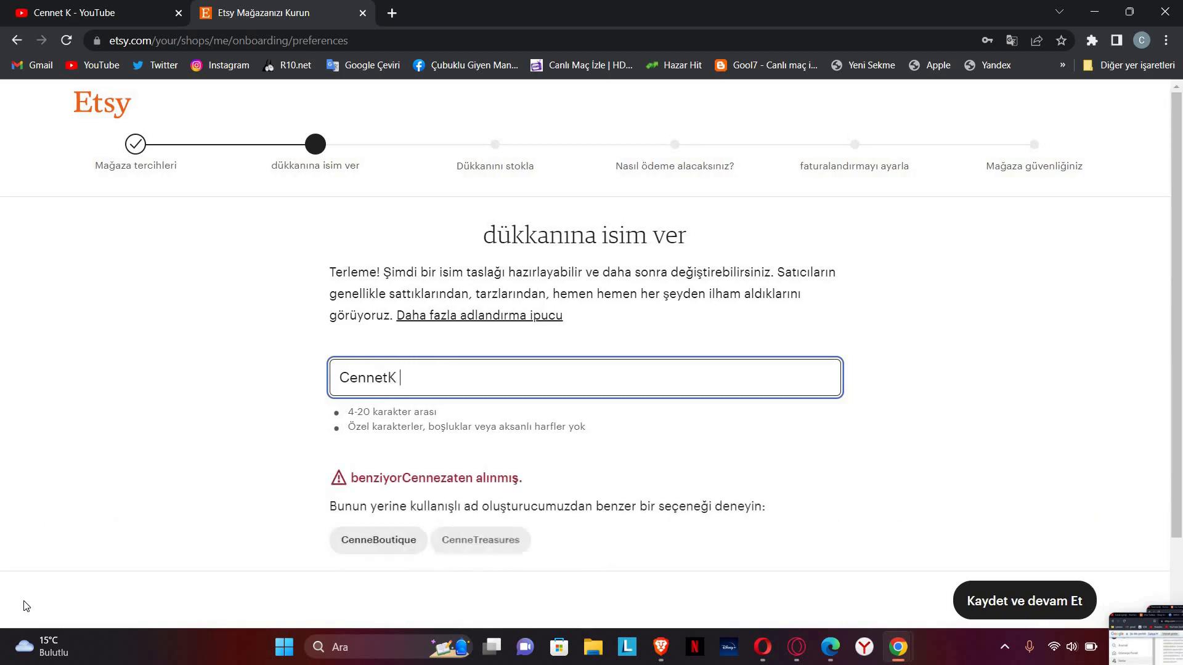
{"action": "type", "text": "Dei"}
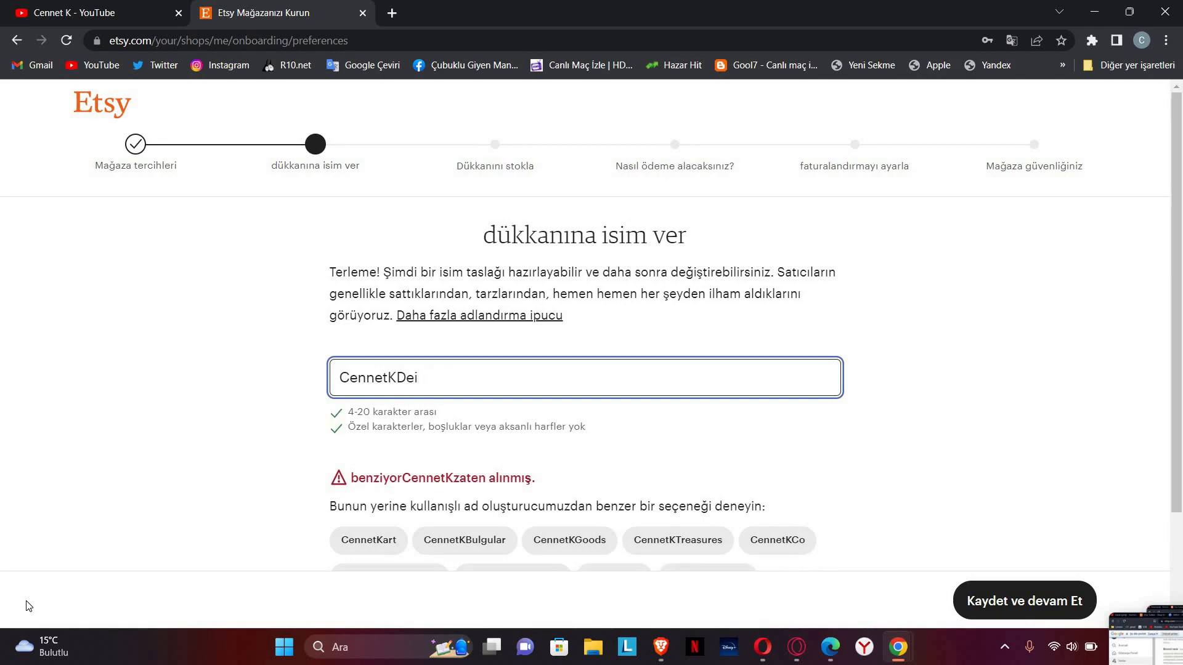
{"action": "type", "text": "ns"}
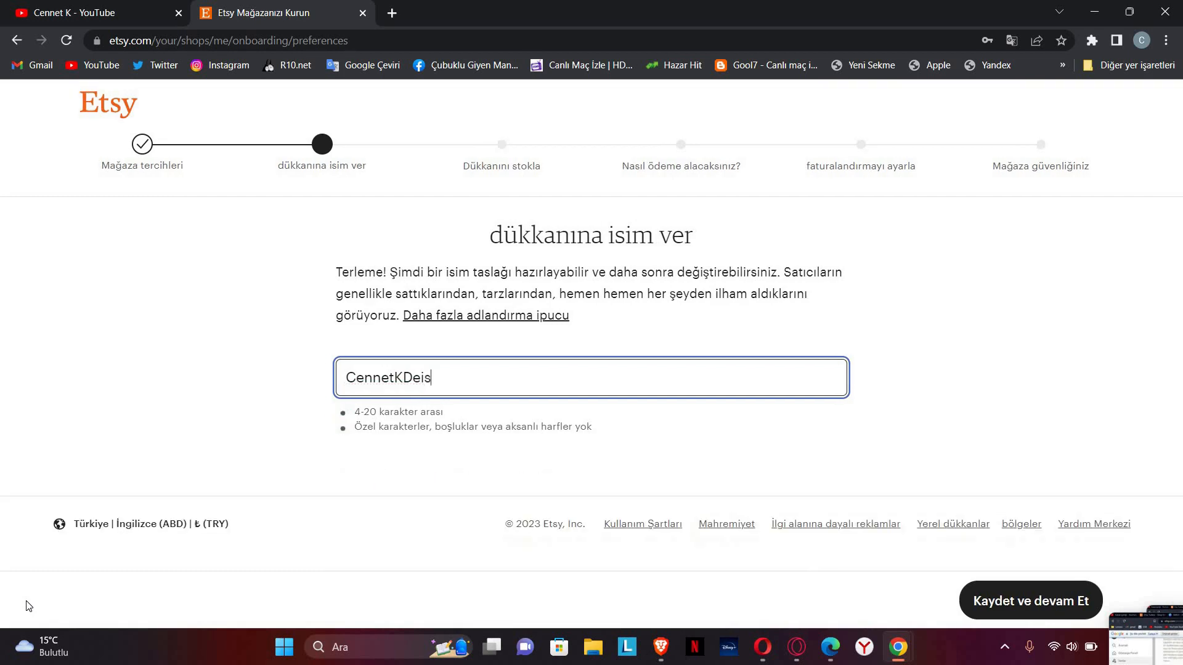
{"action": "type", "text": "gm"}
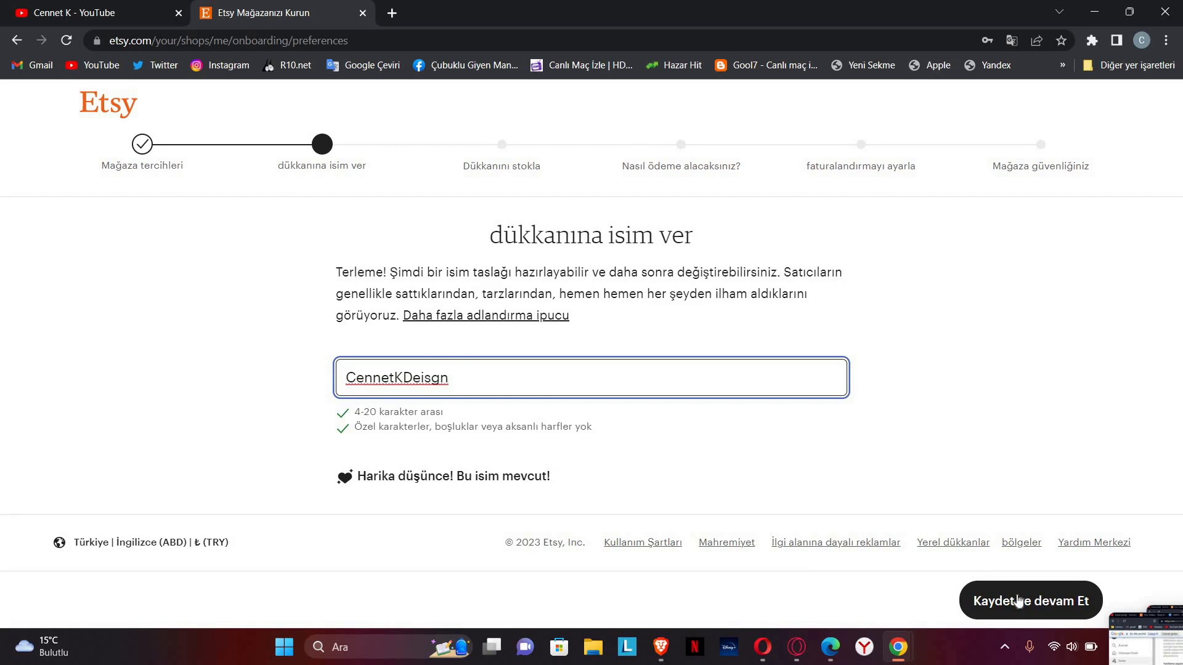
{"action": "left_click_drag", "start_coordinate": [440, 379], "coordinate": [404, 385]}
{"action": "key", "text": "BackSpace"}
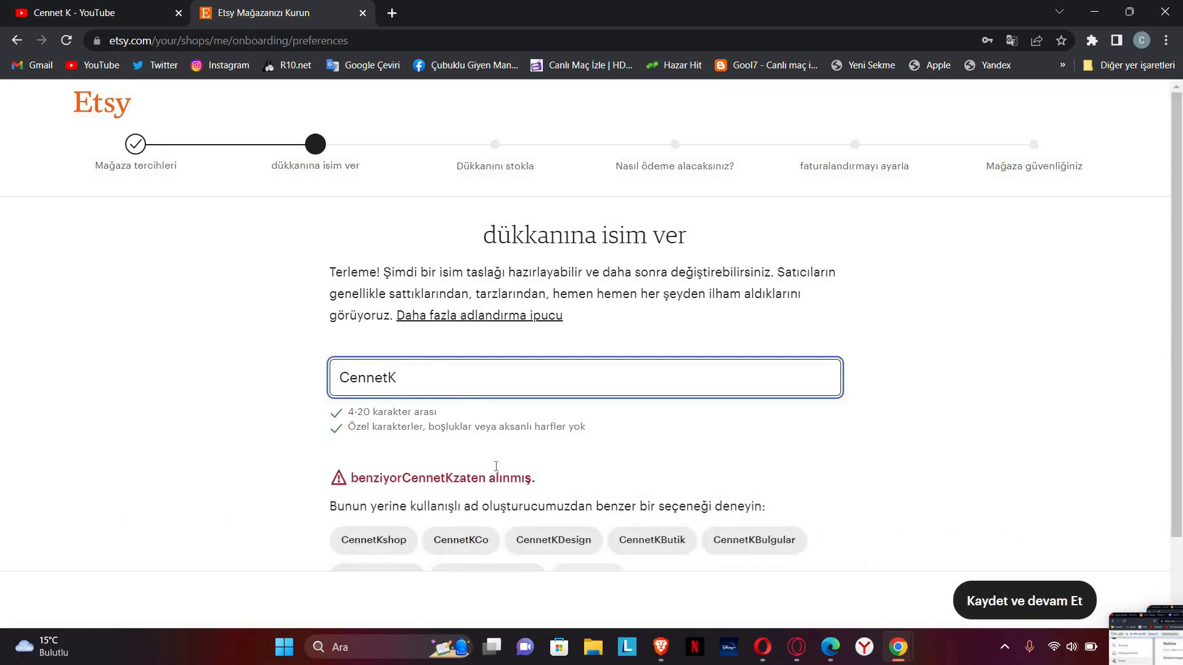
Step: Take the available suggestion CennetKshop as the shop name and save to continue
{"action": "scroll", "coordinate": [445, 452], "scroll_direction": "down", "scroll_amount": 2}
{"action": "left_click", "coordinate": [374, 443]}
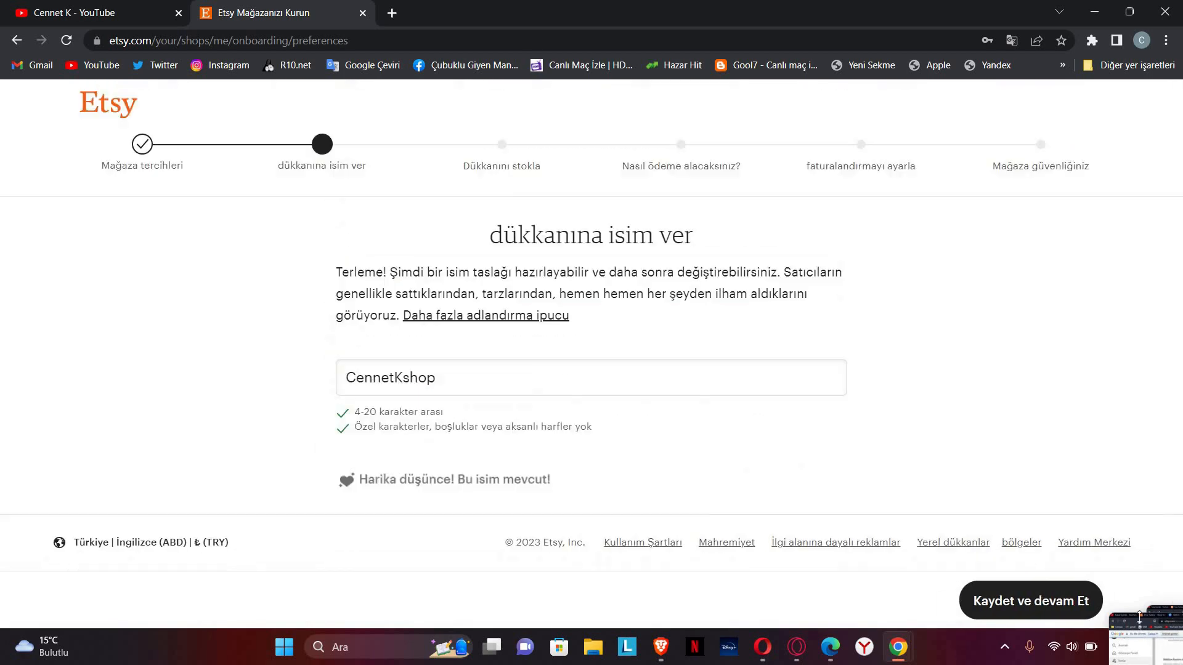
{"action": "left_click", "coordinate": [1046, 603]}
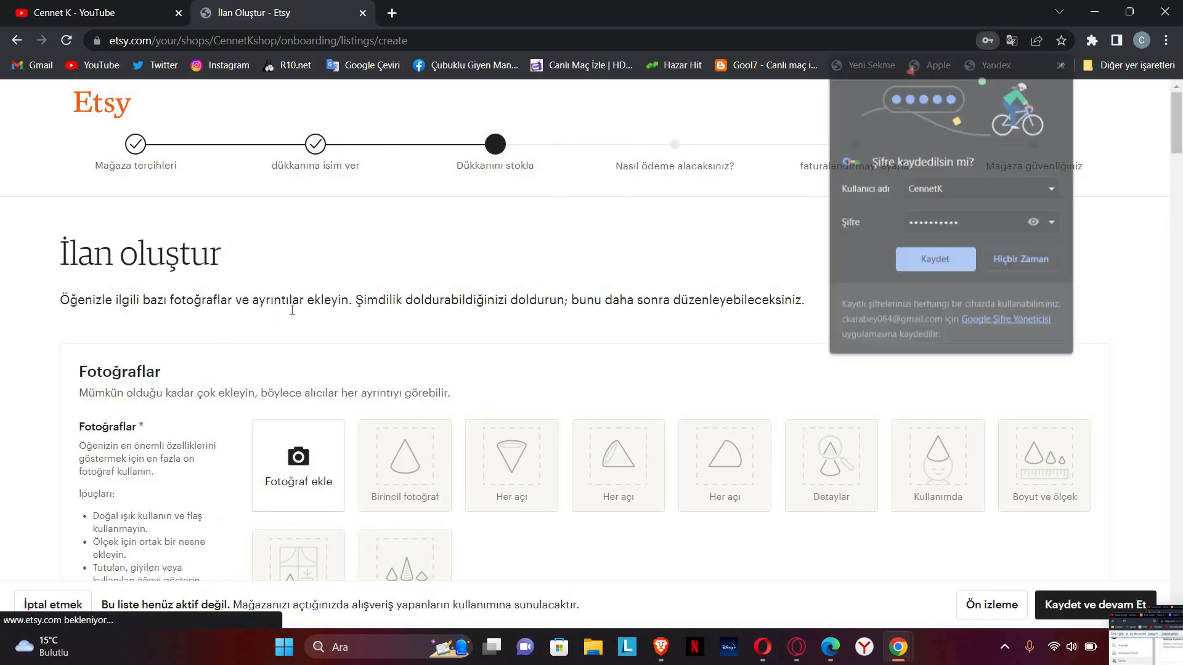
Step: Dismiss the password prompt and upload the Canva design image from KANAL as a listing photo
{"action": "scroll", "coordinate": [284, 305], "scroll_direction": "down", "scroll_amount": 1}
{"action": "left_click", "coordinate": [1061, 66]}
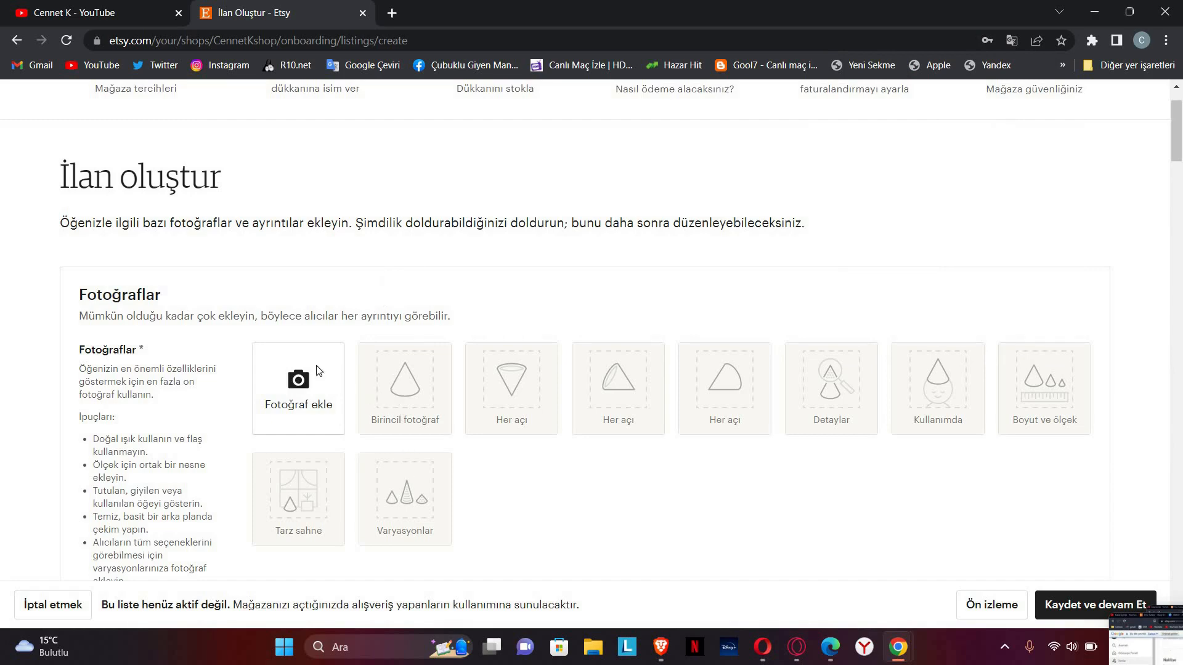
{"action": "scroll", "coordinate": [444, 346], "scroll_direction": "down", "scroll_amount": 2}
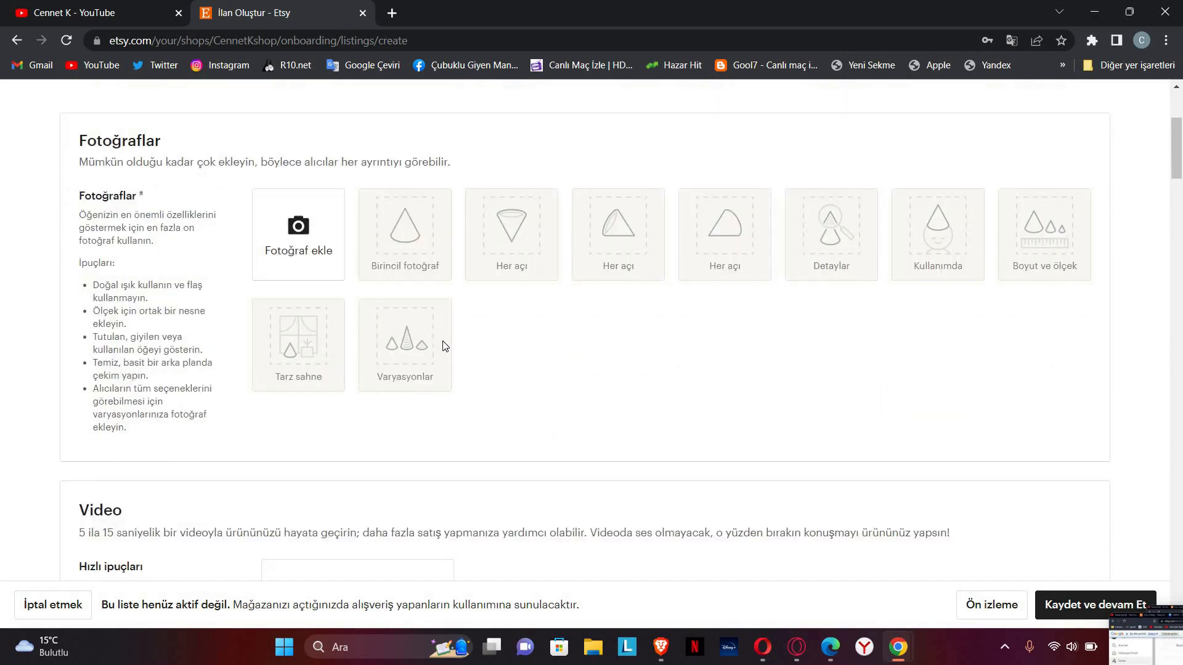
{"action": "left_click", "coordinate": [298, 243]}
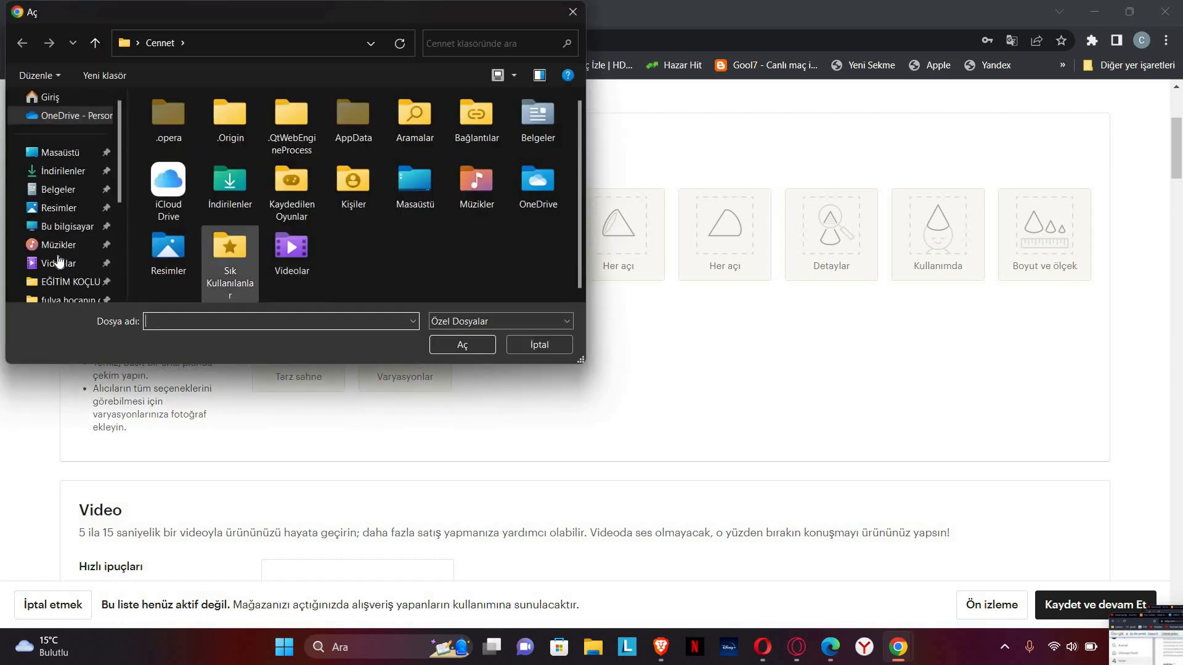
{"action": "scroll", "coordinate": [58, 247], "scroll_direction": "down", "scroll_amount": 3}
{"action": "left_click", "coordinate": [58, 228]}
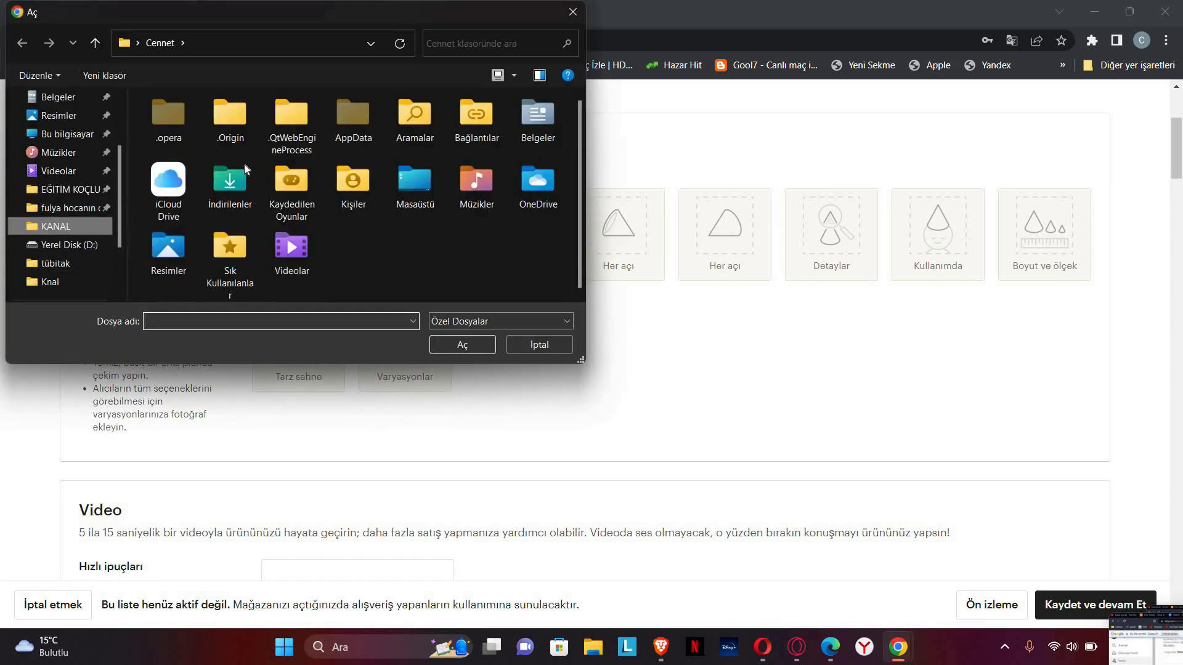
{"action": "left_click", "coordinate": [180, 147]}
{"action": "left_click", "coordinate": [265, 166]}
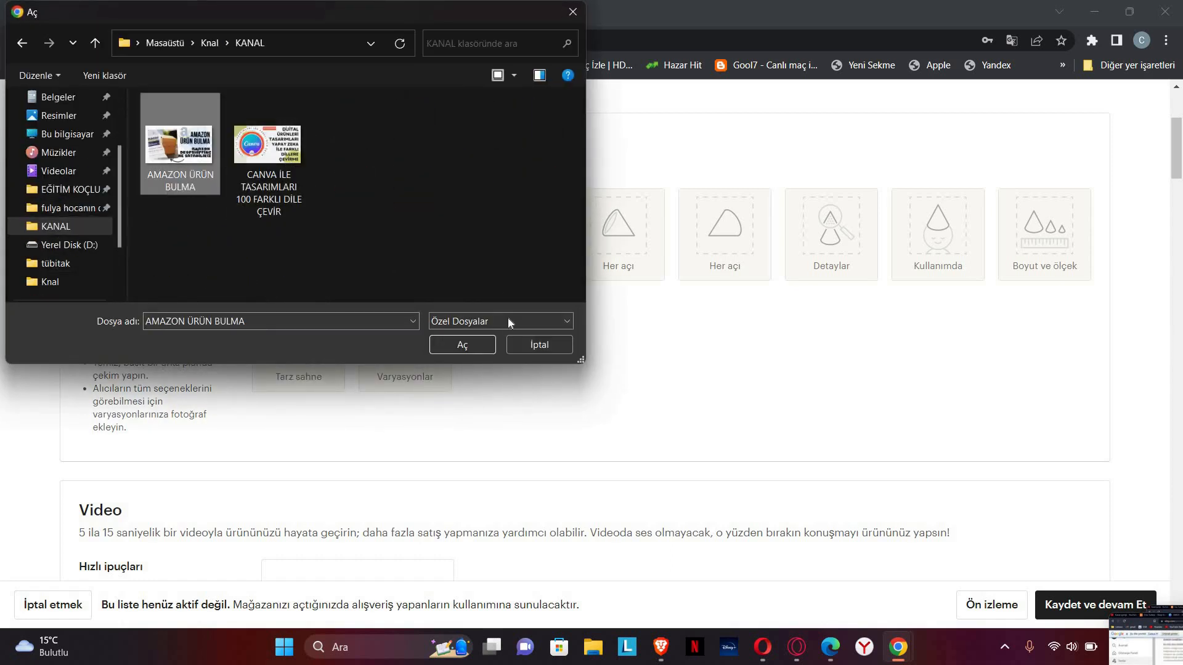
{"action": "left_click", "coordinate": [472, 344]}
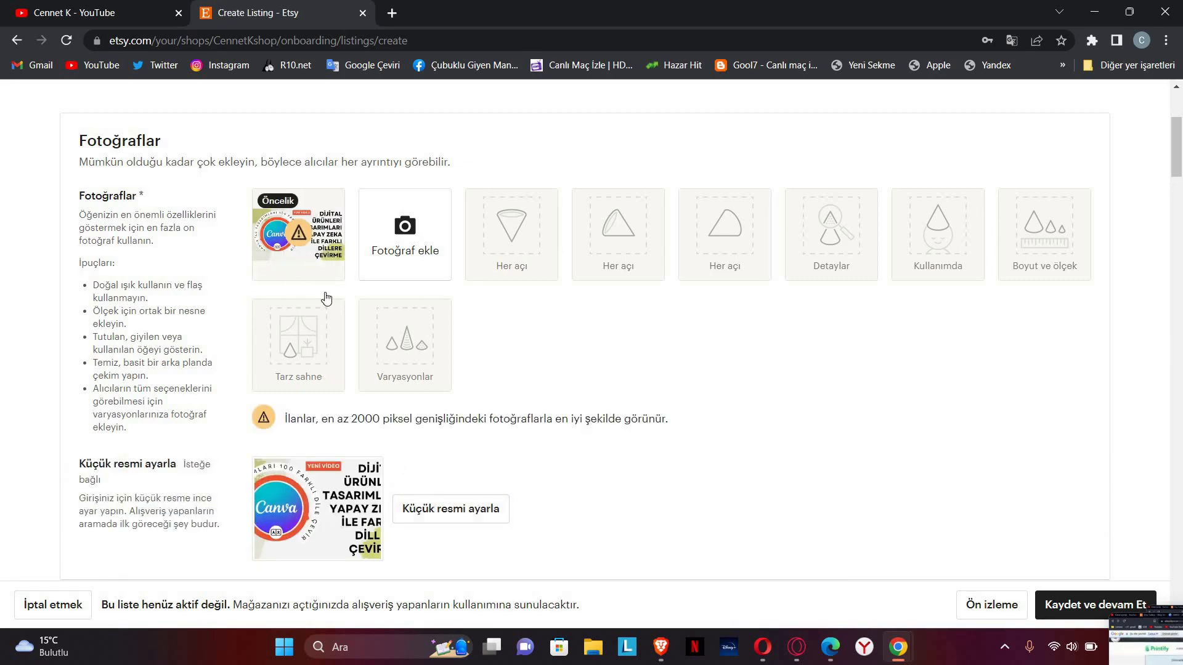
Step: Zoom the primary photo's thumbnail in slightly and save it
{"action": "left_click", "coordinate": [431, 509]}
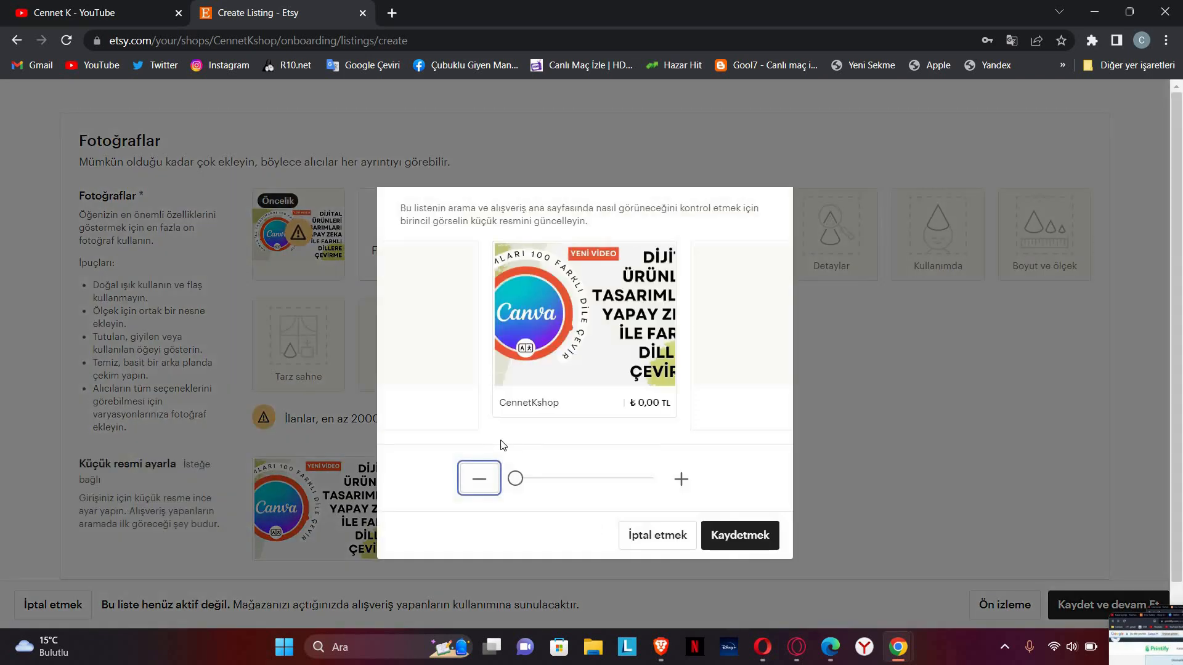
{"action": "left_click", "coordinate": [560, 354]}
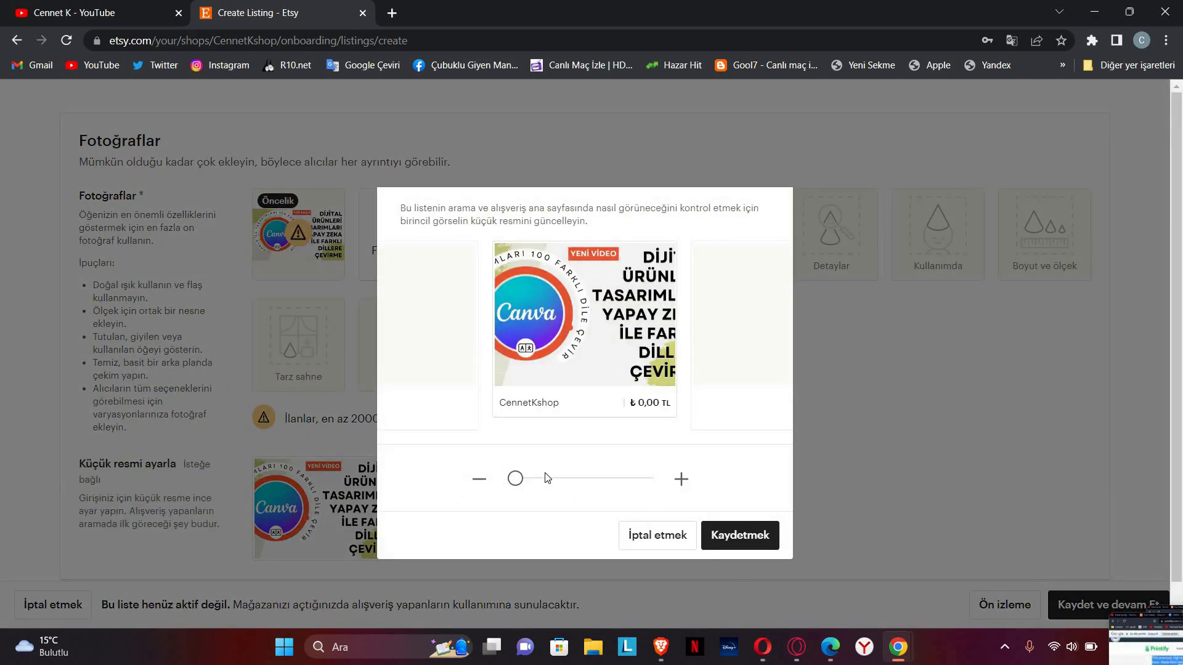
{"action": "left_click_drag", "start_coordinate": [516, 479], "coordinate": [526, 479]}
{"action": "left_click", "coordinate": [741, 548]}
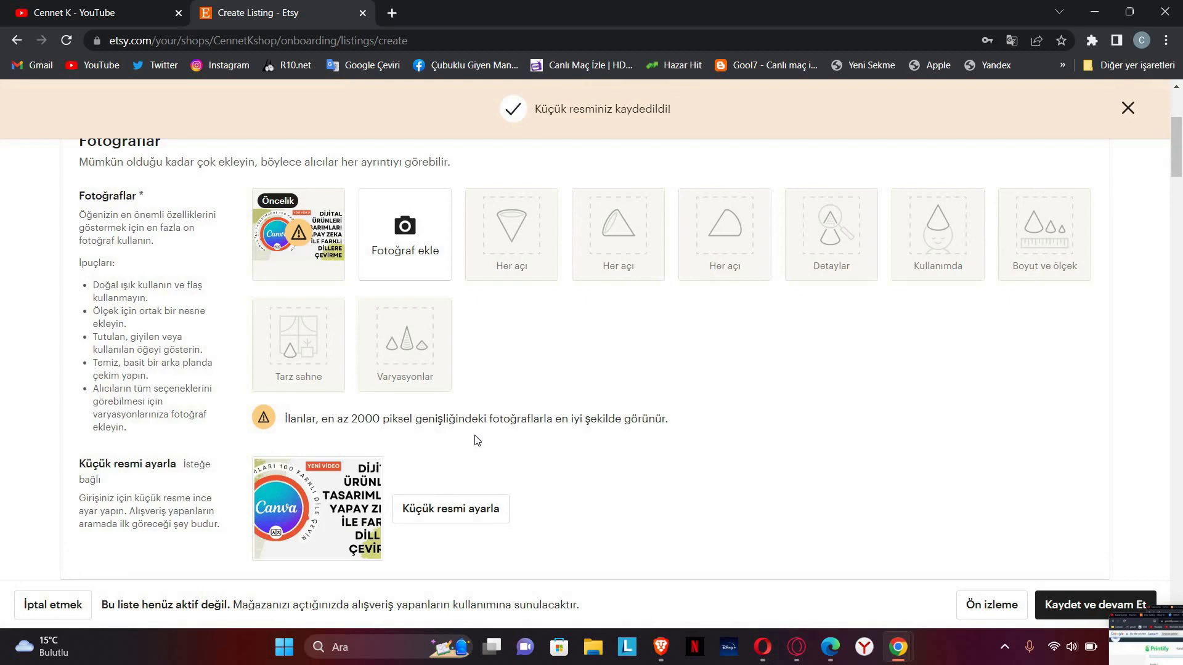
Step: Run a web search for 'ca7' in a new Brave tab
{"action": "left_click", "coordinate": [661, 646]}
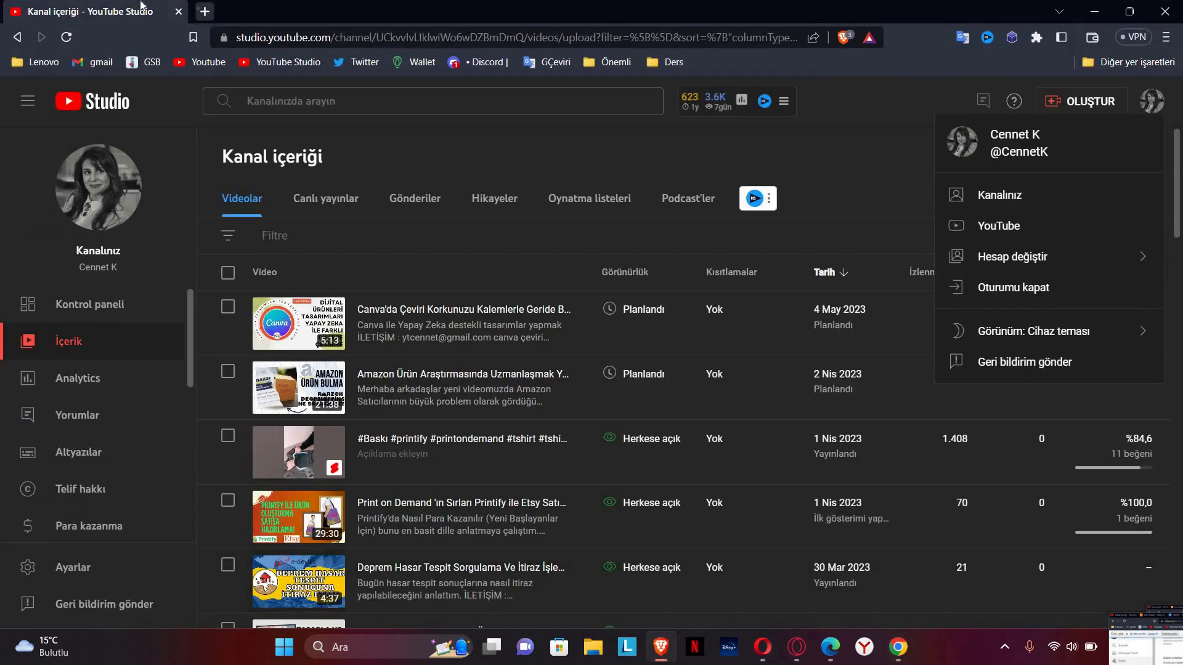
{"action": "left_click", "coordinate": [204, 11]}
{"action": "type", "text": "ca7"}
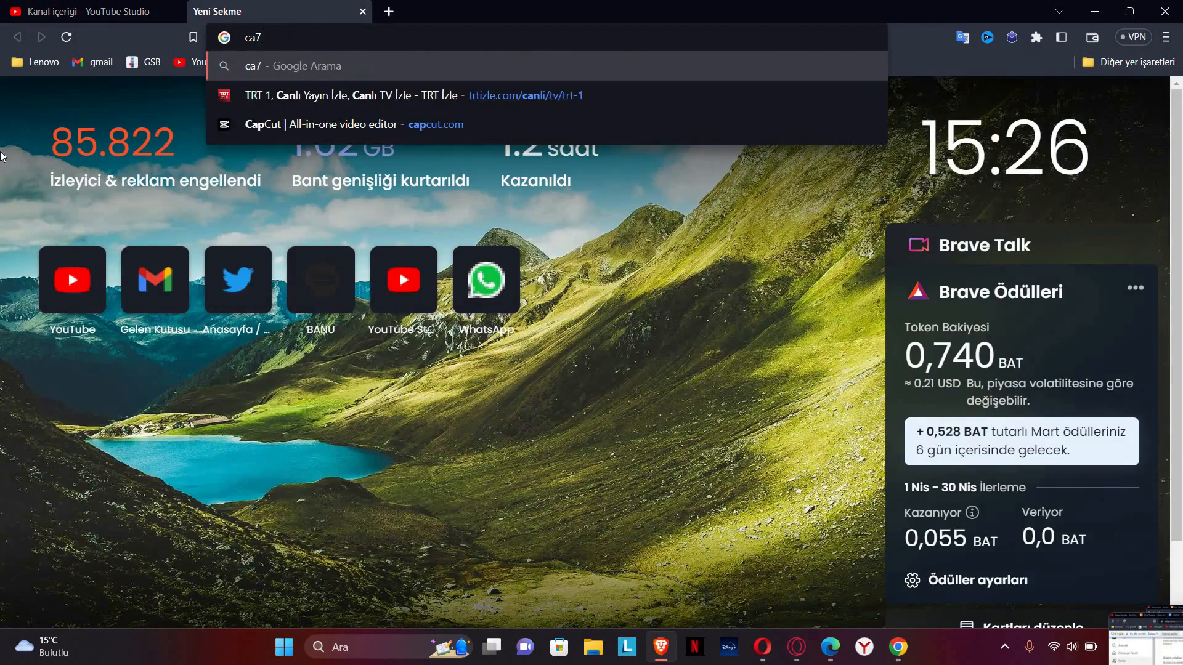
{"action": "key", "text": "Return"}
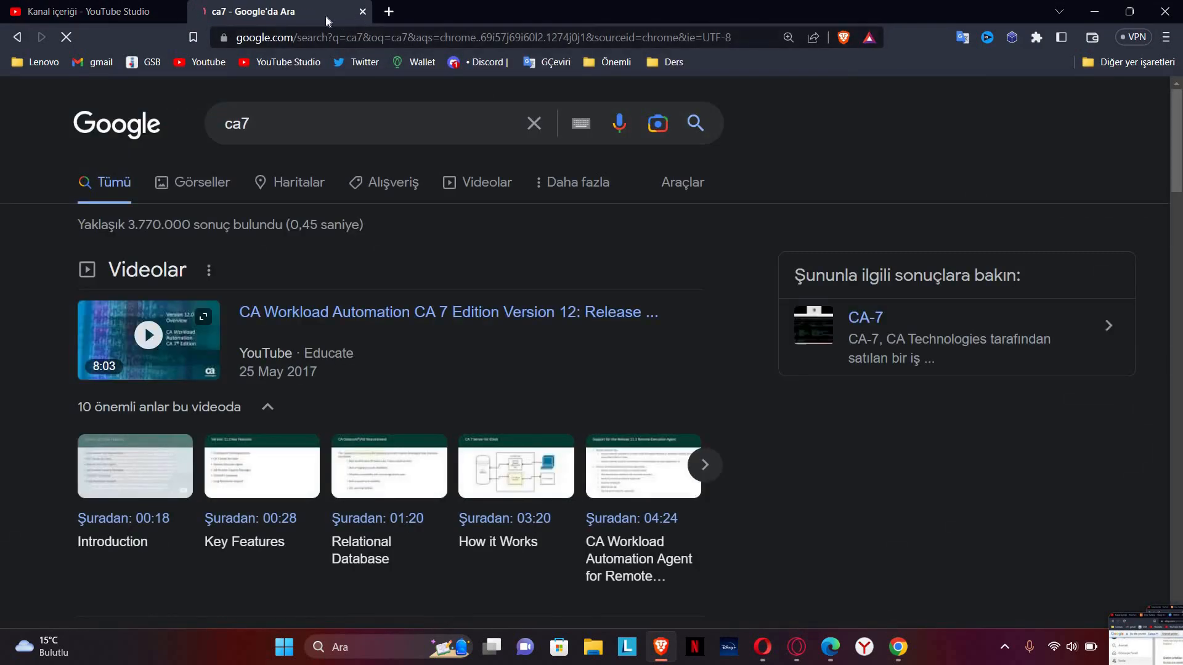
Step: Close the ca7 results tab and load canva.com in a new tab
{"action": "left_click", "coordinate": [362, 12]}
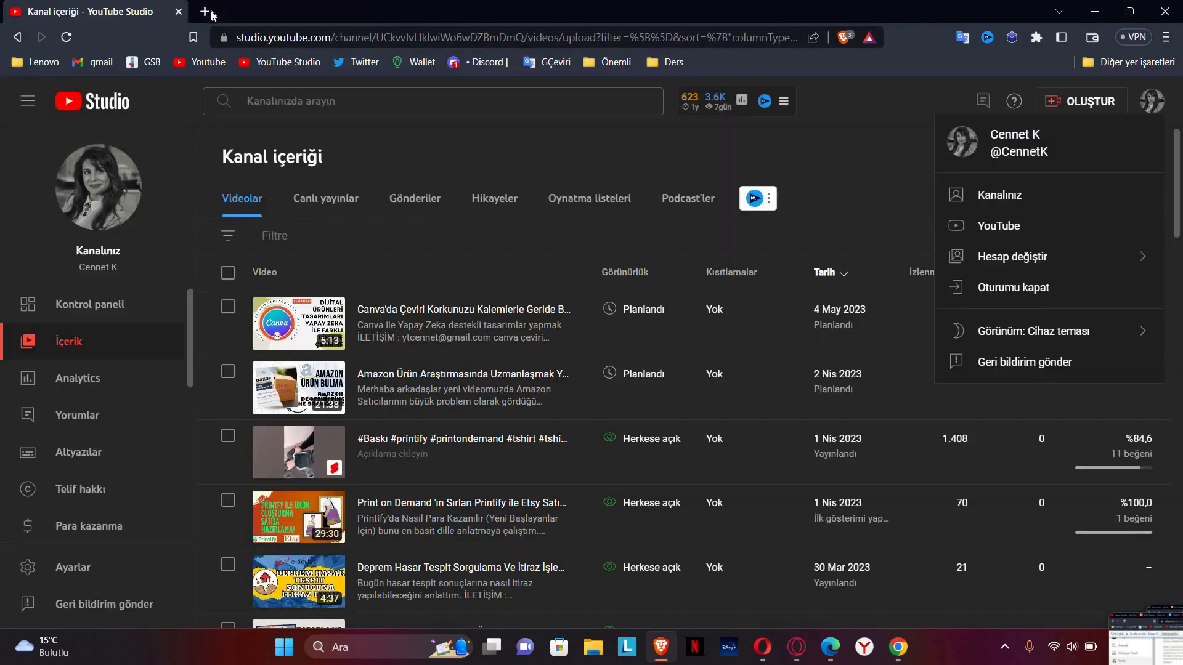
{"action": "left_click", "coordinate": [206, 12]}
{"action": "type", "text": "canva.com"}
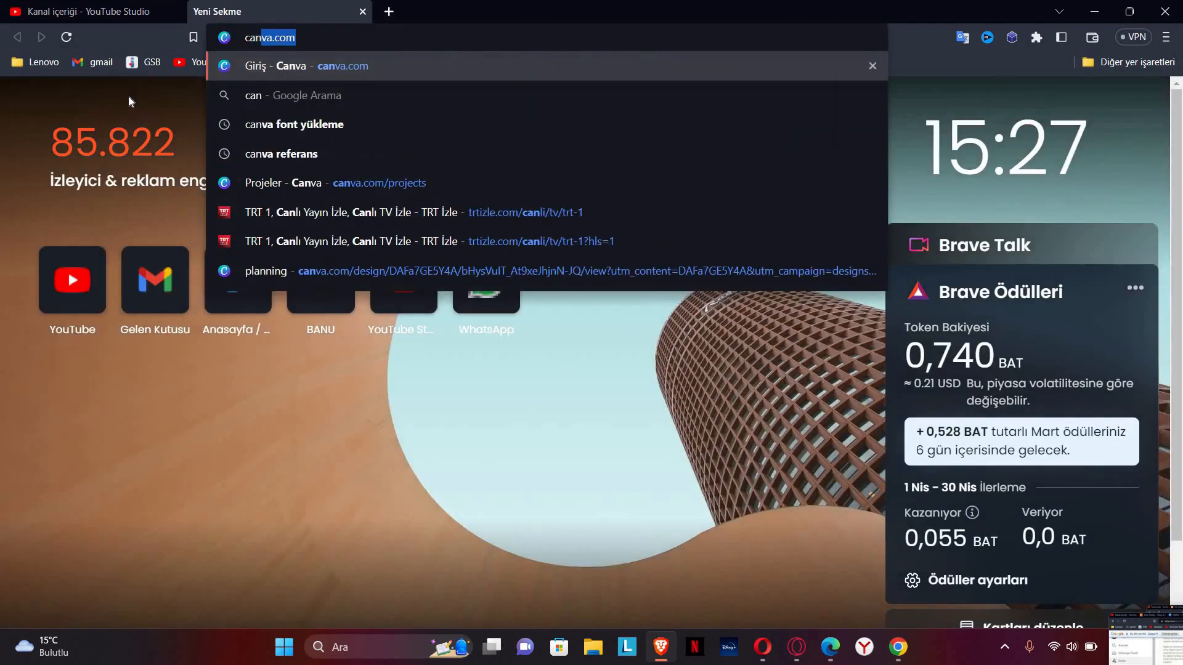
{"action": "left_click", "coordinate": [689, 61]}
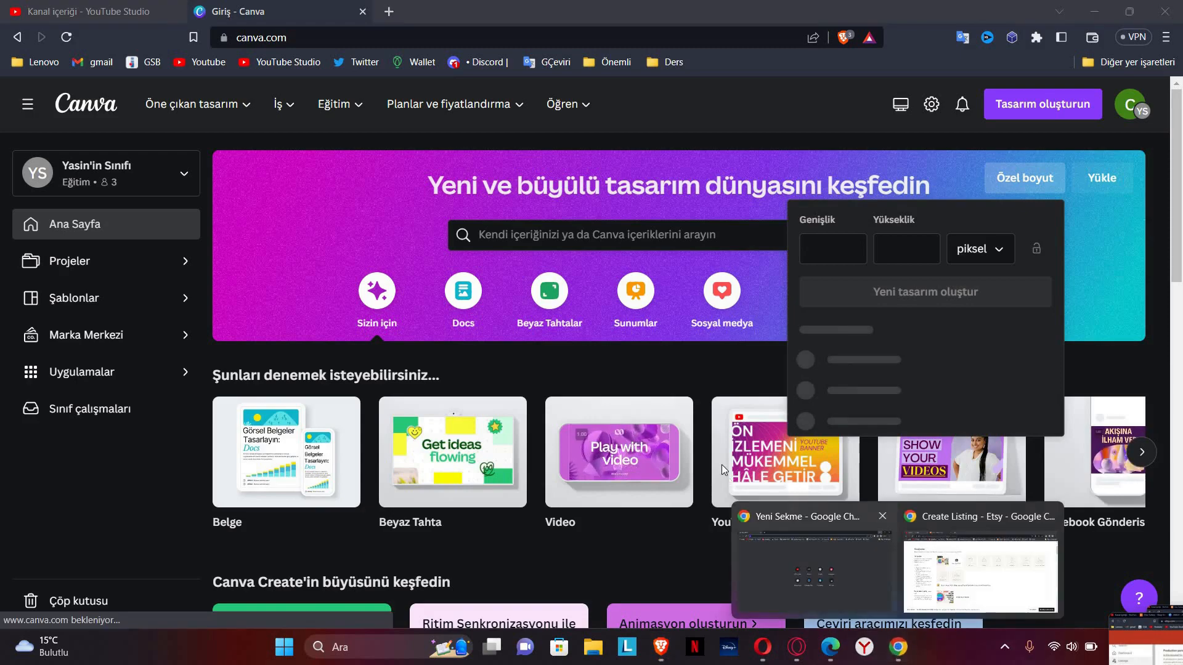
Step: Enter a custom size of 2000 × 2000 pixels and create the new design
{"action": "left_click", "coordinate": [813, 554]}
{"action": "left_click", "coordinate": [899, 648]}
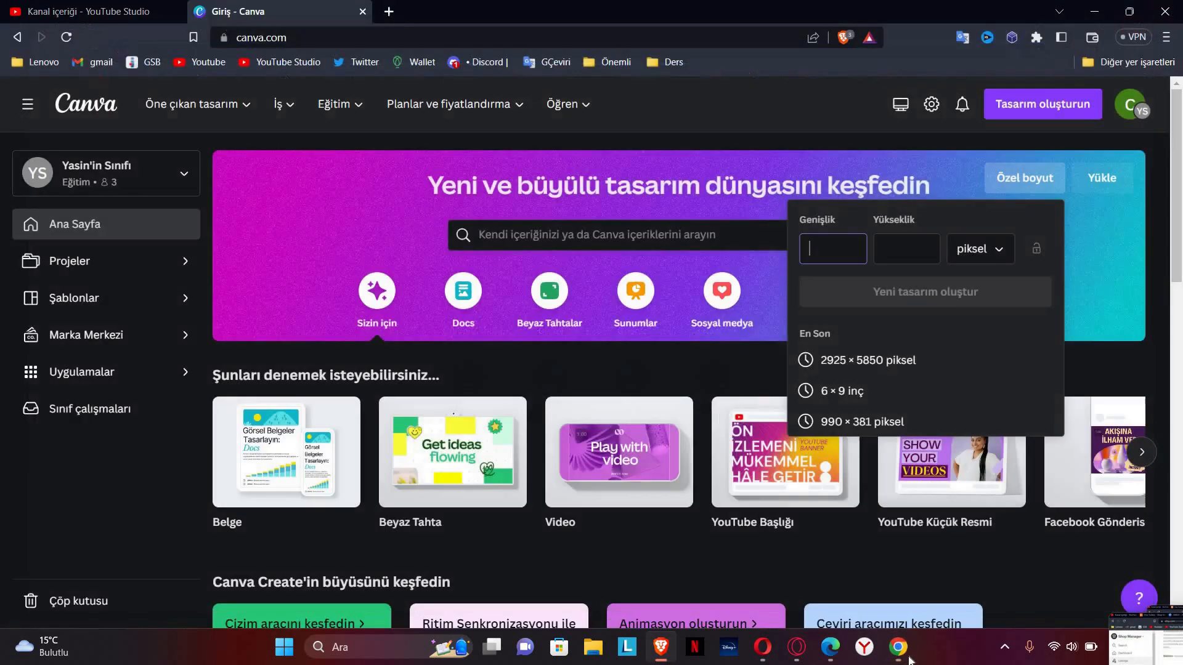
{"action": "left_click", "coordinate": [899, 648]}
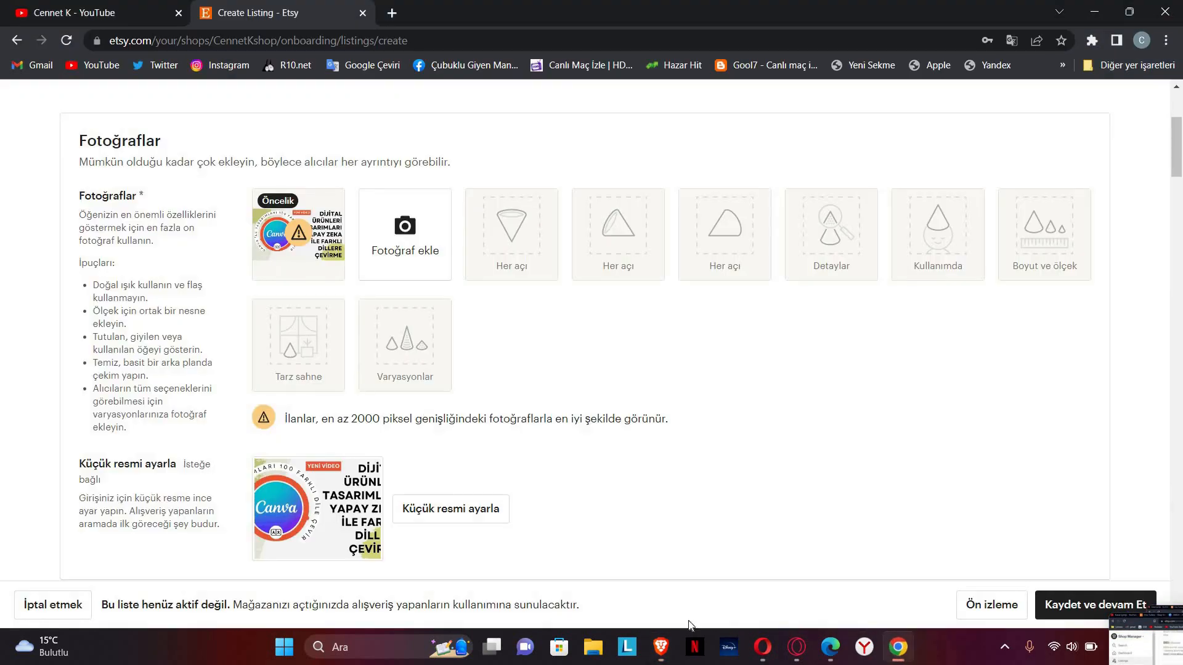
{"action": "left_click", "coordinate": [659, 648]}
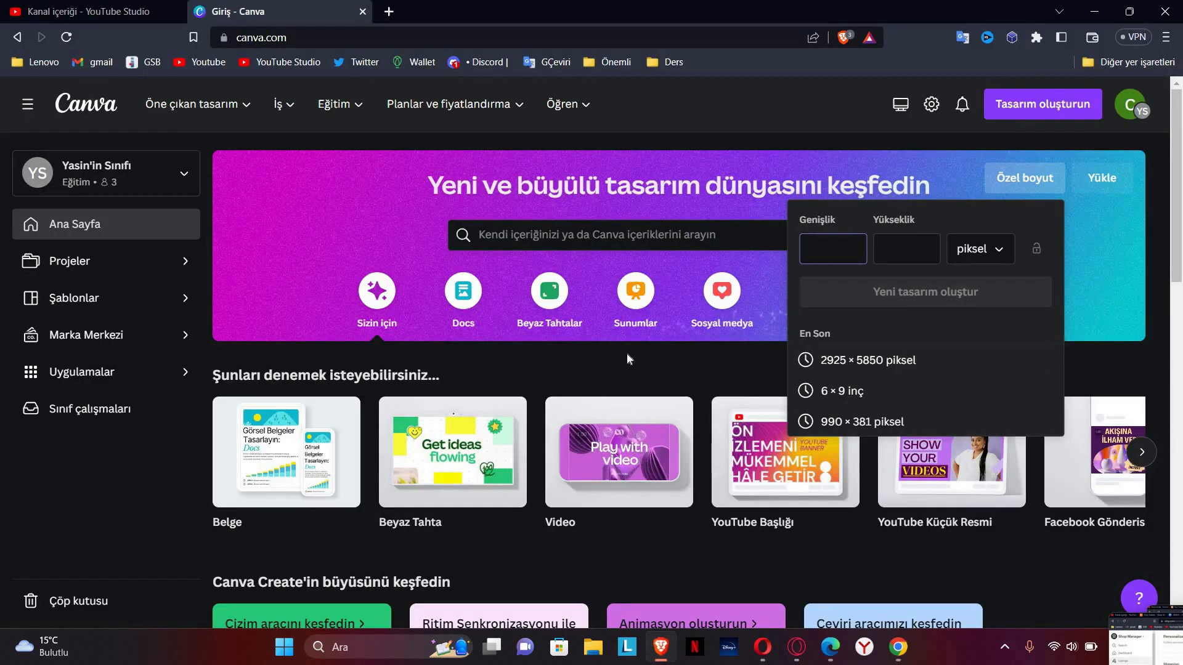
{"action": "type", "text": "000"}
{"action": "left_click", "coordinate": [903, 257]}
{"action": "type", "text": "2000"}
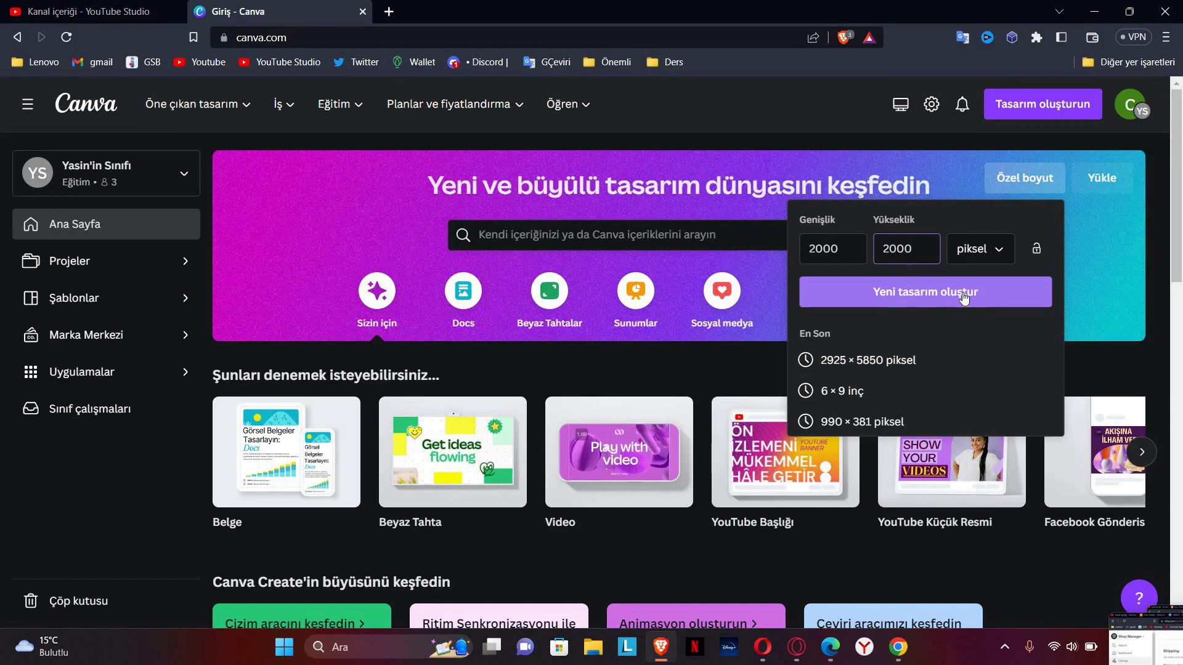
{"action": "left_click", "coordinate": [874, 302]}
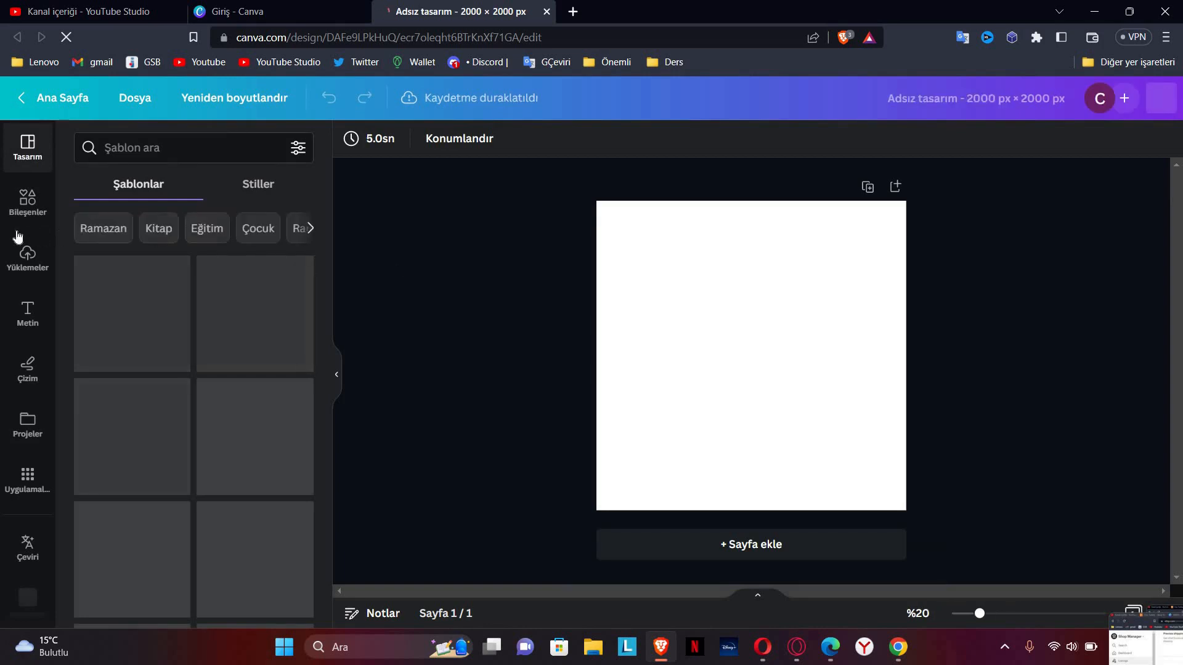
Step: Place the uploaded bear image on the page and enlarge it to fill the square
{"action": "left_click", "coordinate": [27, 249]}
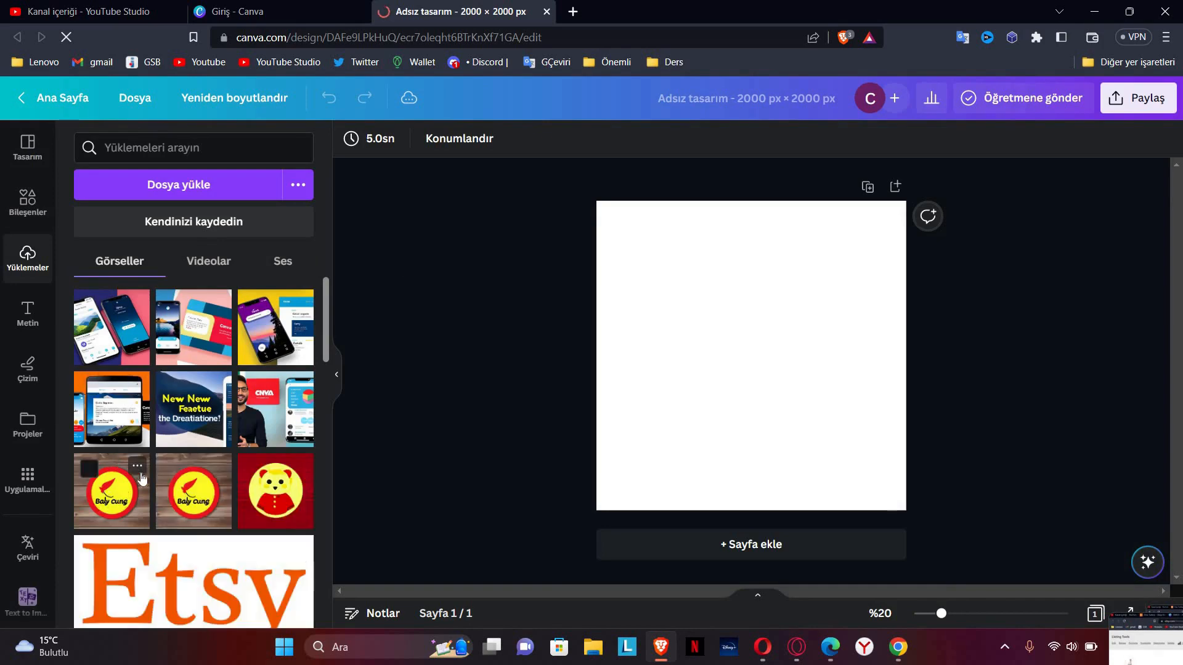
{"action": "scroll", "coordinate": [142, 480], "scroll_direction": "down", "scroll_amount": 1}
{"action": "left_click_drag", "start_coordinate": [272, 411], "coordinate": [618, 282]}
{"action": "left_click_drag", "start_coordinate": [619, 236], "coordinate": [519, 135]}
{"action": "left_click_drag", "start_coordinate": [848, 464], "coordinate": [976, 591]}
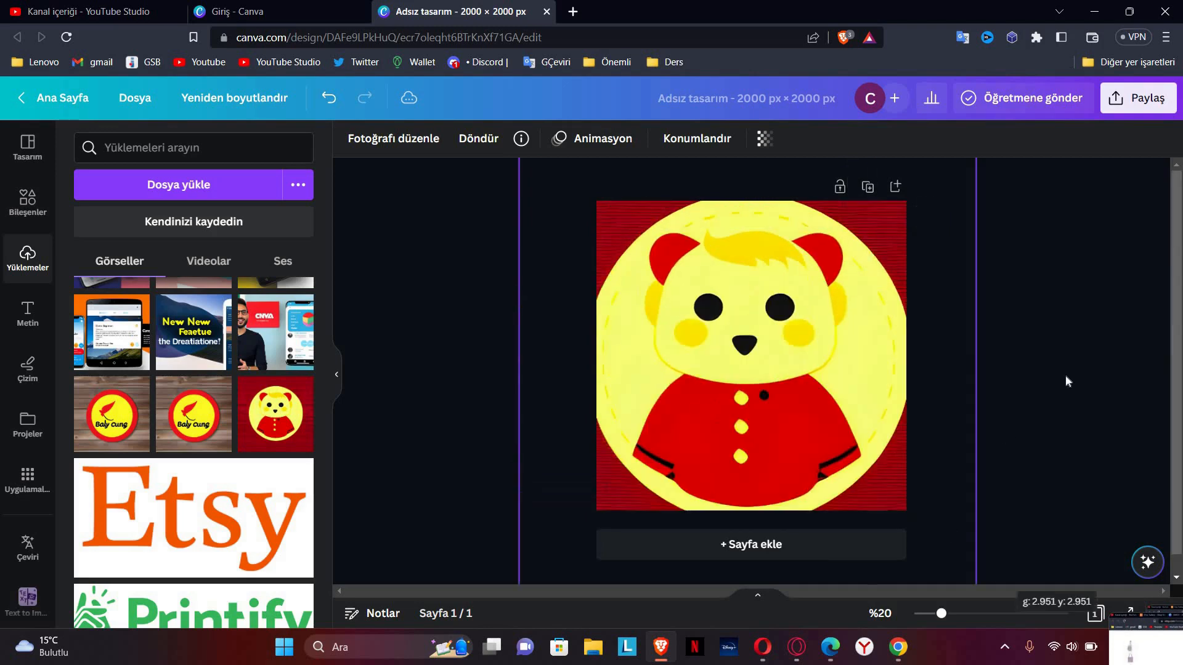
Step: Download the design as Adsız tasarım.png and return to the Etsy listing photos
{"action": "left_click", "coordinate": [1136, 101]}
{"action": "left_click", "coordinate": [990, 484]}
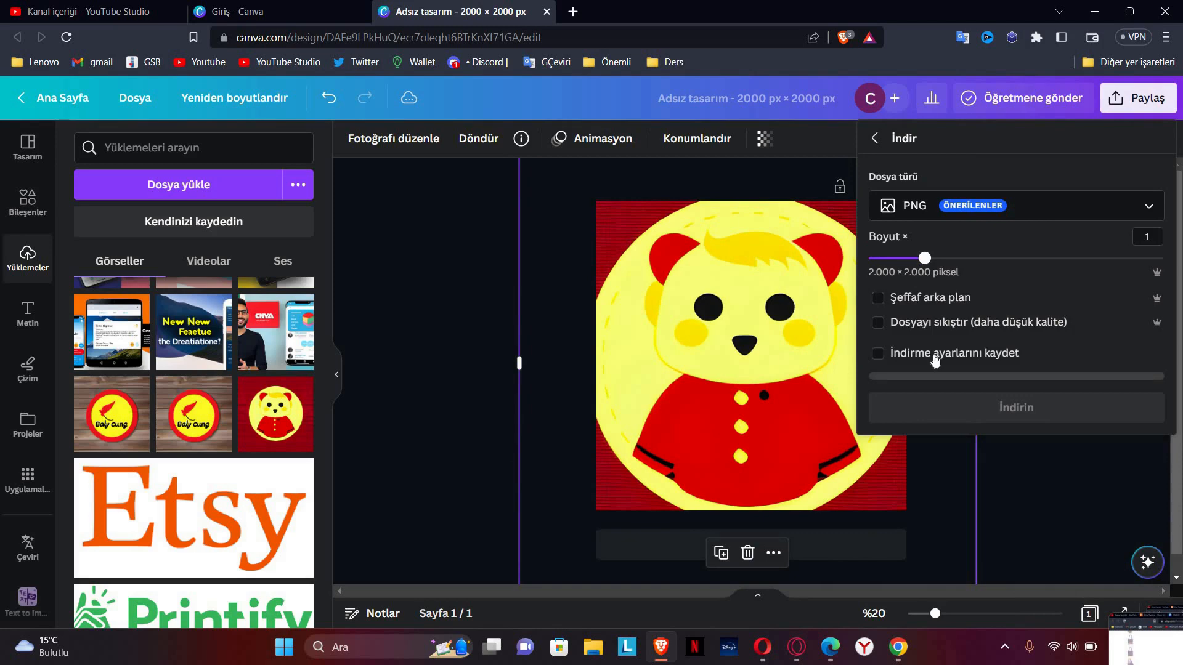
{"action": "left_click", "coordinate": [915, 404]}
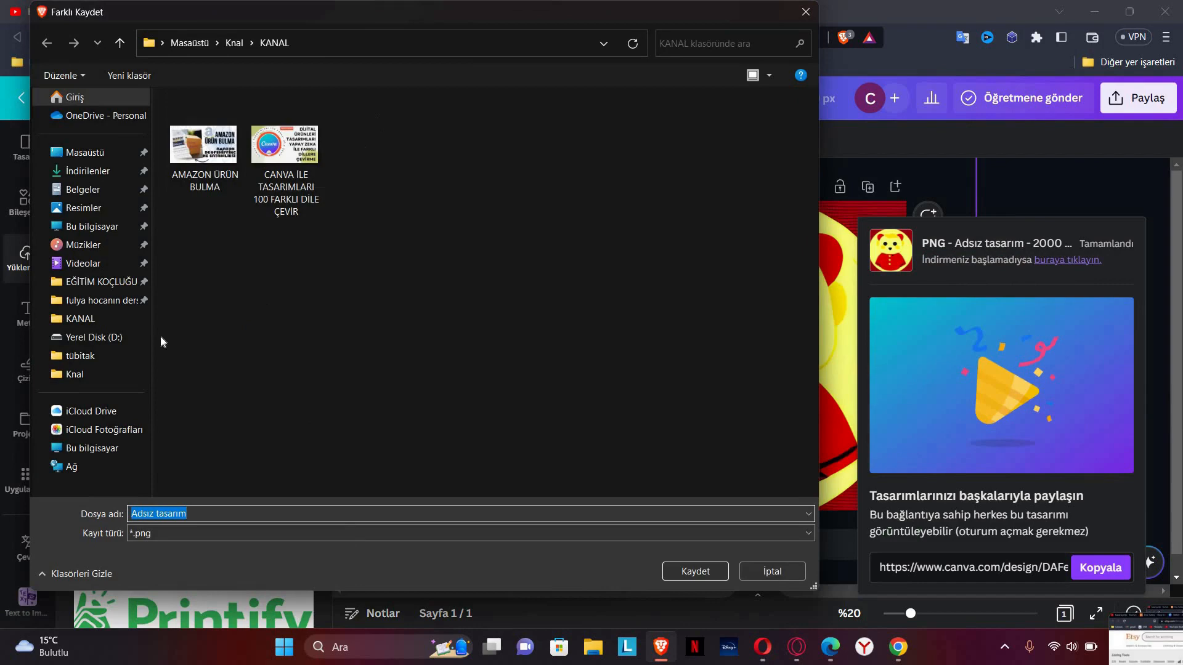
{"action": "left_click", "coordinate": [764, 573]}
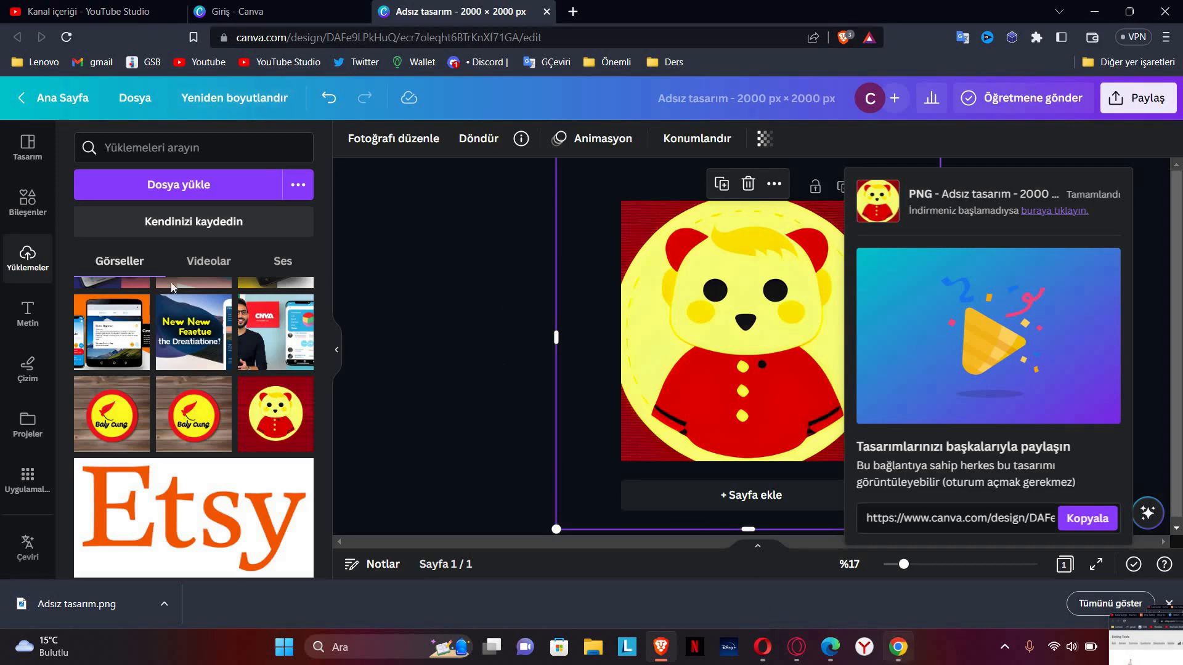
{"action": "left_click", "coordinate": [901, 653]}
{"action": "left_click", "coordinate": [283, 233]}
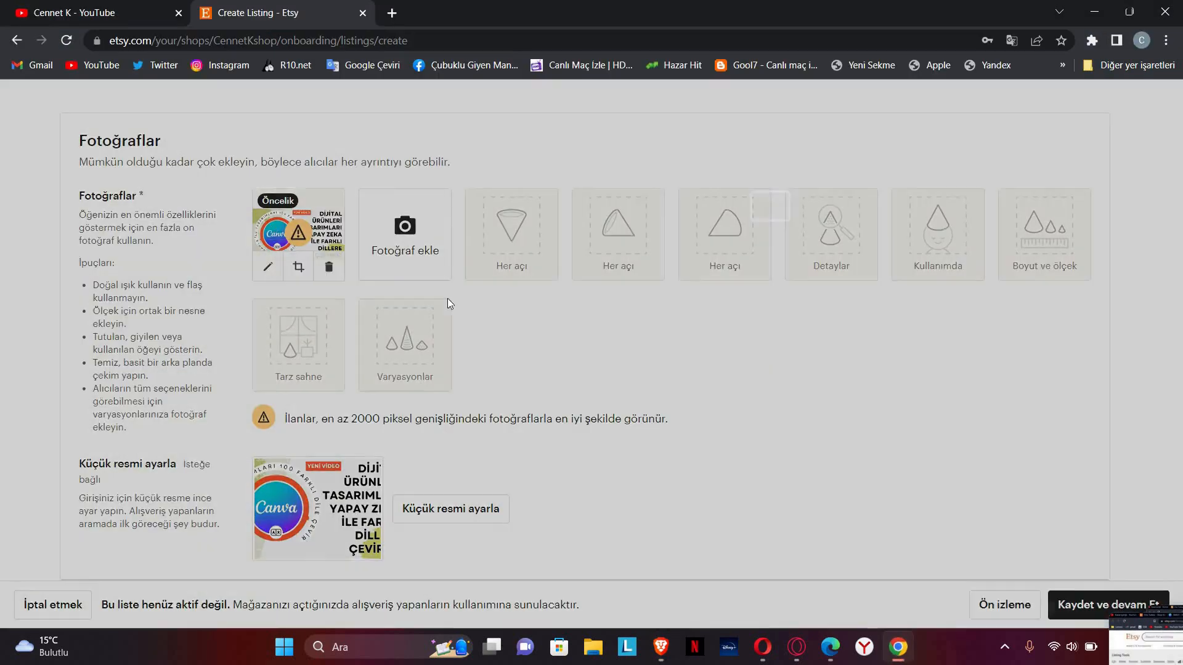
Step: Delete the old first photo and upload Adsız tasarım as the new listing photo
{"action": "left_click", "coordinate": [303, 253]}
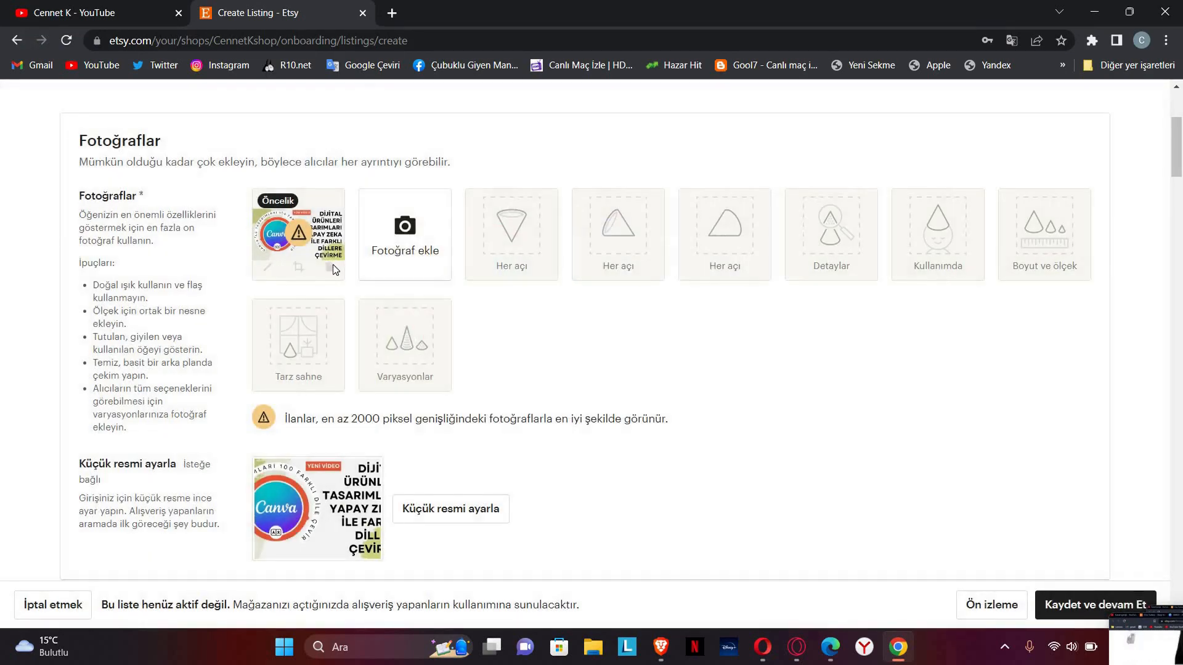
{"action": "left_click", "coordinate": [327, 266]}
{"action": "left_click", "coordinate": [273, 271]}
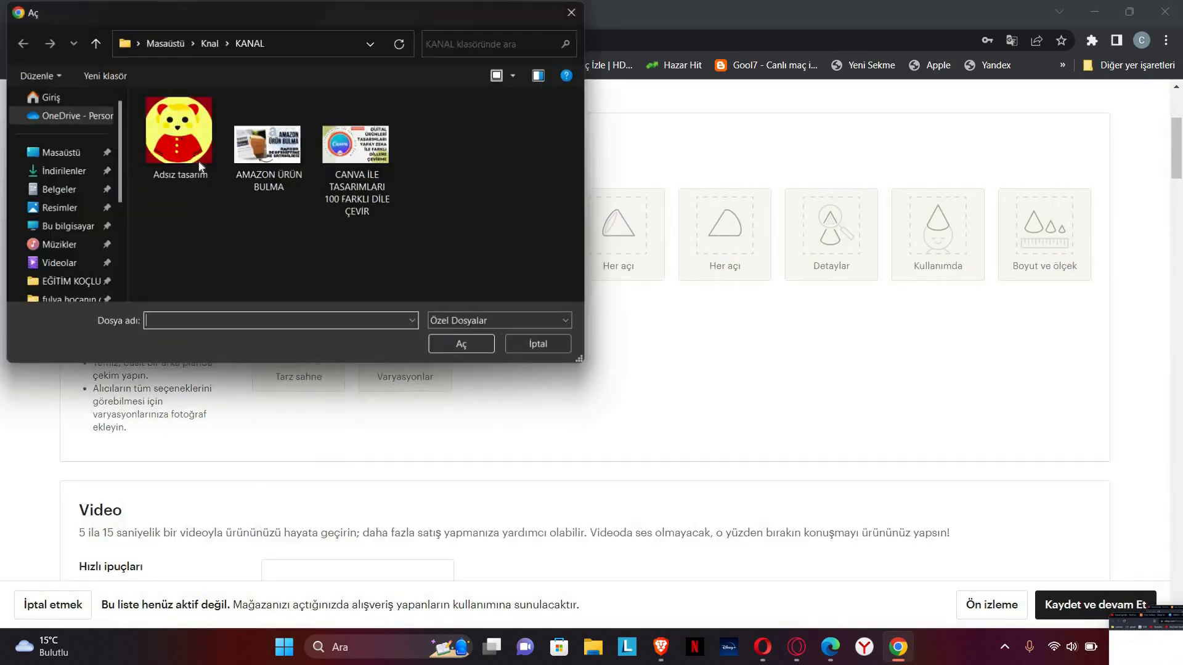
{"action": "left_click", "coordinate": [179, 136]}
{"action": "left_click", "coordinate": [480, 352]}
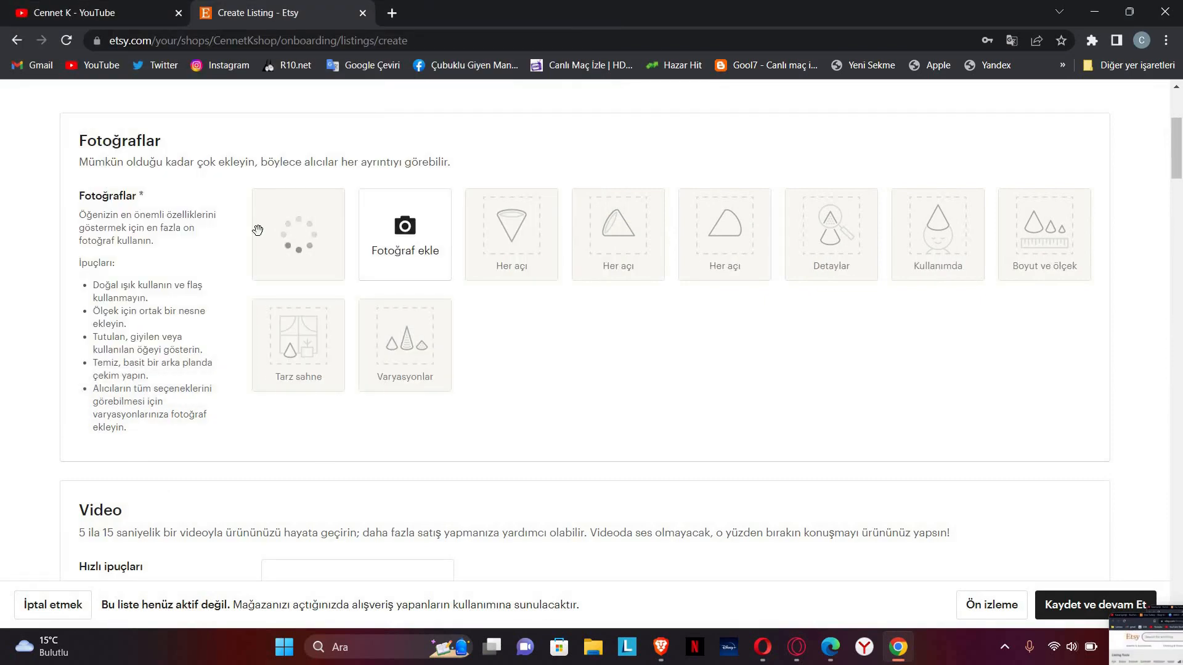
{"action": "scroll", "coordinate": [468, 285], "scroll_direction": "down", "scroll_amount": 5}
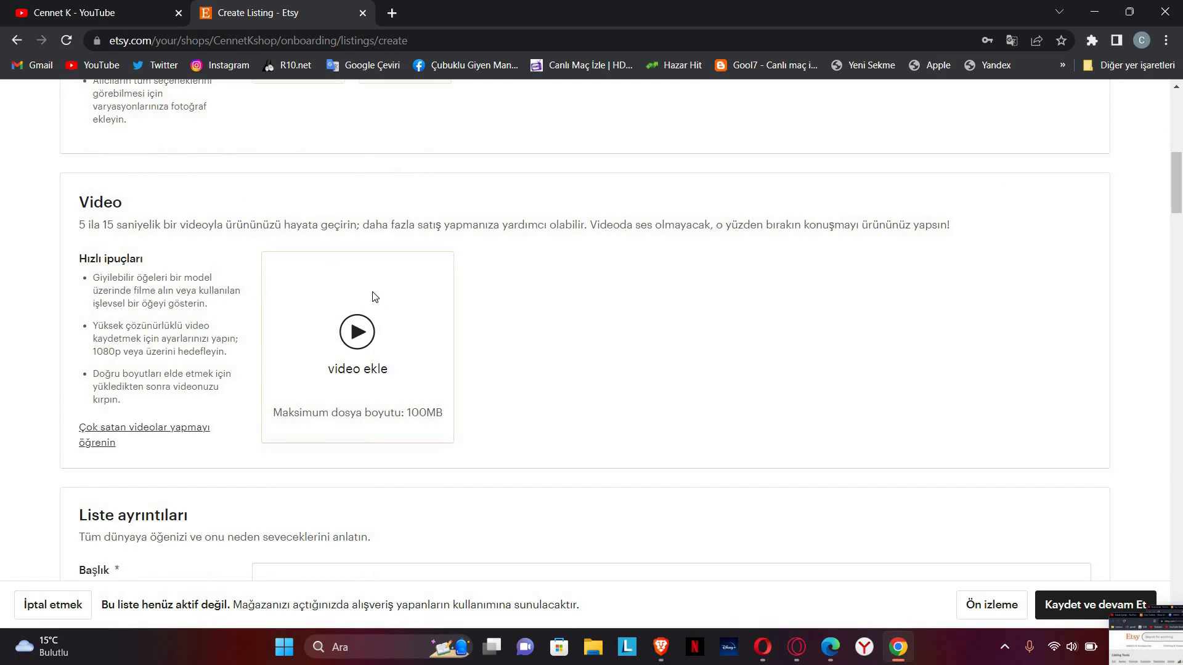
{"action": "scroll", "coordinate": [372, 299], "scroll_direction": "up", "scroll_amount": 3}
{"action": "left_click", "coordinate": [667, 654]}
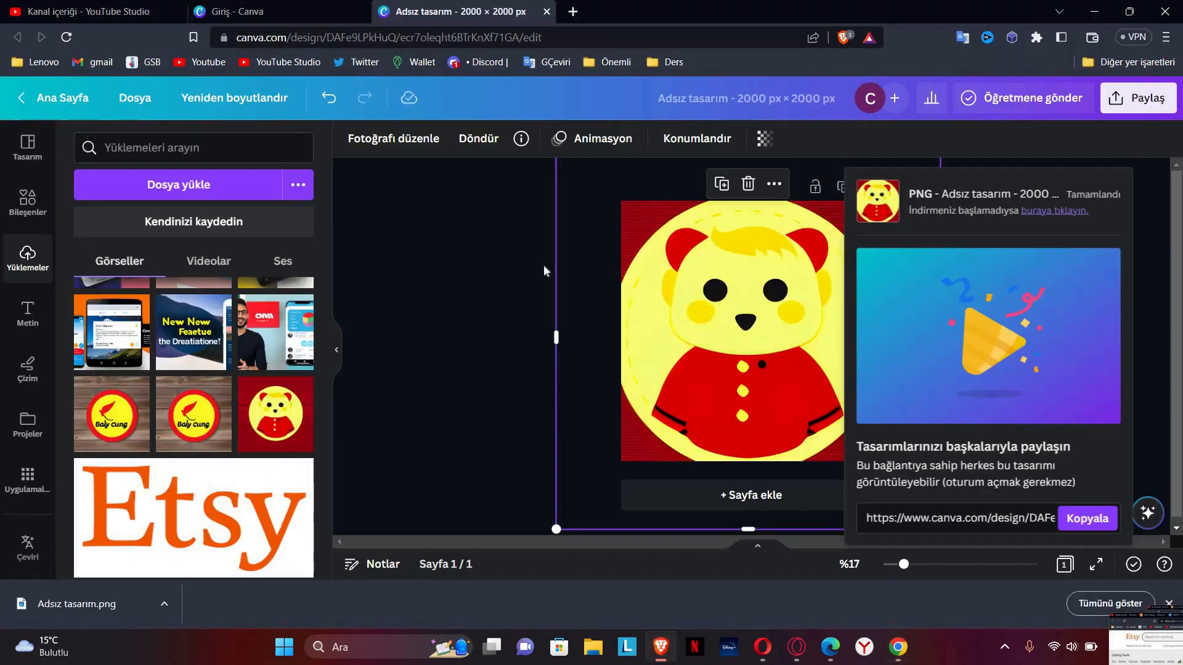
Step: Apply the Şık animation to the bear design and preview its 5.0-second playback
{"action": "left_click", "coordinate": [493, 264]}
{"action": "left_click", "coordinate": [756, 317]}
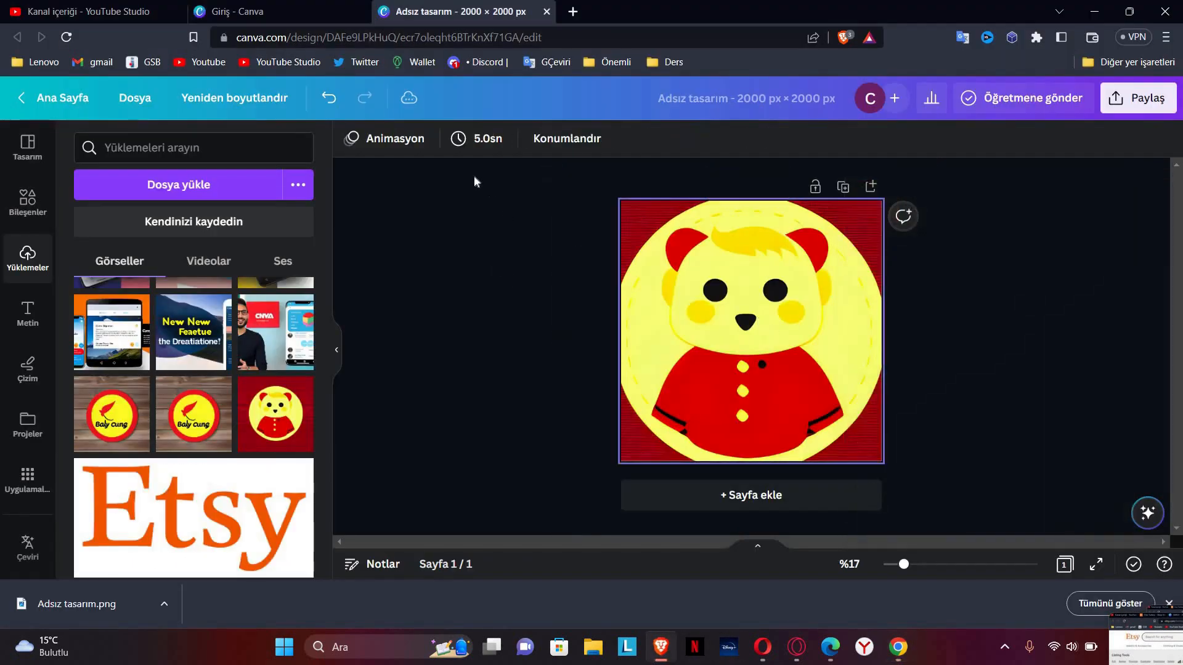
{"action": "left_click", "coordinate": [633, 141]}
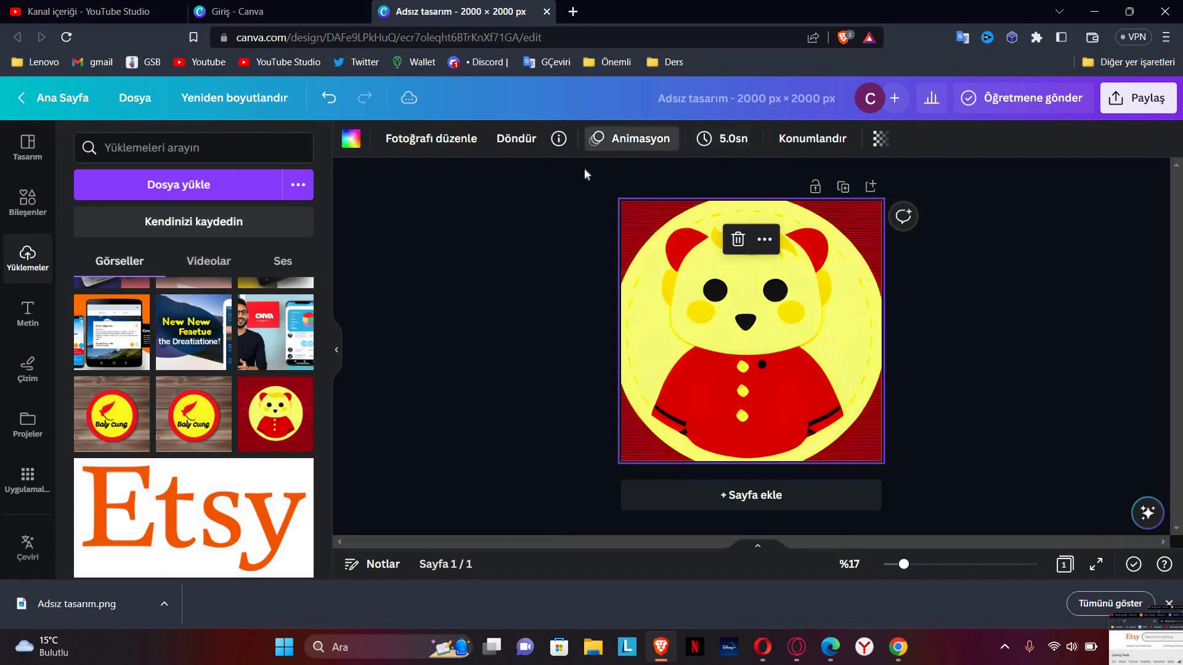
{"action": "left_click", "coordinate": [183, 252]}
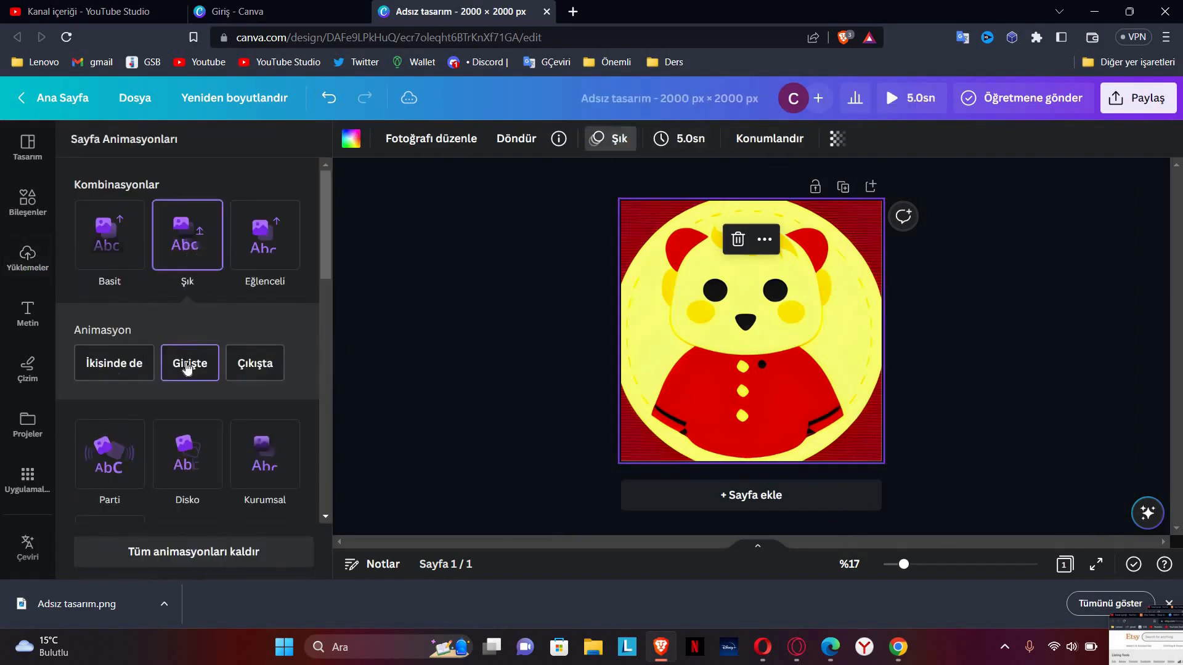
{"action": "left_click", "coordinate": [601, 381]}
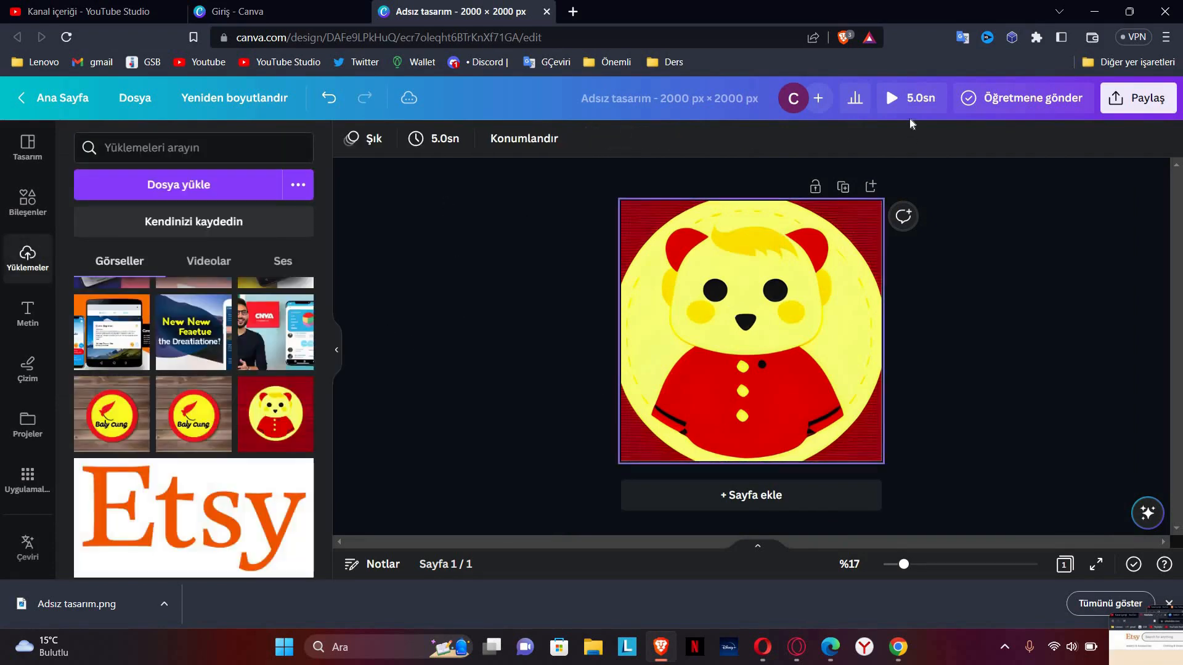
{"action": "left_click", "coordinate": [905, 100]}
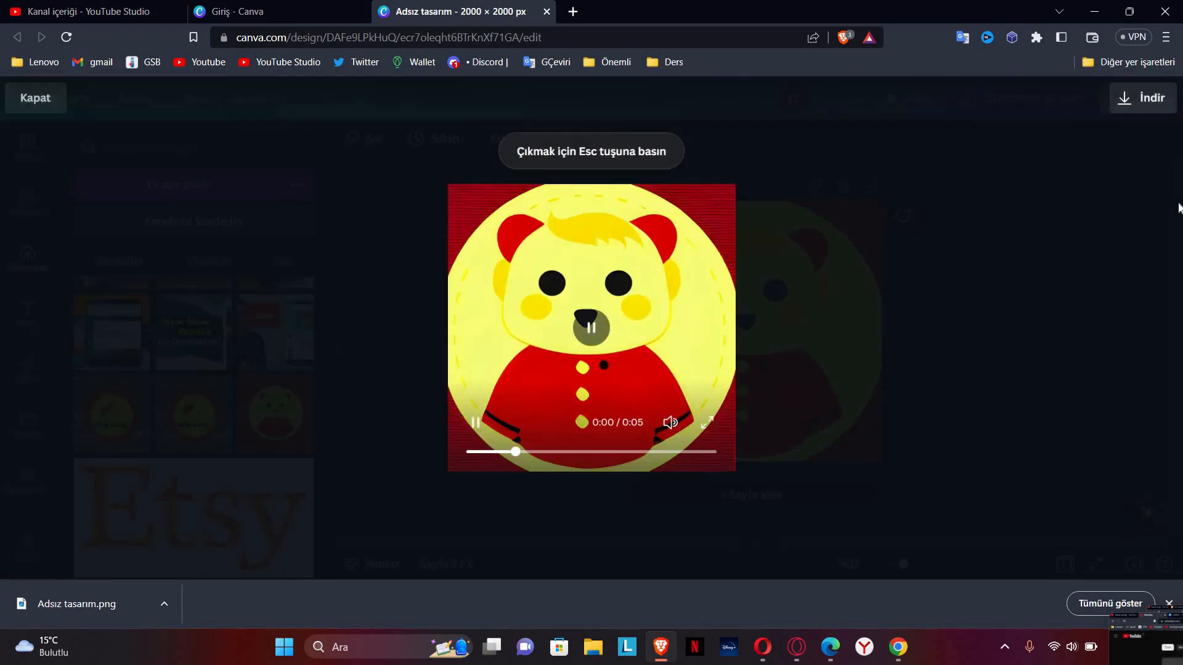
{"action": "key", "text": "Escape"}
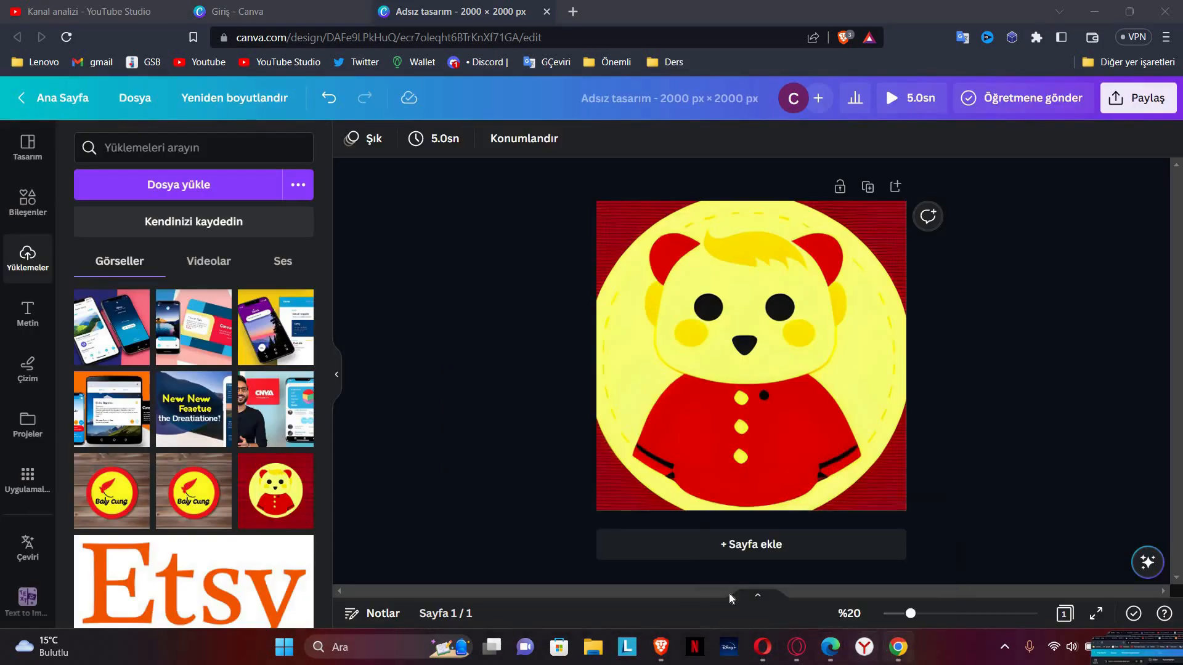
Step: Scroll the Etsy form to Listing details and put the cursor in the empty Title field
{"action": "left_click", "coordinate": [898, 647]}
{"action": "scroll", "coordinate": [415, 434], "scroll_direction": "down", "scroll_amount": 2}
{"action": "scroll", "coordinate": [415, 434], "scroll_direction": "down", "scroll_amount": 2}
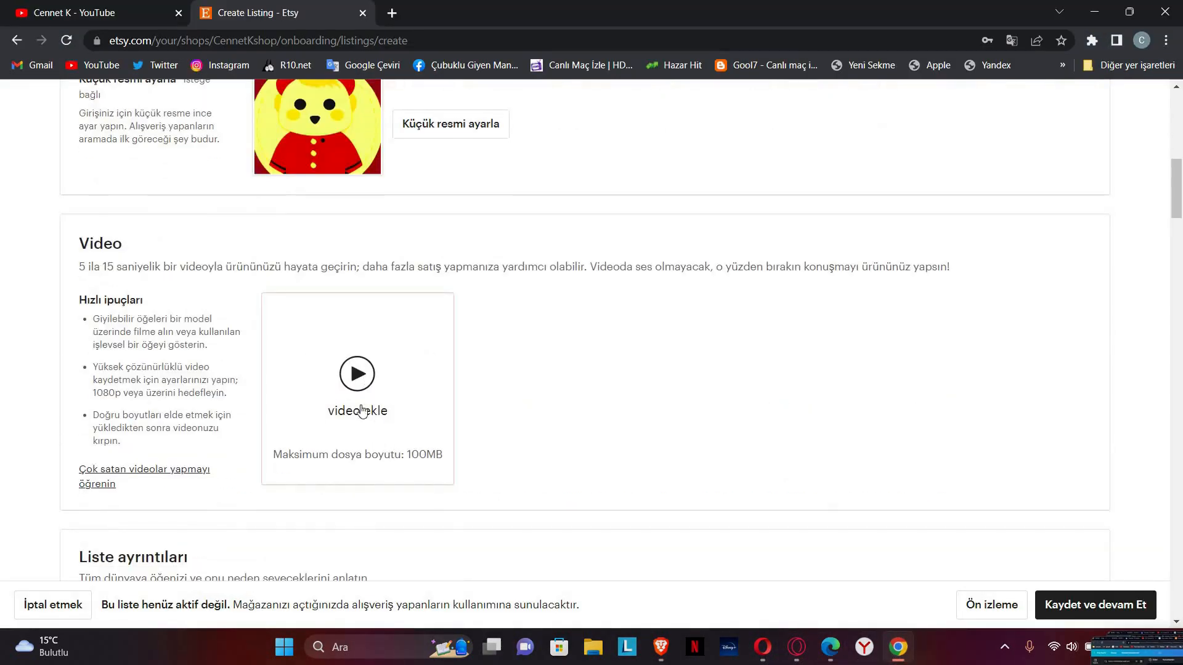
{"action": "scroll", "coordinate": [401, 309], "scroll_direction": "down", "scroll_amount": 2}
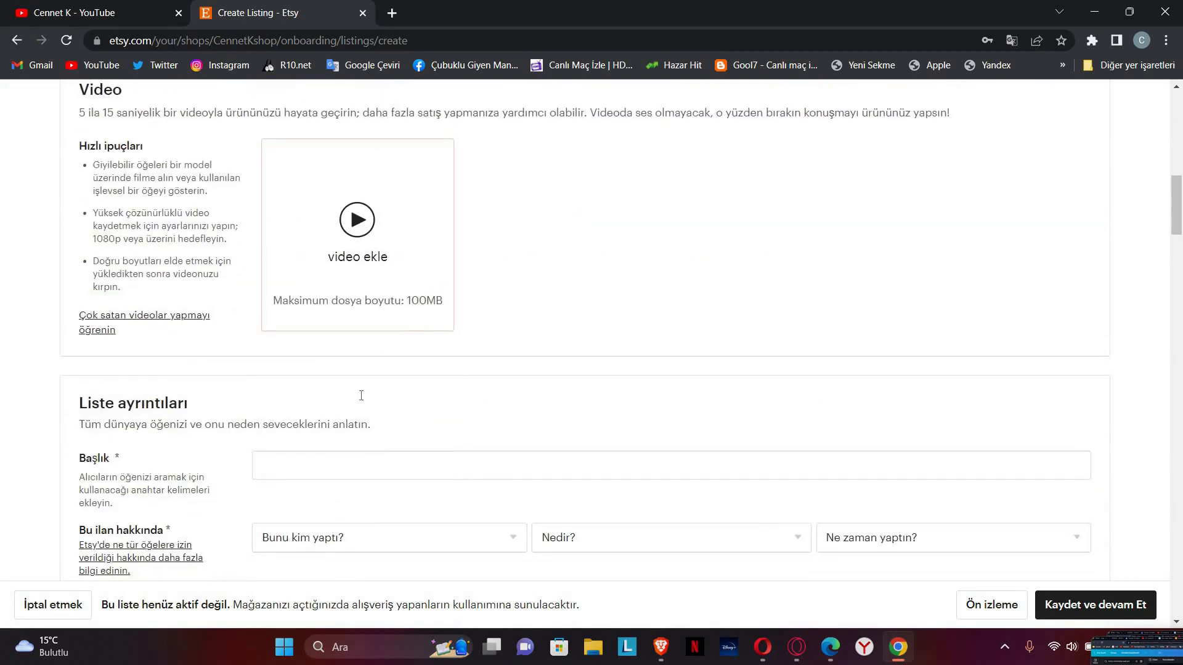
{"action": "scroll", "coordinate": [378, 264], "scroll_direction": "down", "scroll_amount": 1}
{"action": "scroll", "coordinate": [409, 318], "scroll_direction": "up", "scroll_amount": 1}
{"action": "scroll", "coordinate": [492, 264], "scroll_direction": "down", "scroll_amount": 1}
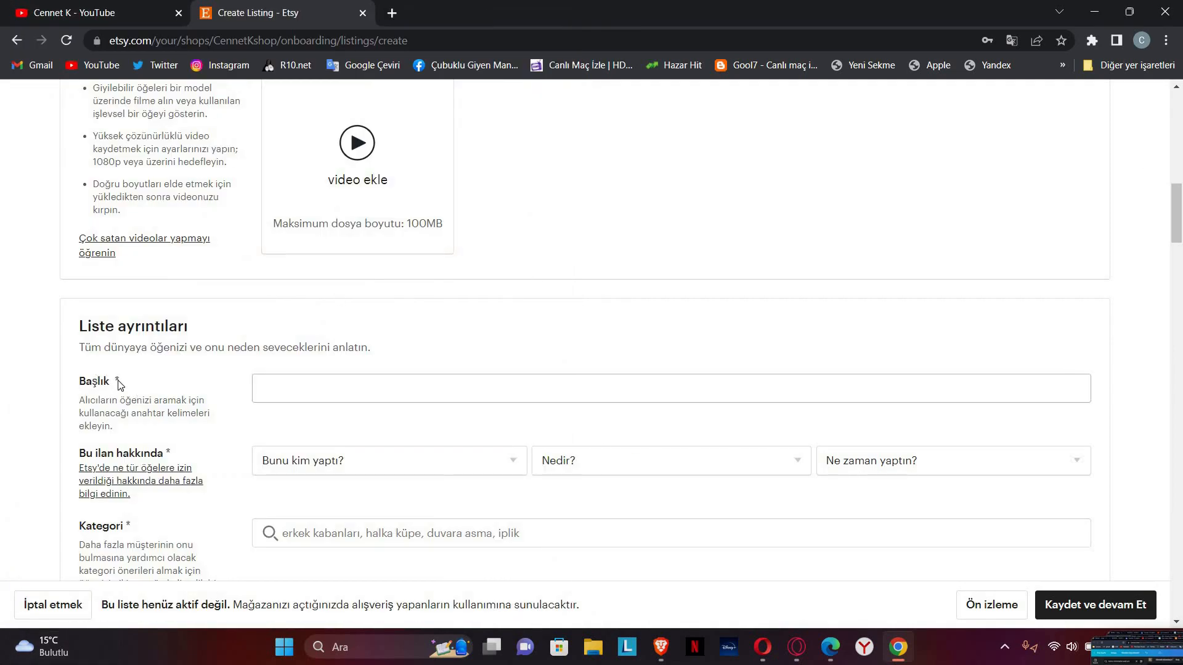
{"action": "scroll", "coordinate": [191, 396], "scroll_direction": "down", "scroll_amount": 4}
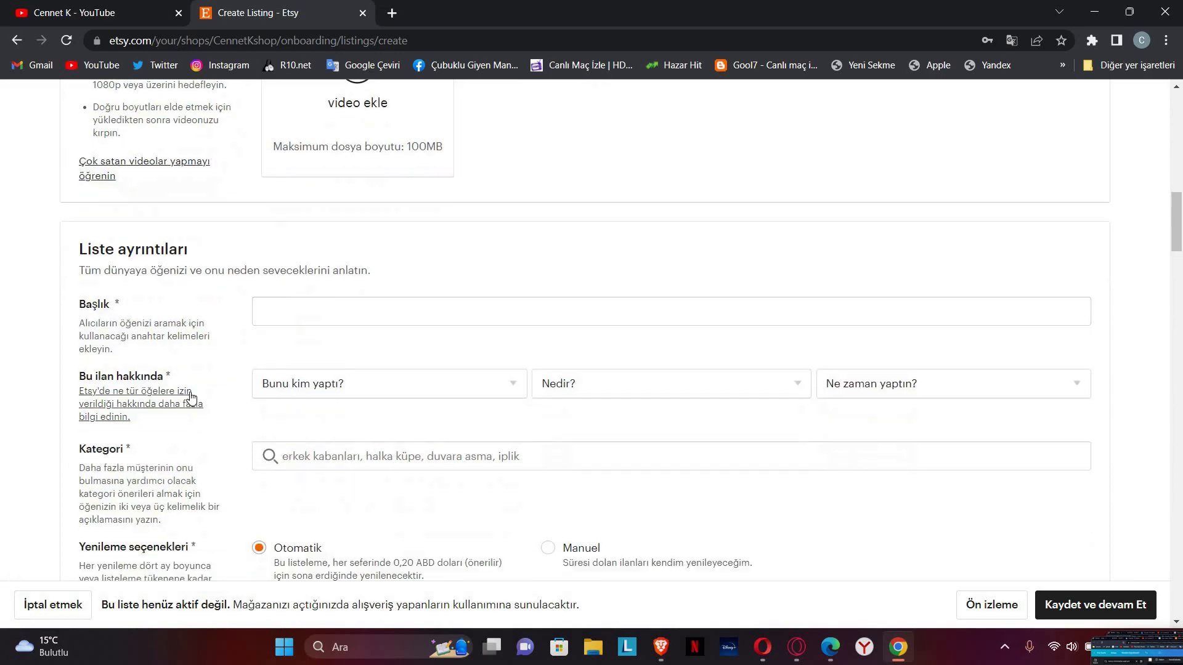
{"action": "scroll", "coordinate": [318, 386], "scroll_direction": "up", "scroll_amount": 1}
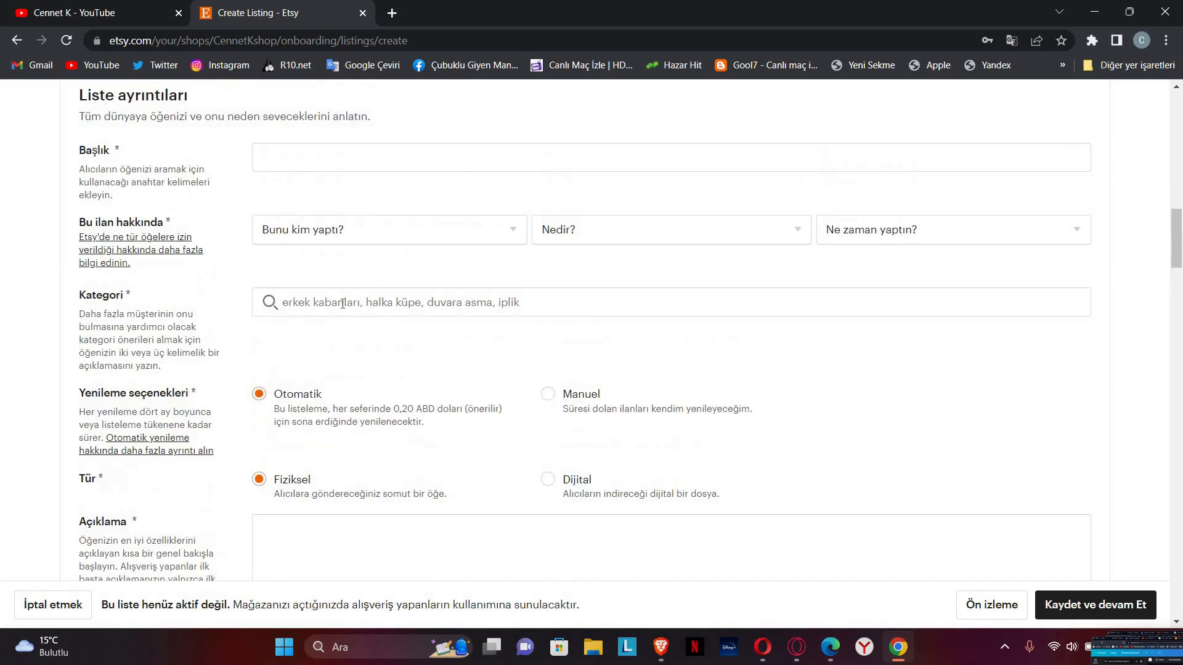
{"action": "scroll", "coordinate": [359, 288], "scroll_direction": "up", "scroll_amount": 1}
{"action": "left_click", "coordinate": [370, 241]}
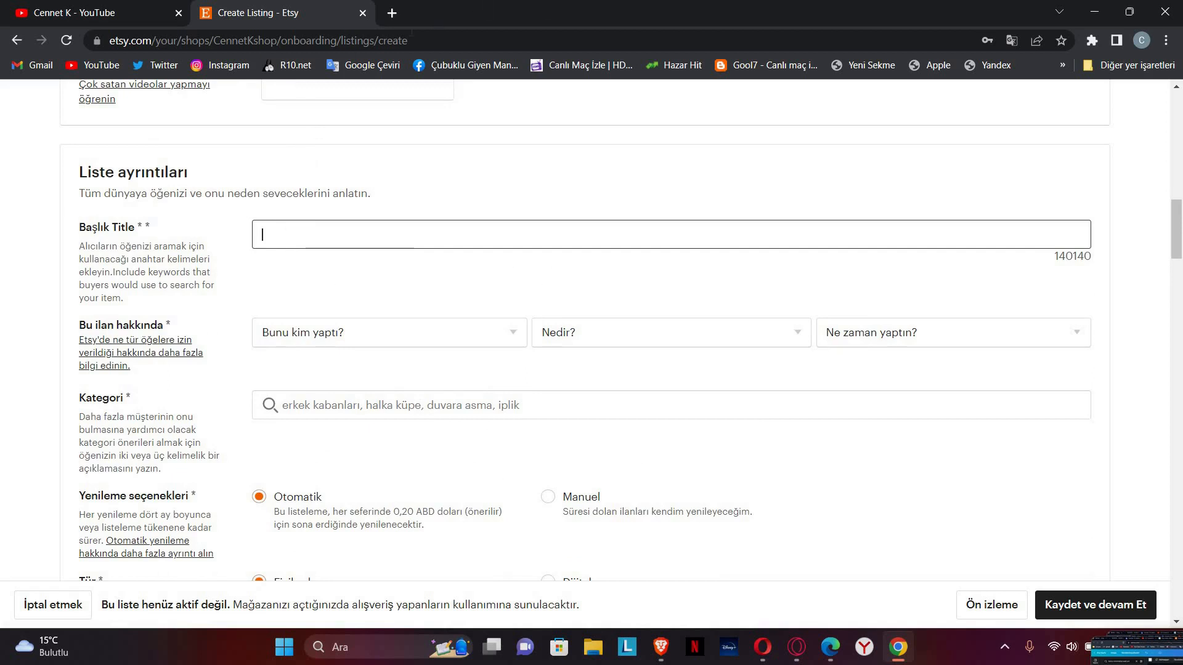
Step: Load etsy.com in a new Chrome tab, then return to the Create Listing tab
{"action": "left_click", "coordinate": [391, 13]}
{"action": "type", "text": "etsy"}
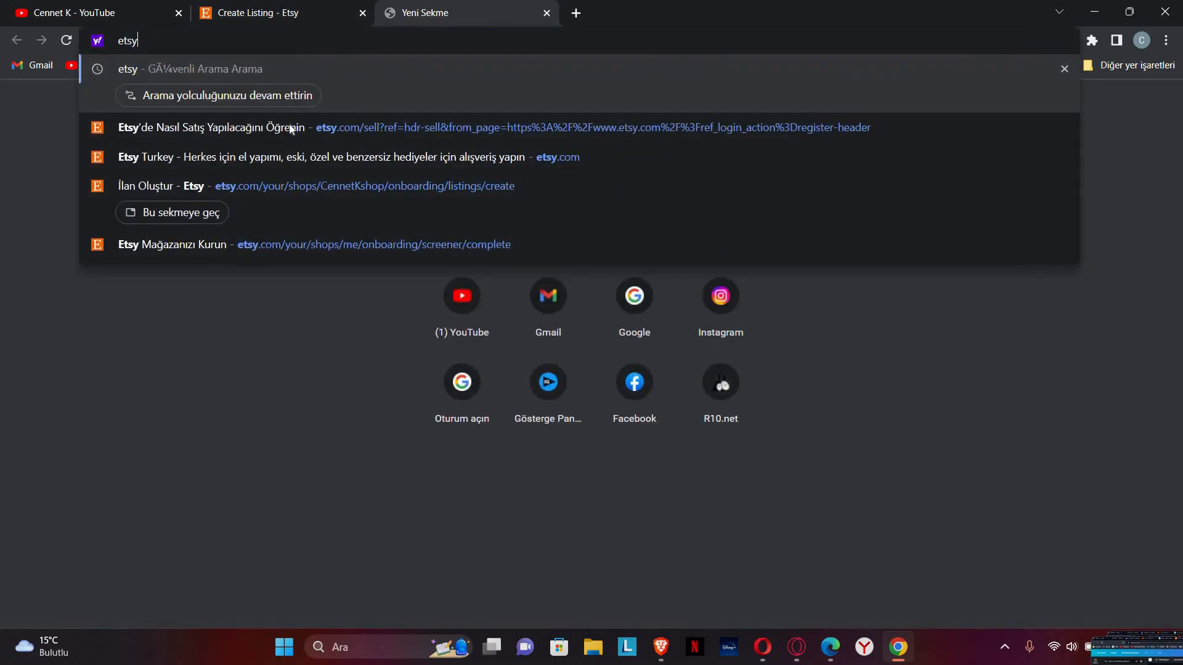
{"action": "left_click", "coordinate": [239, 161]}
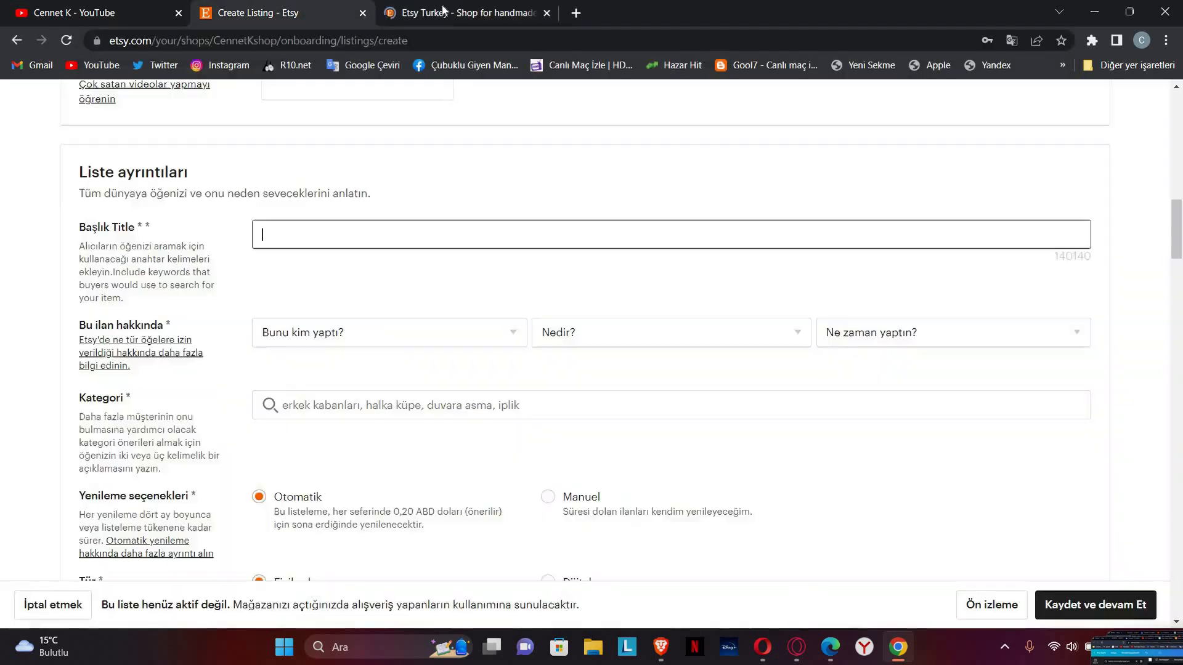
{"action": "scroll", "coordinate": [509, 368], "scroll_direction": "down", "scroll_amount": 1}
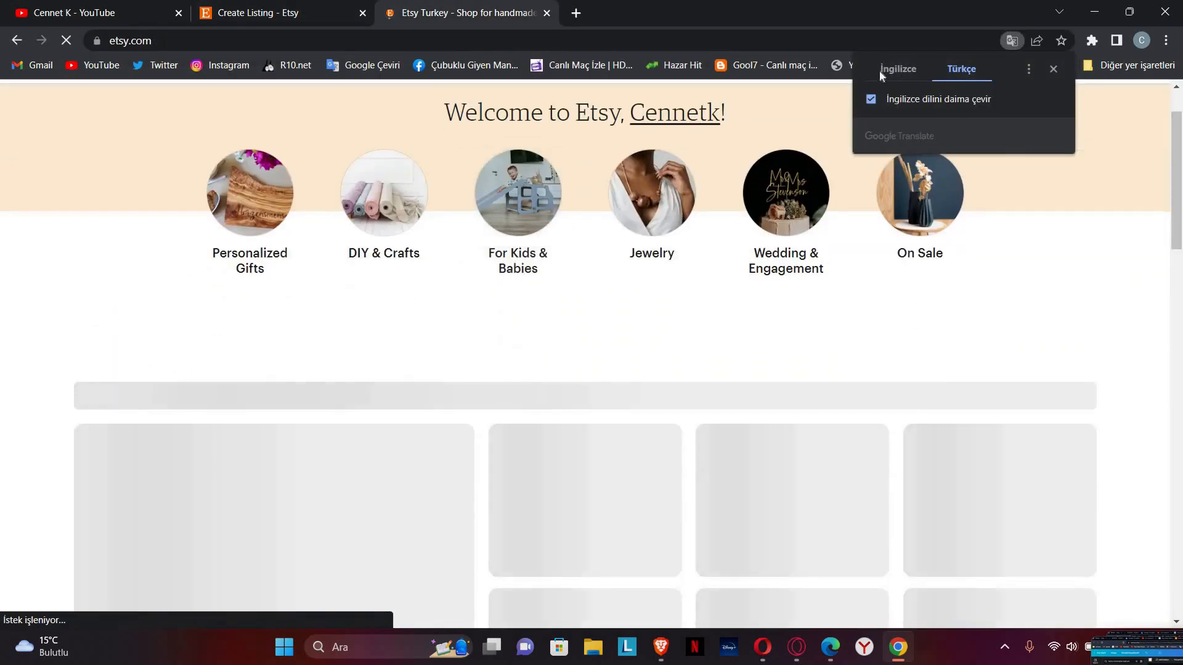
{"action": "left_click", "coordinate": [257, 6]}
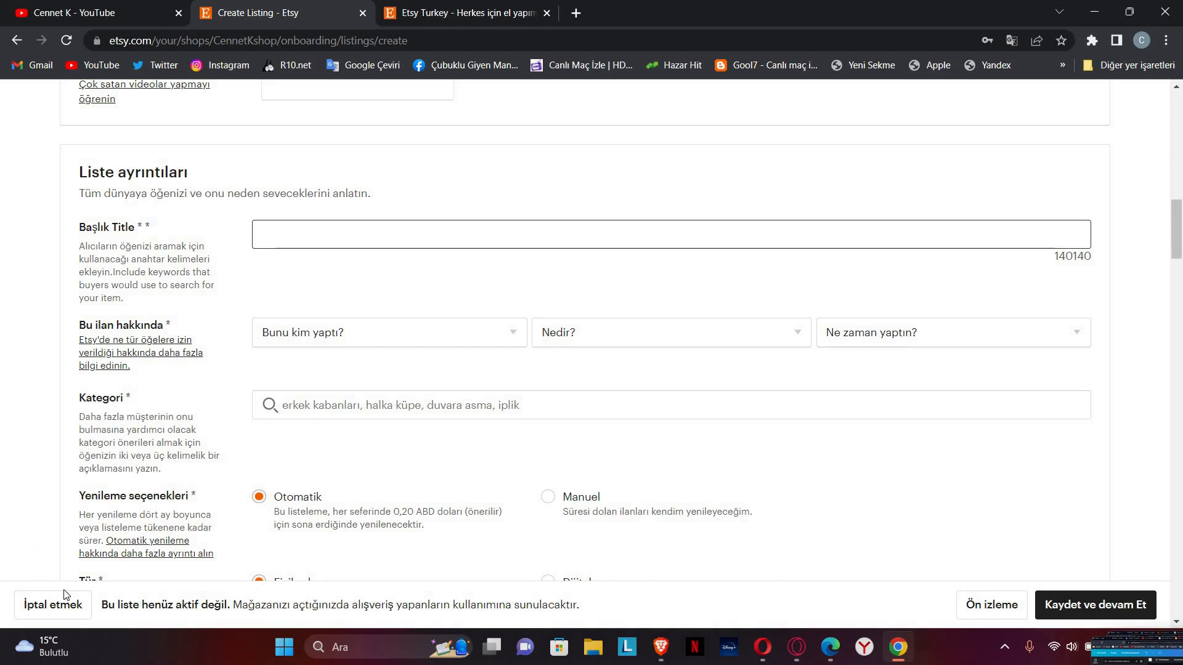
Step: Title the listing ÖRNEK, marked as made by me, a finished product, from 2020 - 2023
{"action": "type", "text": "ÖRNEK"}
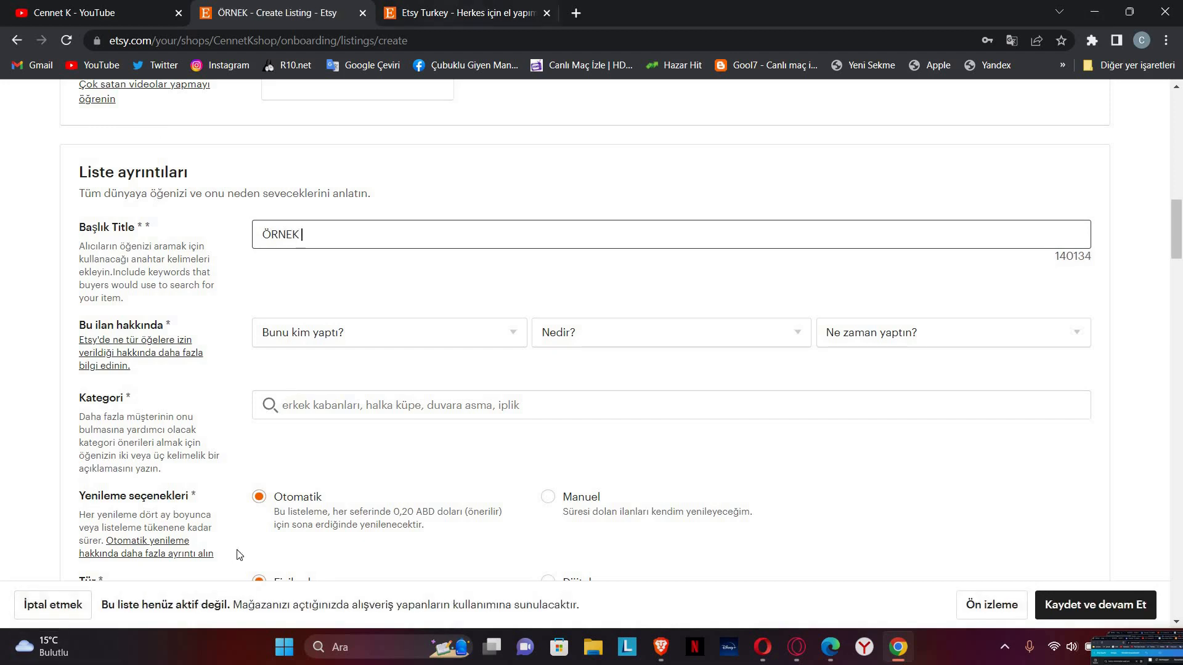
{"action": "left_click", "coordinate": [412, 330]}
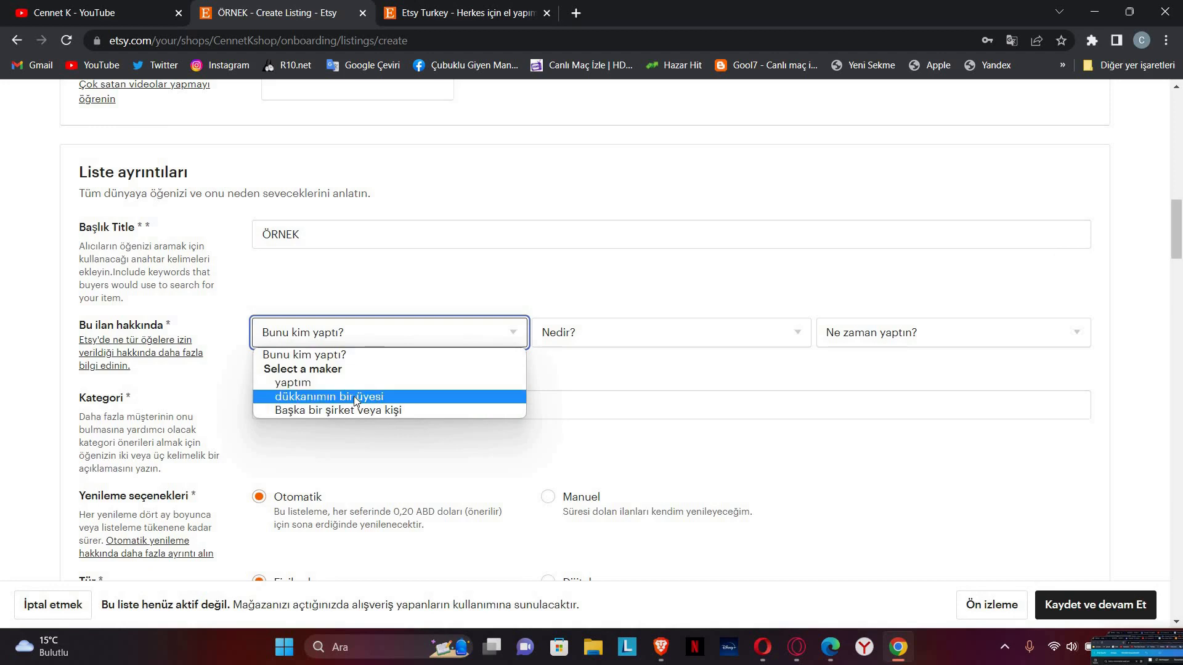
{"action": "left_click", "coordinate": [362, 381]}
{"action": "left_click", "coordinate": [606, 331]}
{"action": "left_click", "coordinate": [632, 384]}
{"action": "left_click", "coordinate": [712, 338]}
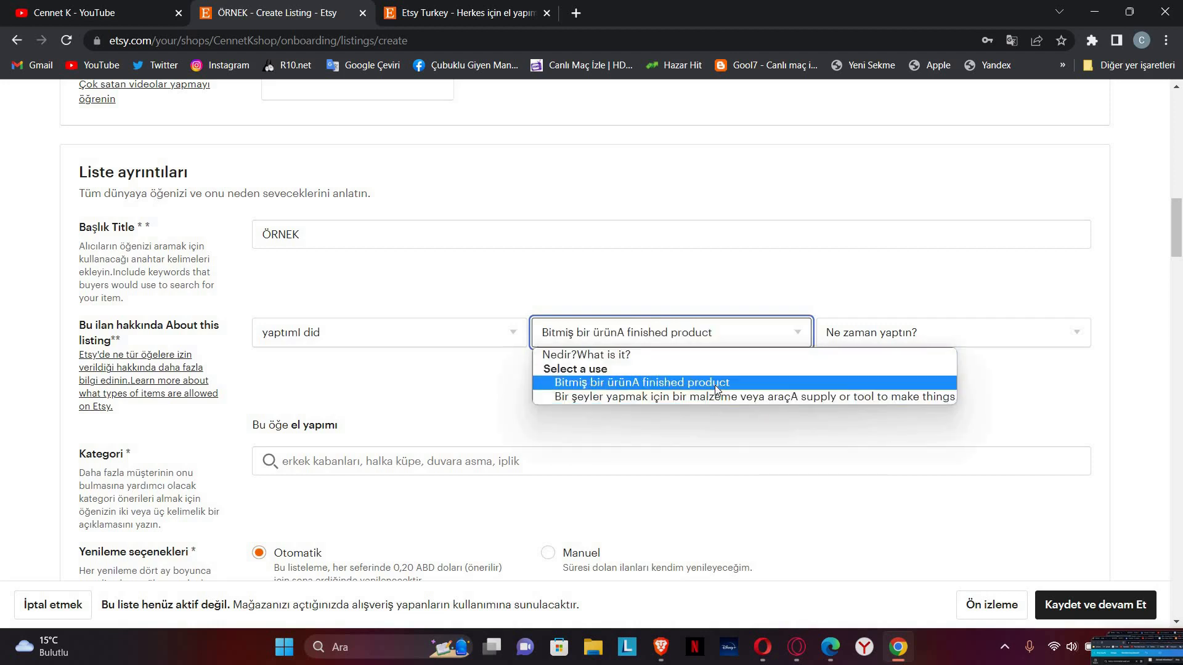
{"action": "left_click", "coordinate": [744, 380]}
{"action": "left_click", "coordinate": [896, 337]}
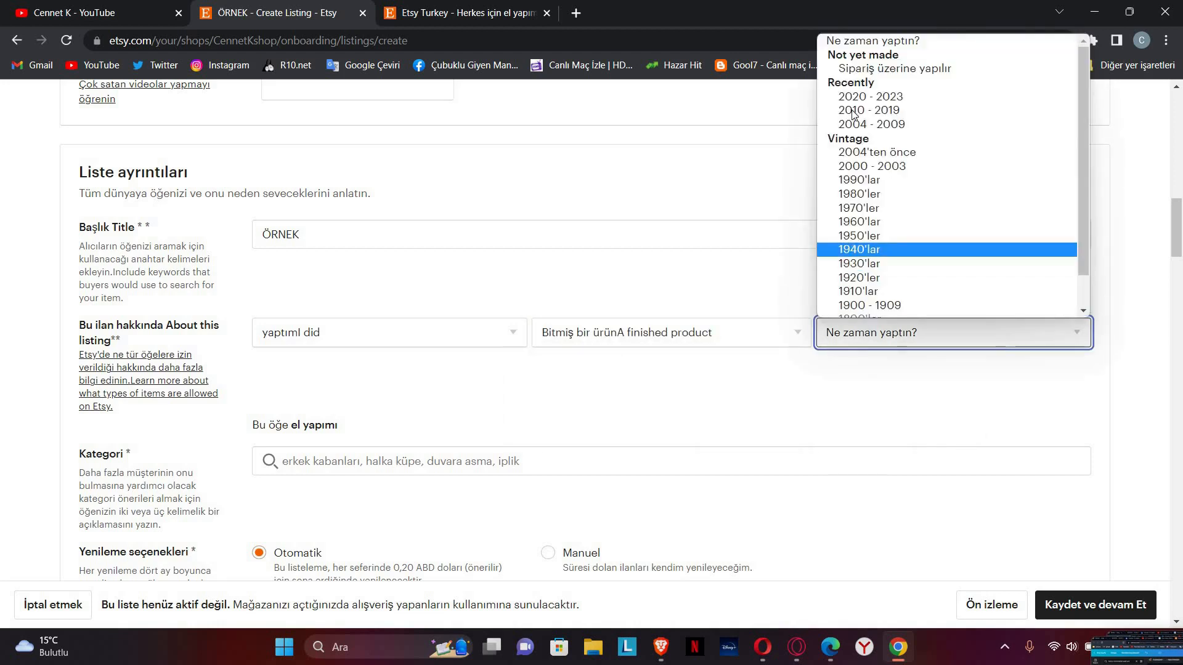
{"action": "left_click", "coordinate": [879, 98]}
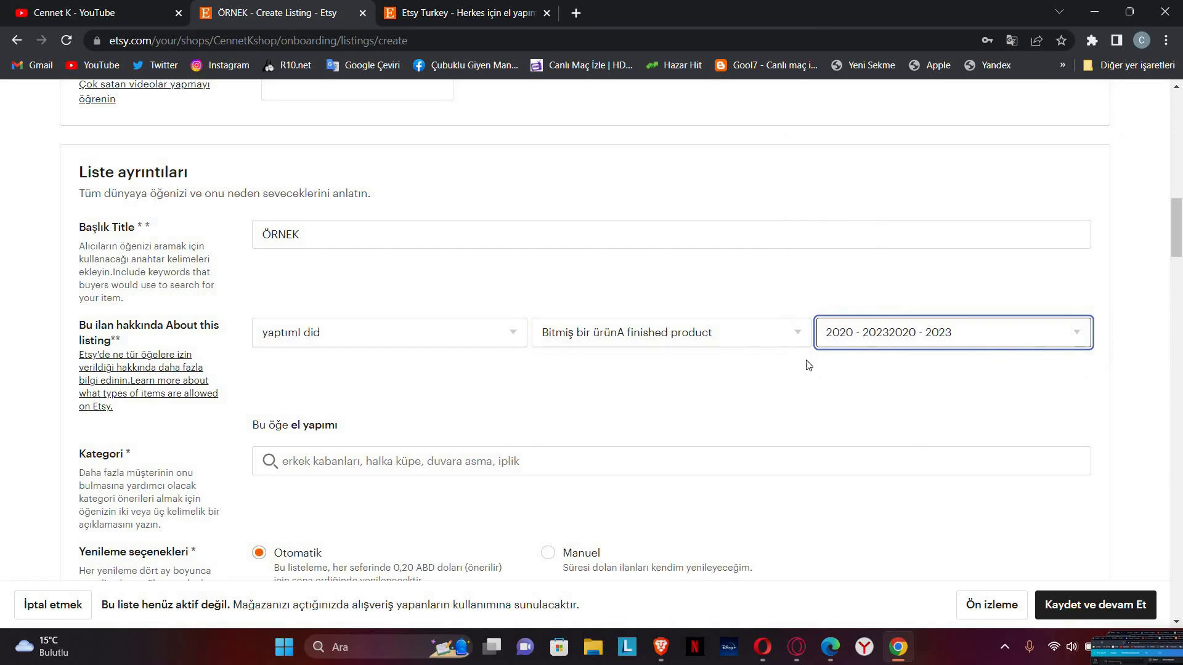
{"action": "scroll", "coordinate": [309, 283], "scroll_direction": "down", "scroll_amount": 4}
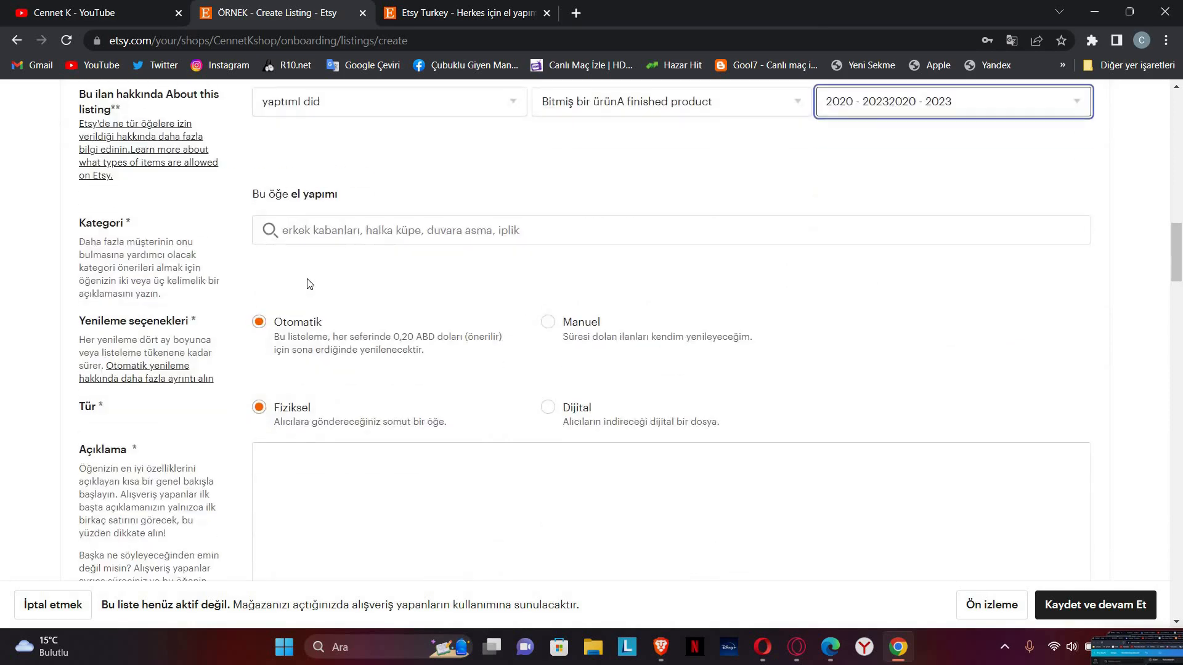
Step: Search 'tshirt' in the Kategori box and file the listing under the first T-shirts suggestion
{"action": "left_click", "coordinate": [367, 225]}
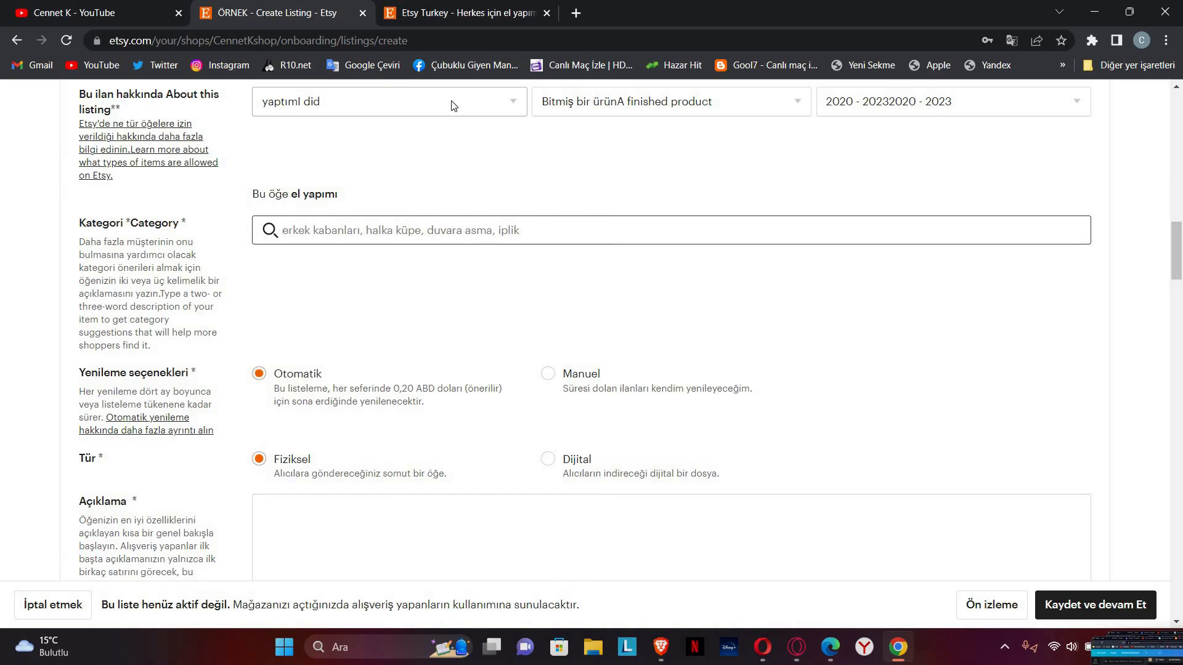
{"action": "type", "text": "tshirt"}
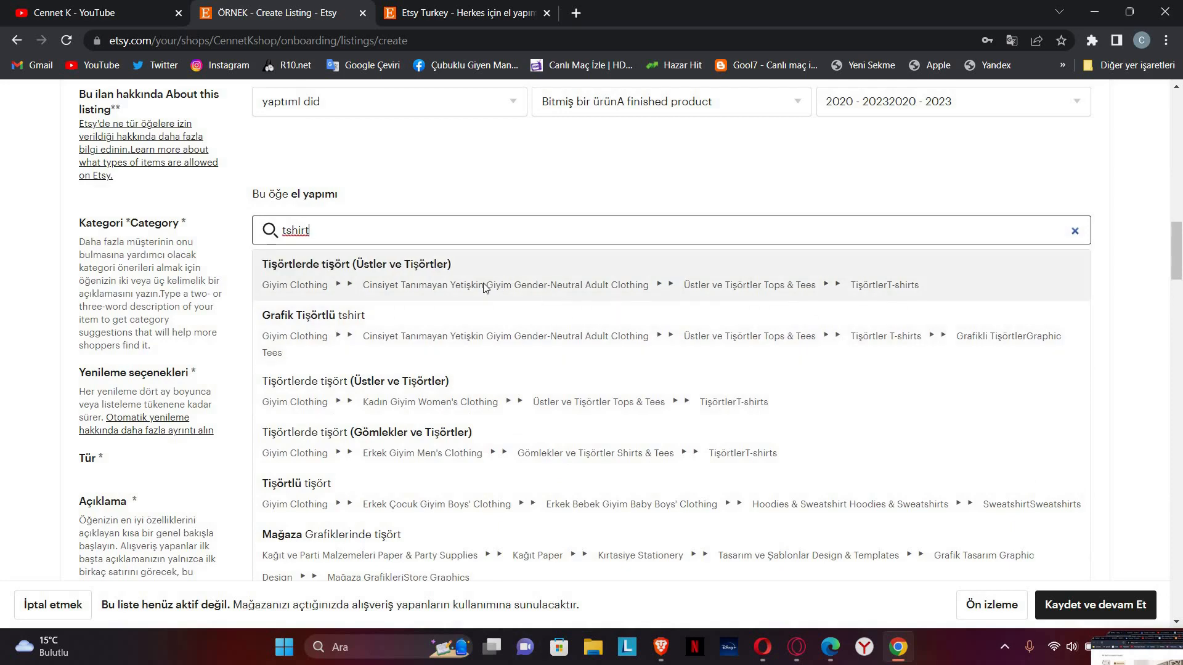
{"action": "left_click", "coordinate": [400, 286]}
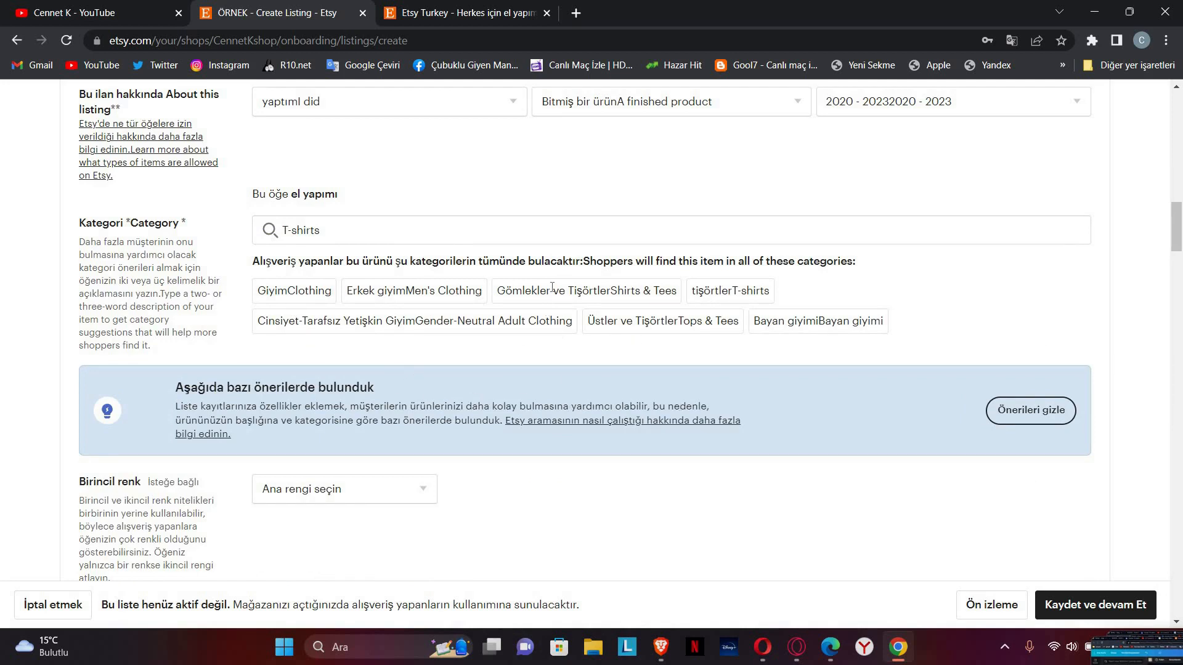
{"action": "left_click_drag", "start_coordinate": [296, 393], "coordinate": [588, 442]}
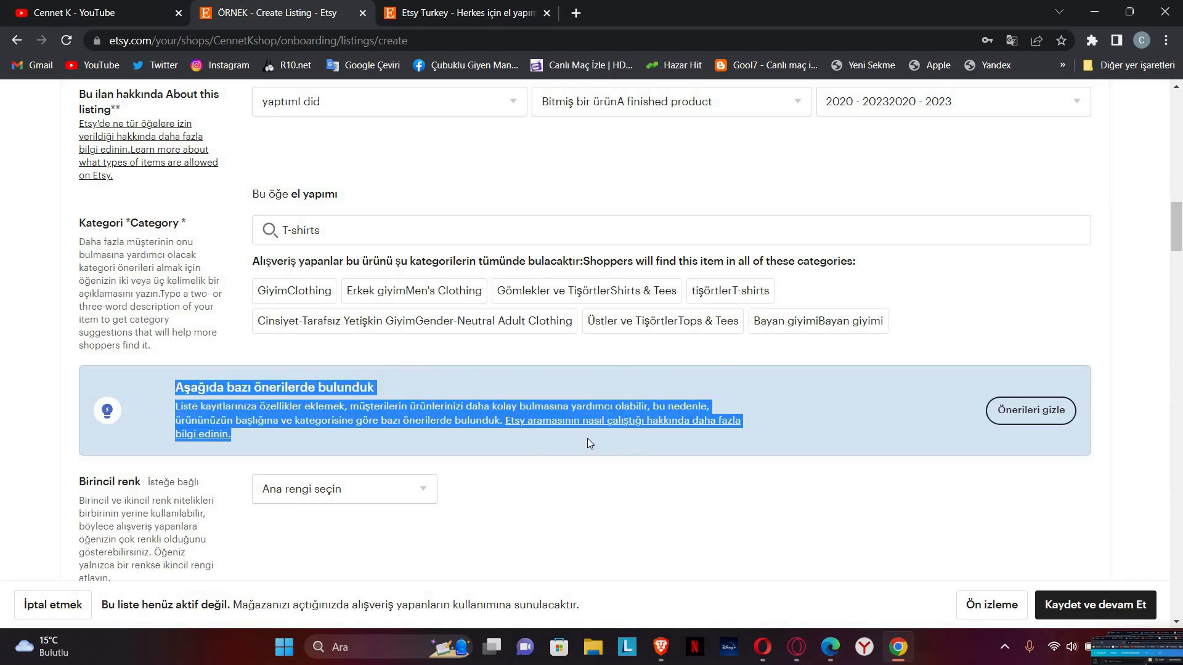
{"action": "left_click", "coordinate": [385, 323]}
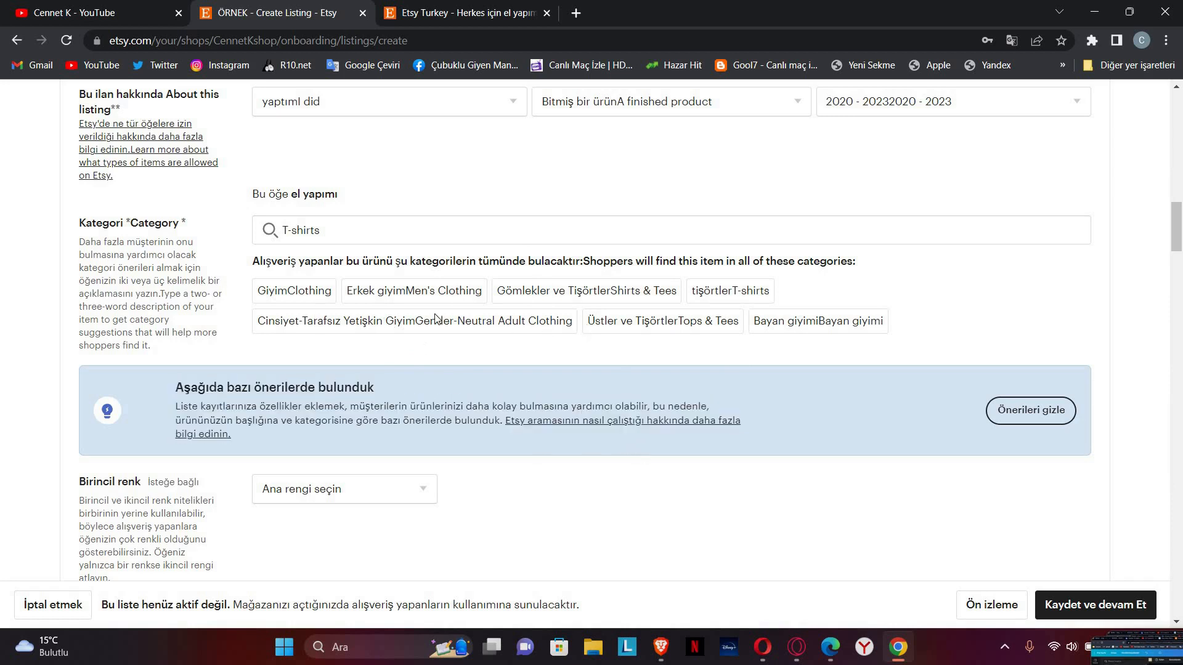
{"action": "left_click_drag", "start_coordinate": [443, 321], "coordinate": [429, 321]}
{"action": "left_click_drag", "start_coordinate": [592, 350], "coordinate": [584, 346]}
{"action": "left_click", "coordinate": [564, 337]}
{"action": "scroll", "coordinate": [550, 377], "scroll_direction": "down", "scroll_amount": 5}
{"action": "scroll", "coordinate": [488, 290], "scroll_direction": "up", "scroll_amount": 5}
{"action": "scroll", "coordinate": [321, 379], "scroll_direction": "down", "scroll_amount": 3}
Step: Set the primary colour to Gökkuşağı (Rainbow) and the secondary colour to Yeşil (Green)
{"action": "left_click", "coordinate": [341, 343]}
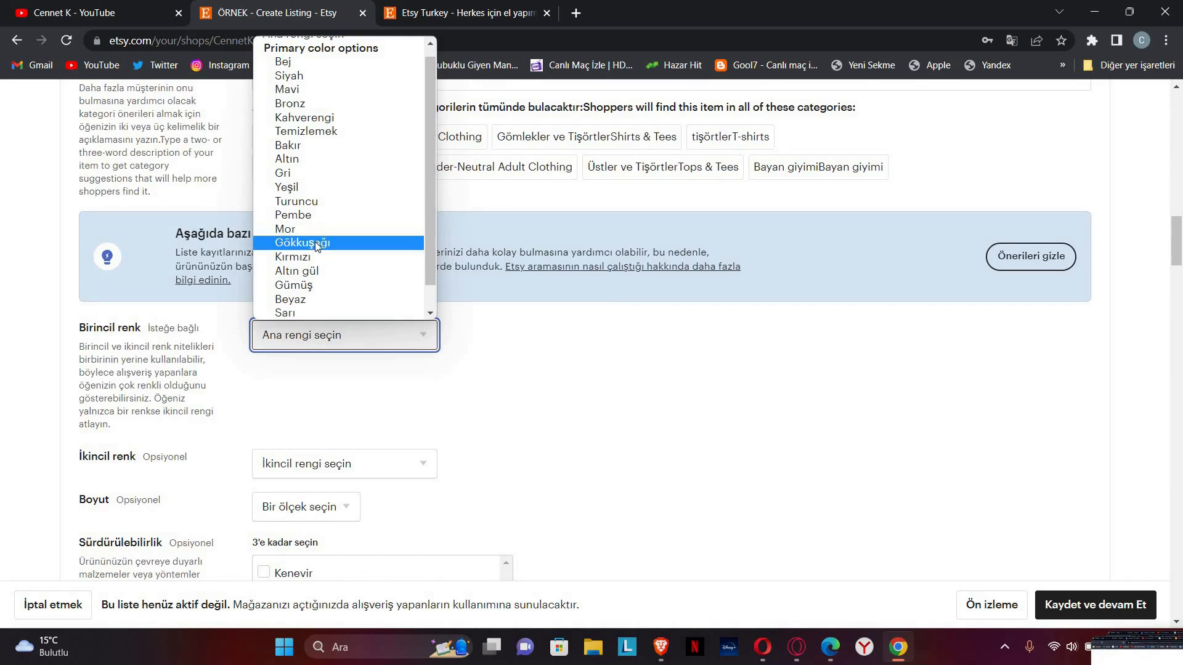
{"action": "left_click", "coordinate": [314, 242]}
{"action": "scroll", "coordinate": [431, 300], "scroll_direction": "down", "scroll_amount": 5}
{"action": "scroll", "coordinate": [304, 290], "scroll_direction": "up", "scroll_amount": 1}
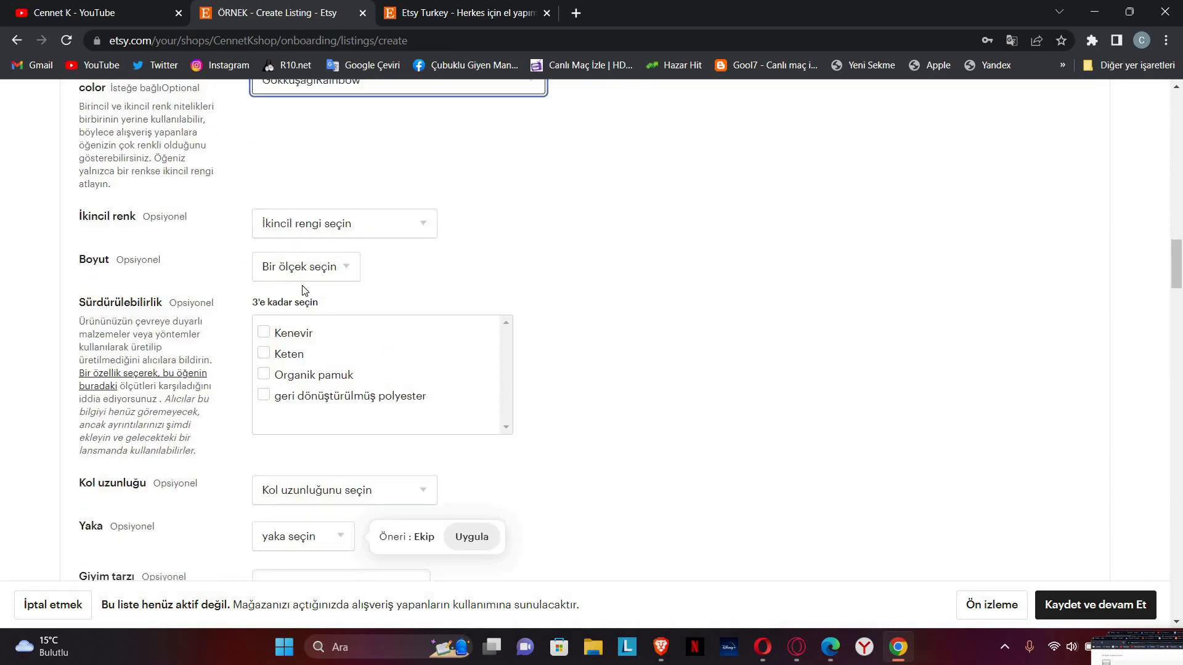
{"action": "left_click_drag", "start_coordinate": [217, 146], "coordinate": [164, 127]}
{"action": "left_click", "coordinate": [165, 236]}
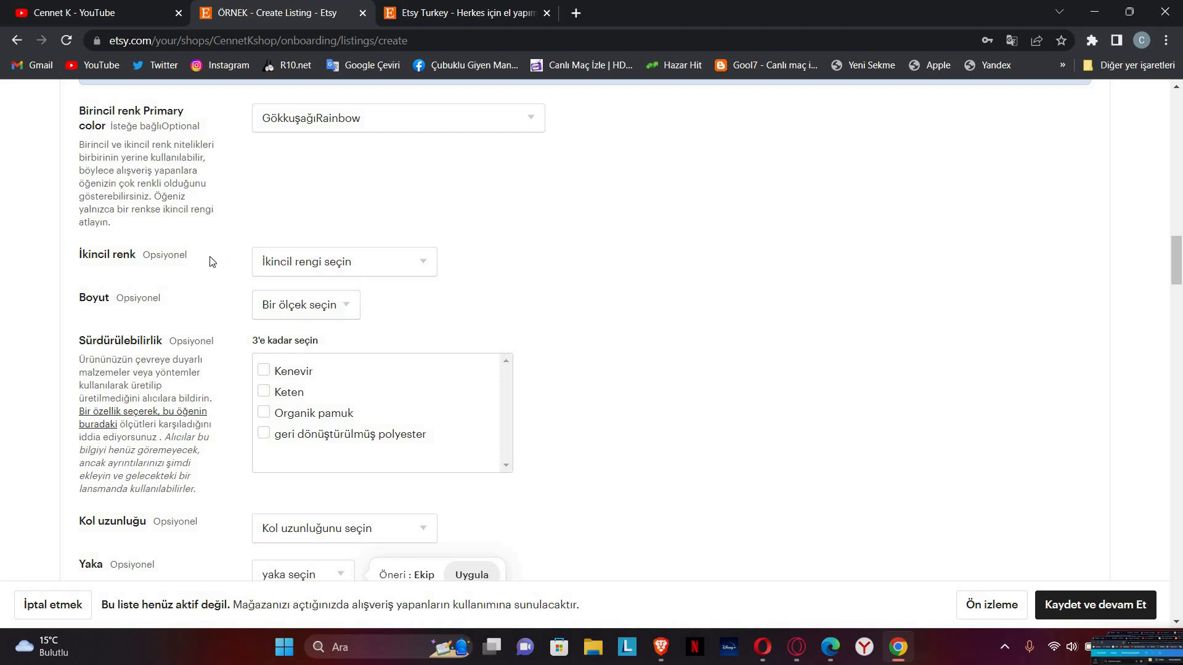
{"action": "left_click", "coordinate": [335, 264]}
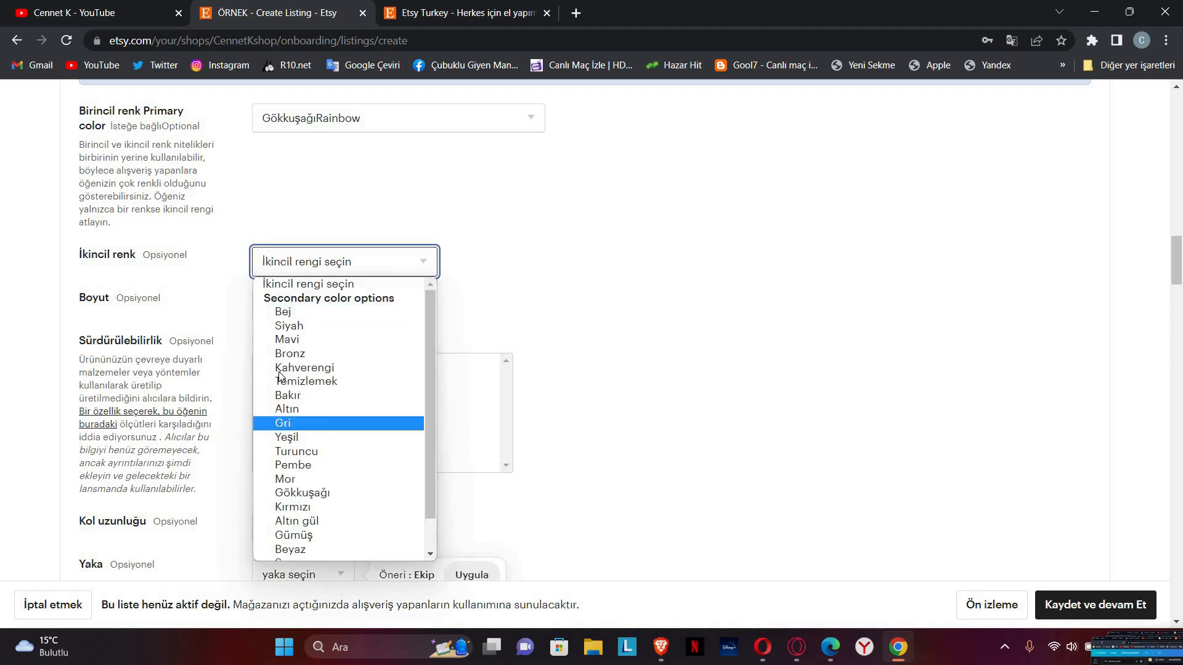
{"action": "left_click", "coordinate": [307, 437]}
Step: Leave the size unset and mark the material as recycled polyester
{"action": "left_click", "coordinate": [314, 317]}
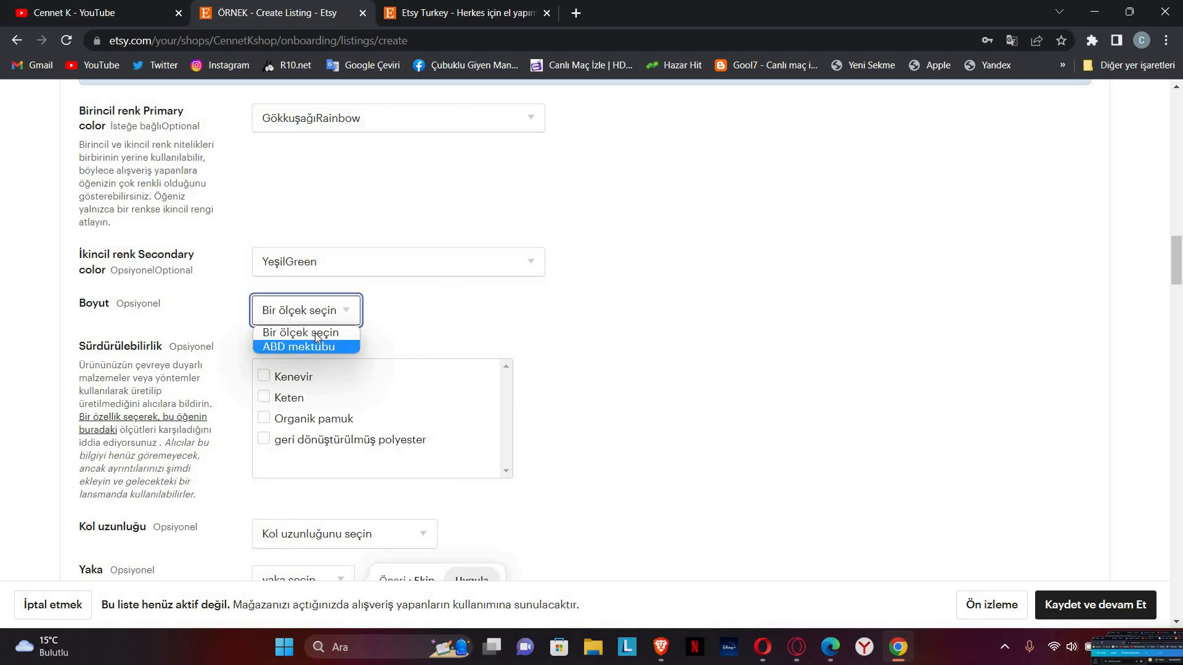
{"action": "left_click", "coordinate": [455, 327]}
{"action": "scroll", "coordinate": [159, 297], "scroll_direction": "down", "scroll_amount": 1}
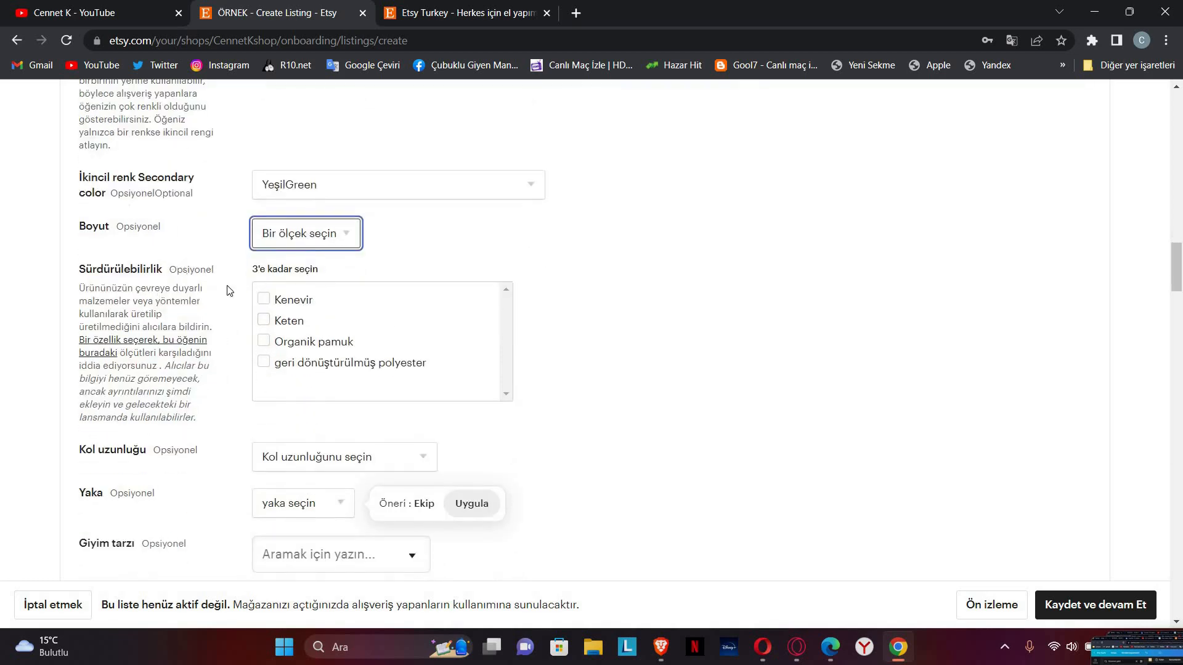
{"action": "left_click", "coordinate": [297, 364]}
{"action": "scroll", "coordinate": [327, 338], "scroll_direction": "down", "scroll_amount": 2}
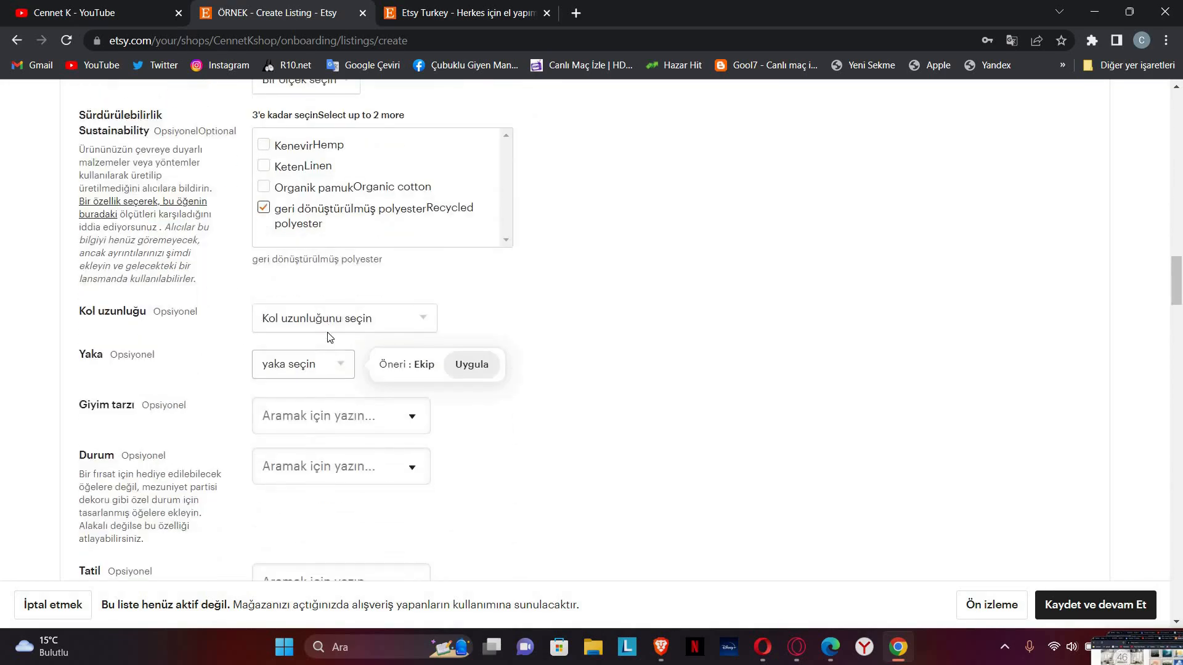
{"action": "scroll", "coordinate": [409, 322], "scroll_direction": "up", "scroll_amount": 9}
{"action": "scroll", "coordinate": [370, 423], "scroll_direction": "down", "scroll_amount": 9}
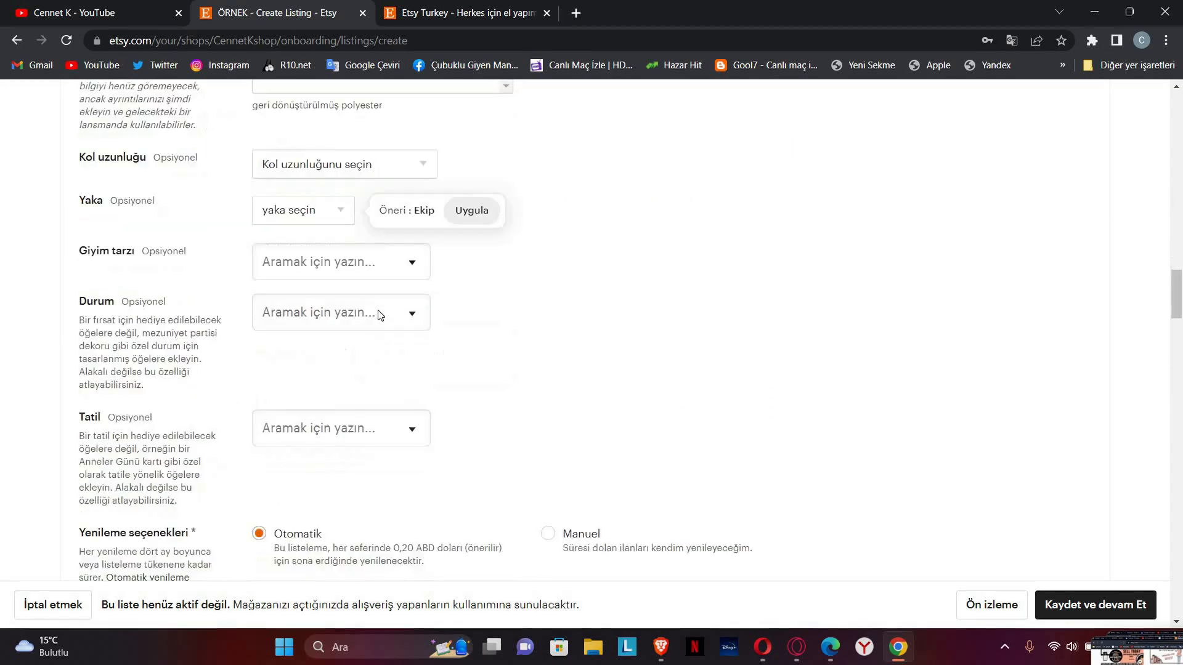
{"action": "scroll", "coordinate": [330, 316], "scroll_direction": "up", "scroll_amount": 2}
{"action": "scroll", "coordinate": [352, 370], "scroll_direction": "down", "scroll_amount": 3}
{"action": "scroll", "coordinate": [323, 336], "scroll_direction": "up", "scroll_amount": 1}
Step: Choose derin v (deep V) as the Yaka neckline
{"action": "left_click", "coordinate": [320, 368]}
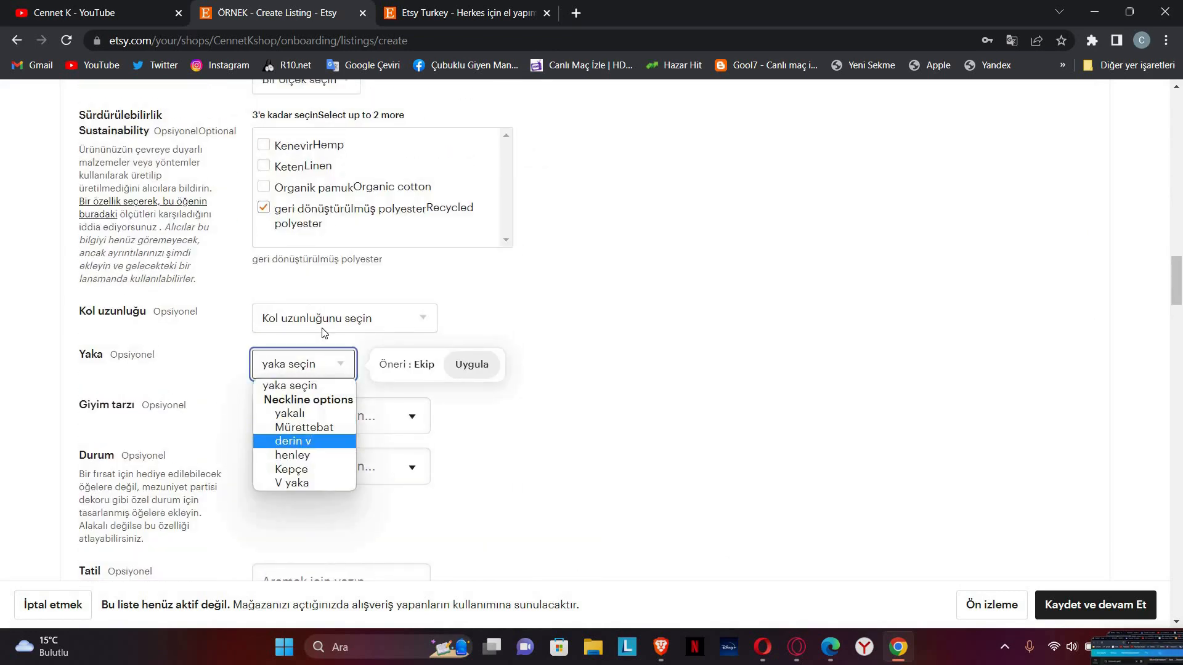
{"action": "left_click", "coordinate": [307, 440]}
{"action": "scroll", "coordinate": [318, 351], "scroll_direction": "down", "scroll_amount": 3}
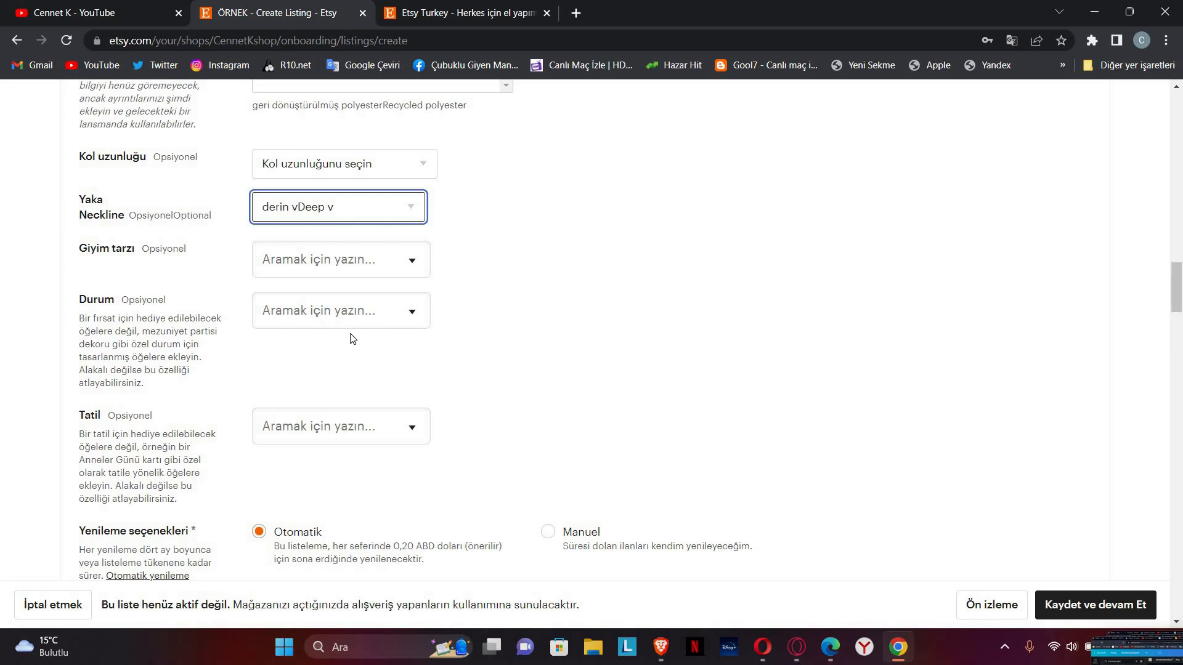
{"action": "scroll", "coordinate": [399, 335], "scroll_direction": "down", "scroll_amount": 4}
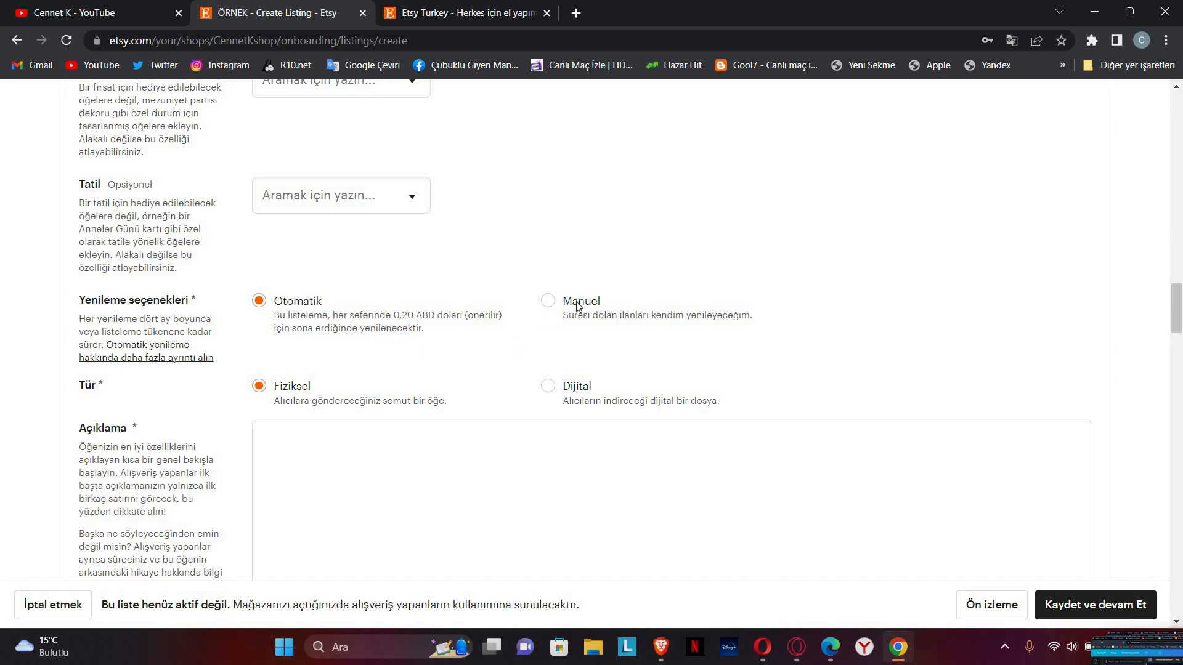
Step: Switch listing renewal to manual and try the digital and physical listing type options
{"action": "left_click", "coordinate": [552, 301]}
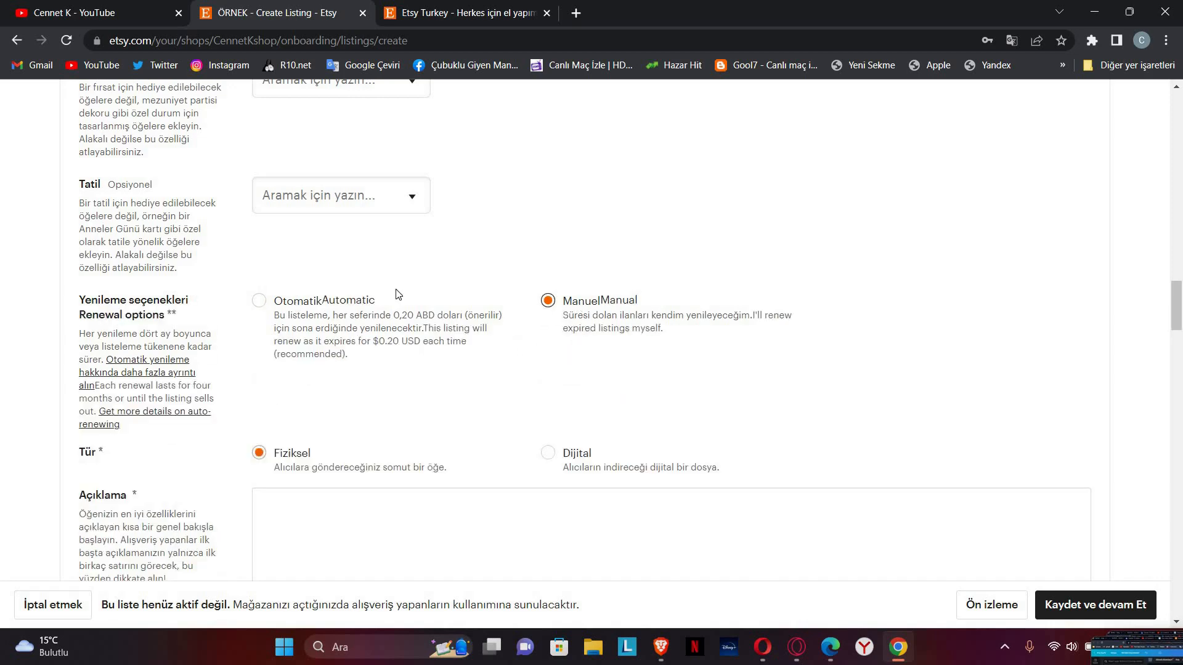
{"action": "scroll", "coordinate": [320, 335], "scroll_direction": "down", "scroll_amount": 1}
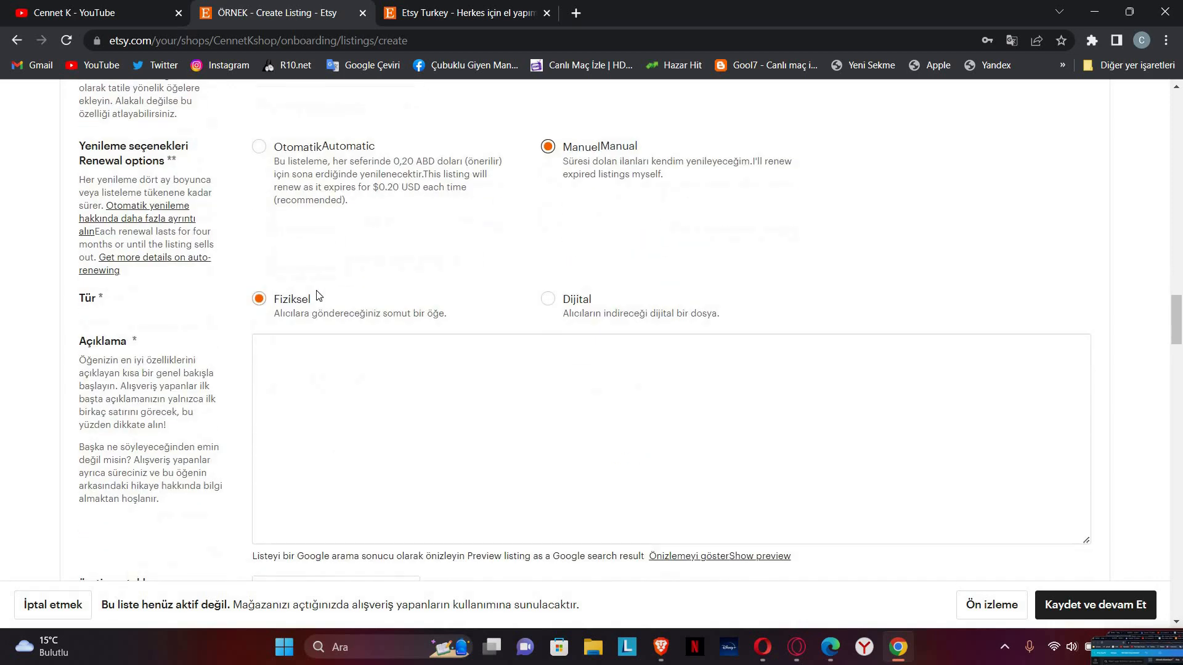
{"action": "left_click", "coordinate": [549, 301]}
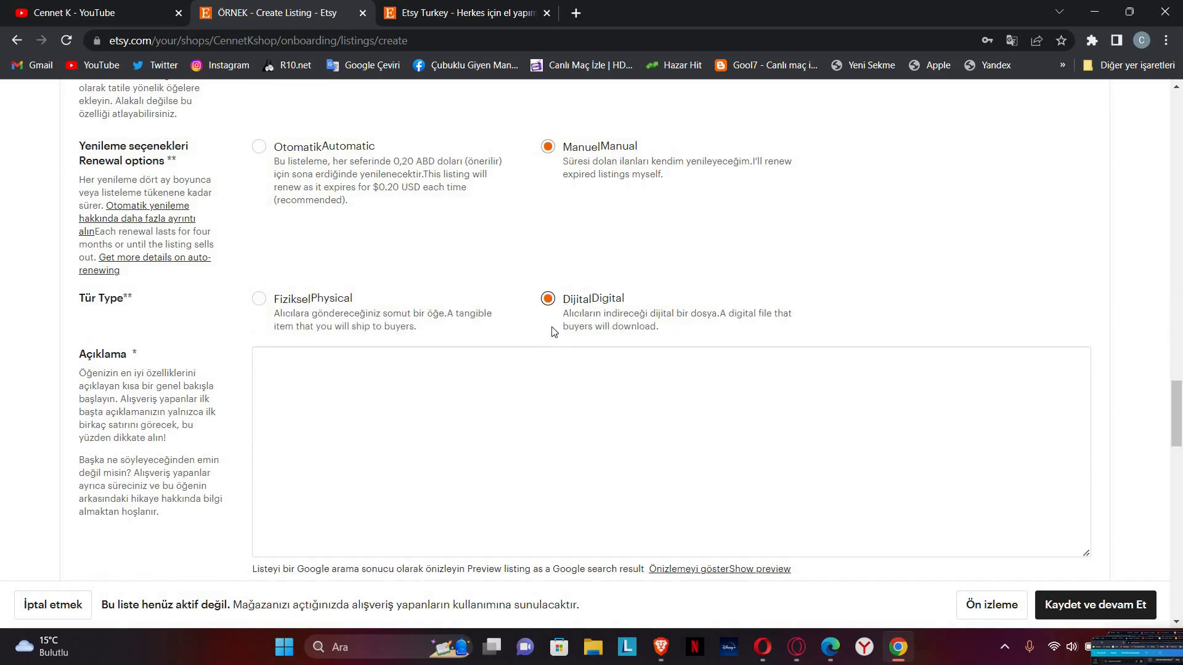
{"action": "left_click", "coordinate": [325, 312]}
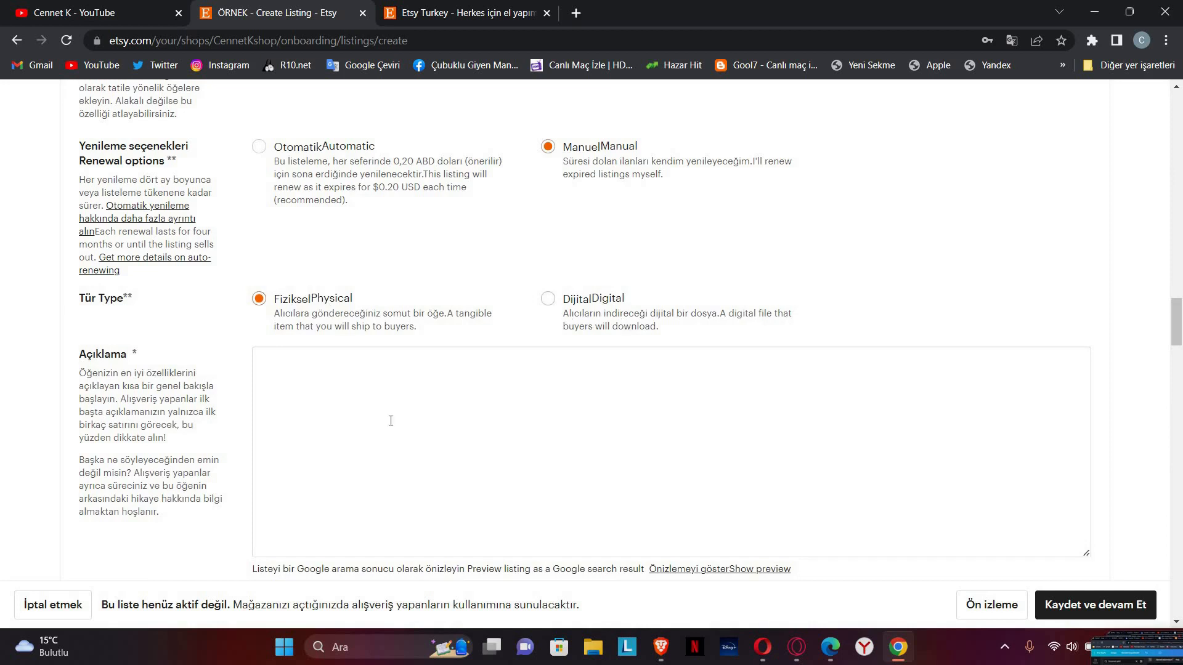
Step: Place the cursor in the empty Açıklama description box
{"action": "left_click", "coordinate": [422, 356]}
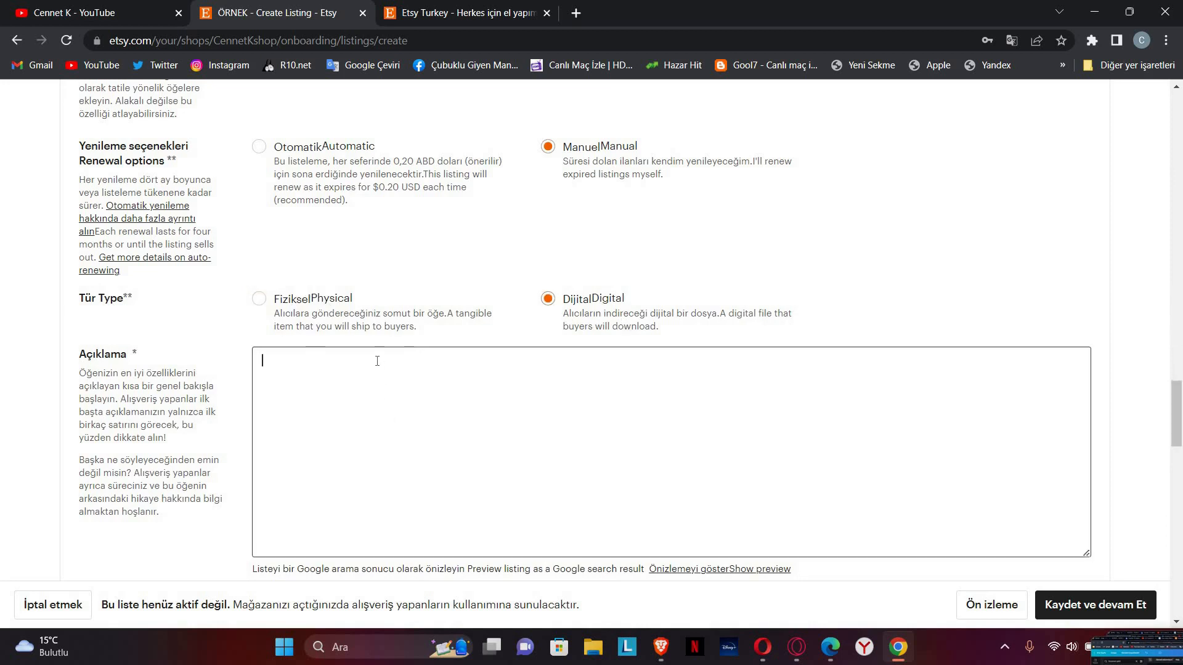
{"action": "left_click", "coordinate": [329, 379]}
{"action": "scroll", "coordinate": [311, 281], "scroll_direction": "down", "scroll_amount": 3}
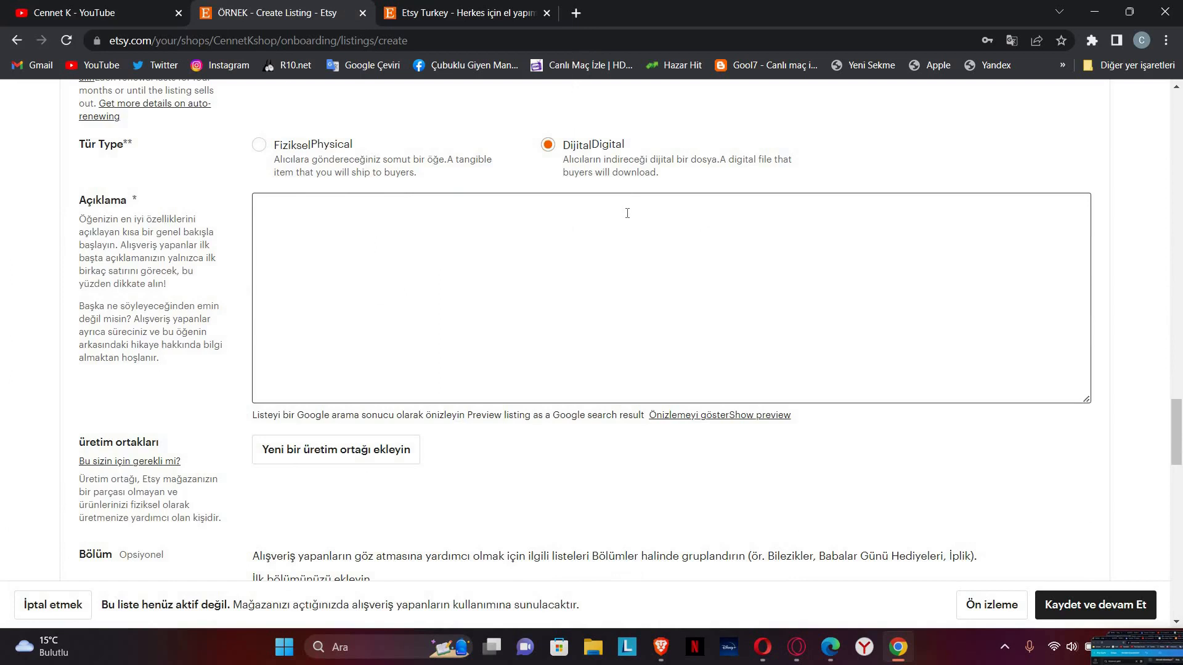
Step: Type the placeholder description 'PROBLEM OLMASIN DİYE YAZILAN BİR AÇIKLMA S' and move to the Etiketler box
{"action": "type", "text": "PROBLEM"}
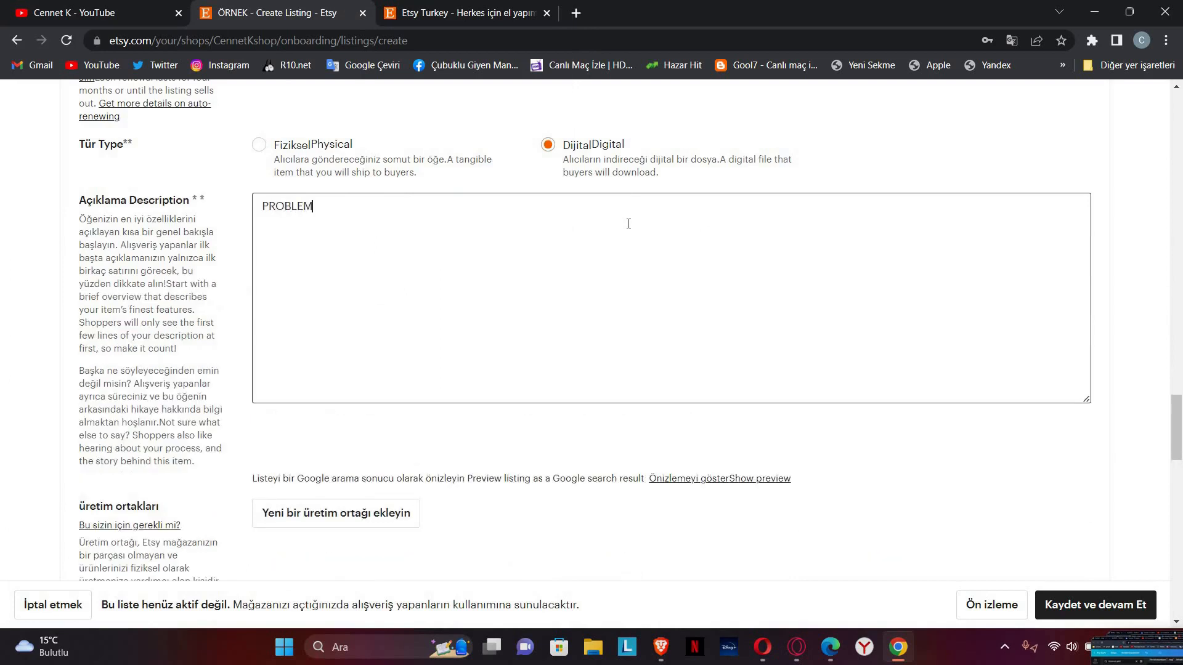
{"action": "type", "text": " OLMASIN DİYE YAZILAN B"}
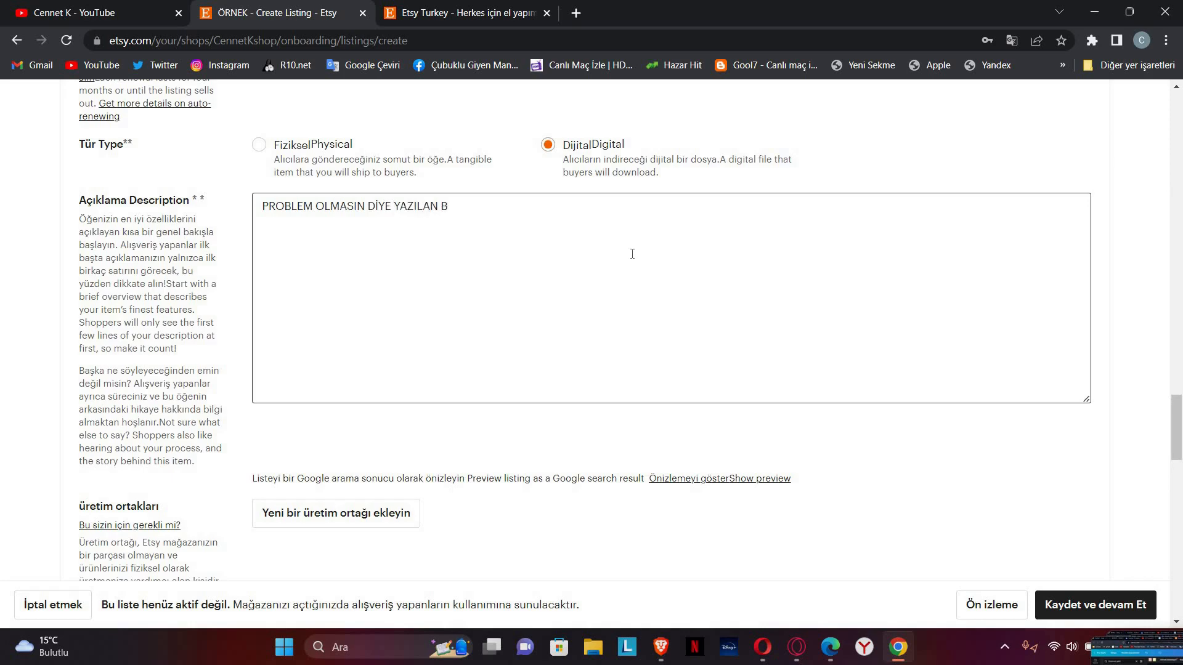
{"action": "type", "text": "İR AÇIKLMA S"}
{"action": "scroll", "coordinate": [333, 366], "scroll_direction": "down", "scroll_amount": 2}
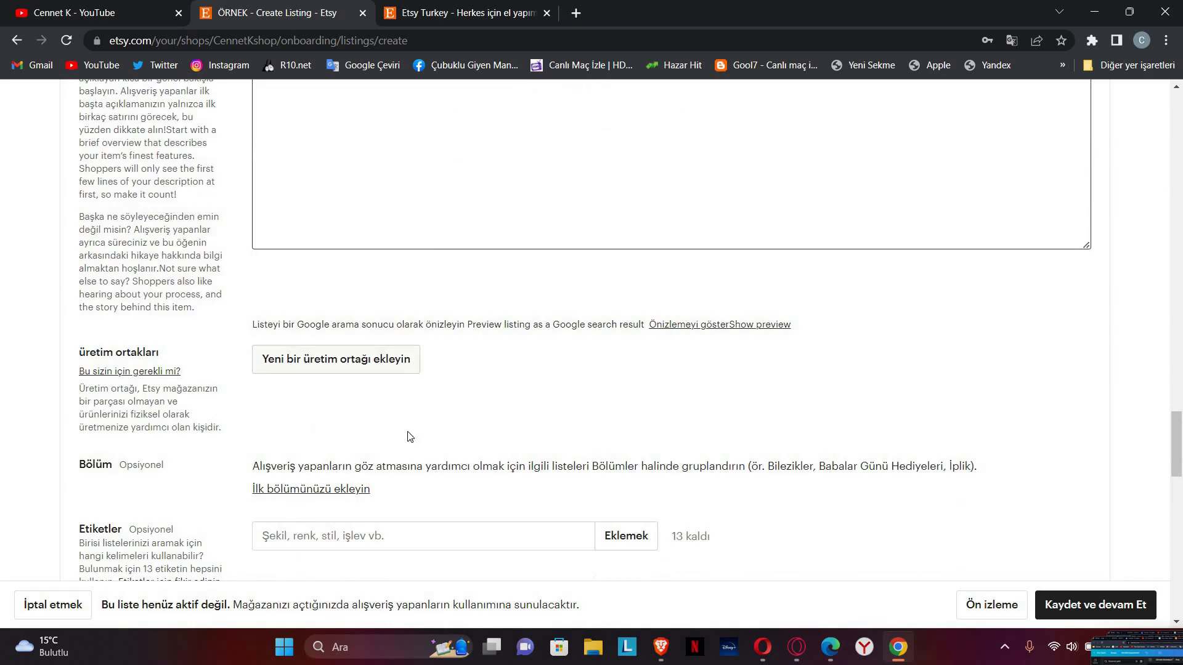
{"action": "scroll", "coordinate": [304, 330], "scroll_direction": "down", "scroll_amount": 2}
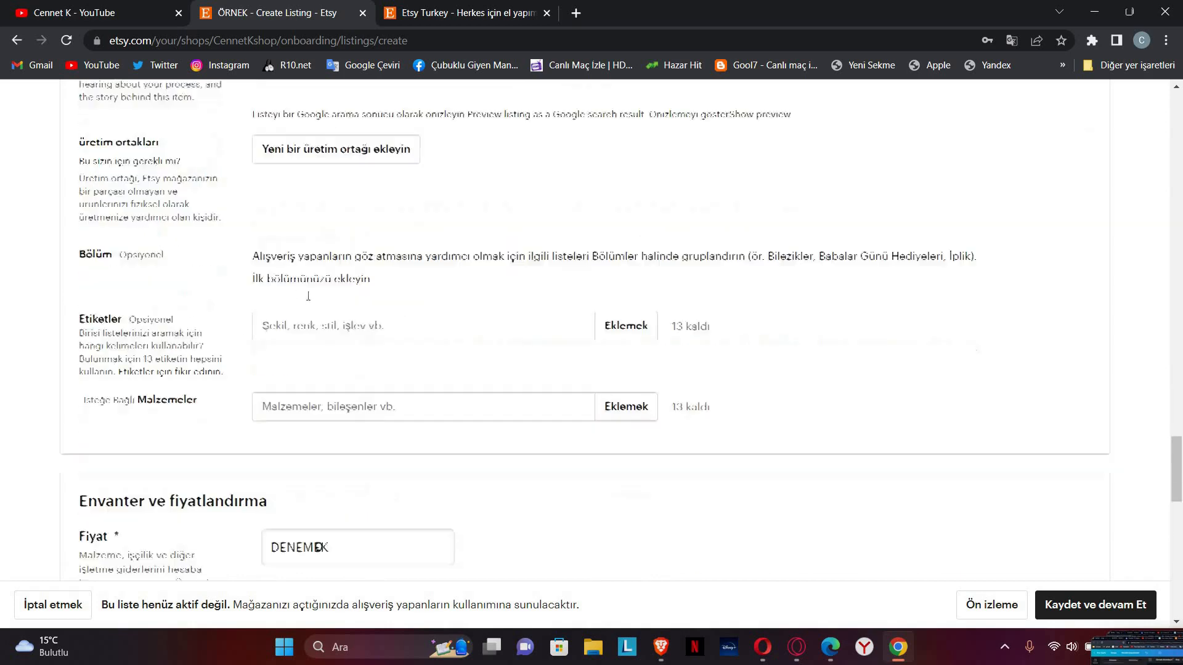
{"action": "scroll", "coordinate": [292, 296], "scroll_direction": "down", "scroll_amount": 2}
{"action": "left_click", "coordinate": [330, 308]}
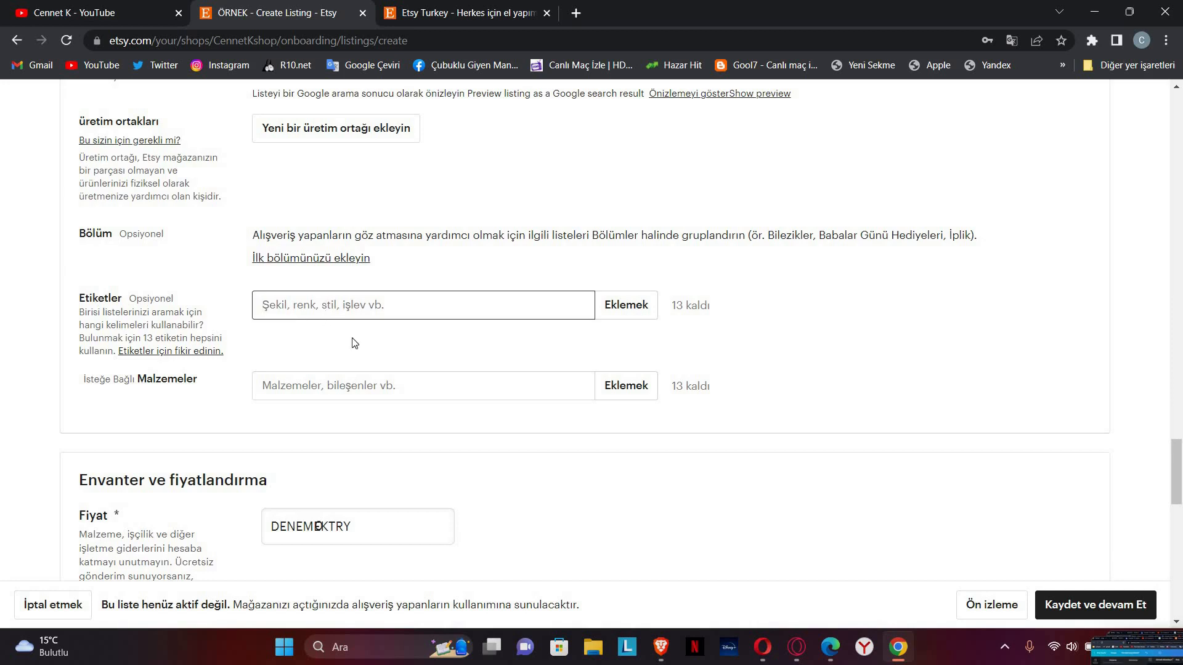
{"action": "left_click", "coordinate": [462, 15]}
{"action": "scroll", "coordinate": [467, 334], "scroll_direction": "down", "scroll_amount": 7}
{"action": "scroll", "coordinate": [467, 334], "scroll_direction": "down", "scroll_amount": 5}
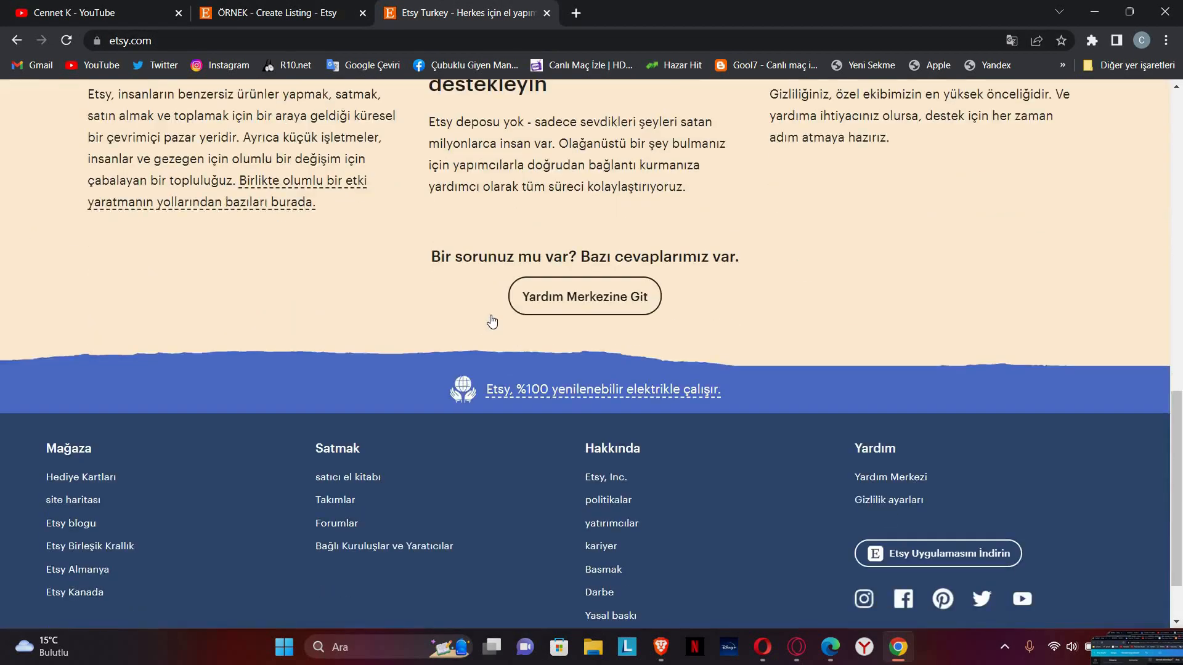
{"action": "scroll", "coordinate": [474, 345], "scroll_direction": "up", "scroll_amount": 15}
{"action": "scroll", "coordinate": [431, 320], "scroll_direction": "down", "scroll_amount": 2}
{"action": "scroll", "coordinate": [401, 311], "scroll_direction": "up", "scroll_amount": 3}
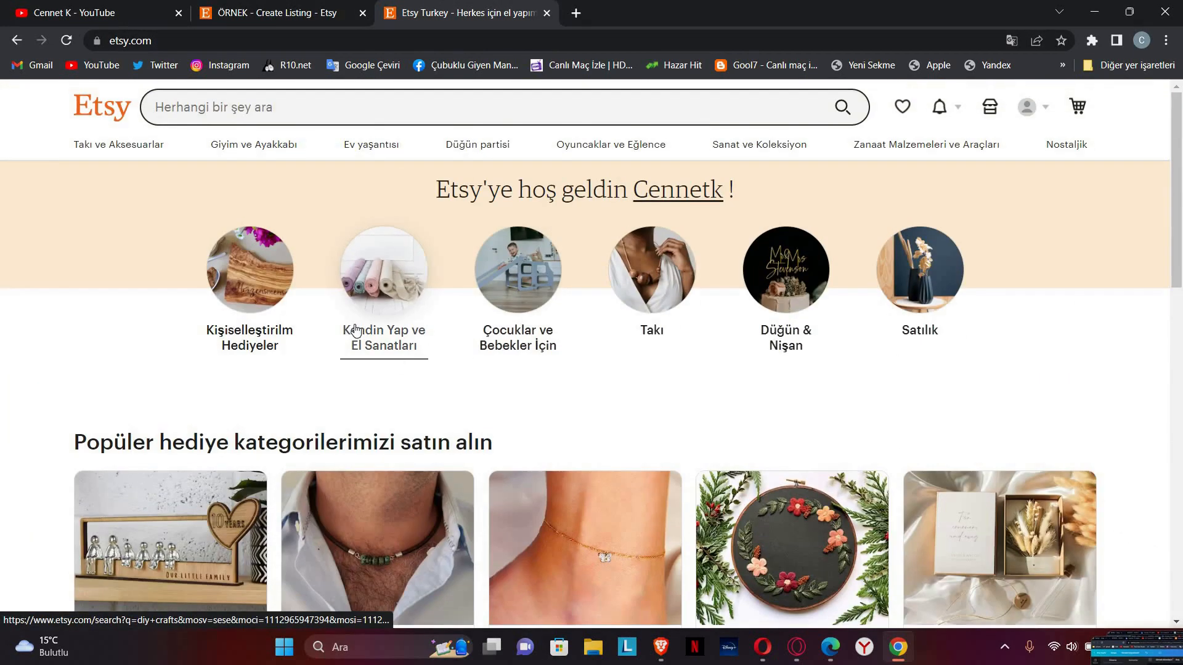
{"action": "left_click", "coordinate": [378, 319]}
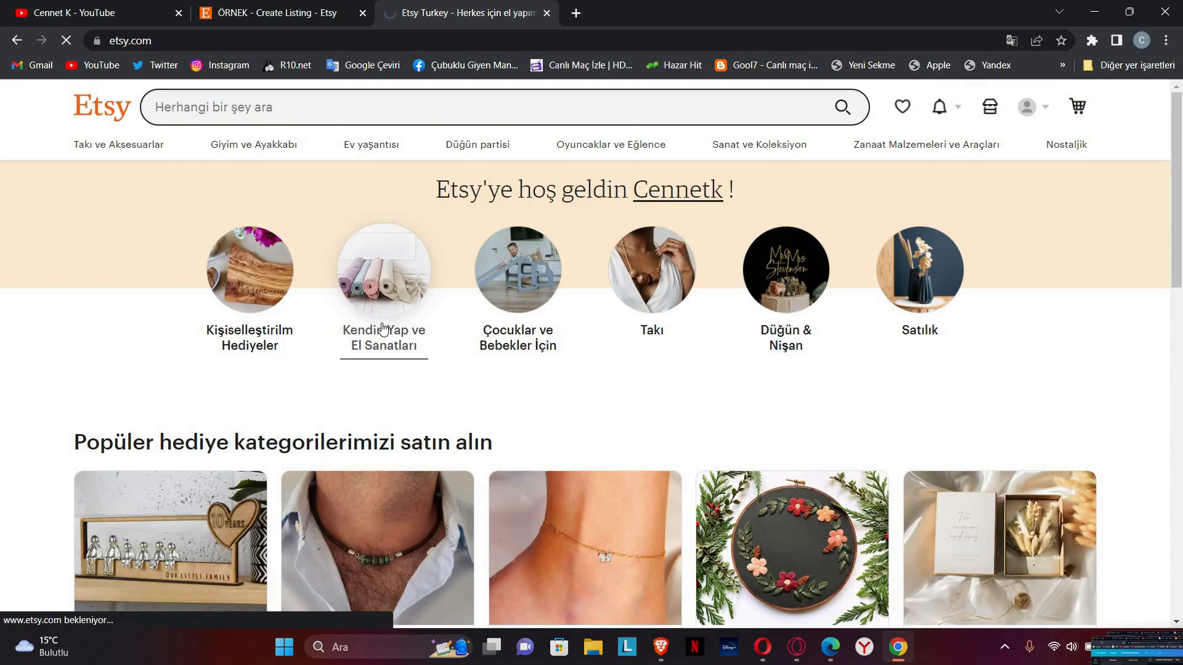
{"action": "scroll", "coordinate": [394, 407], "scroll_direction": "down", "scroll_amount": 2}
{"action": "scroll", "coordinate": [380, 389], "scroll_direction": "down", "scroll_amount": 9}
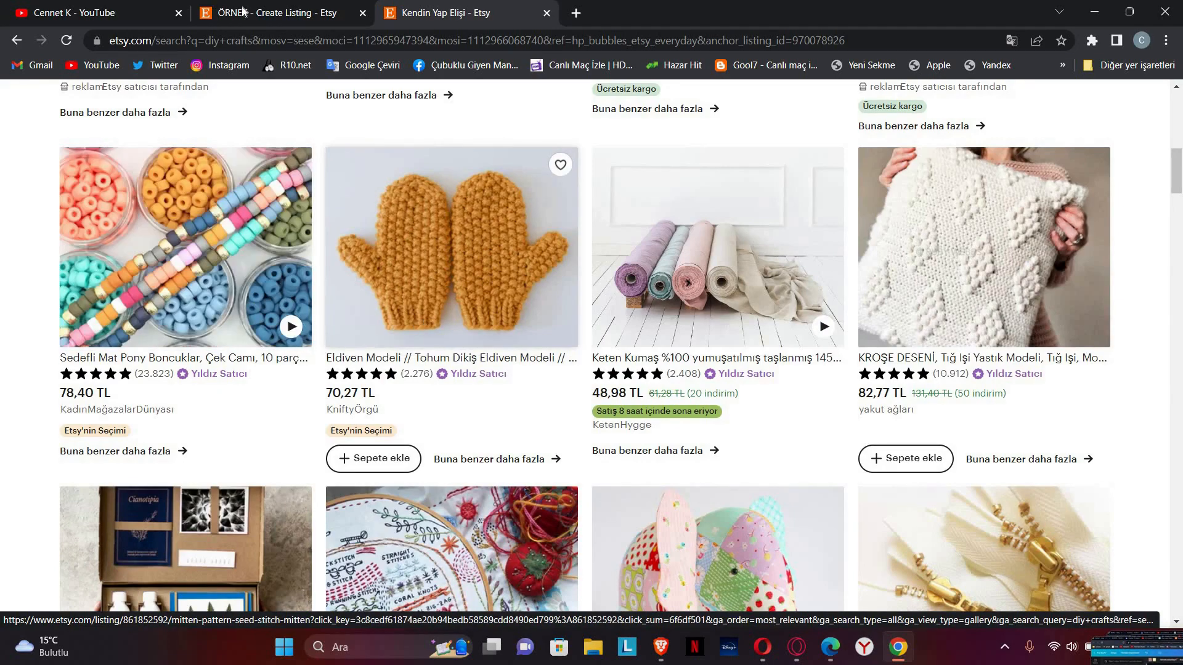
{"action": "key", "text": "ctrl+shift+Tab"}
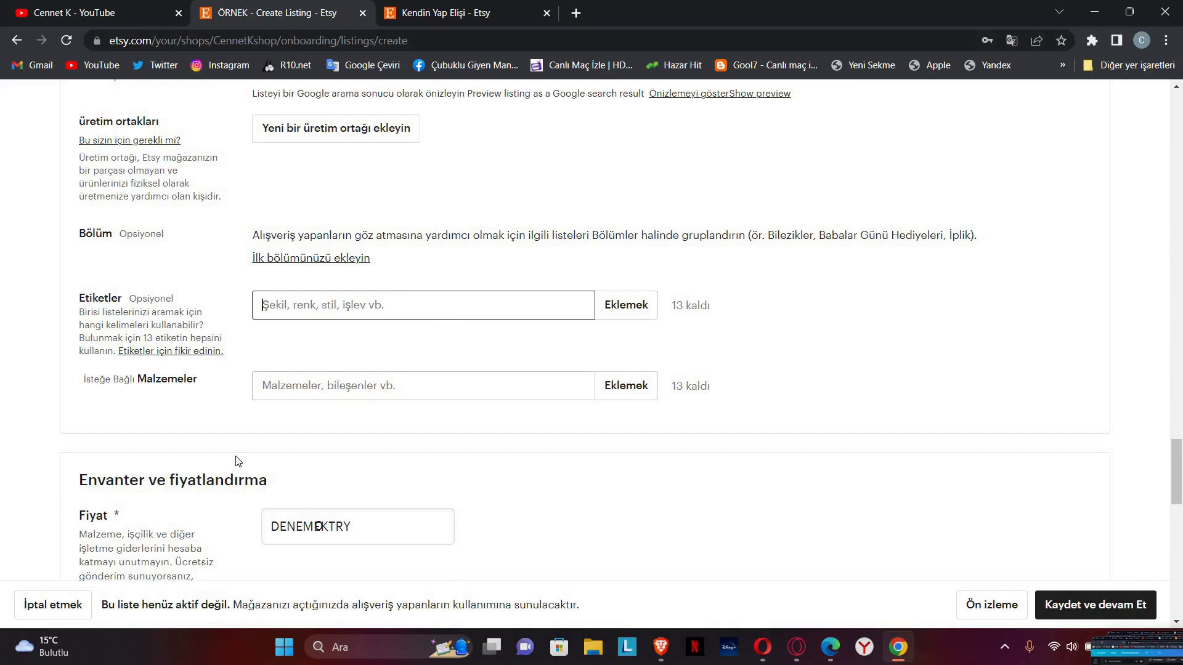
Step: Add the three tags dijital planlayıcı, planlamacı and final planlayıcısı
{"action": "type", "text": "d"}
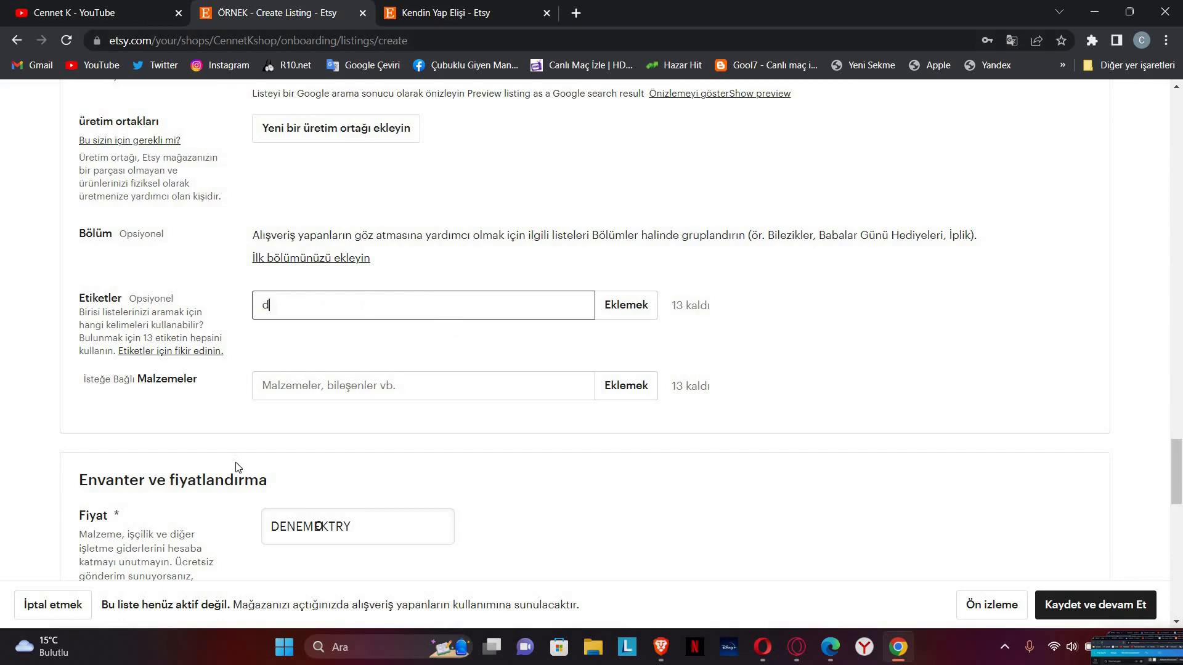
{"action": "type", "text": "igitala planner"}
{"action": "key", "text": "Return"}
{"action": "type", "text": "plannerü"}
{"action": "key", "text": "Return"}
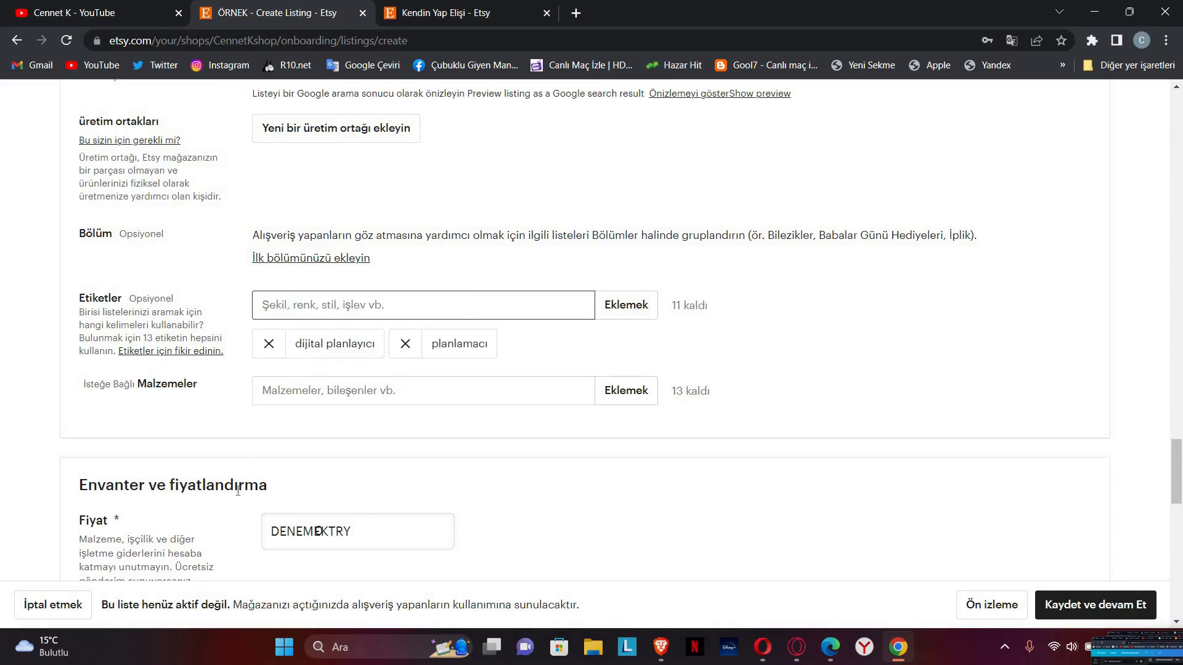
{"action": "type", "text": "fi"}
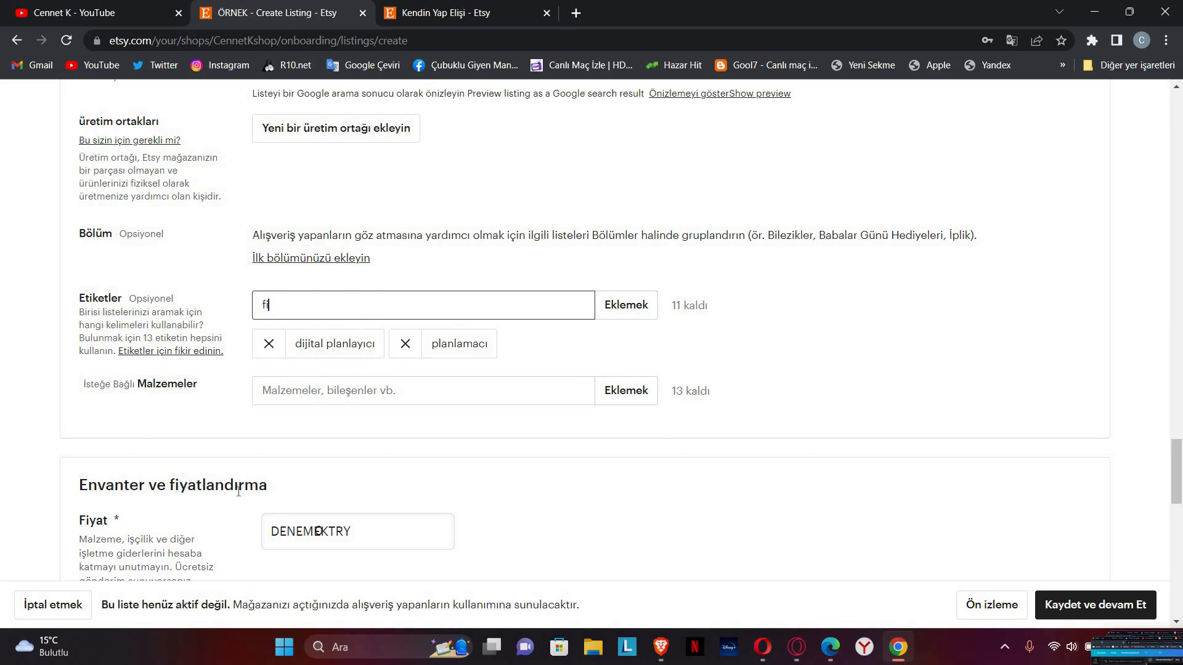
{"action": "type", "text": "nanasal planner"}
{"action": "key", "text": "Return"}
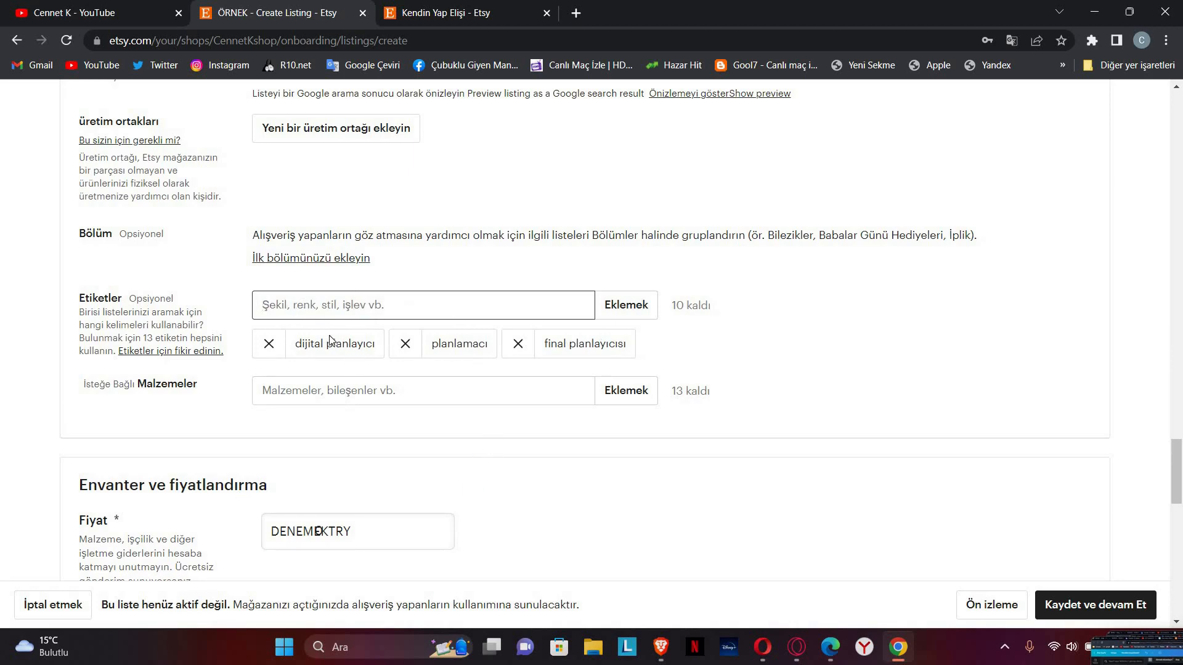
Step: Scroll down to the materials field and highlight parts of the page
{"action": "scroll", "coordinate": [377, 321], "scroll_direction": "down", "scroll_amount": 1}
{"action": "left_click", "coordinate": [342, 314]}
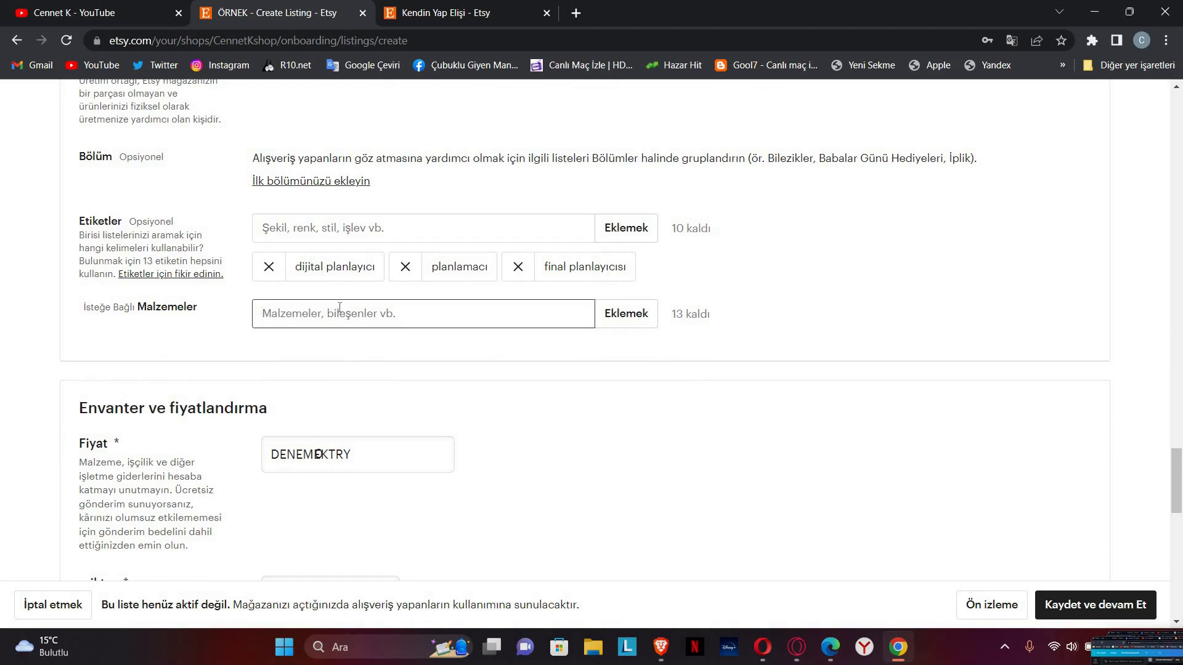
{"action": "left_click_drag", "start_coordinate": [85, 307], "coordinate": [137, 307]}
{"action": "left_click_drag", "start_coordinate": [137, 222], "coordinate": [157, 247]}
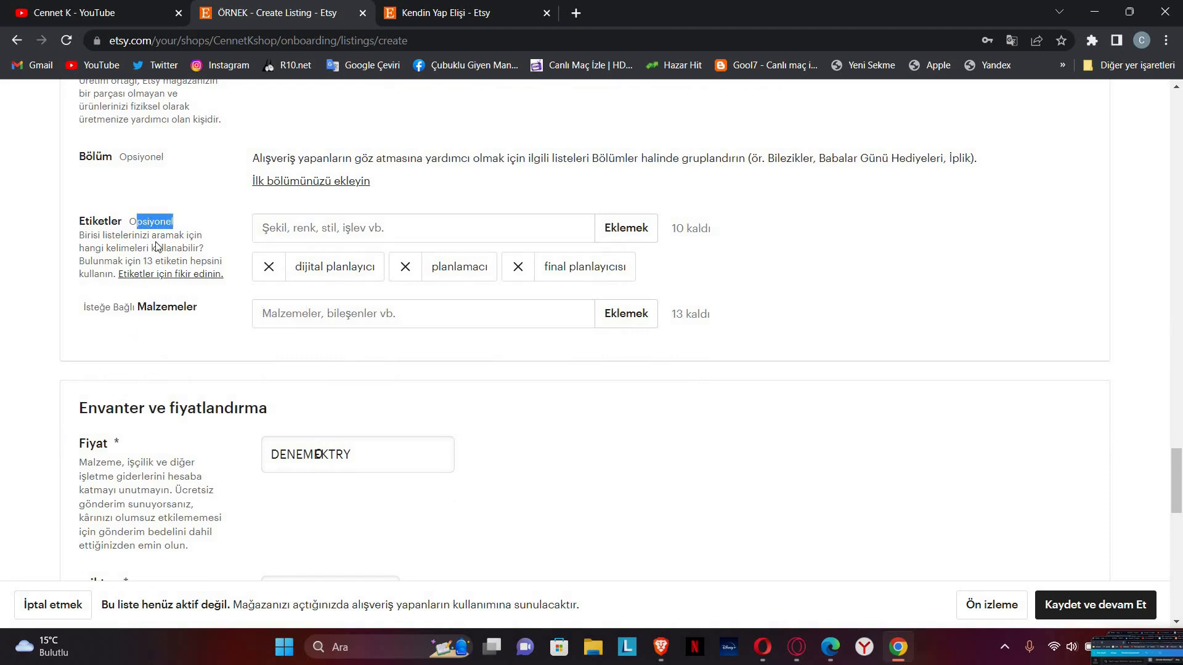
{"action": "left_click_drag", "start_coordinate": [635, 245], "coordinate": [690, 245]}
{"action": "left_click", "coordinate": [647, 238]}
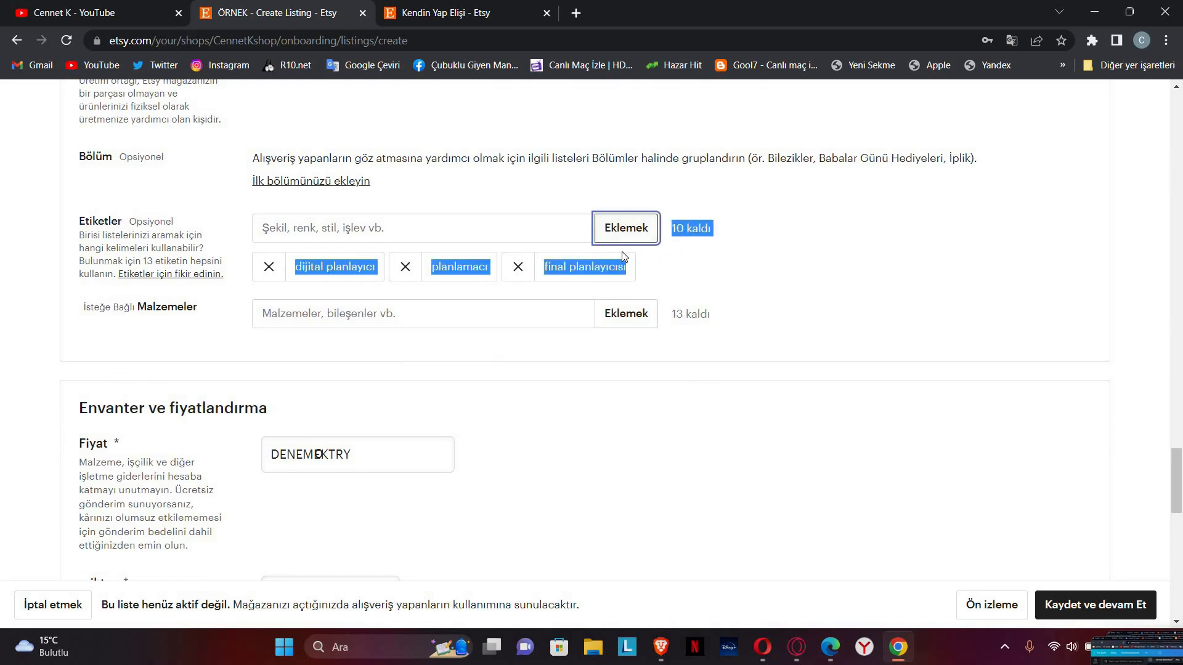
Step: Click into the Fiyat price field, then open a fourth, blank Chrome tab
{"action": "scroll", "coordinate": [363, 237], "scroll_direction": "down", "scroll_amount": 4}
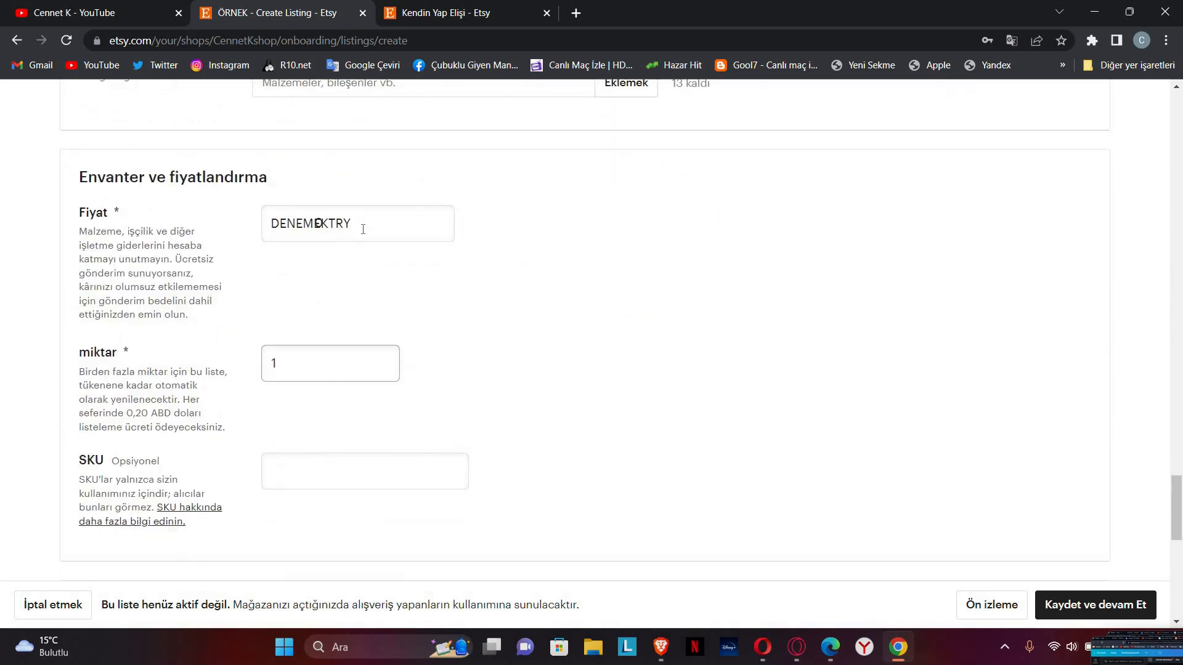
{"action": "left_click", "coordinate": [317, 223]}
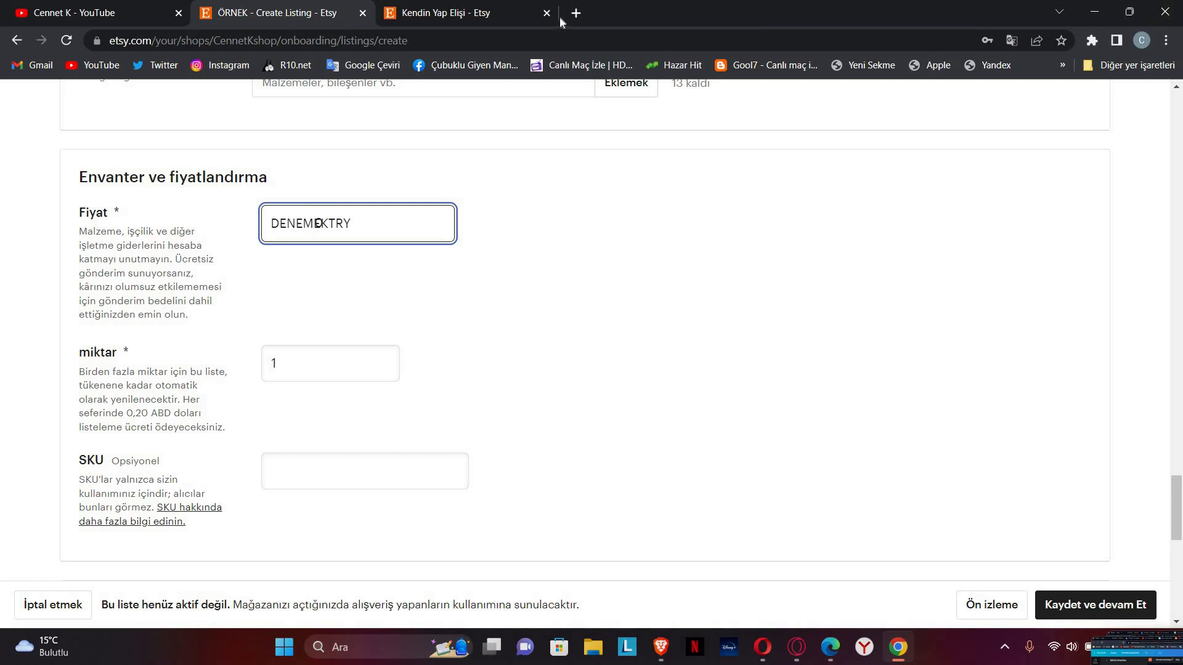
{"action": "left_click", "coordinate": [583, 13]}
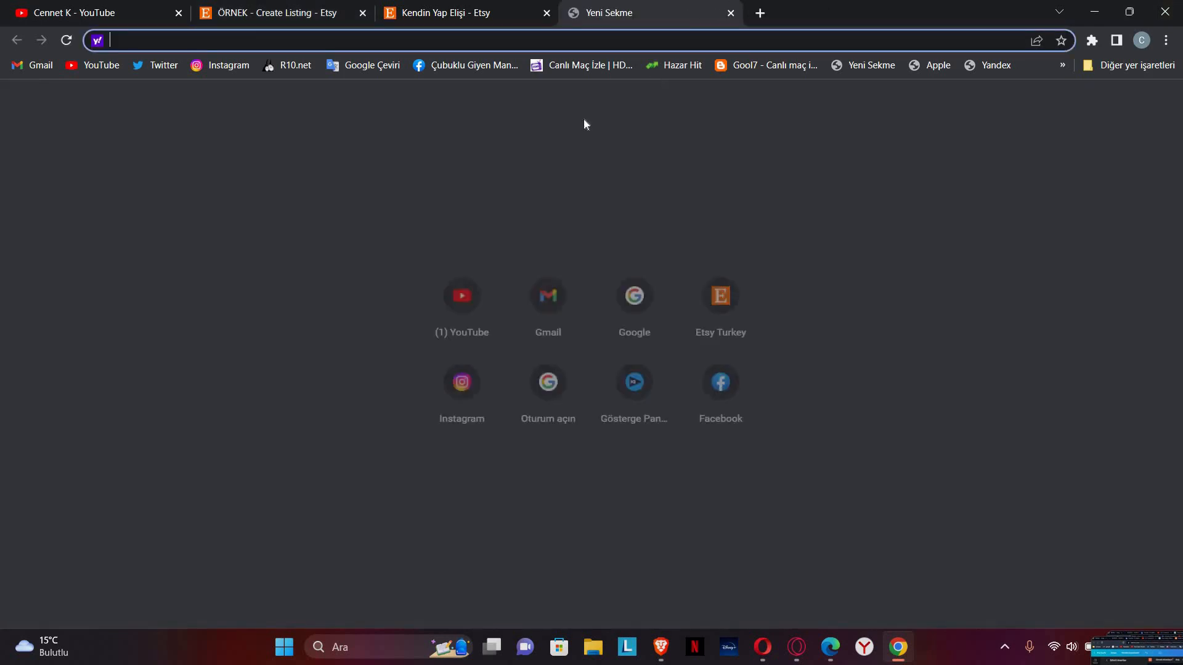
Step: Search '80 dolar tl' in the new tab and open the dollar-to-lira conversion result
{"action": "left_click", "coordinate": [253, 12]}
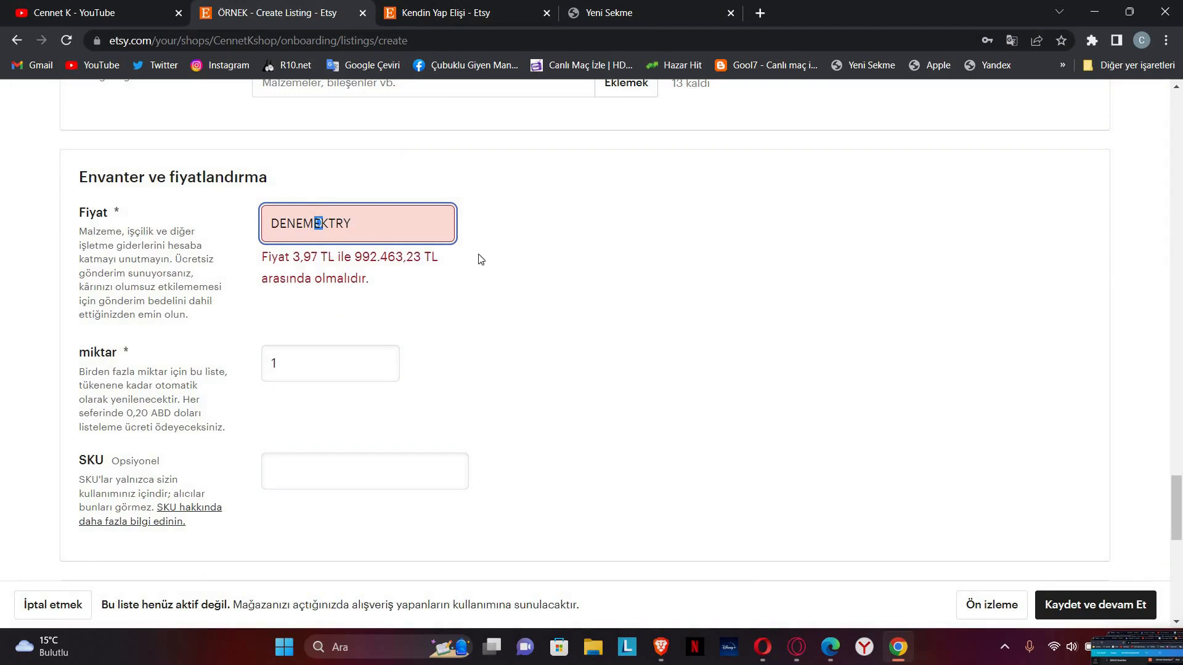
{"action": "left_click", "coordinate": [616, 13]}
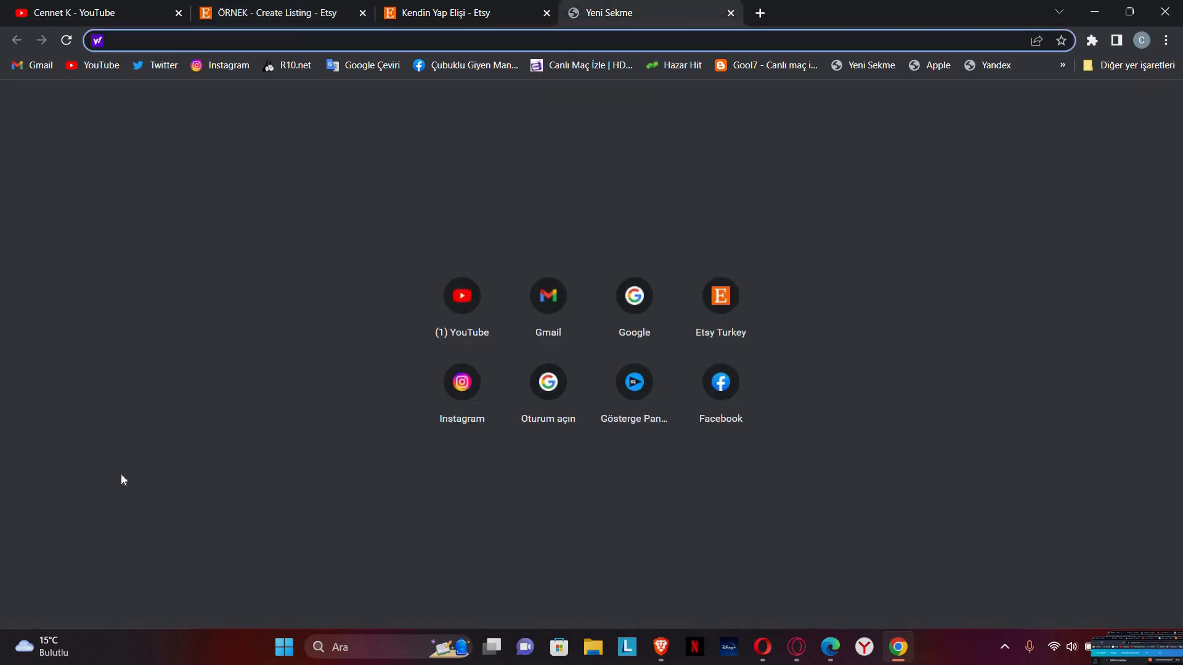
{"action": "type", "text": "80 dolar "}
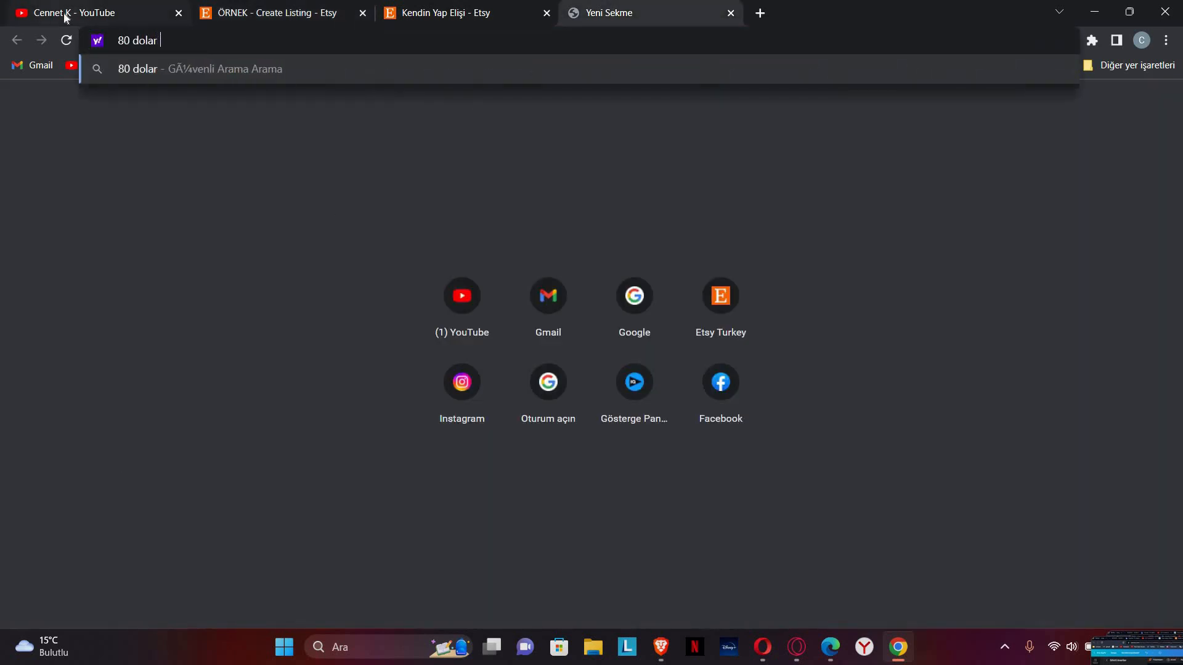
{"action": "type", "text": "tl"}
{"action": "key", "text": "Return"}
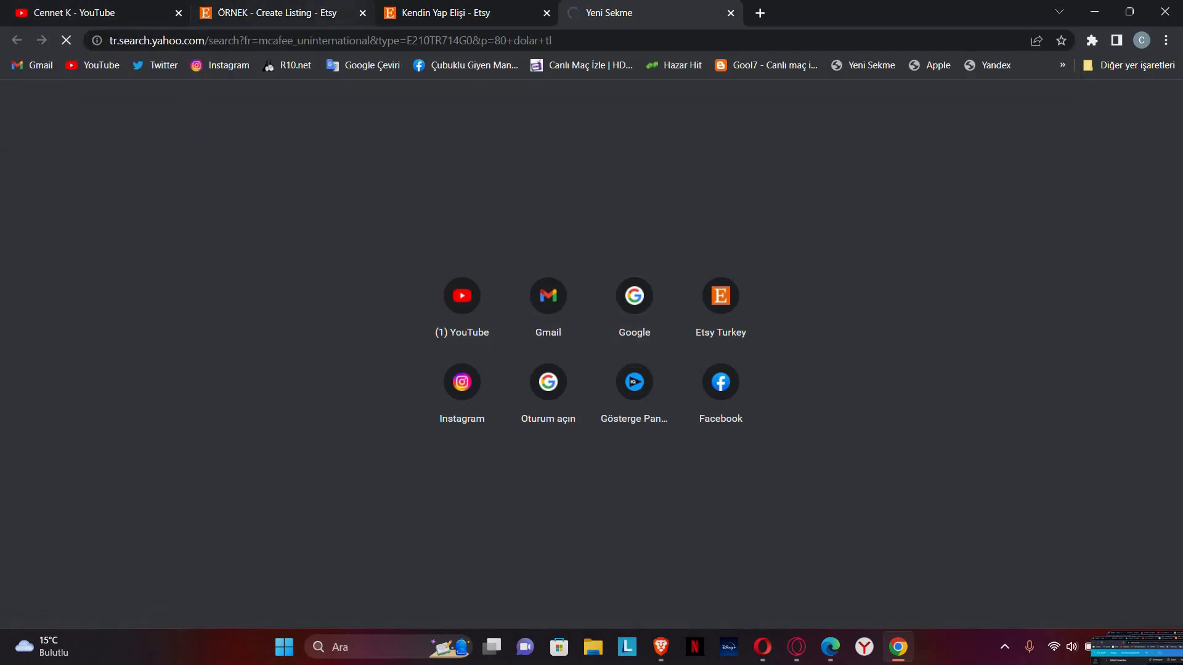
{"action": "left_click", "coordinate": [271, 13]}
{"action": "left_click", "coordinate": [352, 214]}
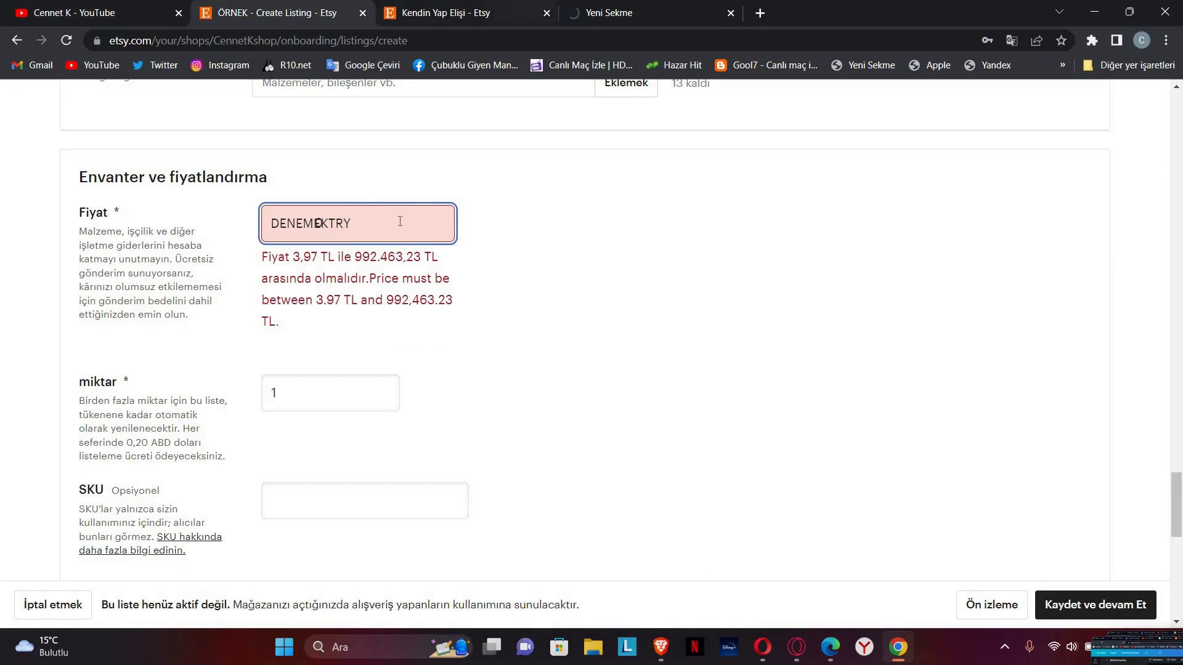
{"action": "left_click", "coordinate": [638, 6]}
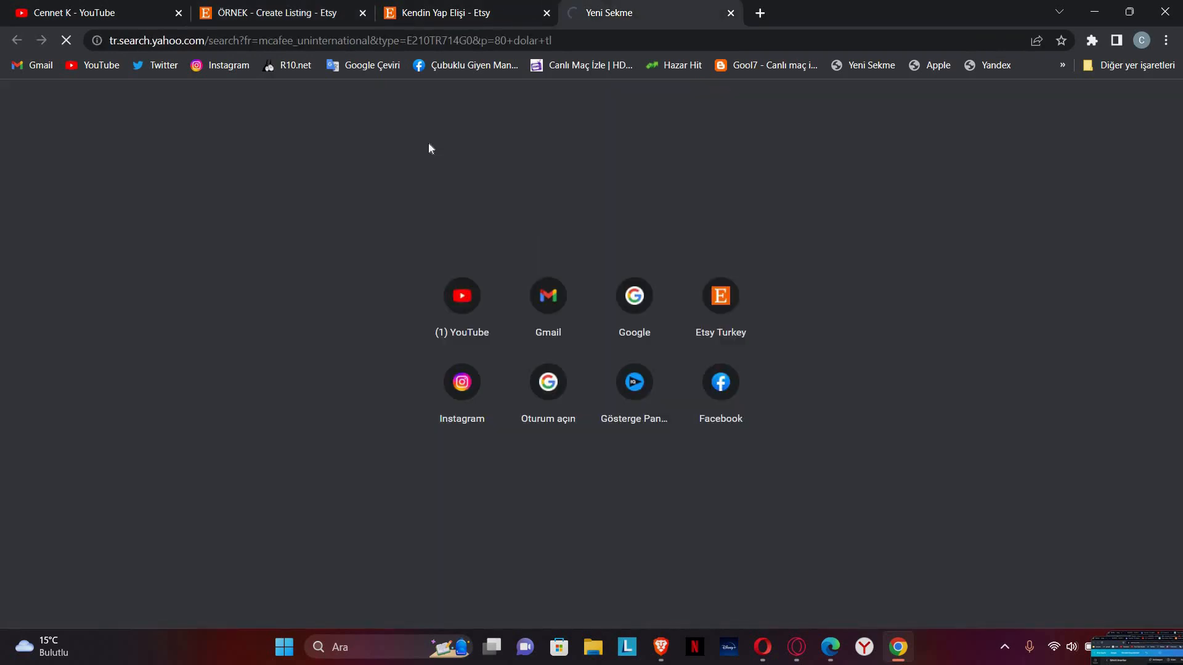
{"action": "left_click", "coordinate": [285, 9]}
{"action": "left_click", "coordinate": [646, 13]}
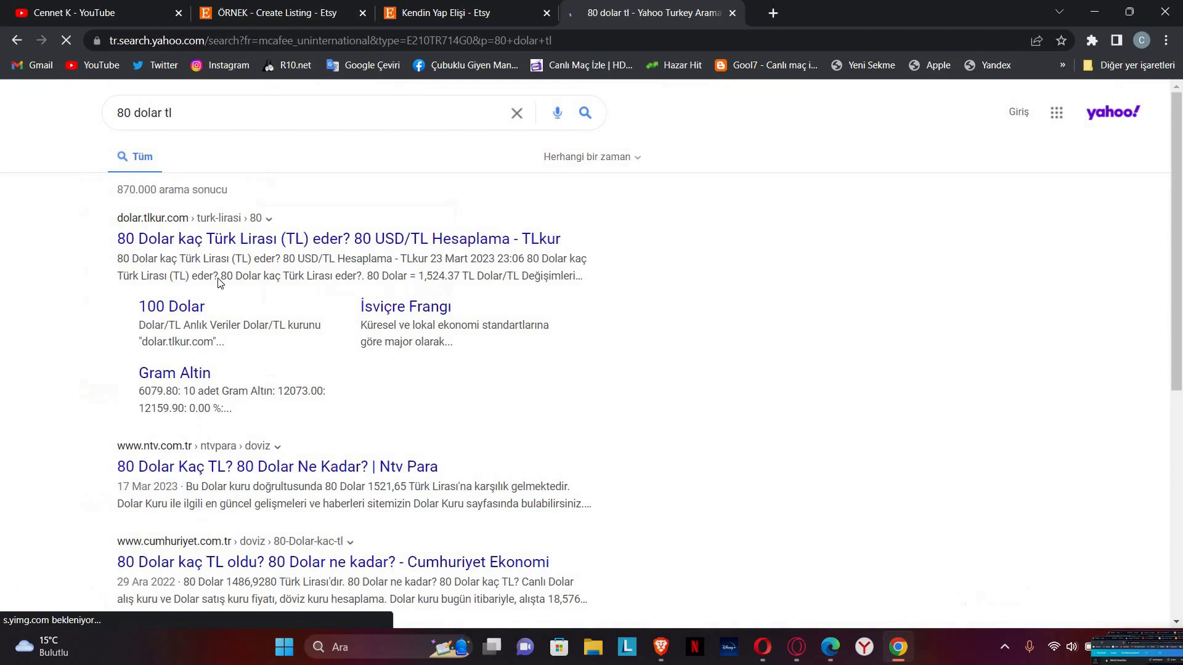
{"action": "left_click", "coordinate": [248, 240]}
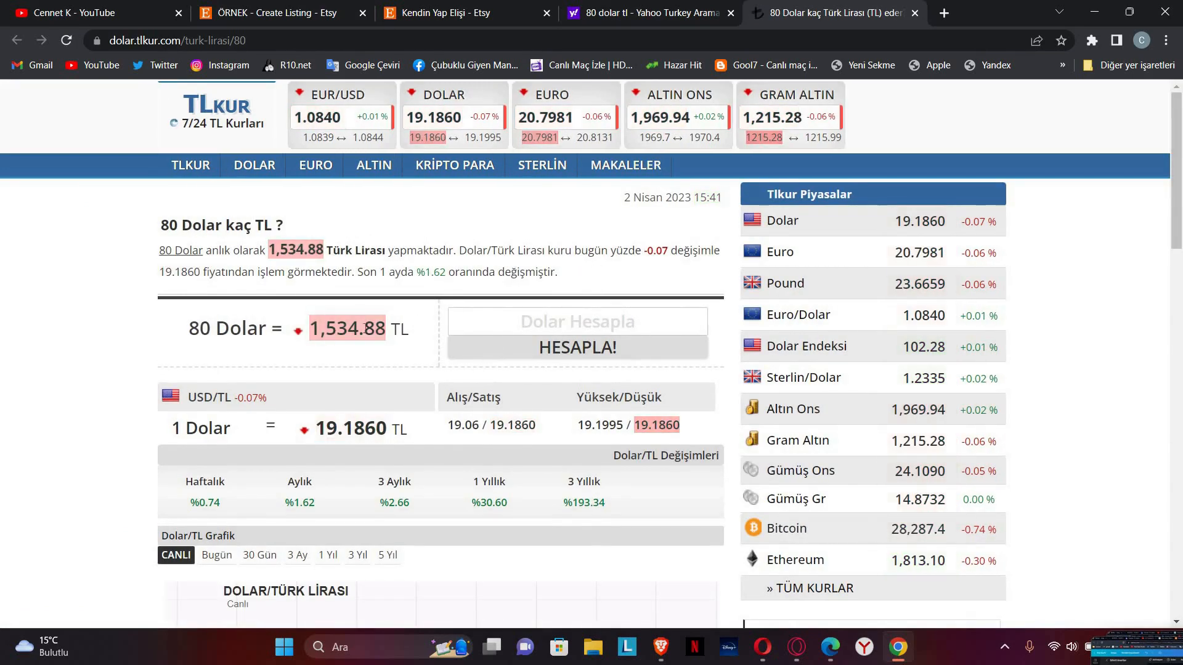
Step: Copy the 1,534.88 TL amount from TLkur and switch back to the Etsy listing tab
{"action": "left_click_drag", "start_coordinate": [311, 329], "coordinate": [385, 329]}
{"action": "key", "text": "ctrl+c"}
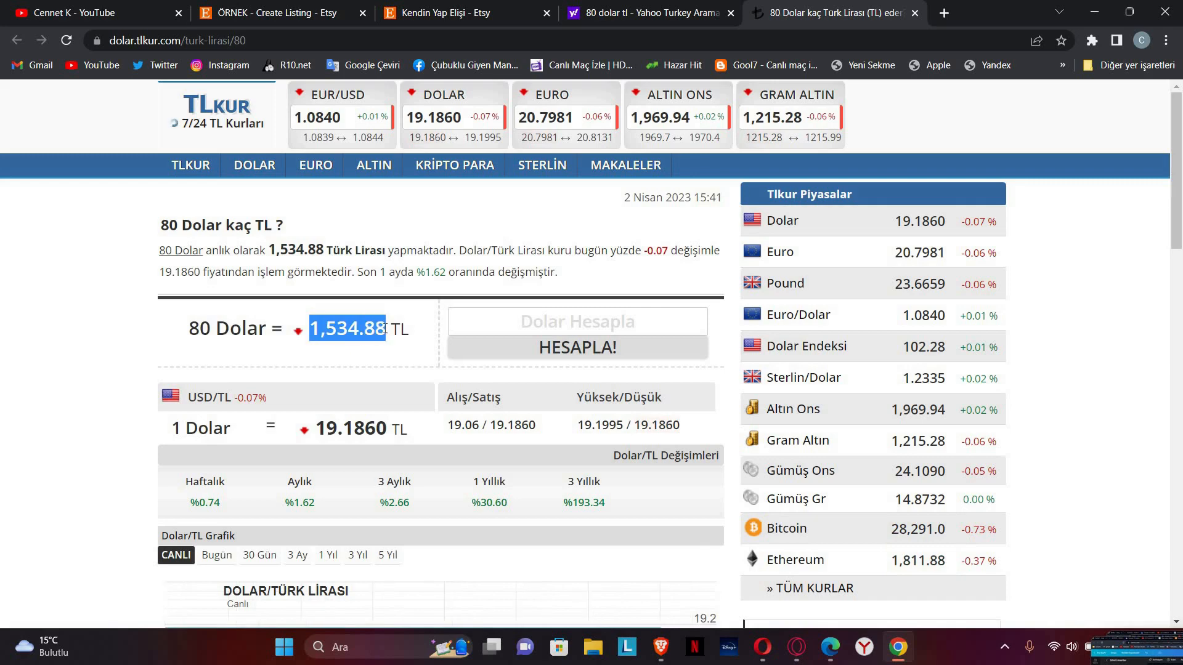
{"action": "right_click", "coordinate": [385, 331]}
{"action": "left_click", "coordinate": [192, 5]}
{"action": "left_click", "coordinate": [204, 9]}
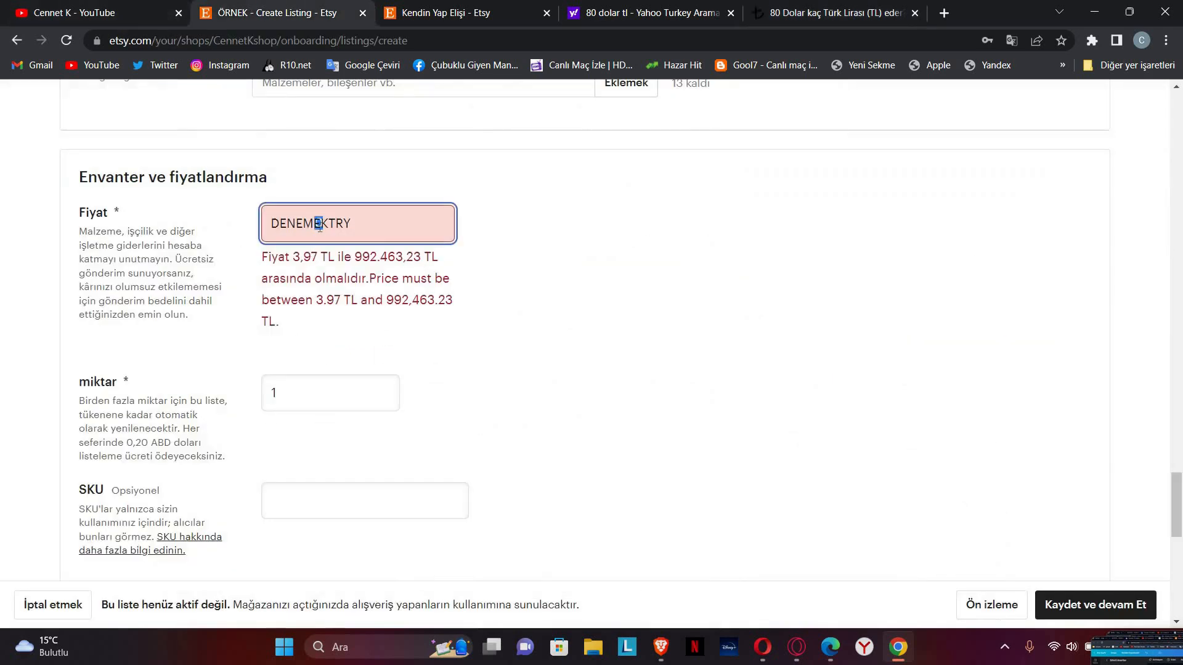
Step: Paste 1534.88 into the price field and set the quantity to 999
{"action": "left_click", "coordinate": [319, 226]}
{"action": "key", "text": "ctrl+v"}
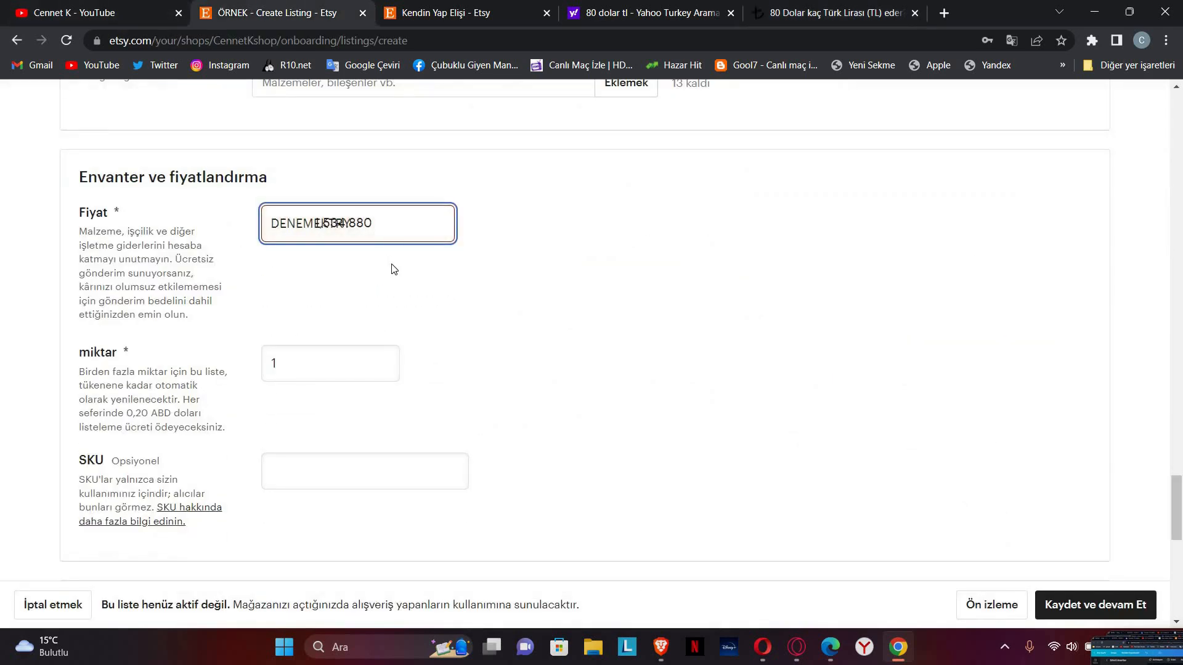
{"action": "key", "text": "BackSpace"}
{"action": "left_click", "coordinate": [319, 365]}
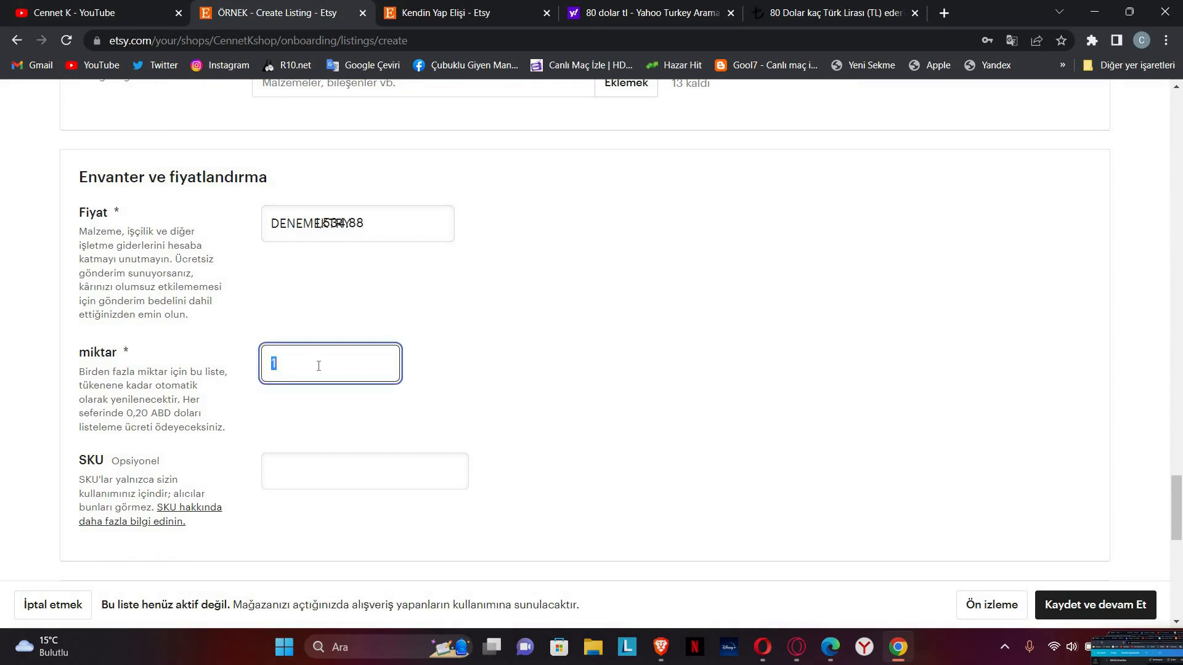
{"action": "type", "text": "999999999"}
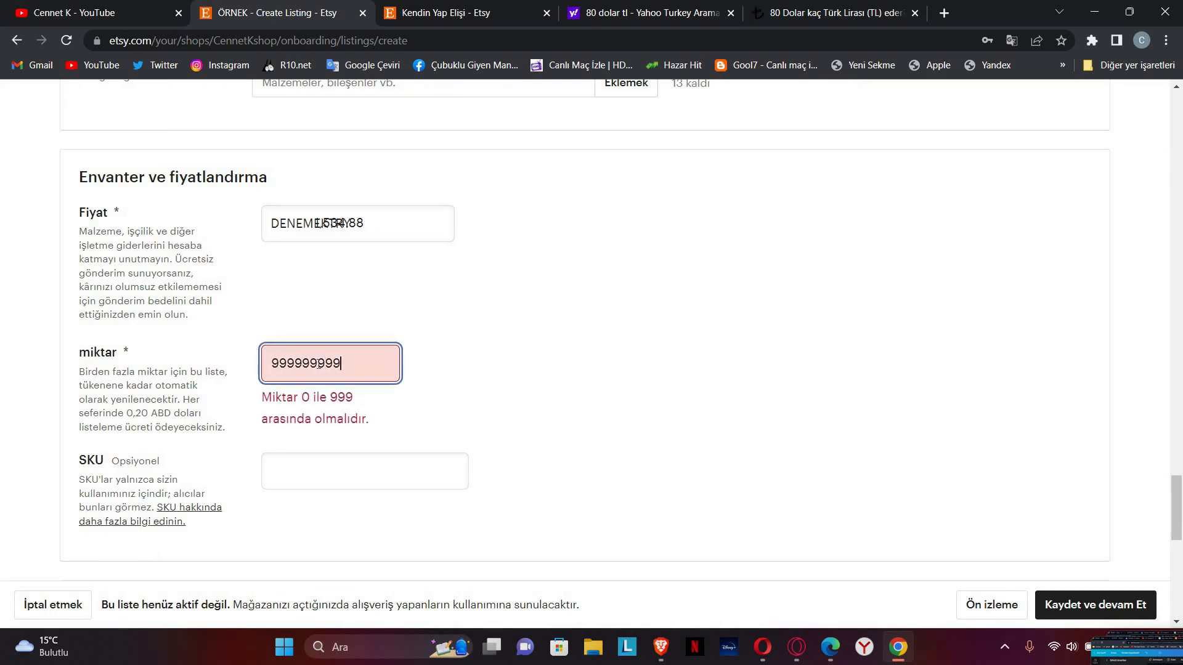
{"action": "key", "text": "BackSpace"}
{"action": "key", "text": "BackSpace"}
{"action": "key", "text": "BackSpace"}
{"action": "key", "text": "BackSpace"}
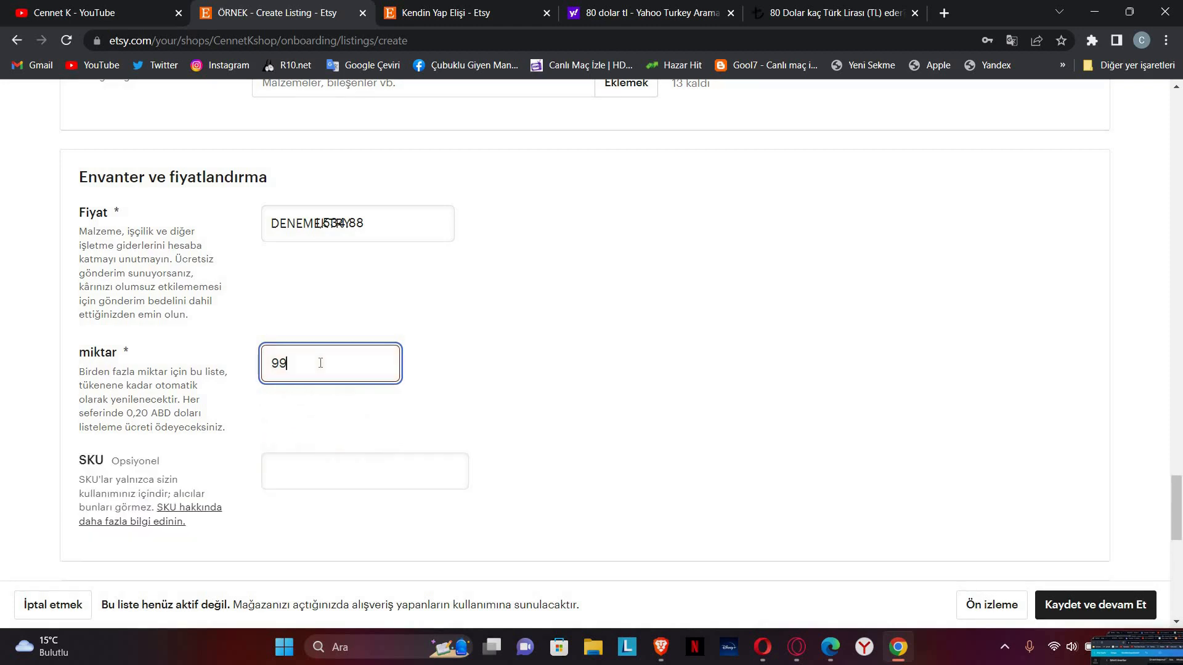
{"action": "type", "text": "9"}
{"action": "scroll", "coordinate": [323, 357], "scroll_direction": "down", "scroll_amount": 3}
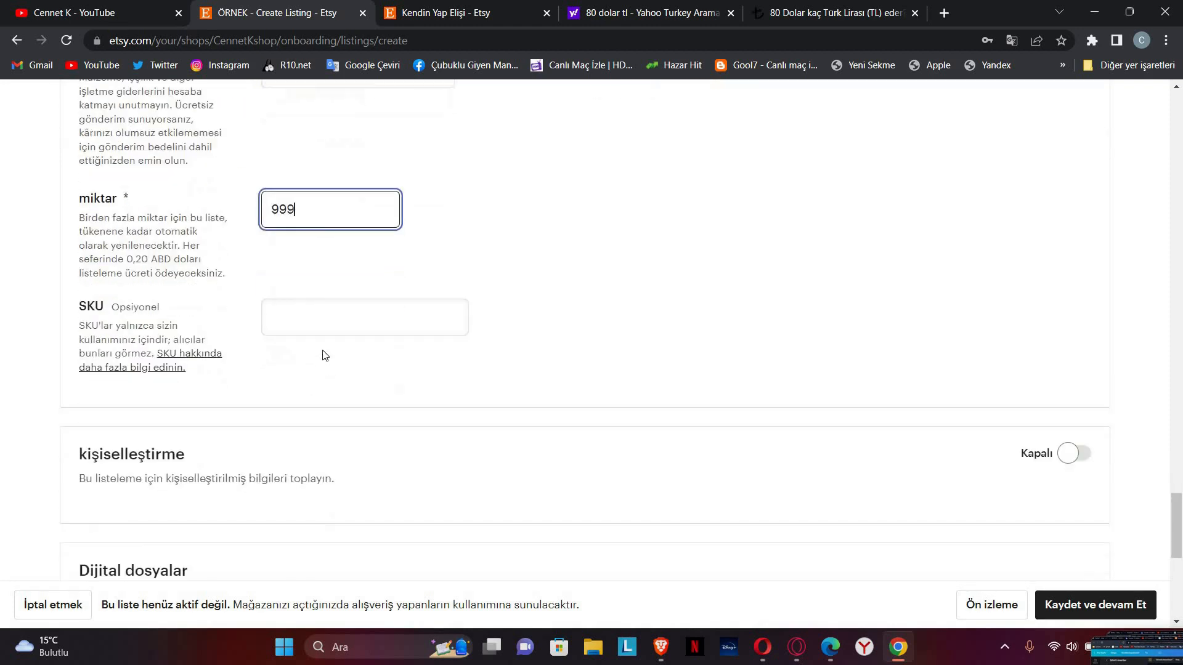
Step: Switch the kişiselleştirme toggle On and cancel the leave-page prompt to keep the draft open
{"action": "scroll", "coordinate": [123, 273], "scroll_direction": "down", "scroll_amount": 1}
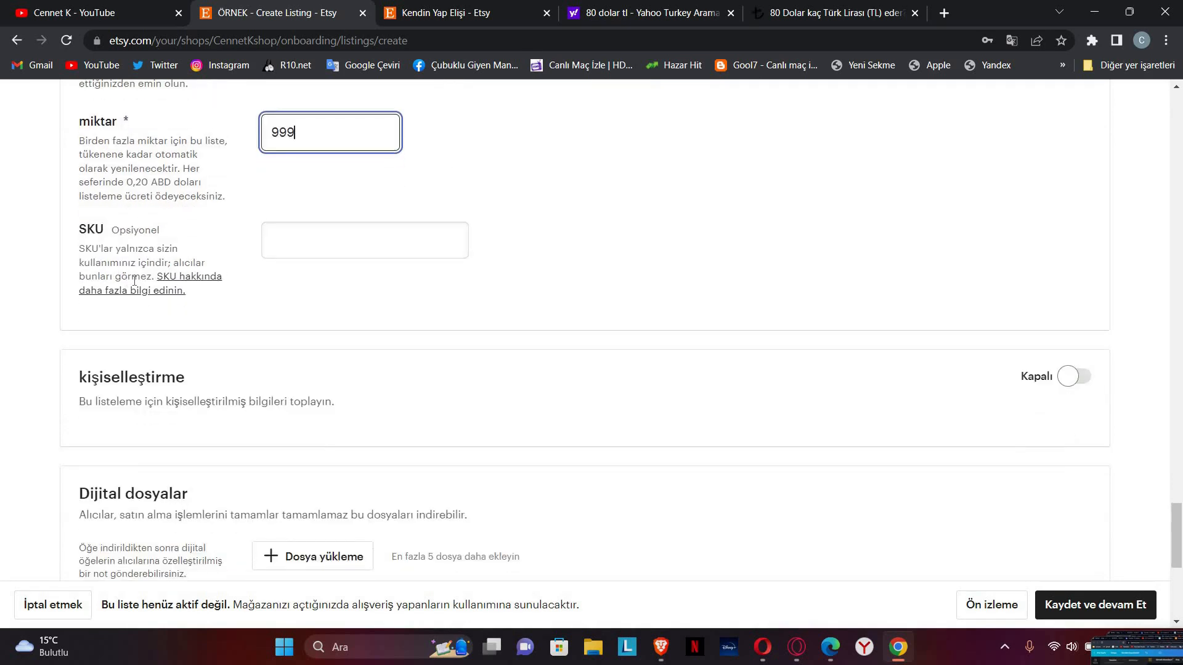
{"action": "left_click_drag", "start_coordinate": [79, 229], "coordinate": [138, 236]}
{"action": "left_click", "coordinate": [228, 244]}
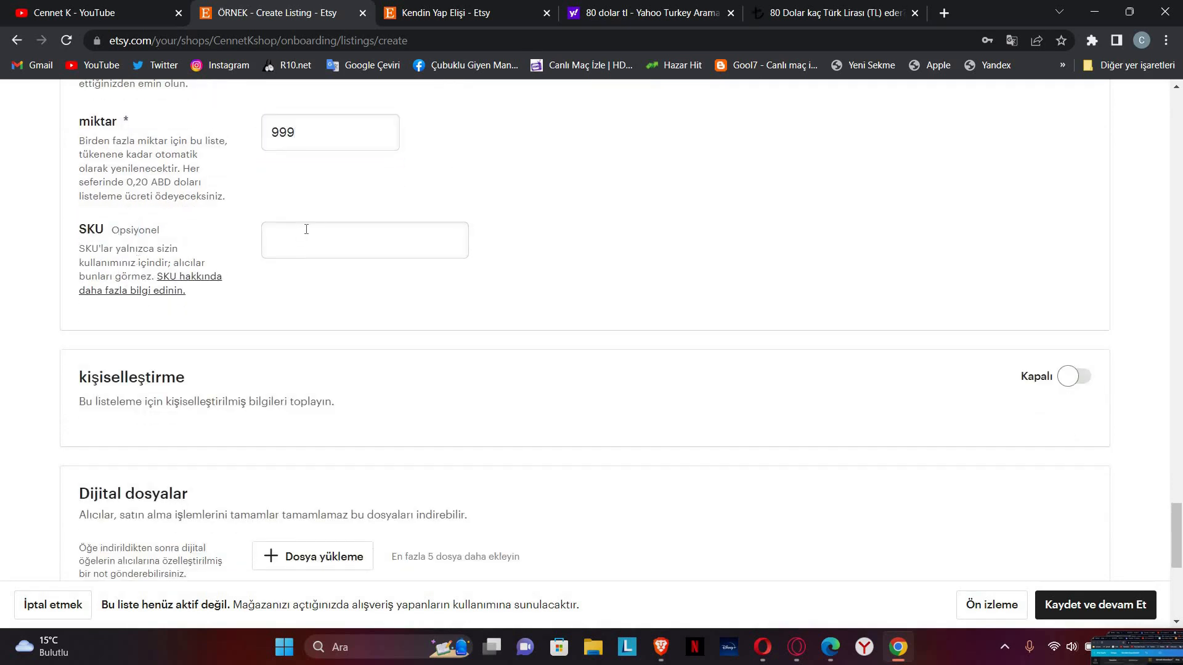
{"action": "scroll", "coordinate": [813, 283], "scroll_direction": "down", "scroll_amount": 2}
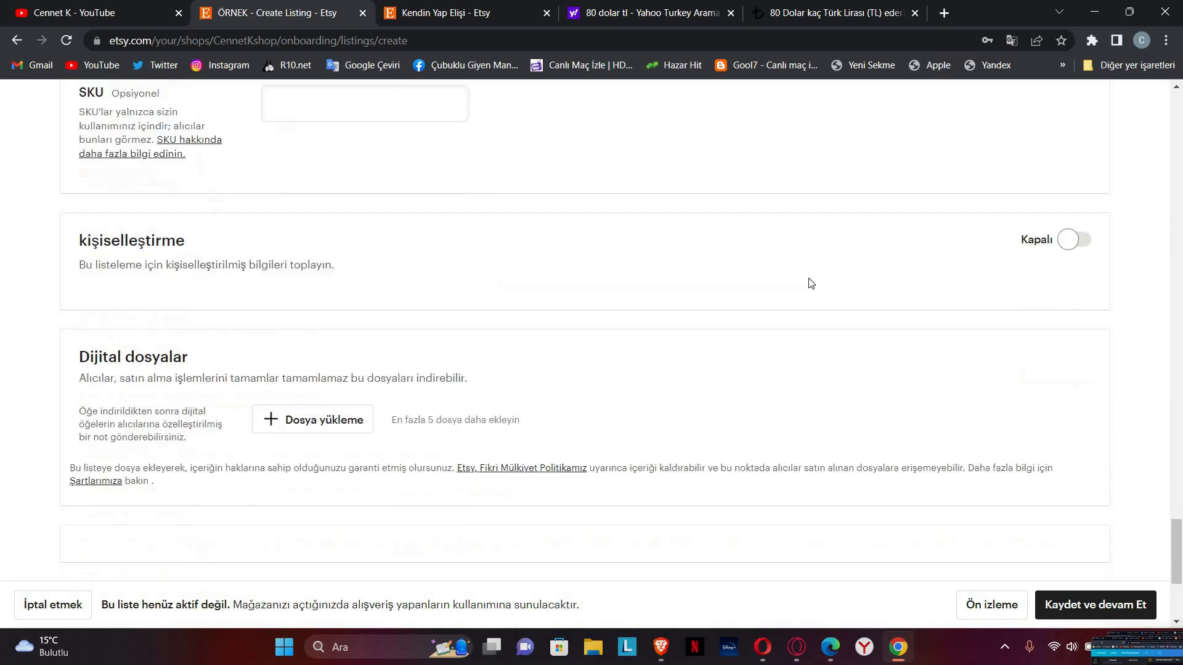
{"action": "left_click", "coordinate": [1070, 229]}
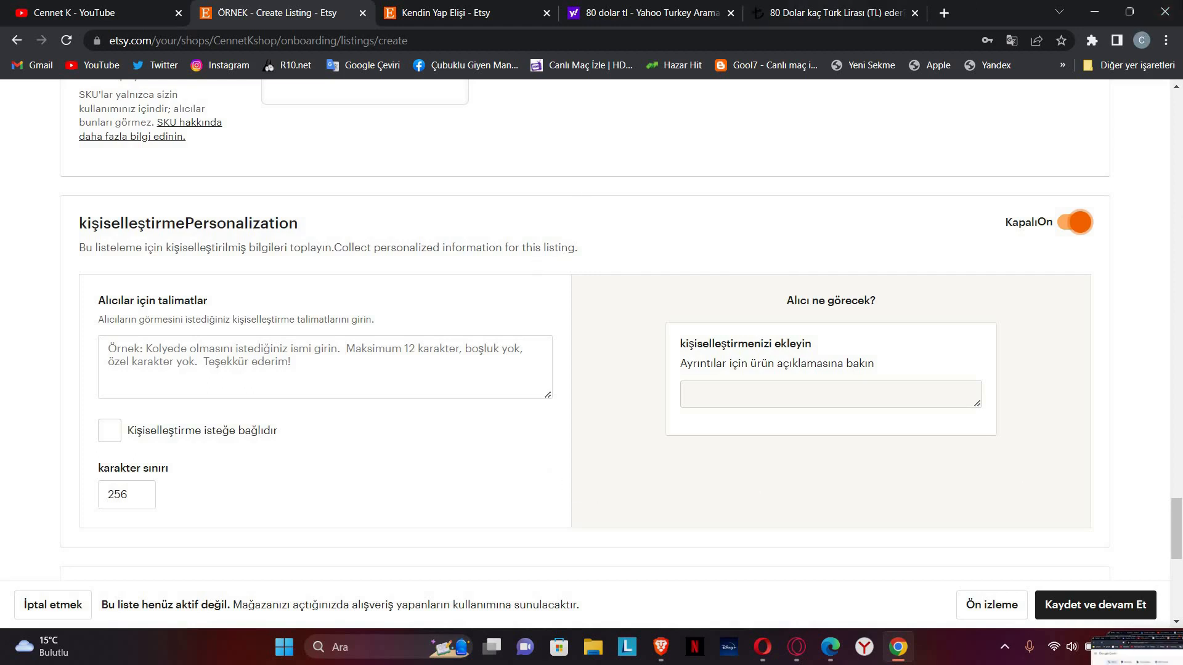
{"action": "left_click", "coordinate": [1164, 11]}
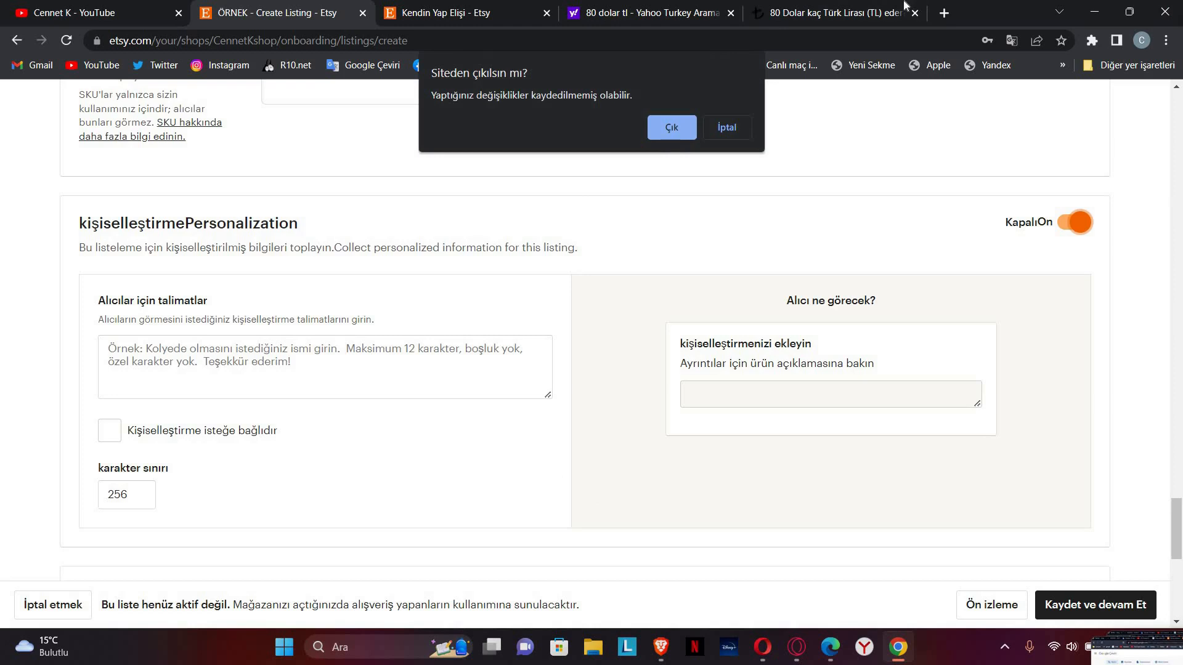
{"action": "left_click", "coordinate": [726, 129]}
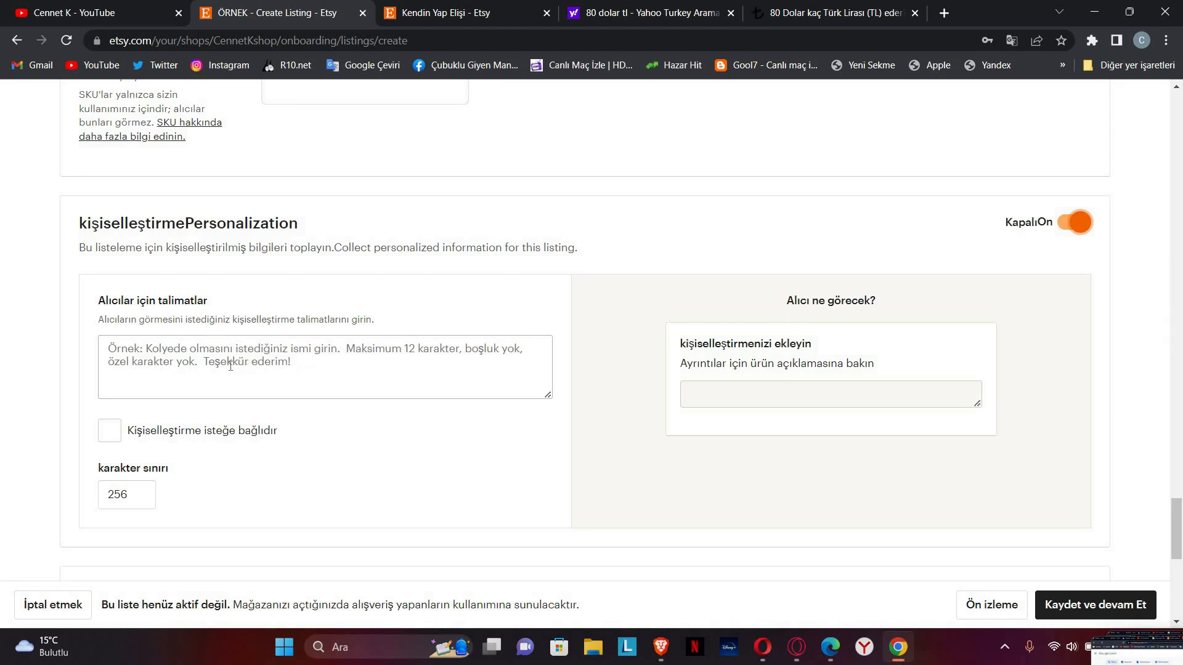
Step: Write buyer instructions asking them to clearly give their name and the venue name for the invitation
{"action": "left_click", "coordinate": [175, 358]}
{"action": "type", "text": "Davt"}
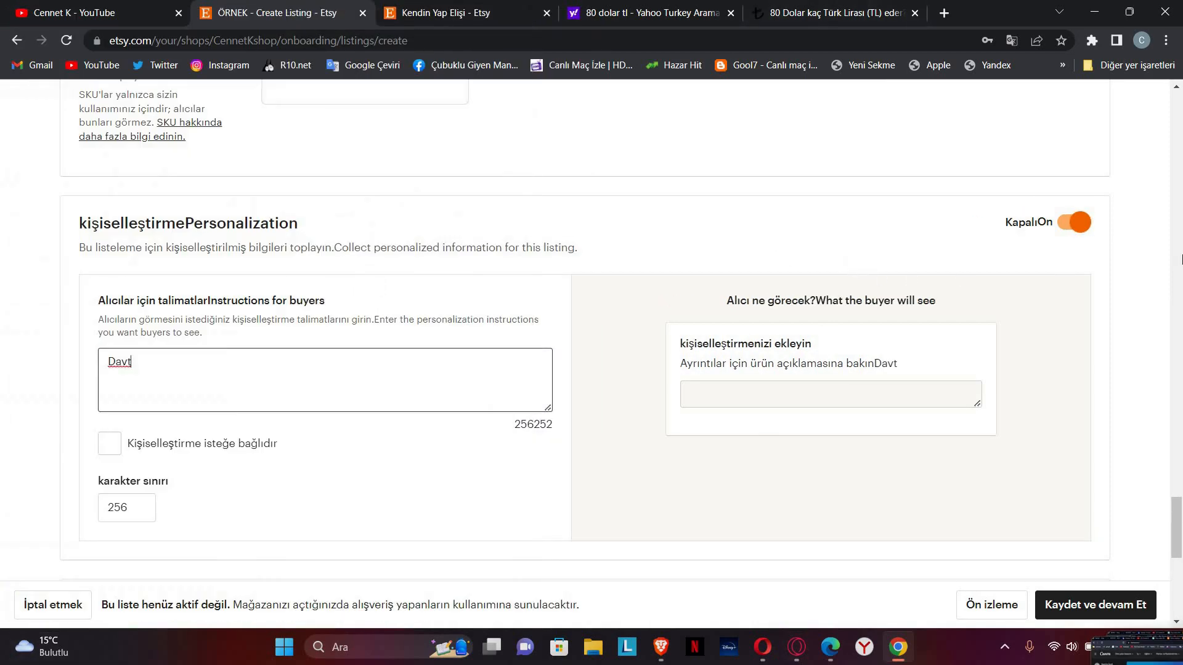
{"action": "key", "text": "BackSpace"}
{"action": "type", "text": "etiye"}
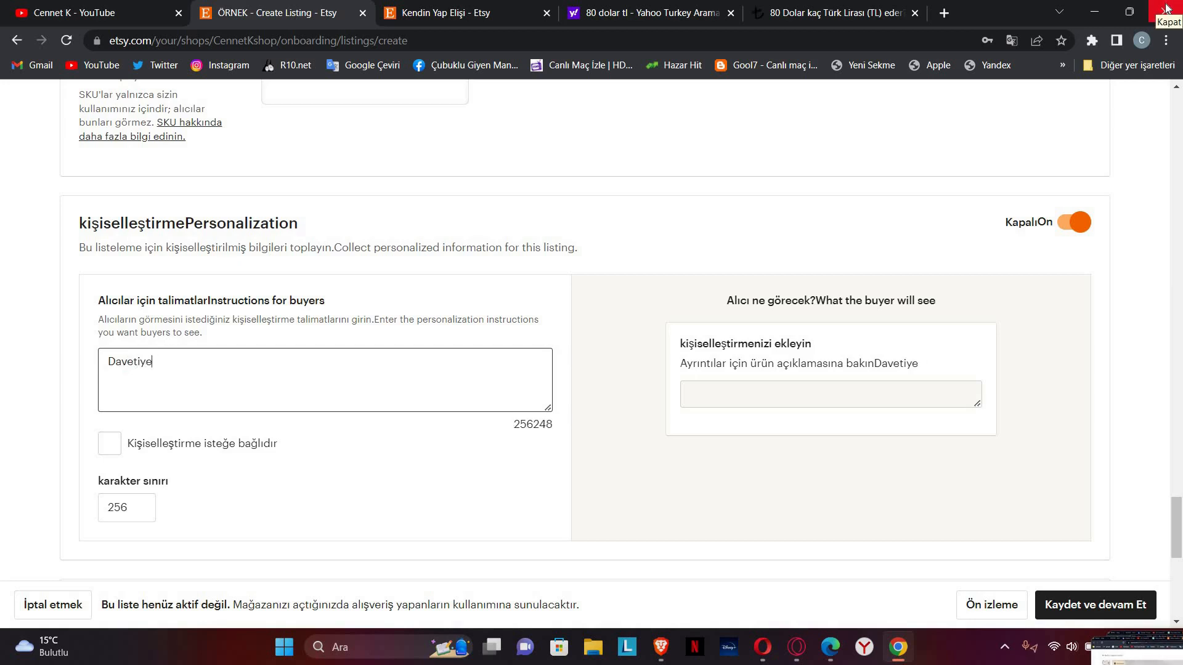
{"action": "type", "text": "de olma"}
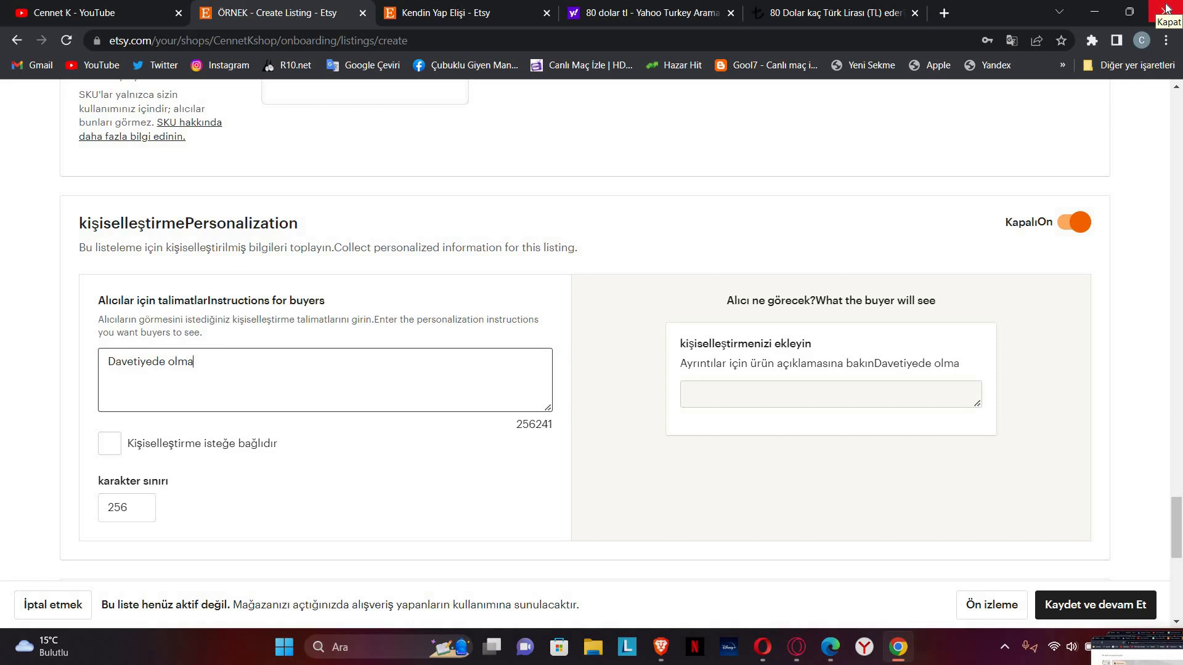
{"action": "type", "text": "sını istediği"}
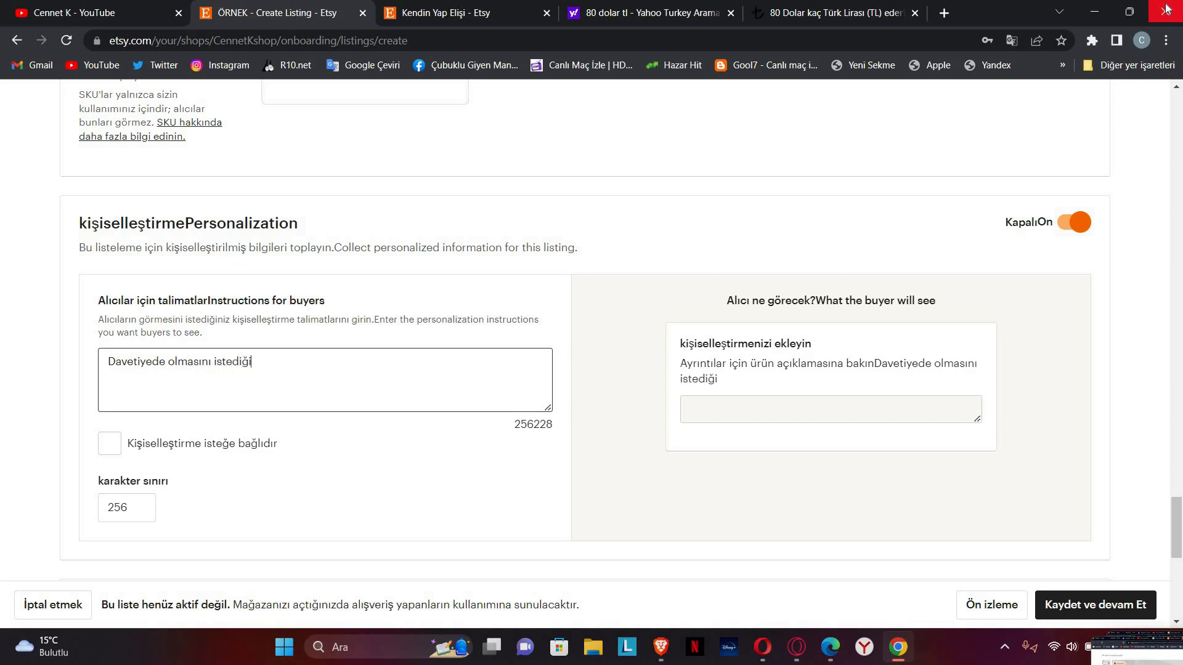
{"action": "type", "text": "niz ismini"}
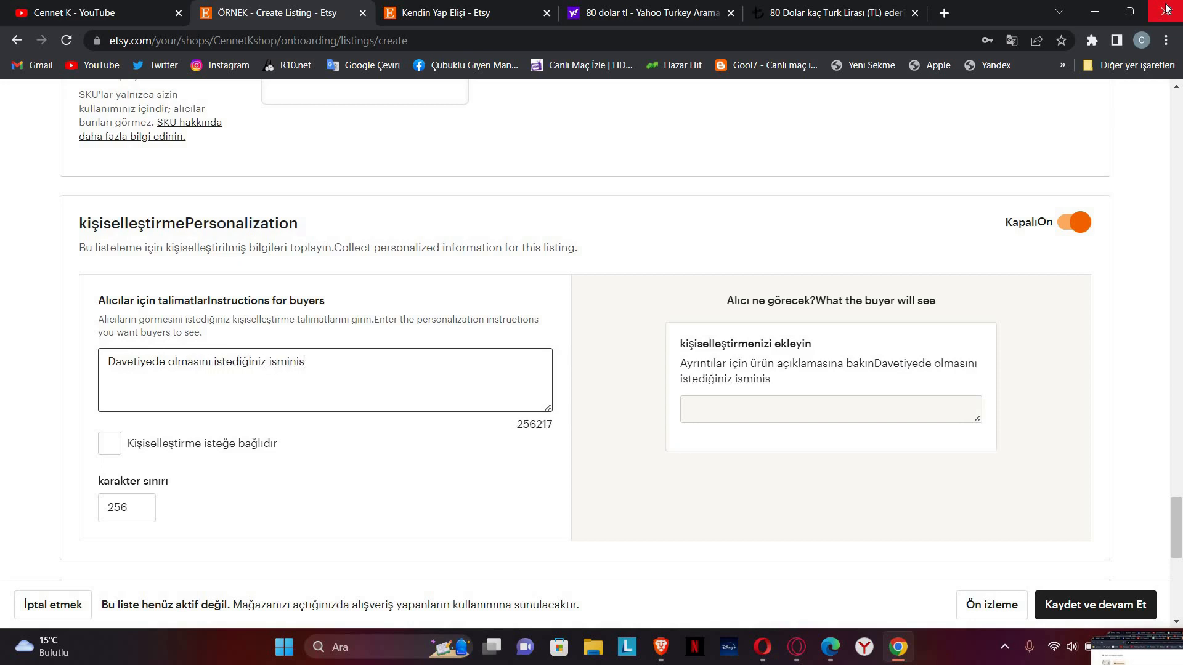
{"action": "type", "text": "zi mekan"}
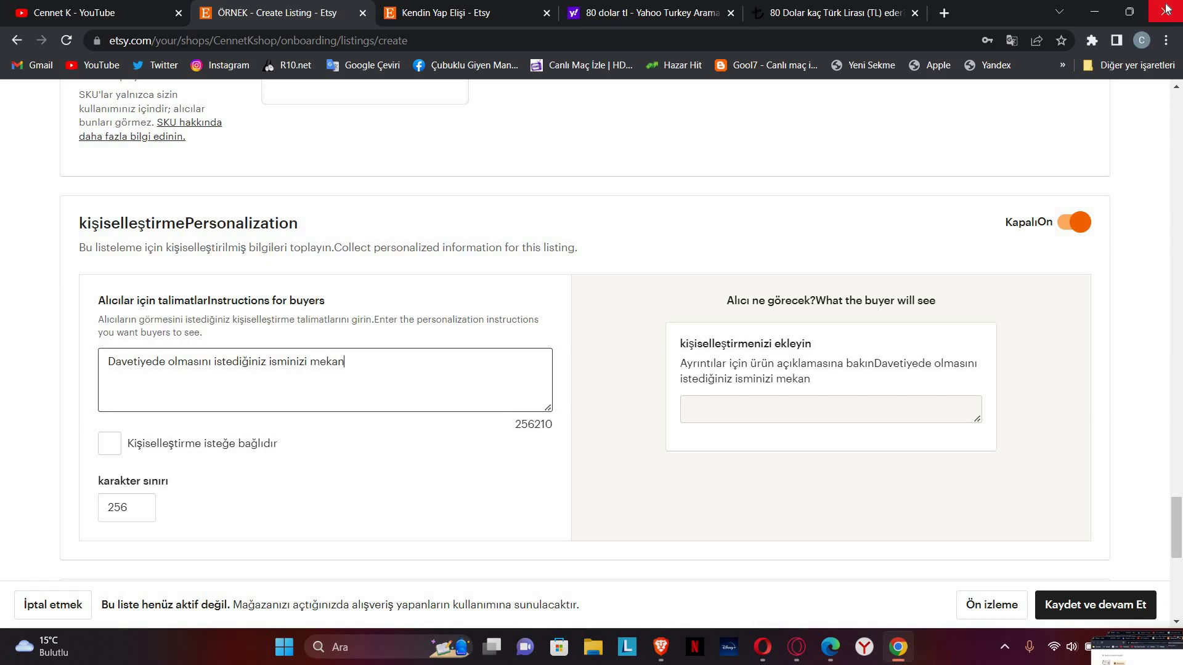
{"action": "type", "text": " ismini bur"}
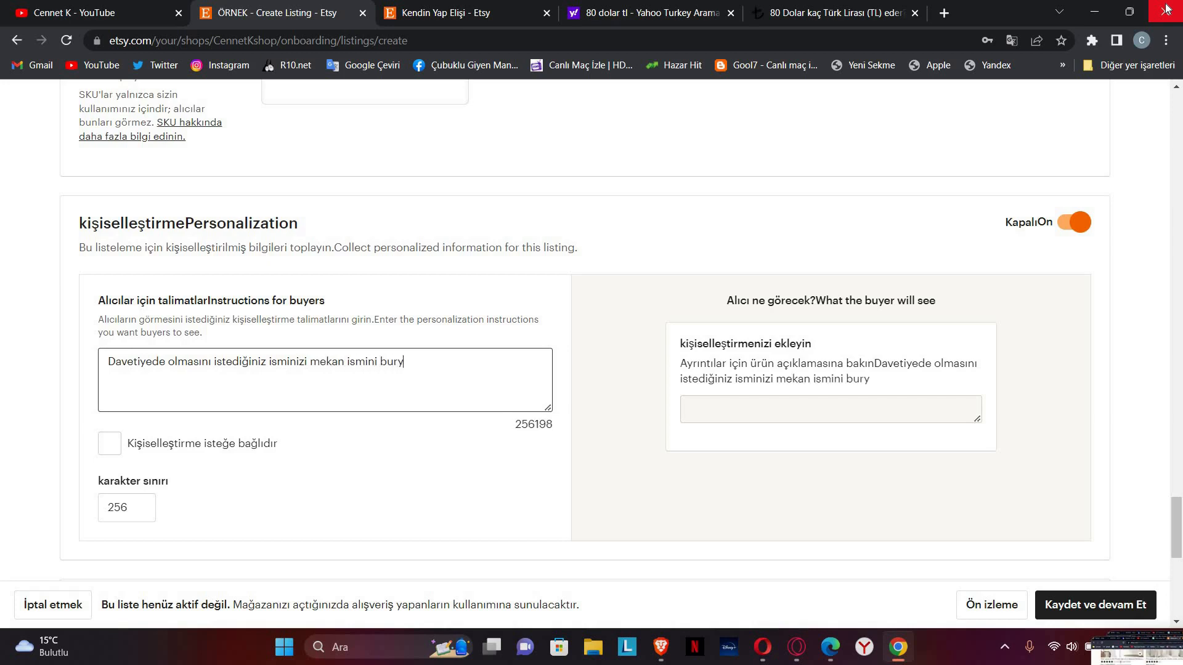
{"action": "type", "text": "aya aç"}
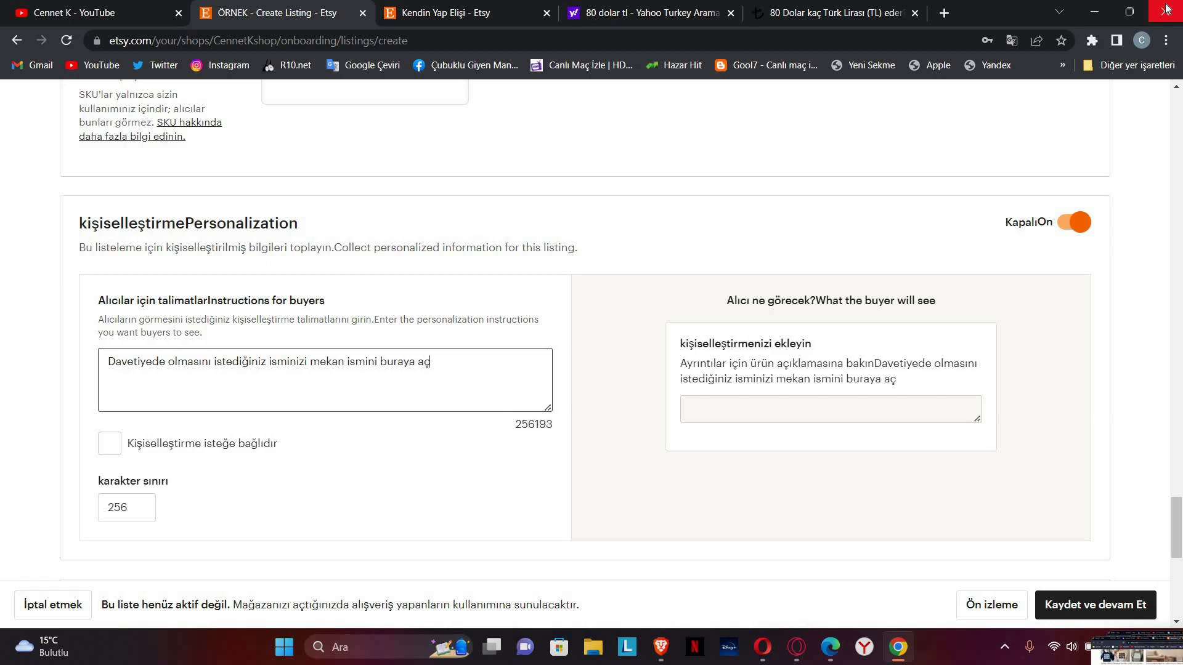
{"action": "type", "text": "ık bir"}
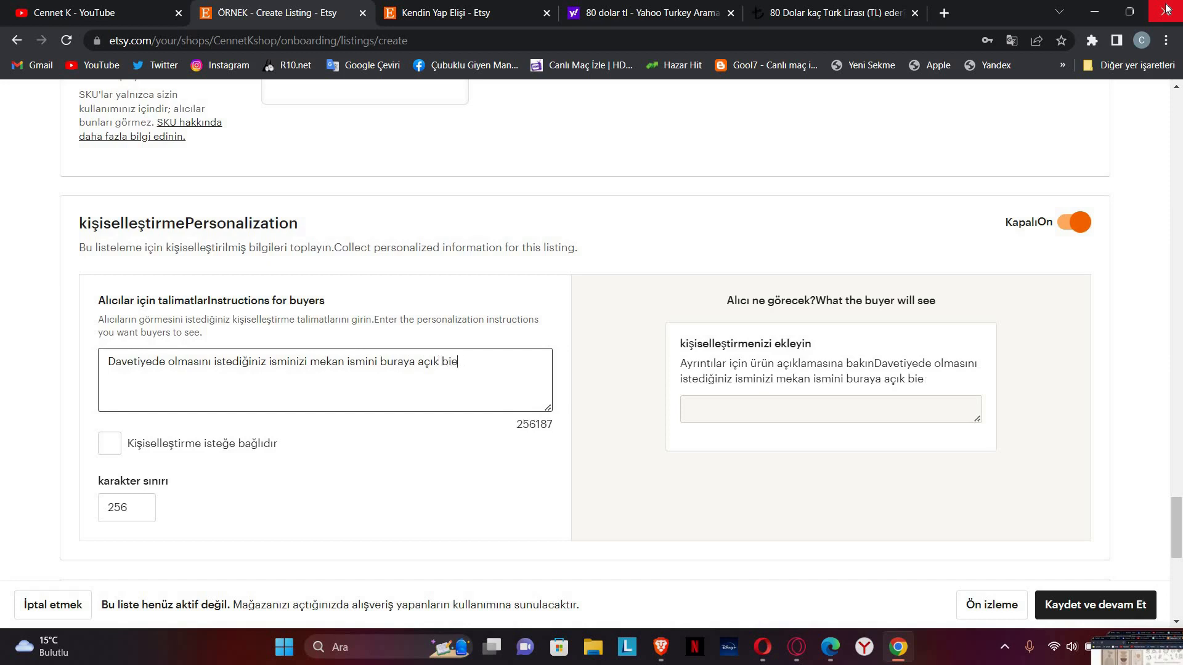
{"action": "type", "text": " şeki"}
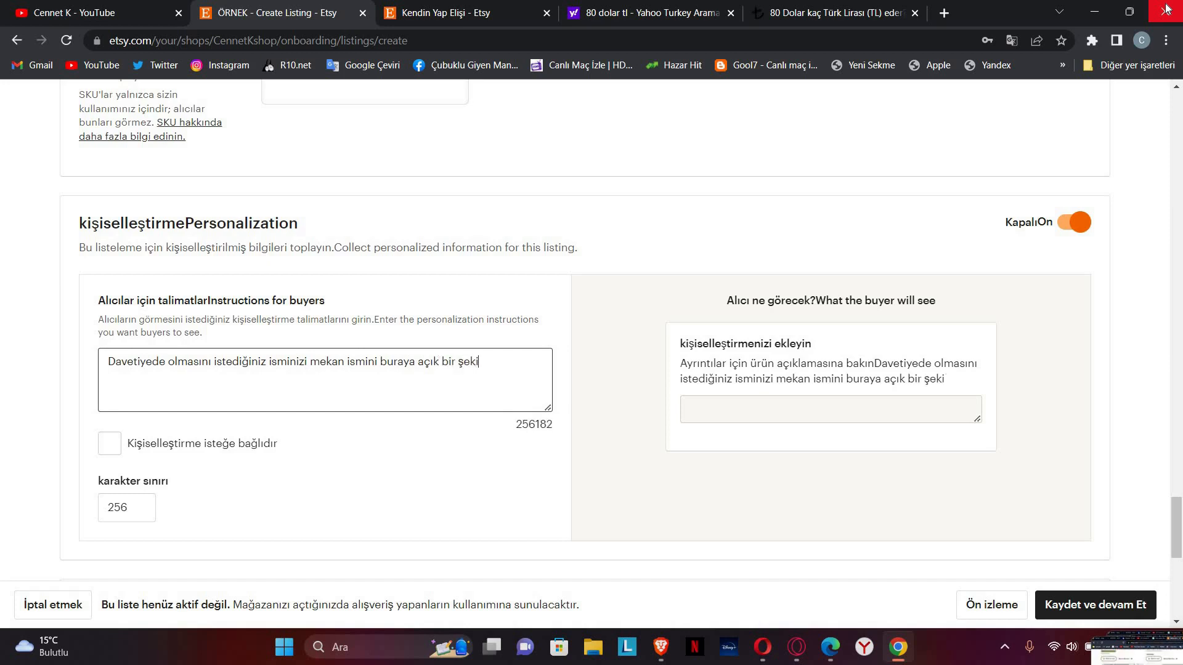
{"action": "type", "text": "lde ya"}
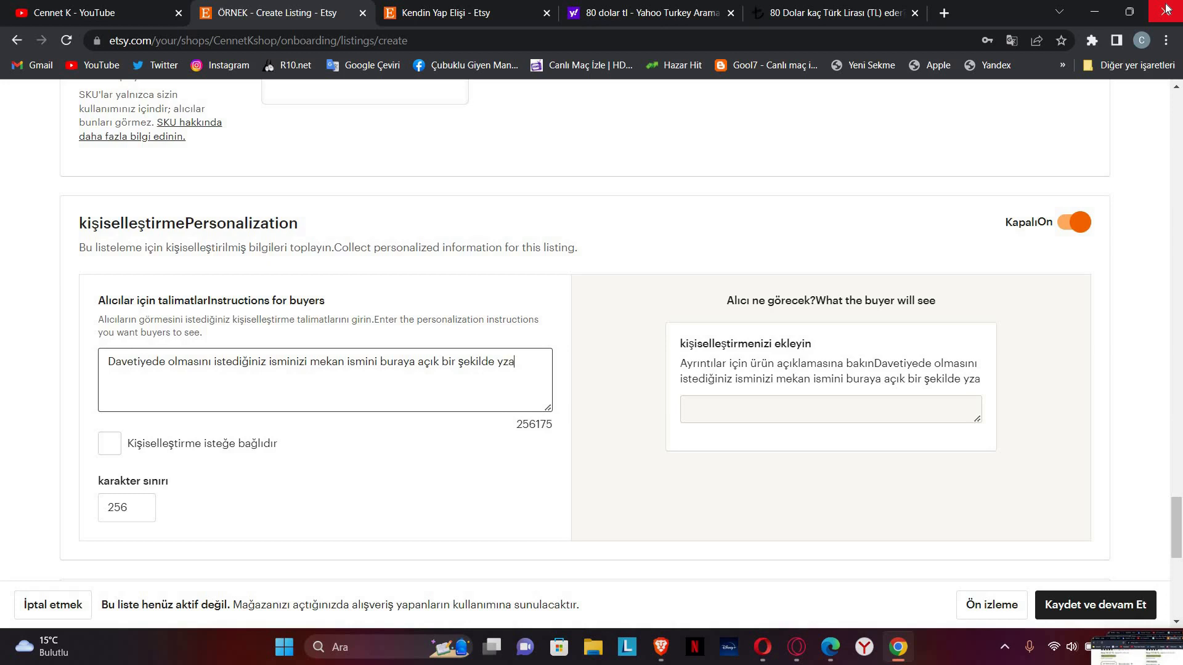
{"action": "type", "text": "zıız"}
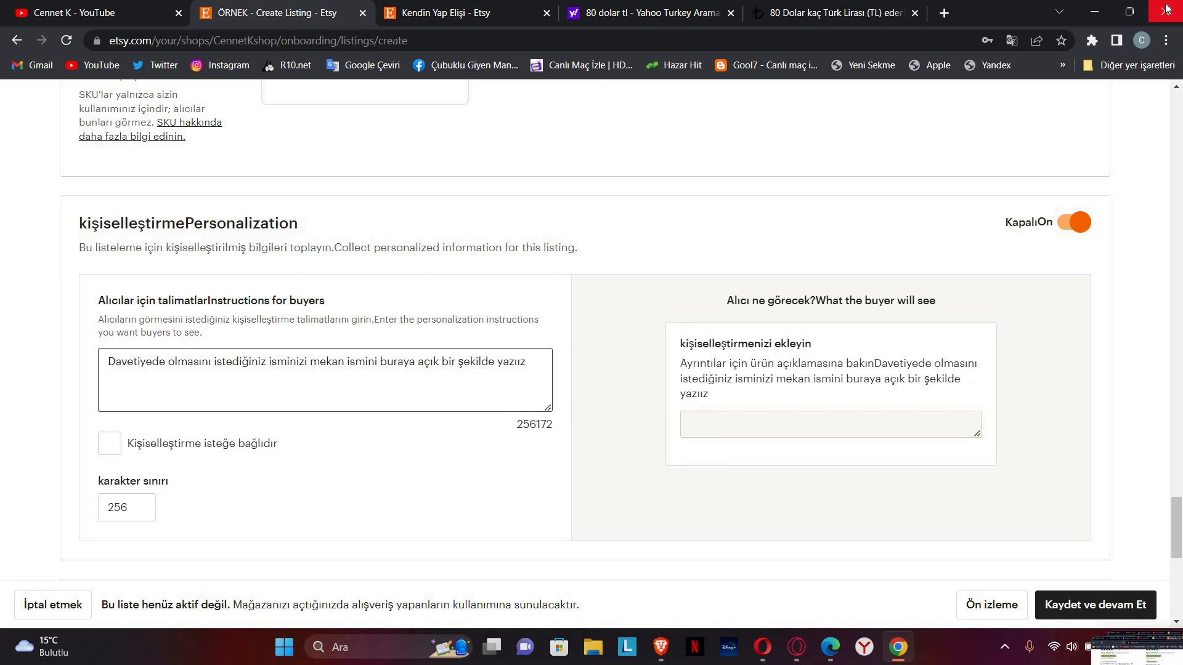
{"action": "key", "text": "BackSpace"}
{"action": "key", "text": "BackSpace"}
{"action": "type", "text": "nız."}
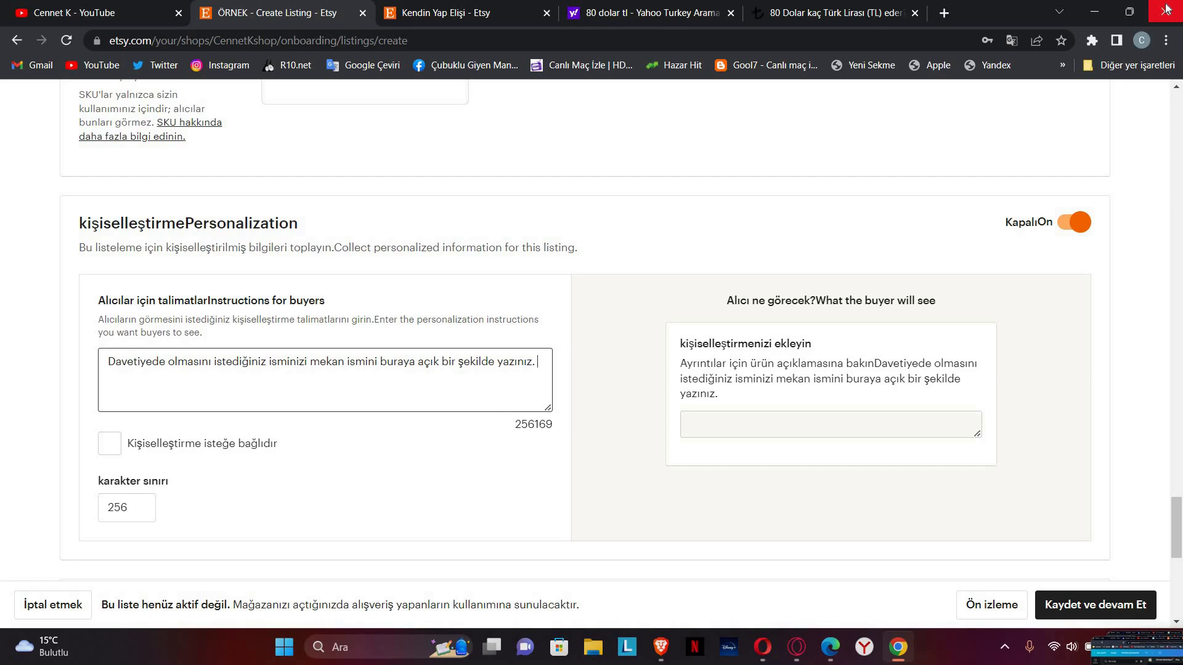
{"action": "left_click", "coordinate": [1057, 136]}
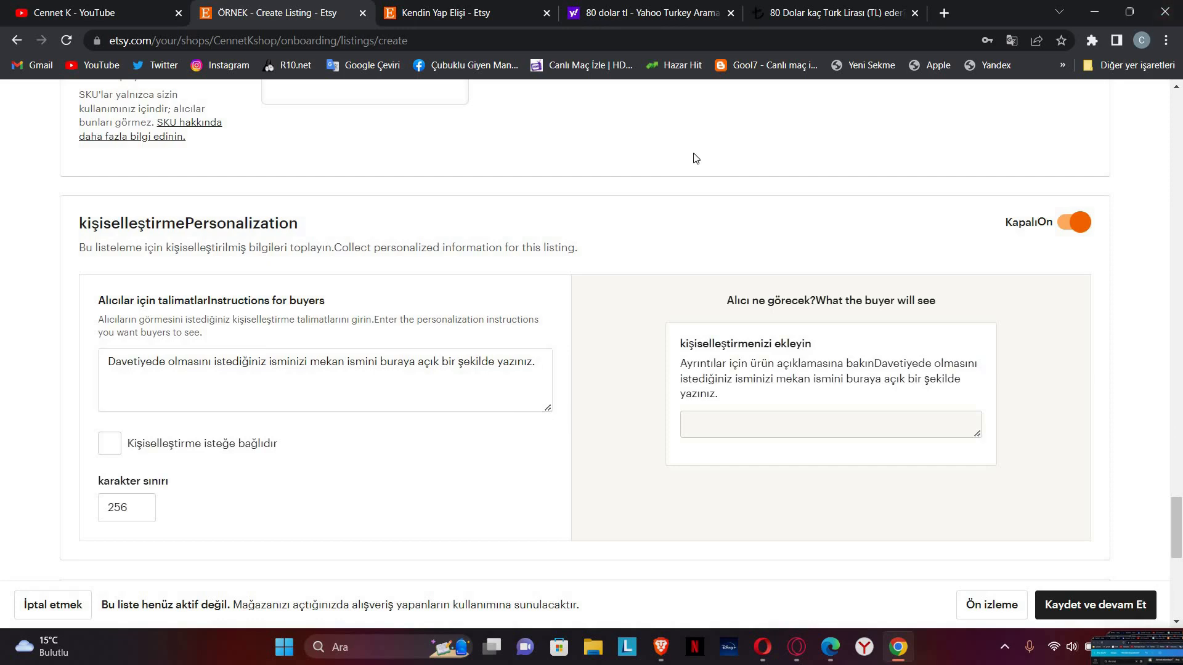
Step: Lower the personalization character limit to 150
{"action": "scroll", "coordinate": [651, 263], "scroll_direction": "down", "scroll_amount": 3}
{"action": "left_click_drag", "start_coordinate": [105, 281], "coordinate": [136, 301]}
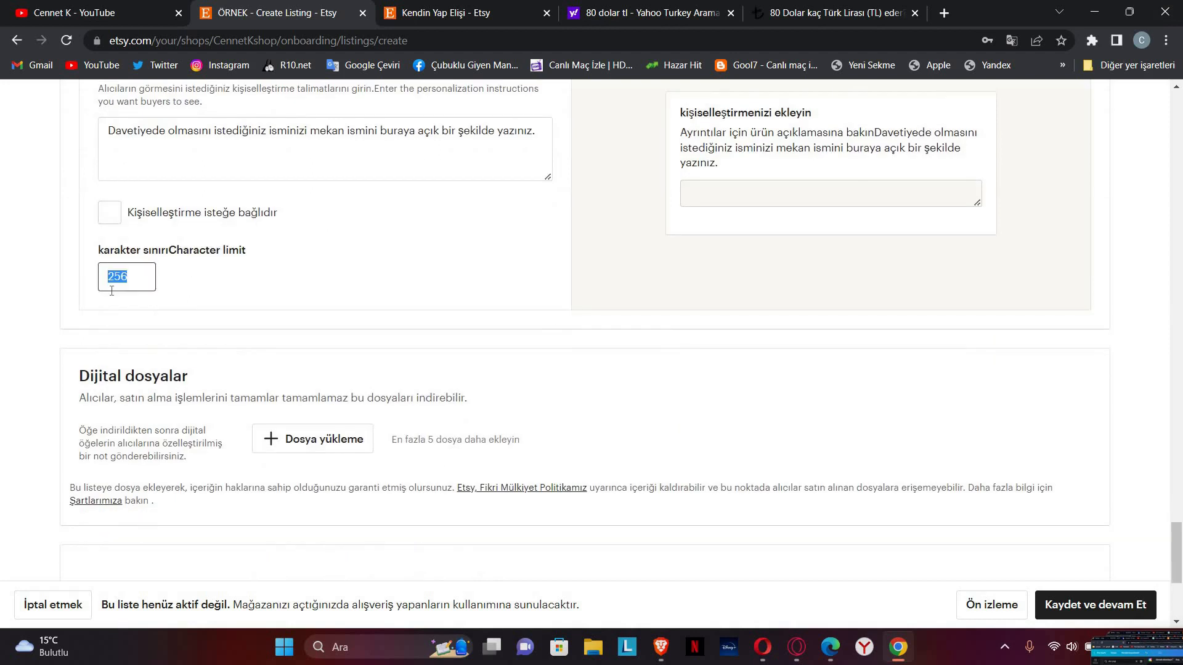
{"action": "type", "text": "150"}
{"action": "left_click", "coordinate": [412, 329]}
{"action": "scroll", "coordinate": [211, 330], "scroll_direction": "down", "scroll_amount": 2}
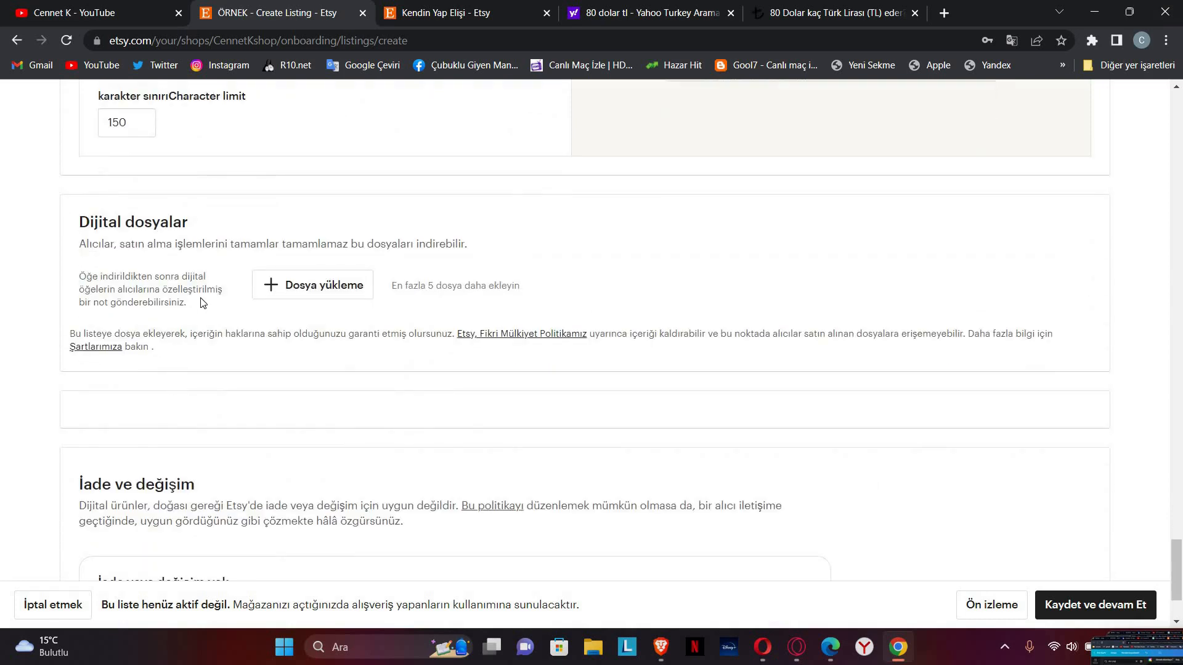
{"action": "left_click", "coordinate": [1094, 11]}
Step: In the KANAL folder, select the AMAZON ÜRÜN BULMA design image
{"action": "left_click", "coordinate": [1094, 12]}
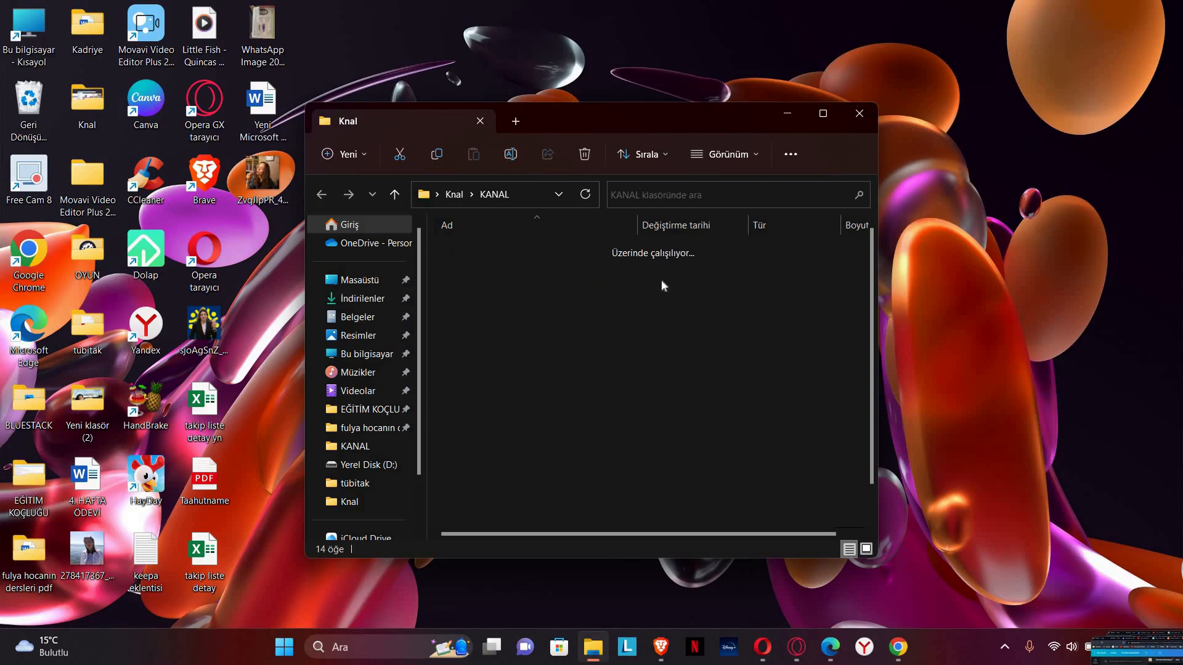
{"action": "scroll", "coordinate": [596, 394], "scroll_direction": "down", "scroll_amount": 2}
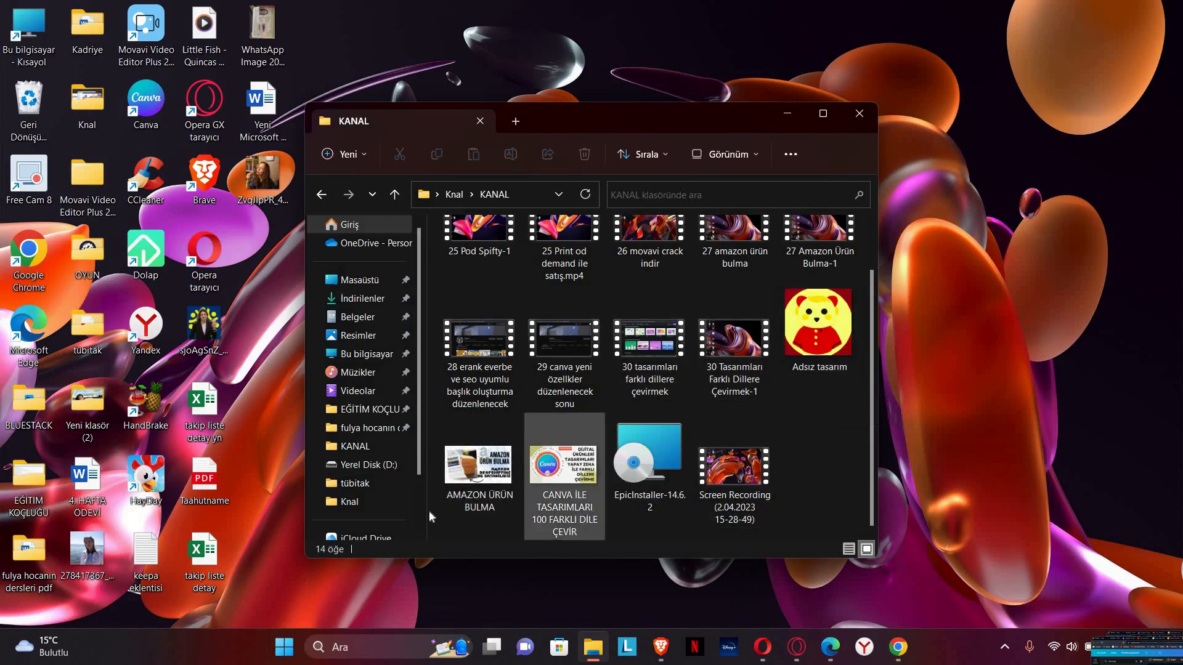
{"action": "left_click_drag", "start_coordinate": [496, 477], "coordinate": [553, 470]}
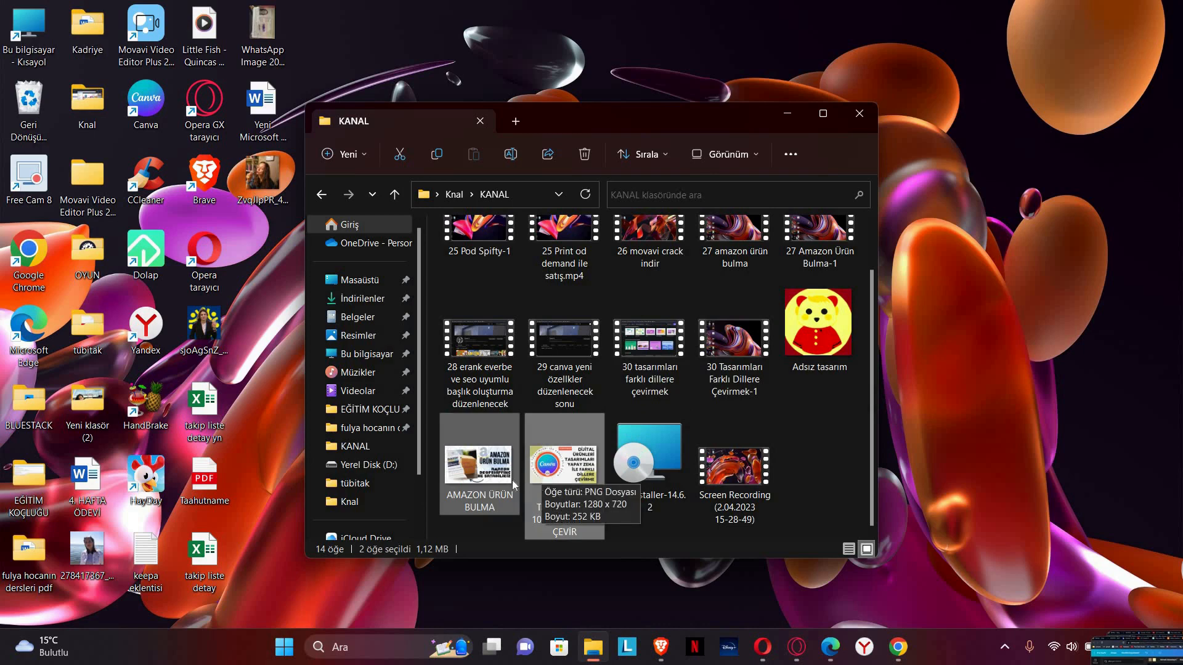
Step: Set the Canva design's download file type to PDF Baskı
{"action": "left_click", "coordinate": [657, 652]}
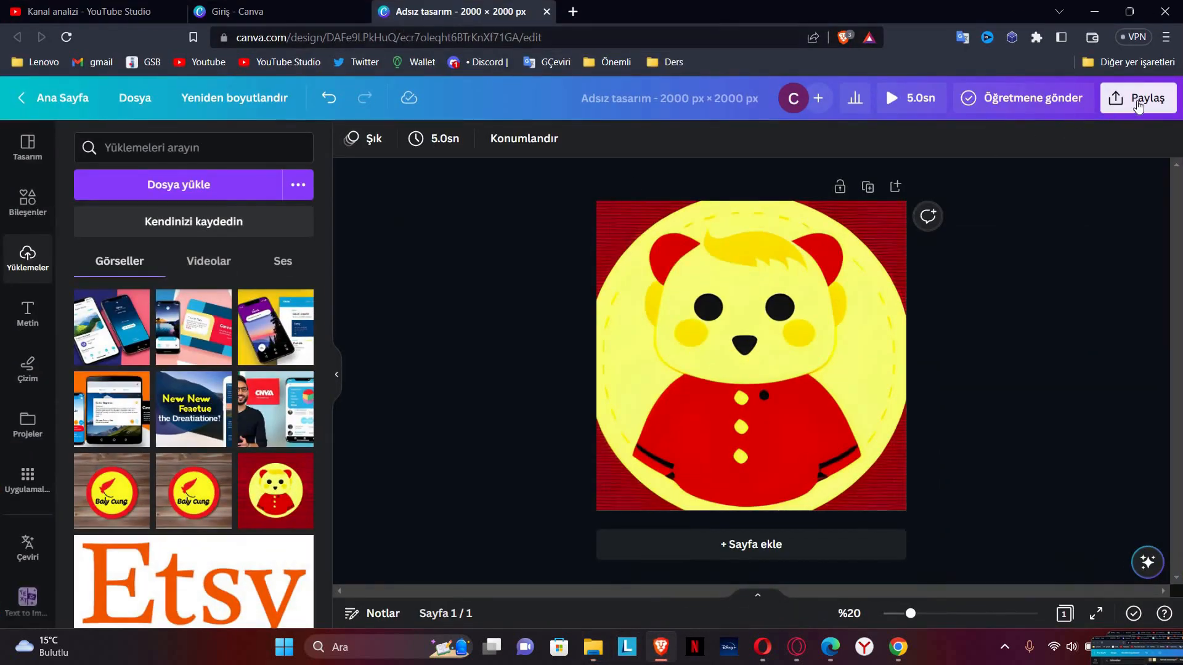
{"action": "left_click", "coordinate": [1138, 103]}
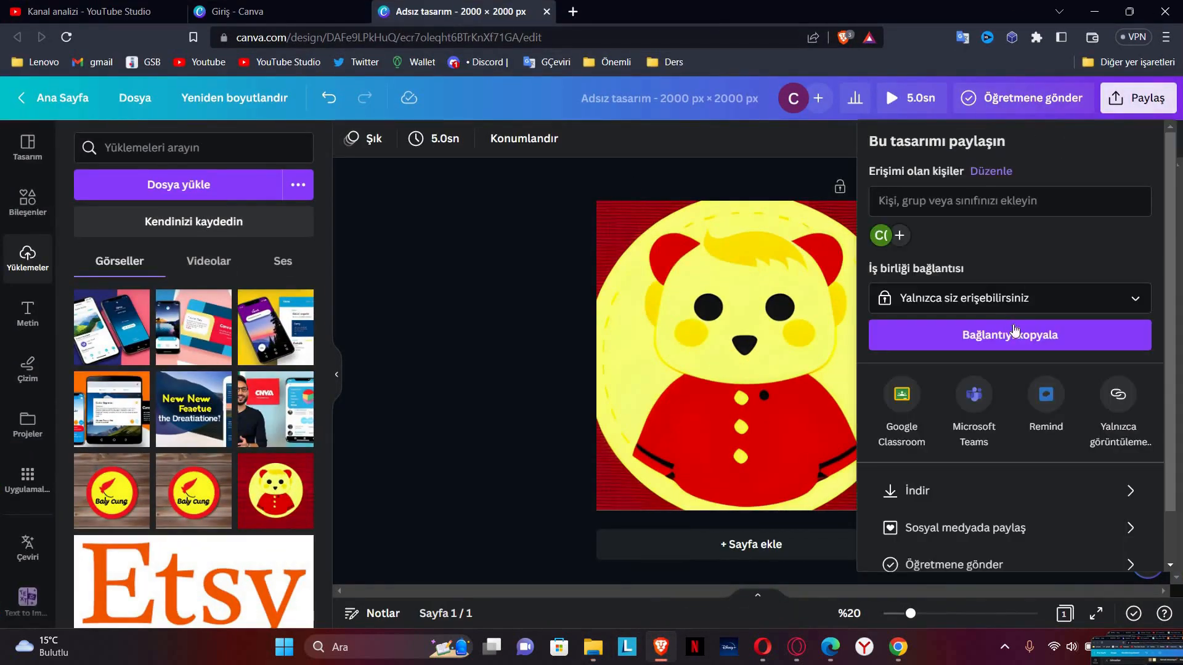
{"action": "left_click", "coordinate": [1004, 493]}
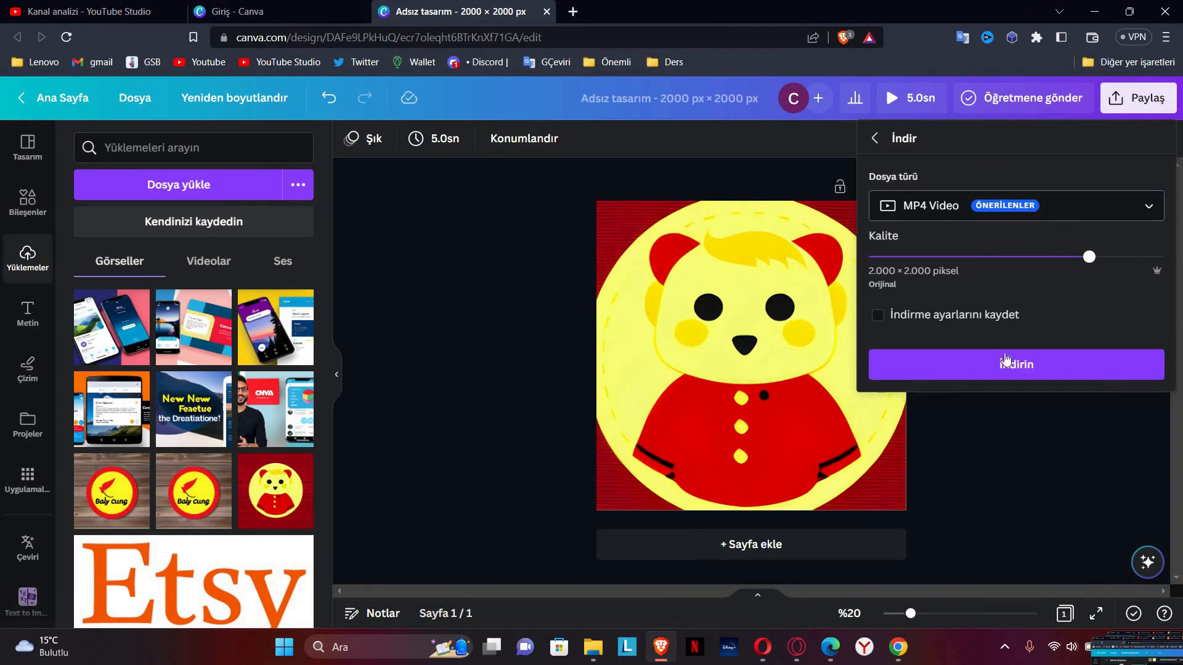
{"action": "left_click", "coordinate": [1016, 205]}
{"action": "left_click", "coordinate": [943, 382]}
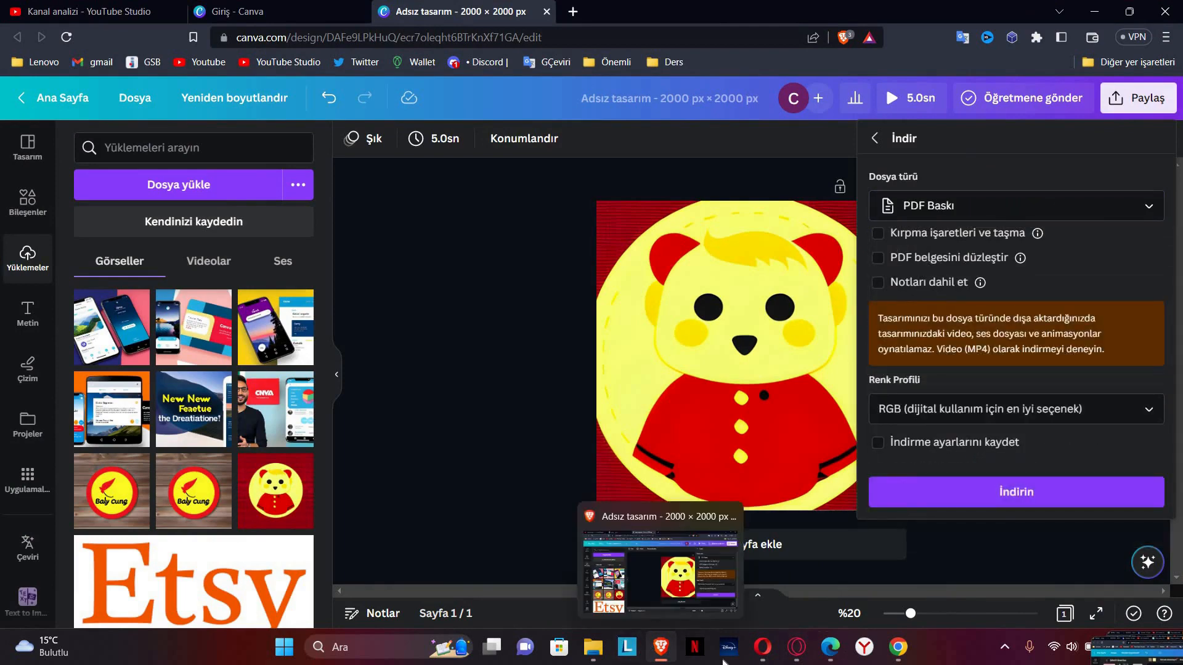
{"action": "left_click", "coordinate": [592, 647]}
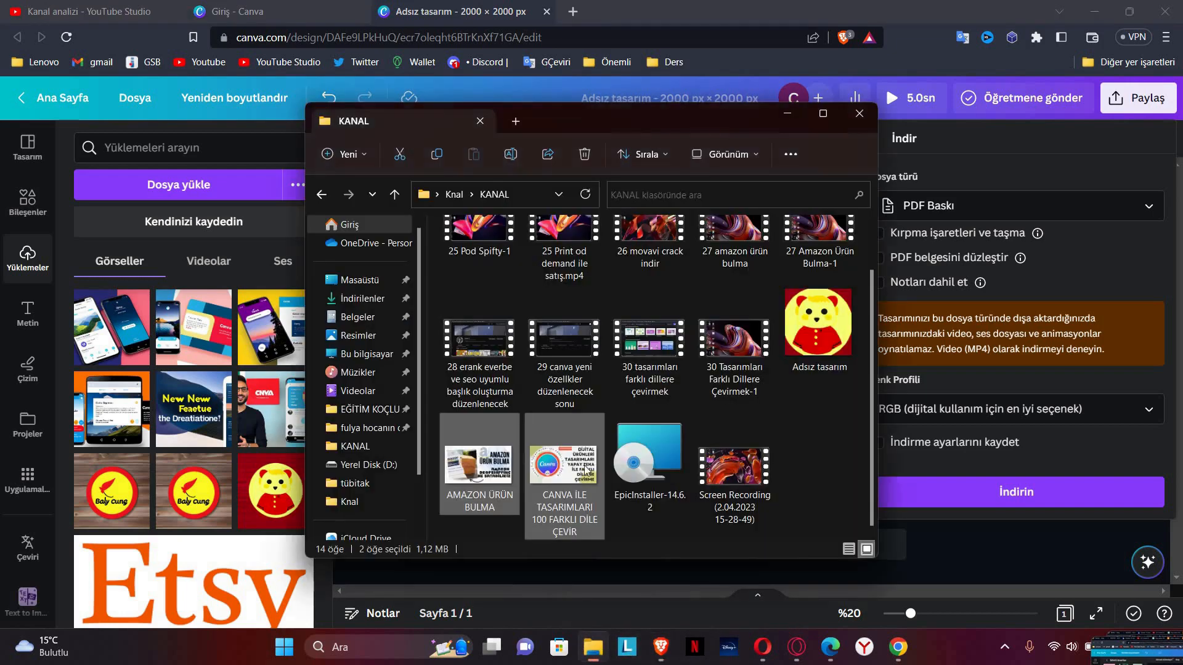
Step: Compress the Adsız tasarım image into a zip named 'örnek video'
{"action": "left_click_drag", "start_coordinate": [477, 522], "coordinate": [558, 474]}
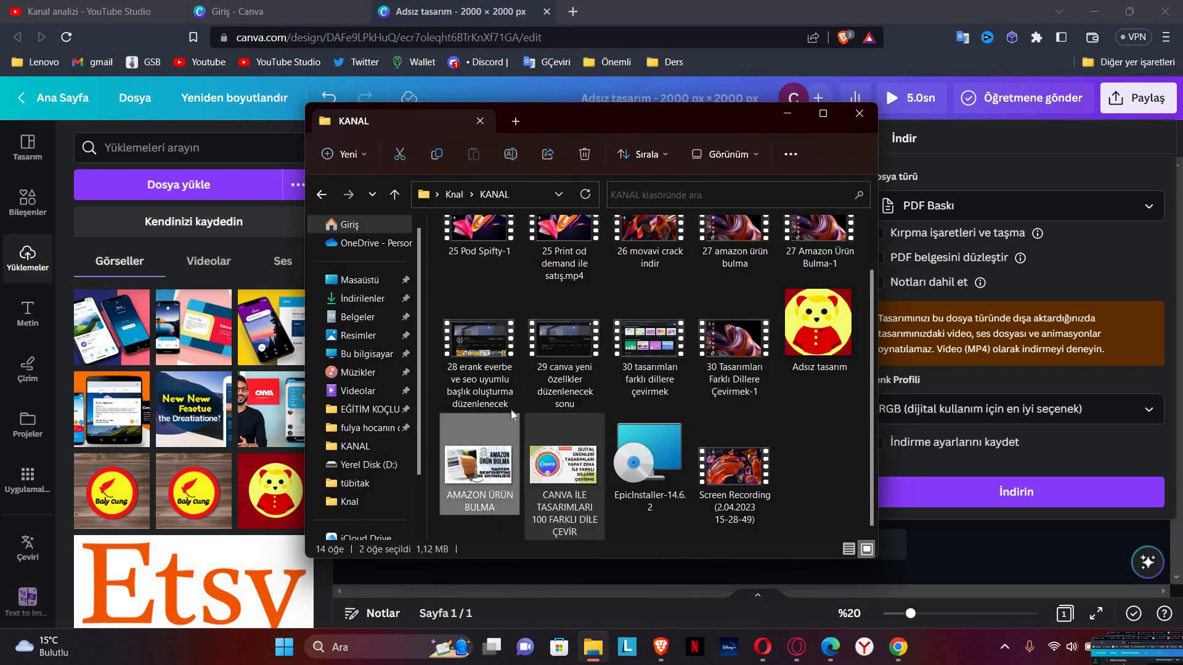
{"action": "right_click", "coordinate": [512, 416]}
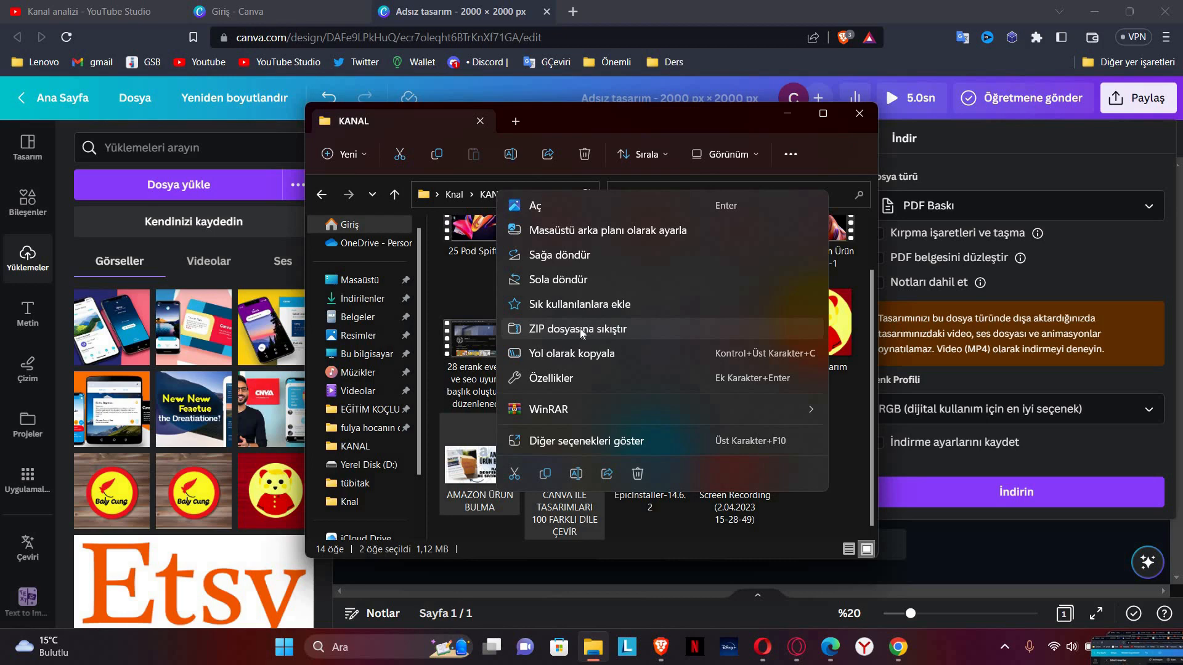
{"action": "left_click", "coordinate": [810, 509]}
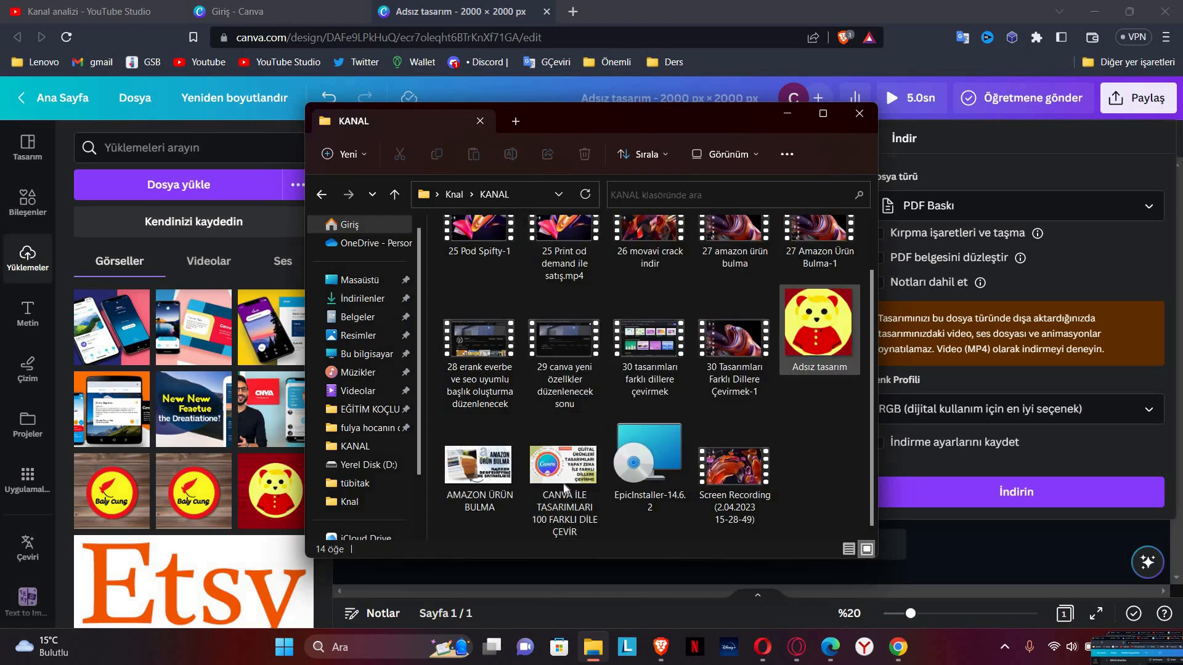
{"action": "left_click", "coordinate": [826, 360]}
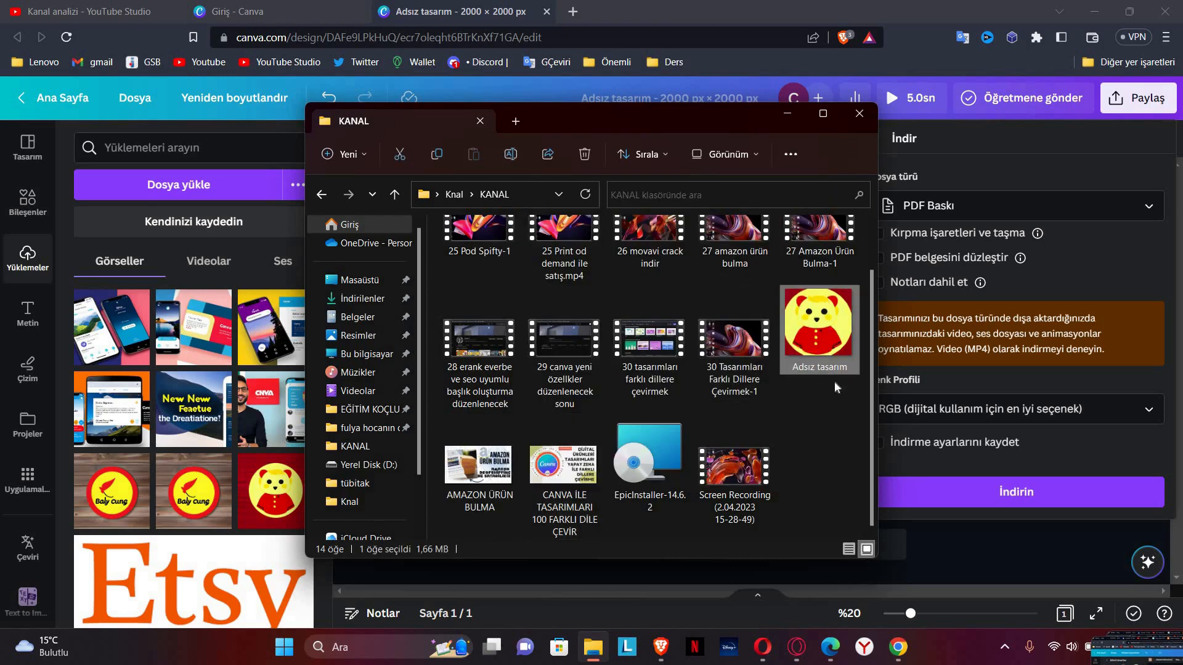
{"action": "right_click", "coordinate": [834, 387]}
{"action": "left_click", "coordinate": [888, 412]}
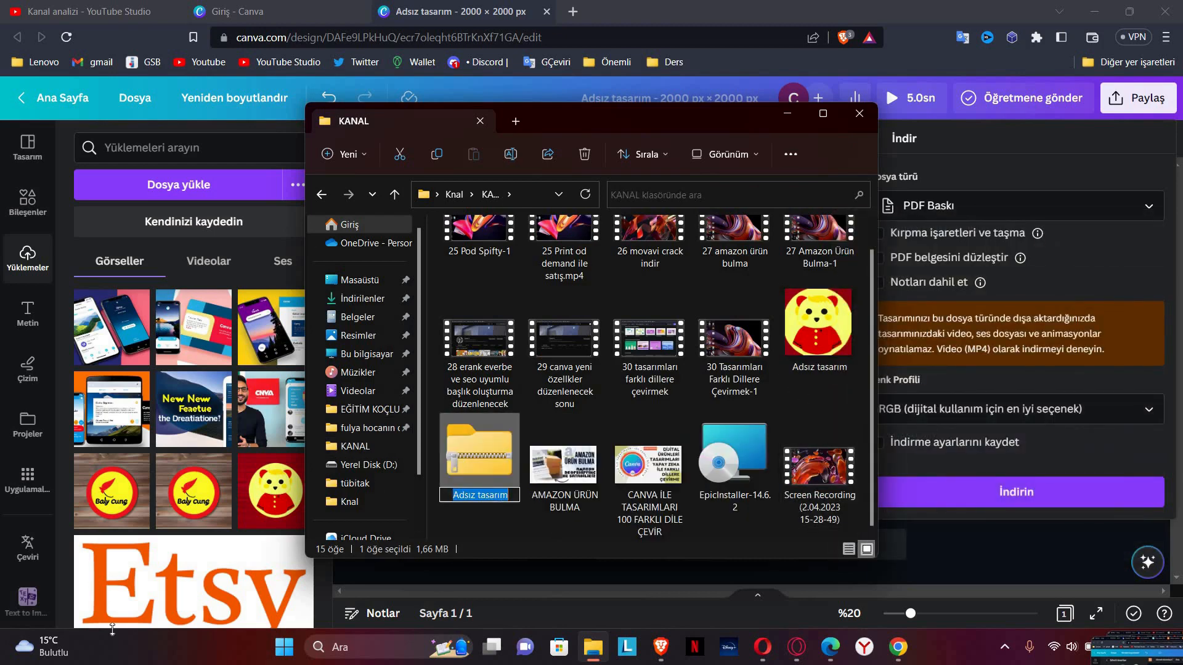
{"action": "mouse_move", "coordinate": [112, 646]}
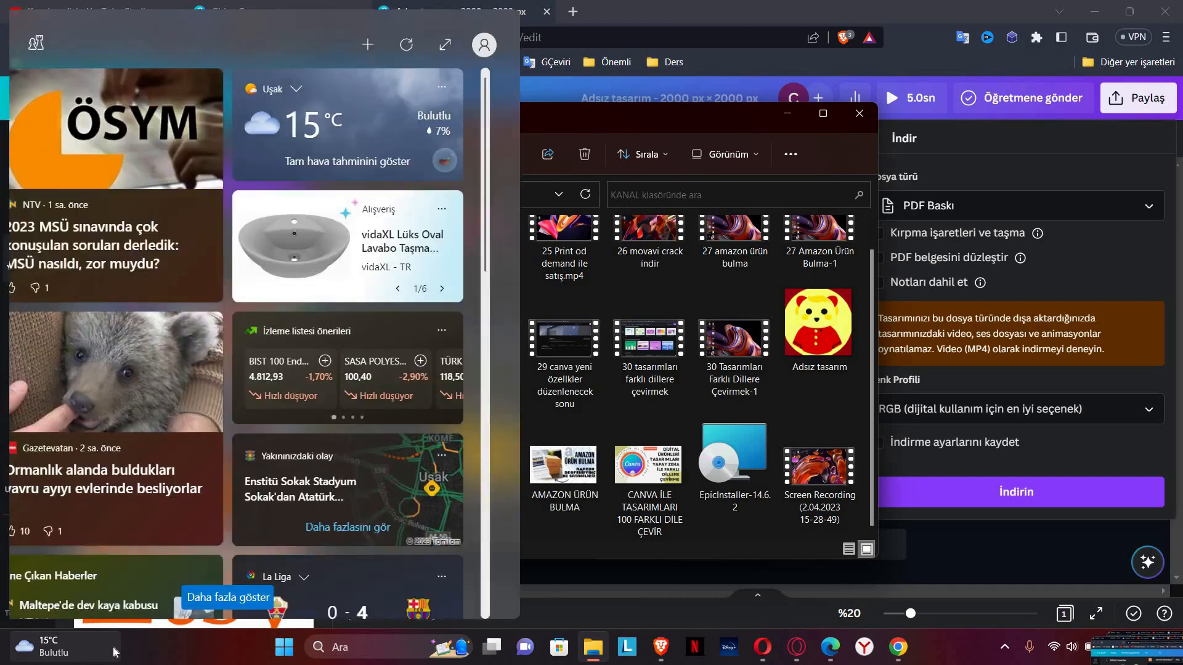
{"action": "key", "text": "Return"}
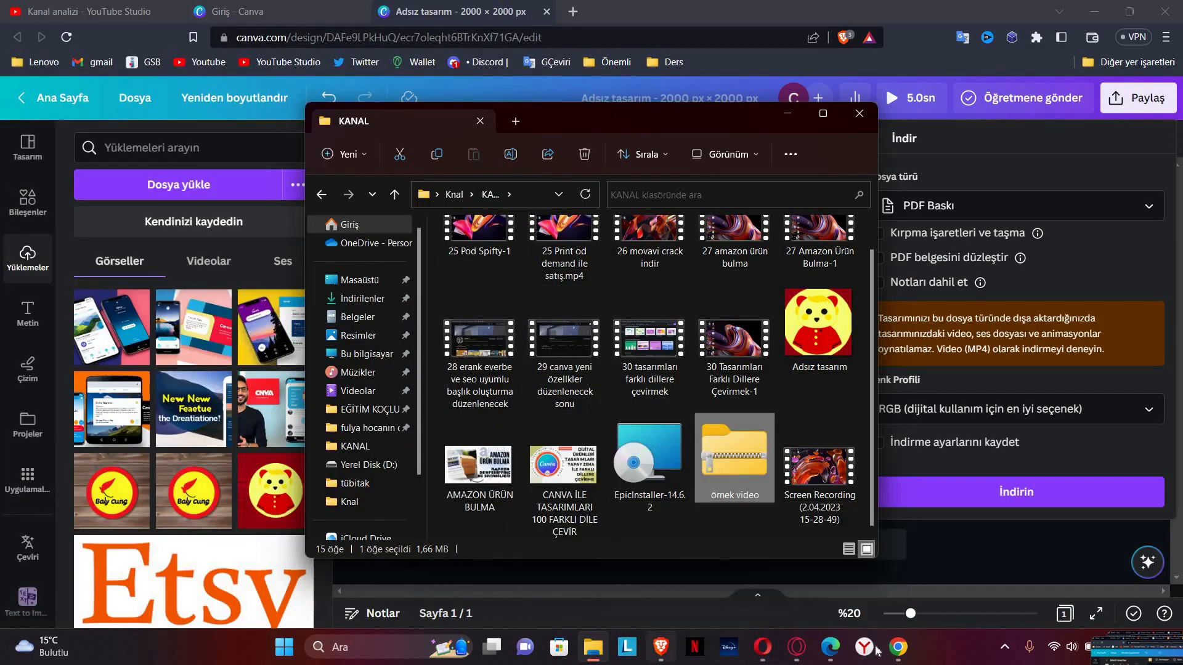
{"action": "left_click", "coordinate": [897, 646]}
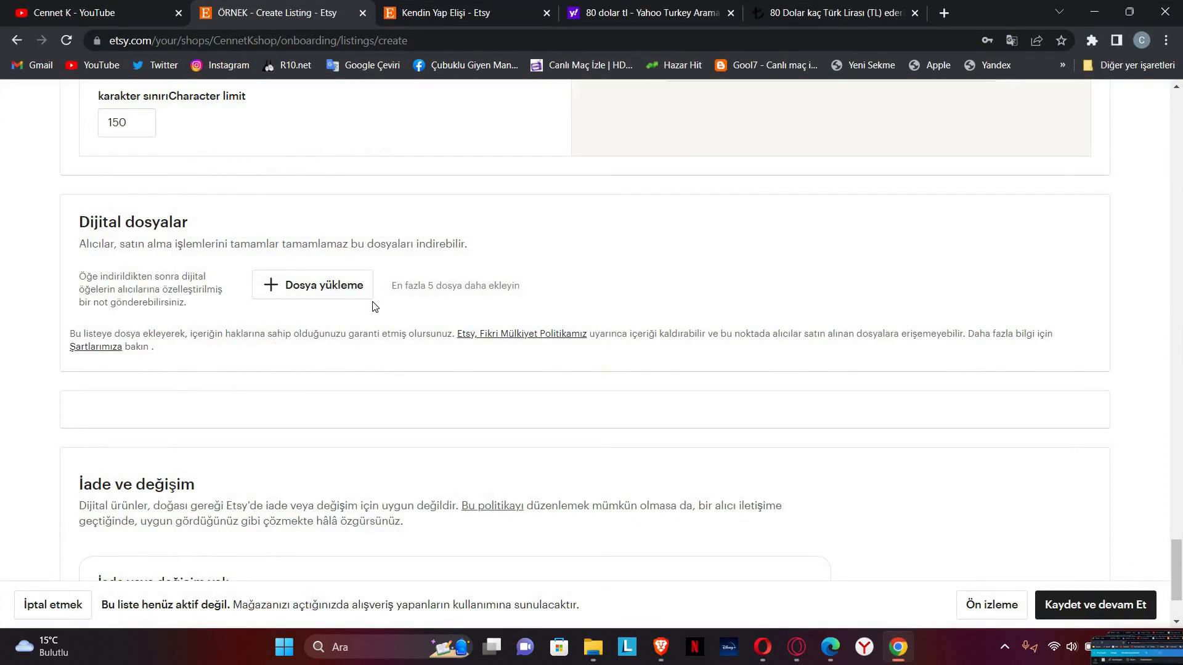
{"action": "left_click", "coordinate": [342, 296]}
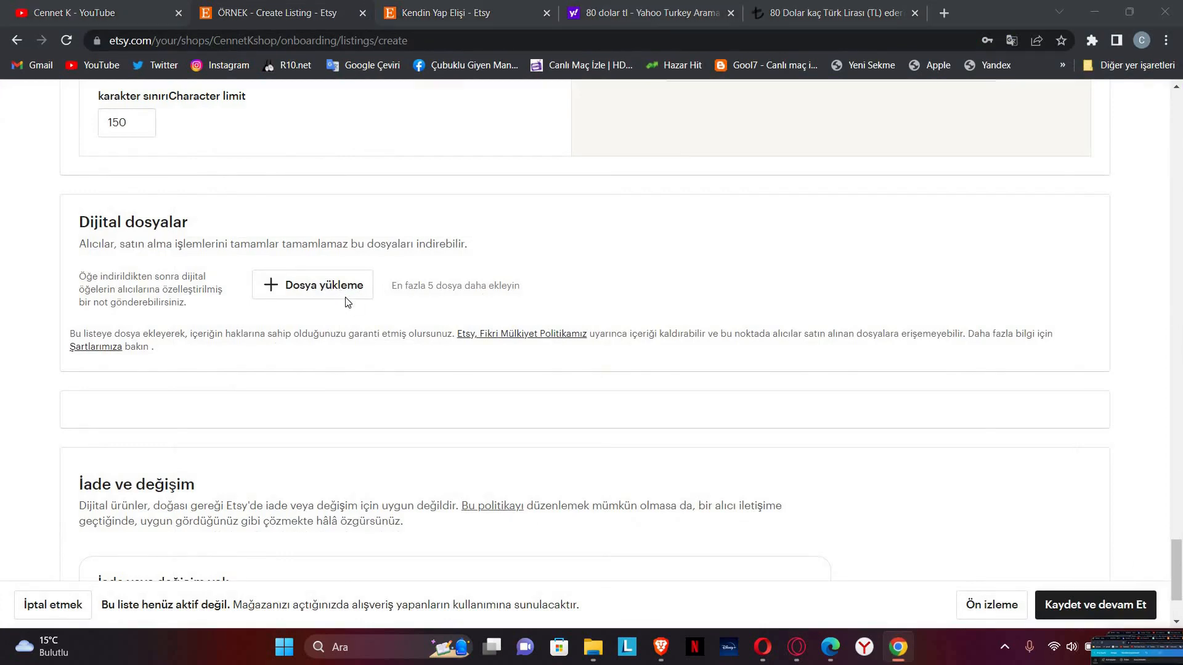
{"action": "scroll", "coordinate": [429, 254], "scroll_direction": "down", "scroll_amount": 3}
{"action": "left_click", "coordinate": [440, 246]}
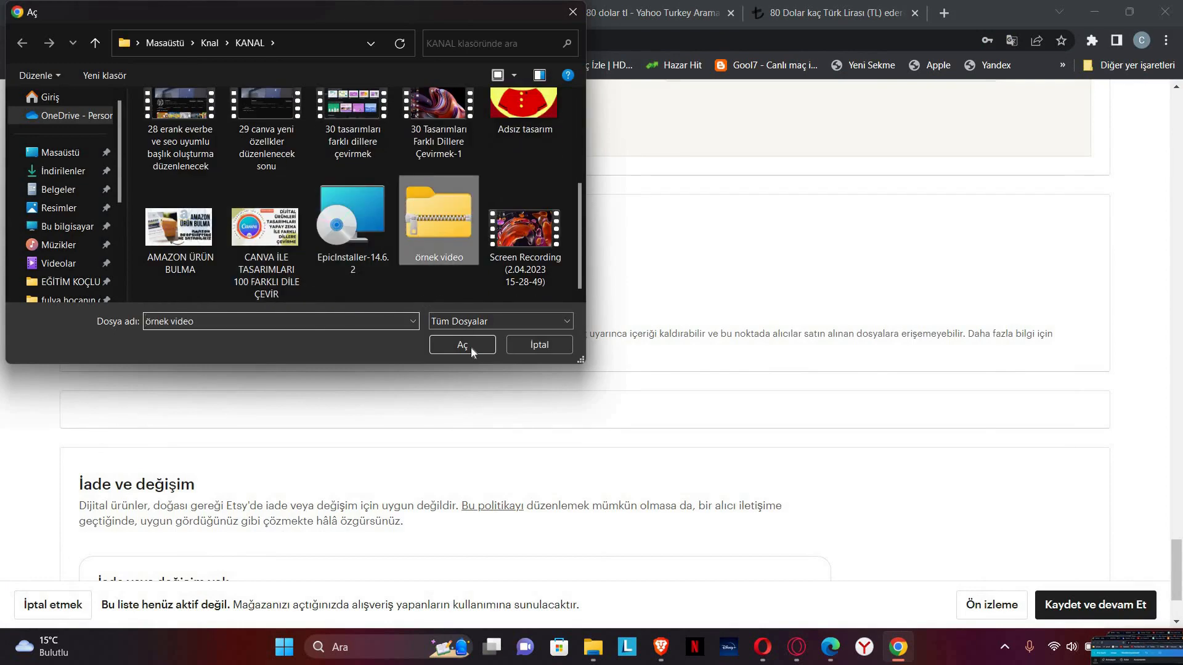
{"action": "left_click", "coordinate": [469, 346]}
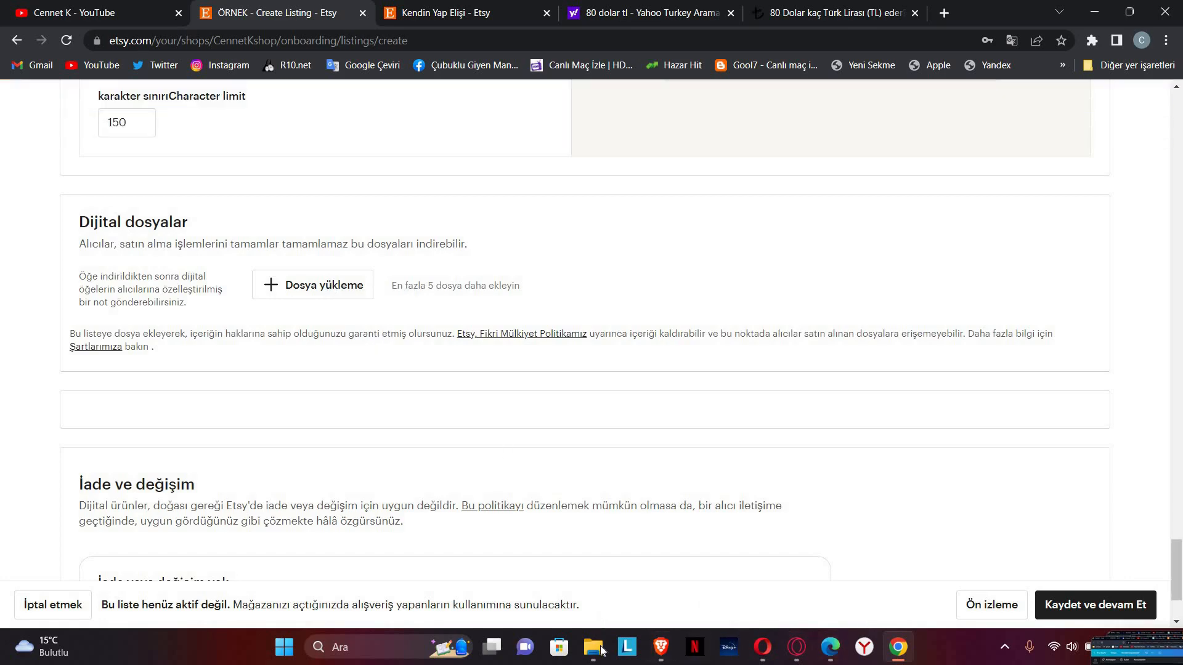
Step: Rename the 'örnek video' zip to 'ornek' through its Properties and close the KANAL window
{"action": "left_click", "coordinate": [599, 646]}
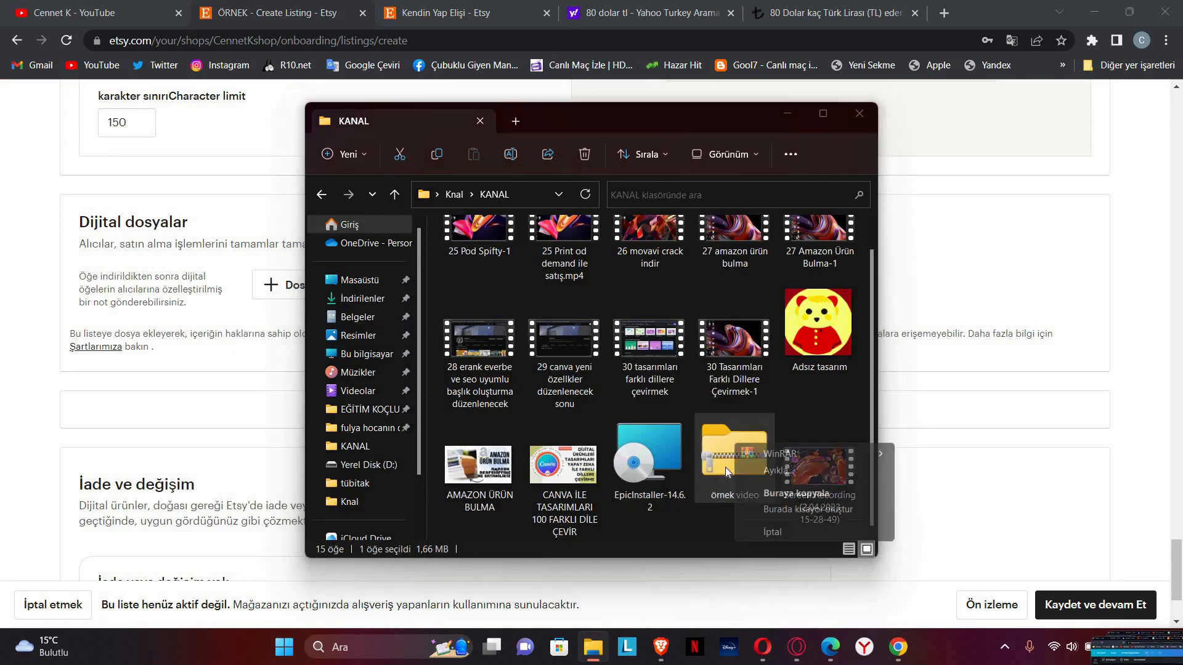
{"action": "right_click", "coordinate": [724, 477]}
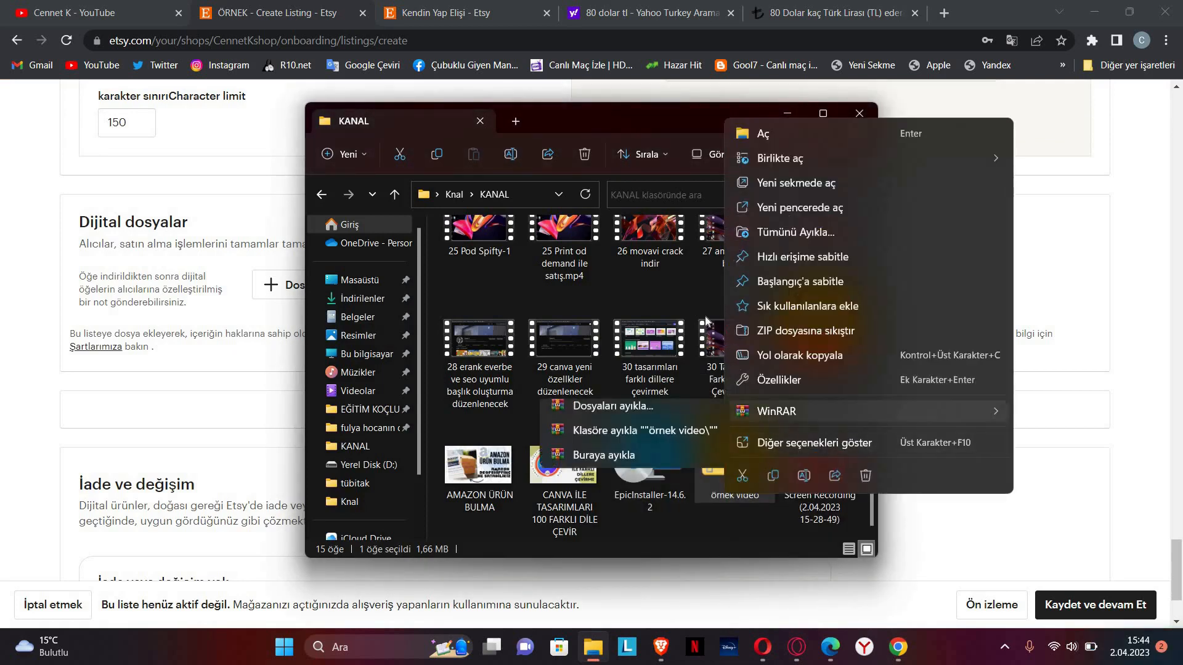
{"action": "left_click", "coordinate": [771, 377]}
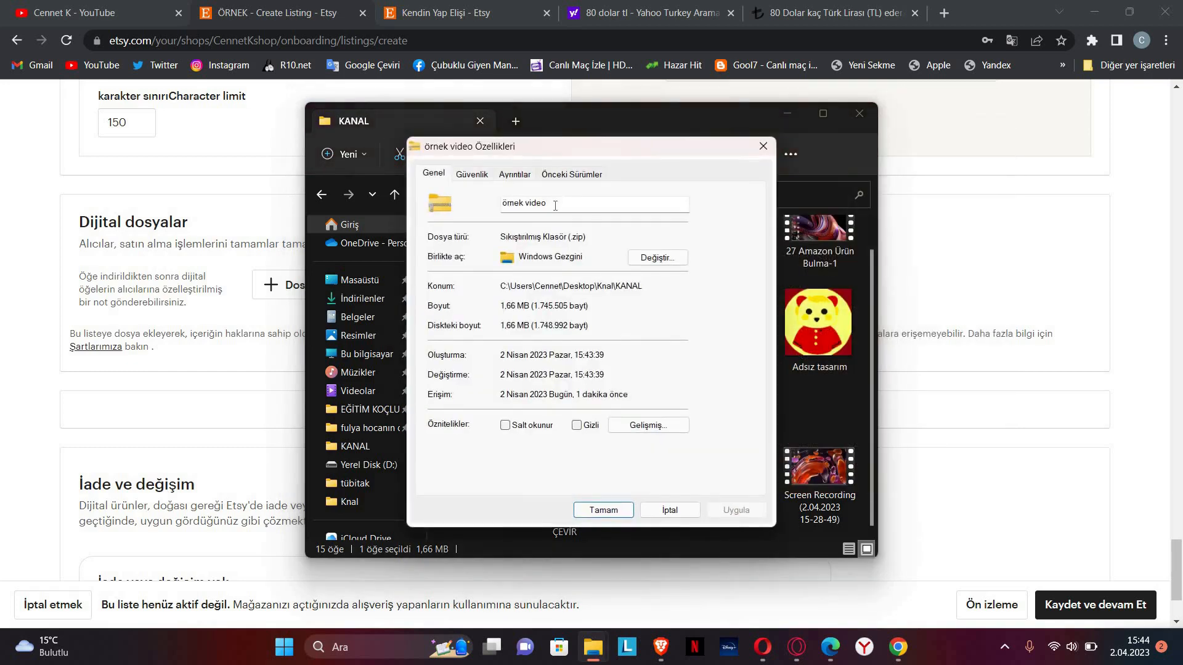
{"action": "type", "text": "ornek"}
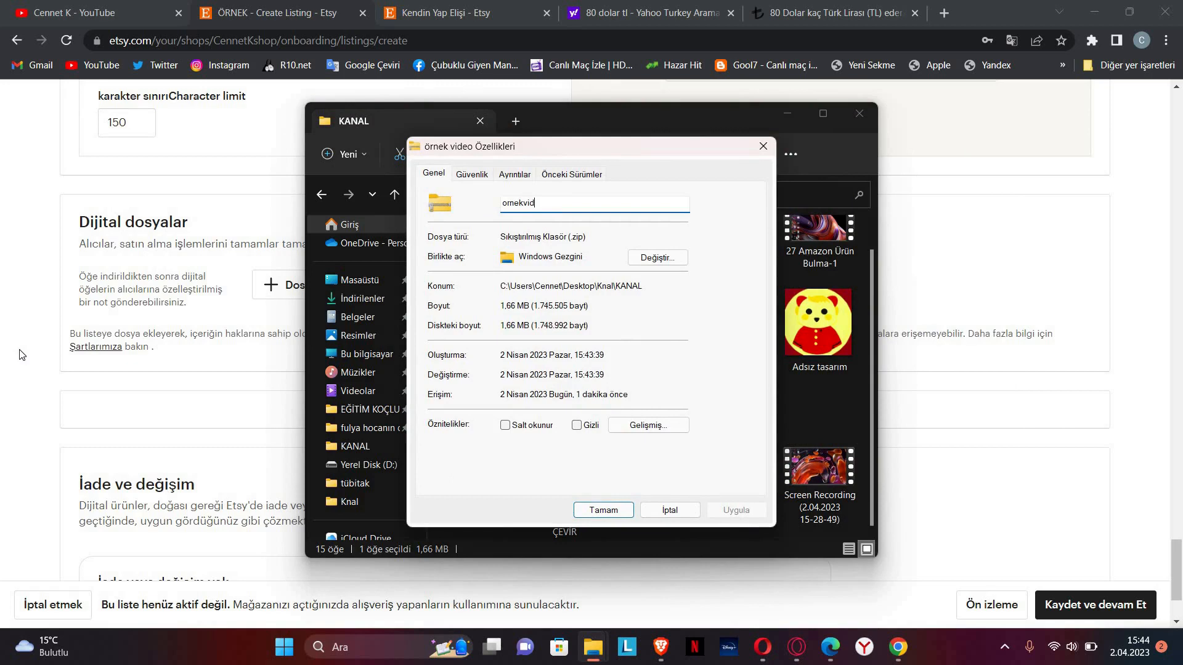
{"action": "left_click", "coordinate": [603, 510]}
{"action": "left_click", "coordinate": [859, 113]}
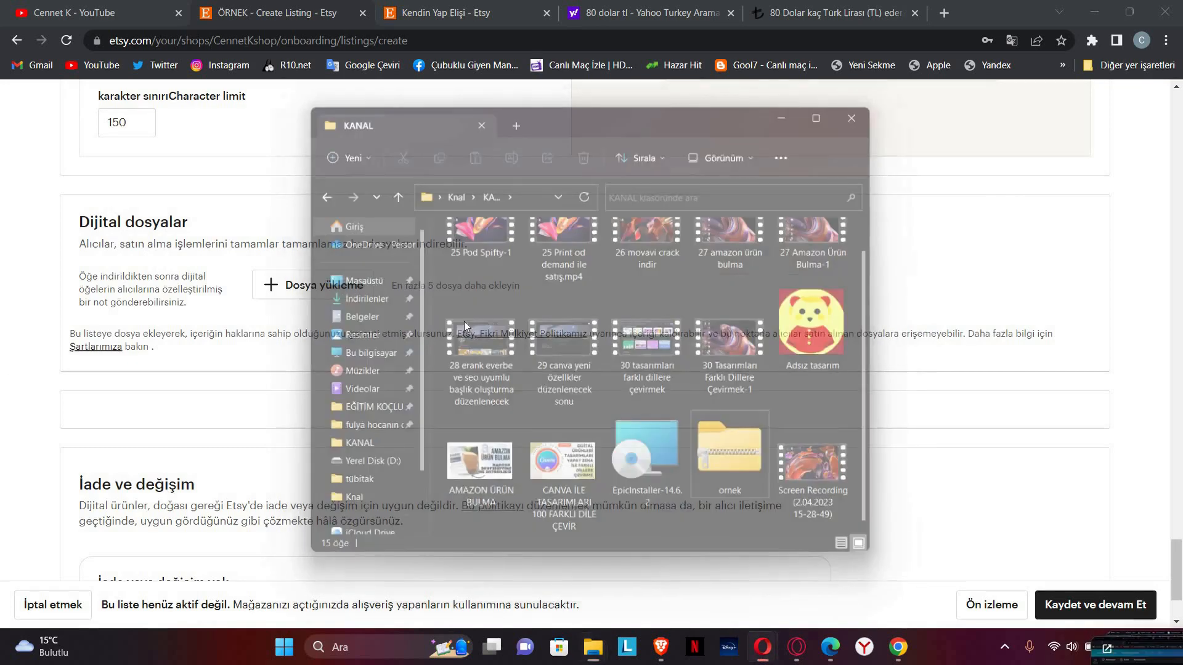
Step: Upload the ornek zip as the listing's digital file
{"action": "left_click", "coordinate": [323, 297]}
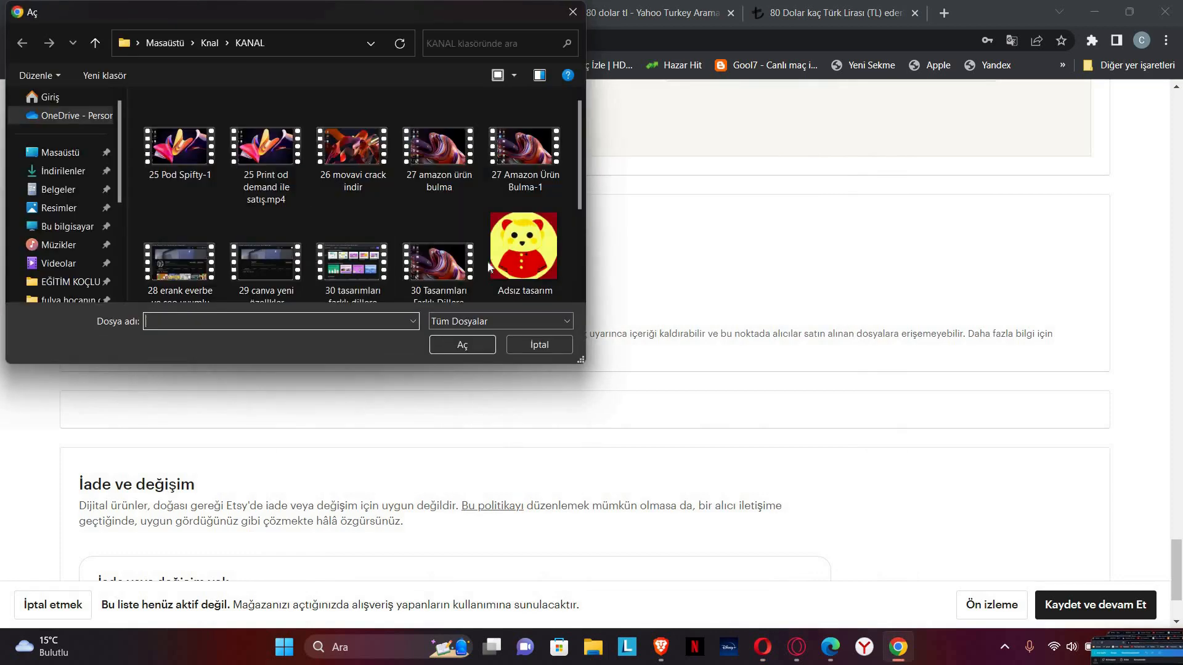
{"action": "scroll", "coordinate": [488, 266], "scroll_direction": "down", "scroll_amount": 3}
{"action": "left_click", "coordinate": [458, 239]}
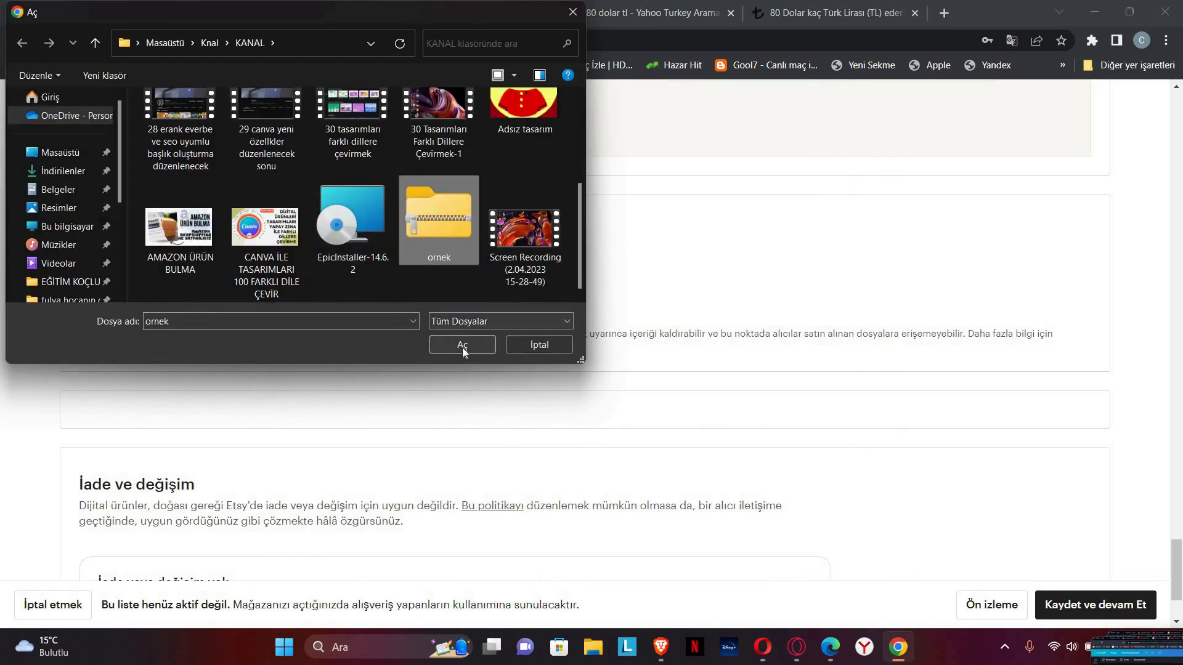
{"action": "left_click", "coordinate": [463, 347]}
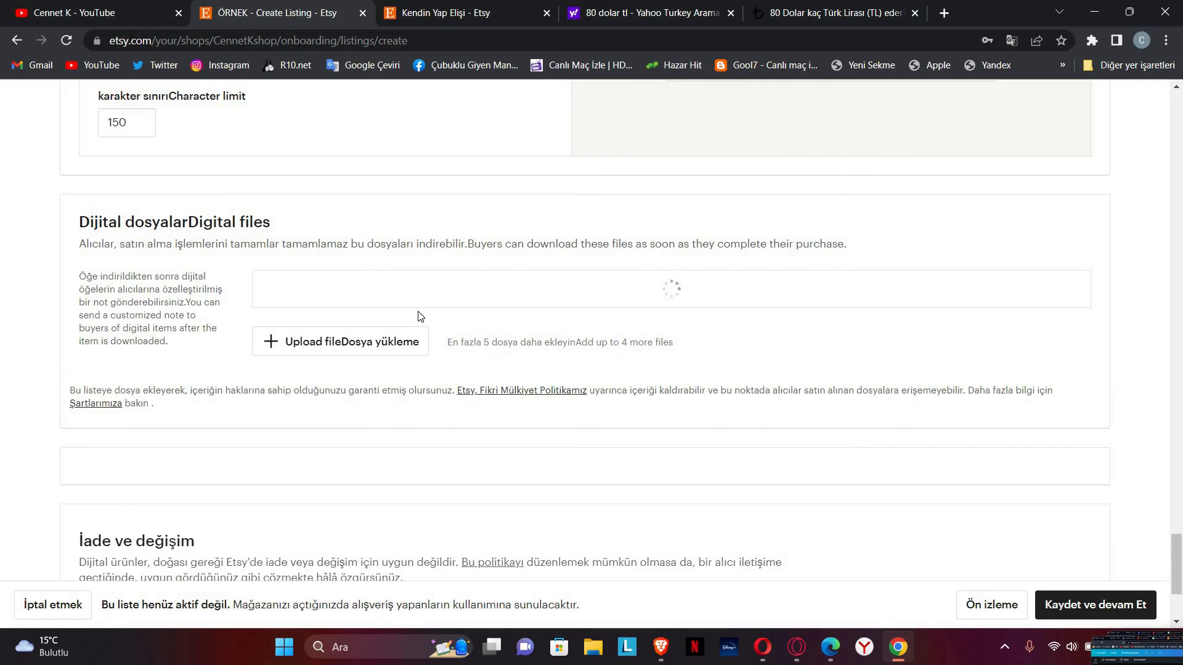
Step: Review the listing page and try saving the draft with Kaydet ve devam Et
{"action": "scroll", "coordinate": [335, 338], "scroll_direction": "down", "scroll_amount": 3}
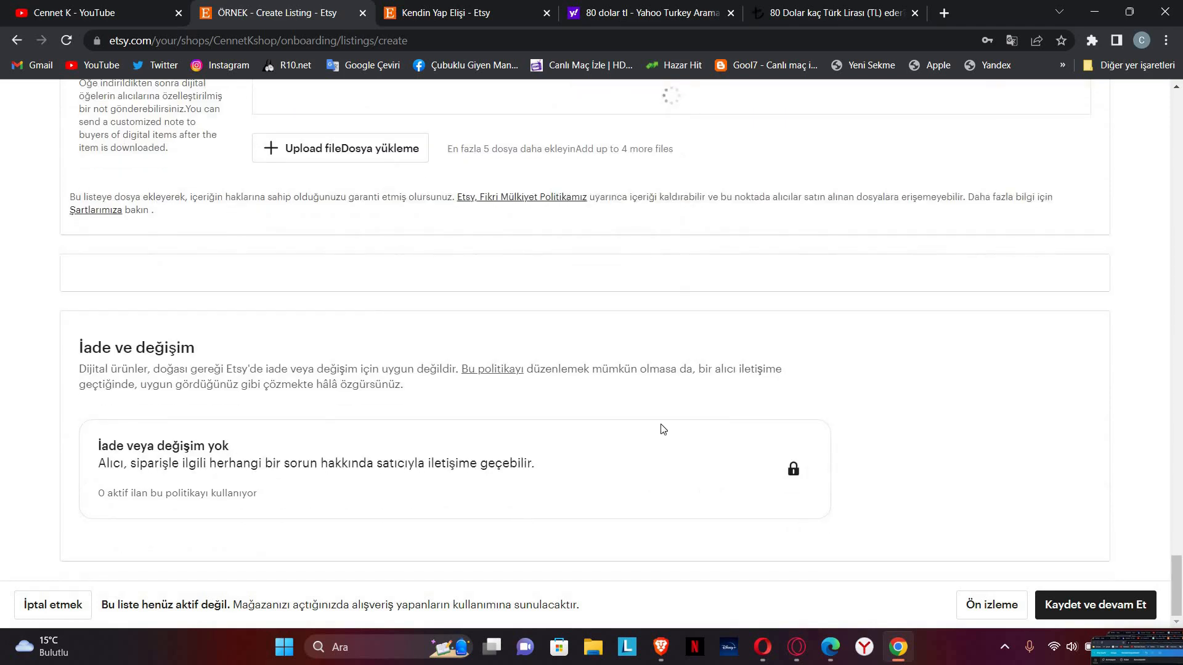
{"action": "scroll", "coordinate": [269, 511], "scroll_direction": "up", "scroll_amount": 3}
{"action": "scroll", "coordinate": [270, 511], "scroll_direction": "down", "scroll_amount": 3}
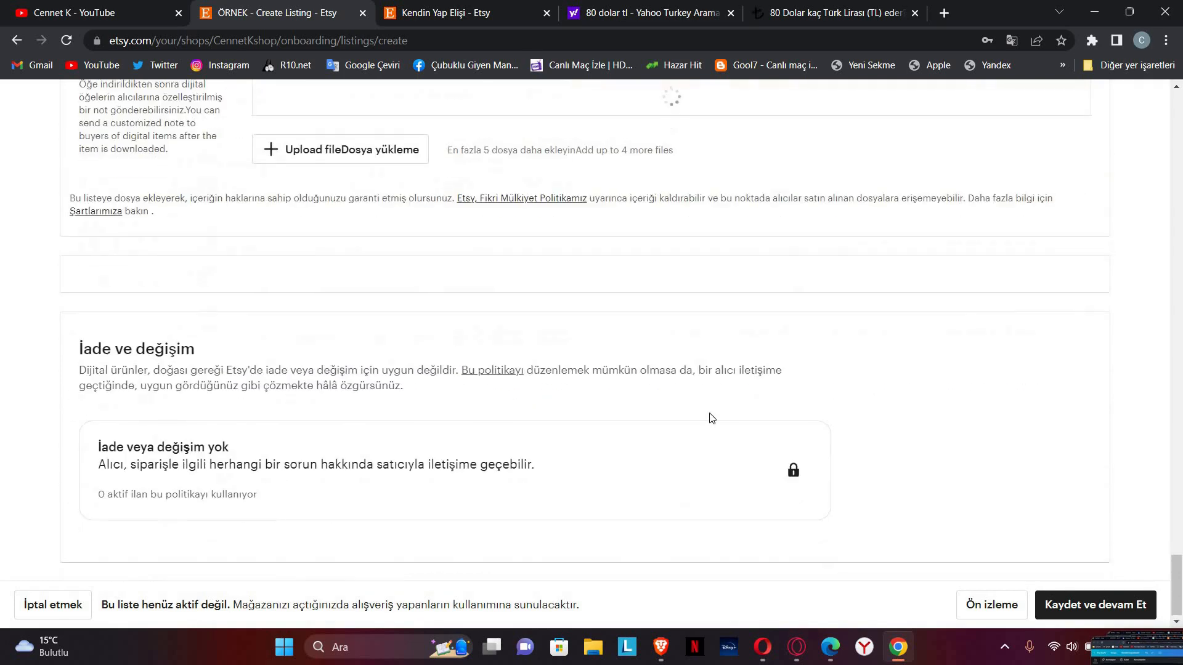
{"action": "scroll", "coordinate": [626, 405], "scroll_direction": "up", "scroll_amount": 4}
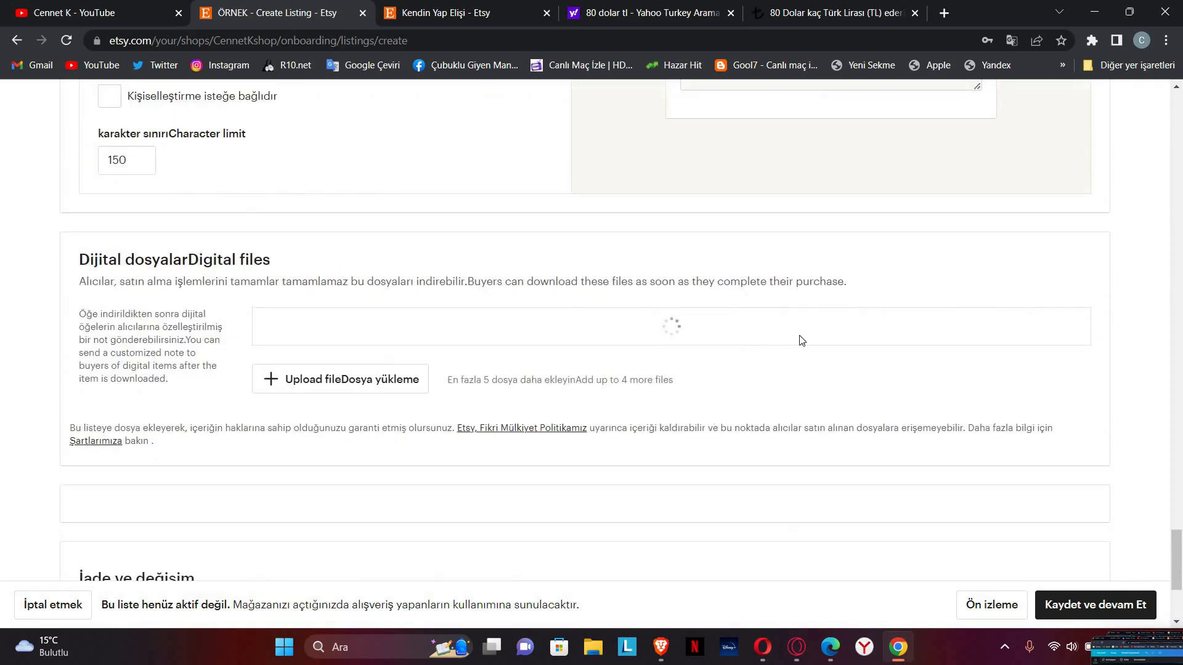
{"action": "scroll", "coordinate": [801, 341], "scroll_direction": "up", "scroll_amount": 20}
{"action": "scroll", "coordinate": [780, 387], "scroll_direction": "up", "scroll_amount": 20}
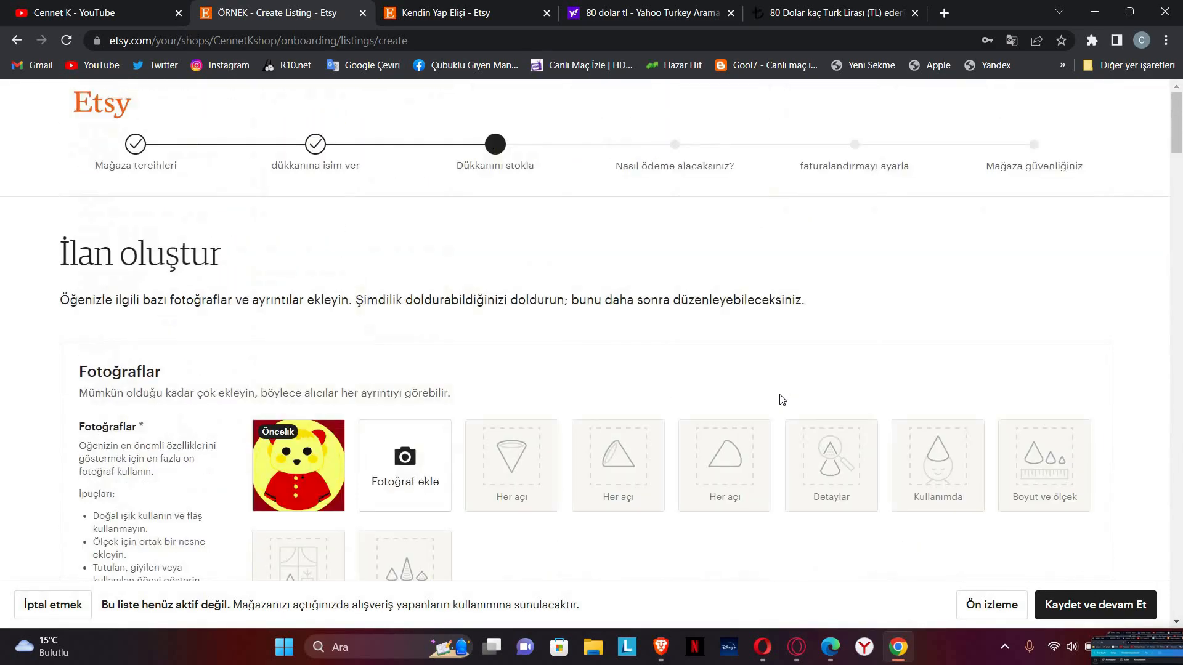
{"action": "scroll", "coordinate": [781, 399], "scroll_direction": "down", "scroll_amount": 20}
{"action": "scroll", "coordinate": [774, 396], "scroll_direction": "down", "scroll_amount": 15}
{"action": "scroll", "coordinate": [682, 346], "scroll_direction": "up", "scroll_amount": 3}
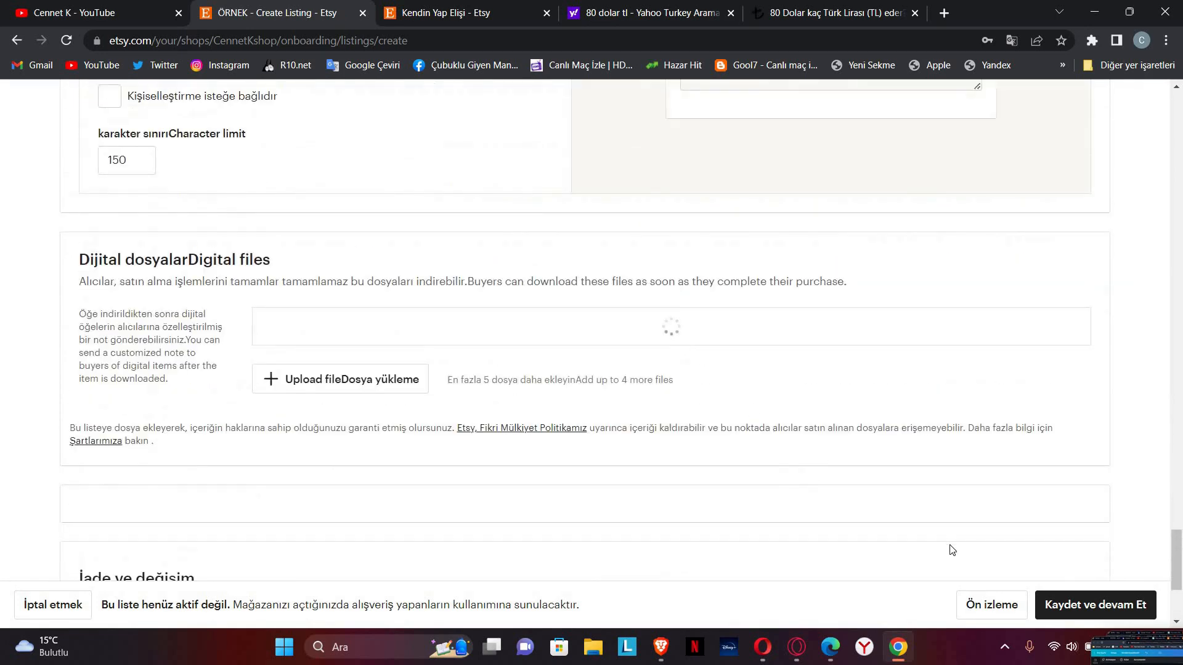
{"action": "left_click", "coordinate": [1064, 603]}
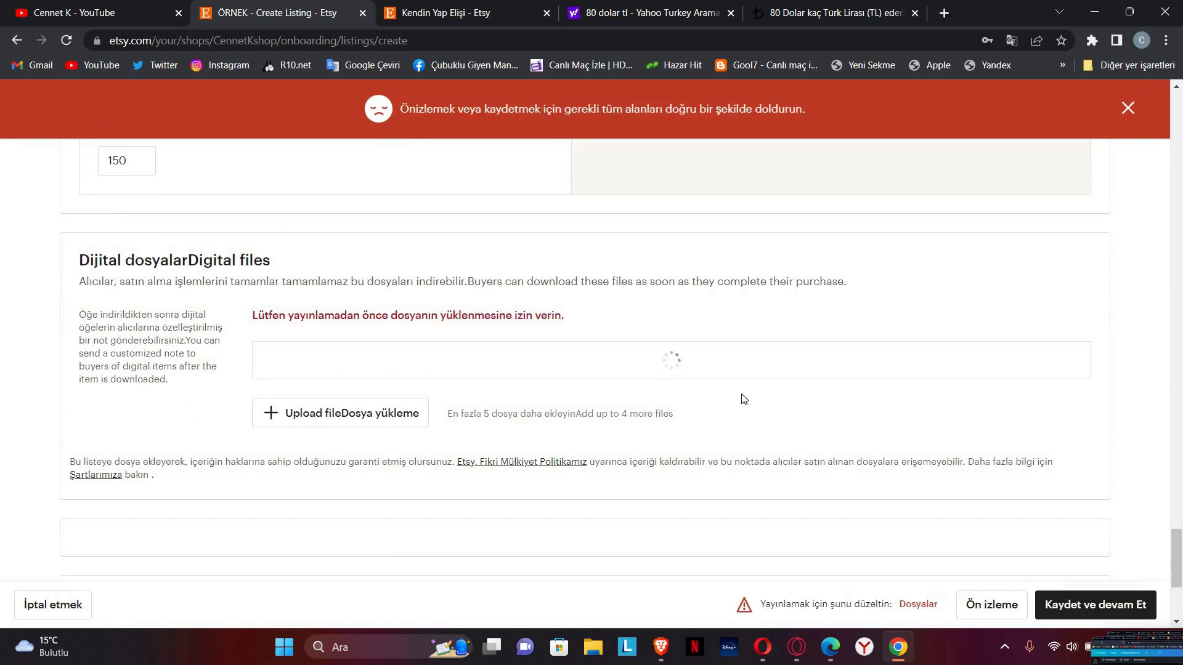
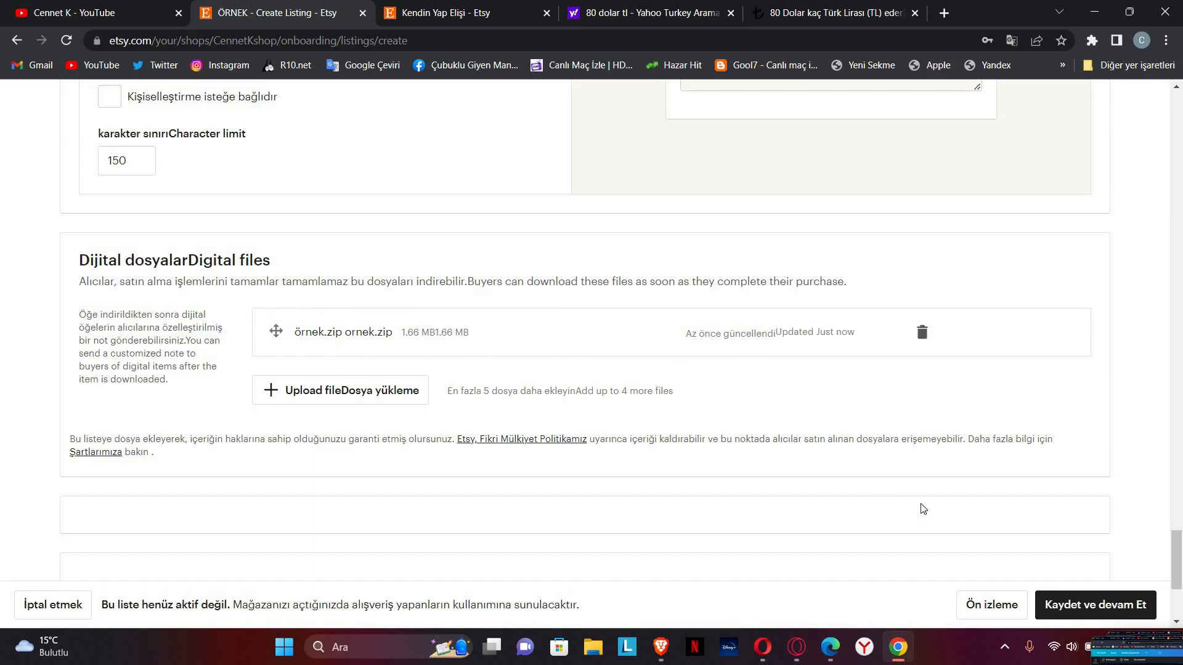
Step: Save the ÖRNEK listing at 1534,88 TL and continue to the first-listing success page
{"action": "left_click", "coordinate": [1071, 613]}
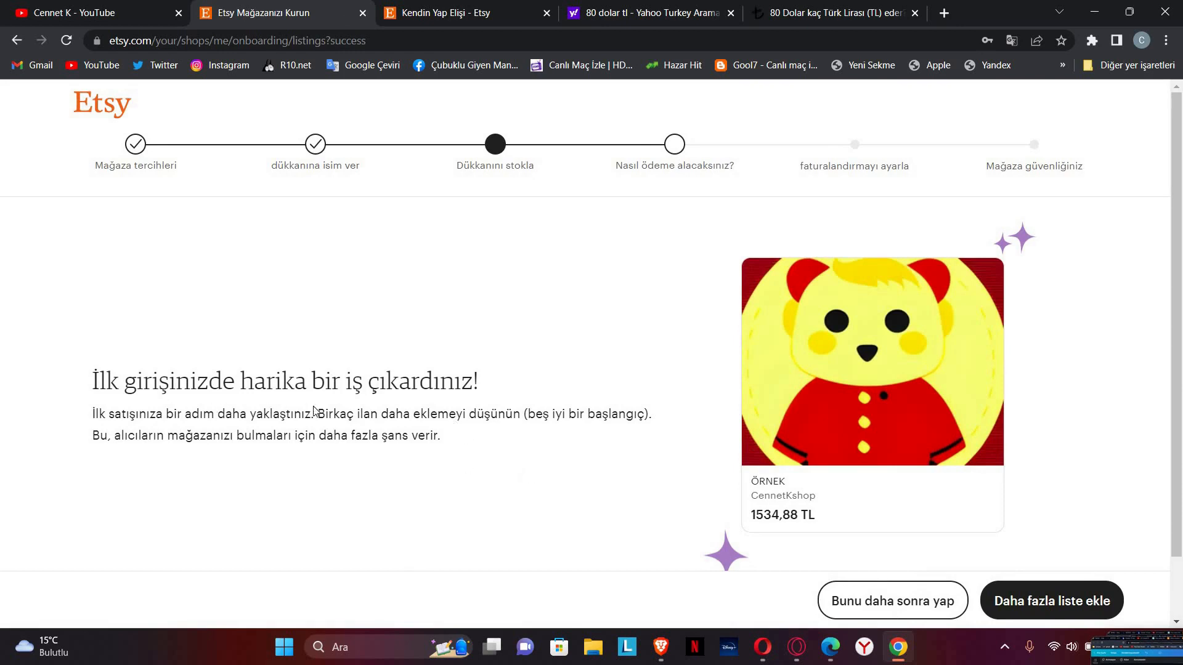
Step: Choose 'Bunu daha sonra yap' on the success page to defer adding more listings
{"action": "scroll", "coordinate": [314, 411], "scroll_direction": "down", "scroll_amount": 2}
{"action": "scroll", "coordinate": [478, 444], "scroll_direction": "up", "scroll_amount": 2}
{"action": "left_click_drag", "start_coordinate": [93, 377], "coordinate": [556, 425]}
{"action": "left_click", "coordinate": [465, 429]}
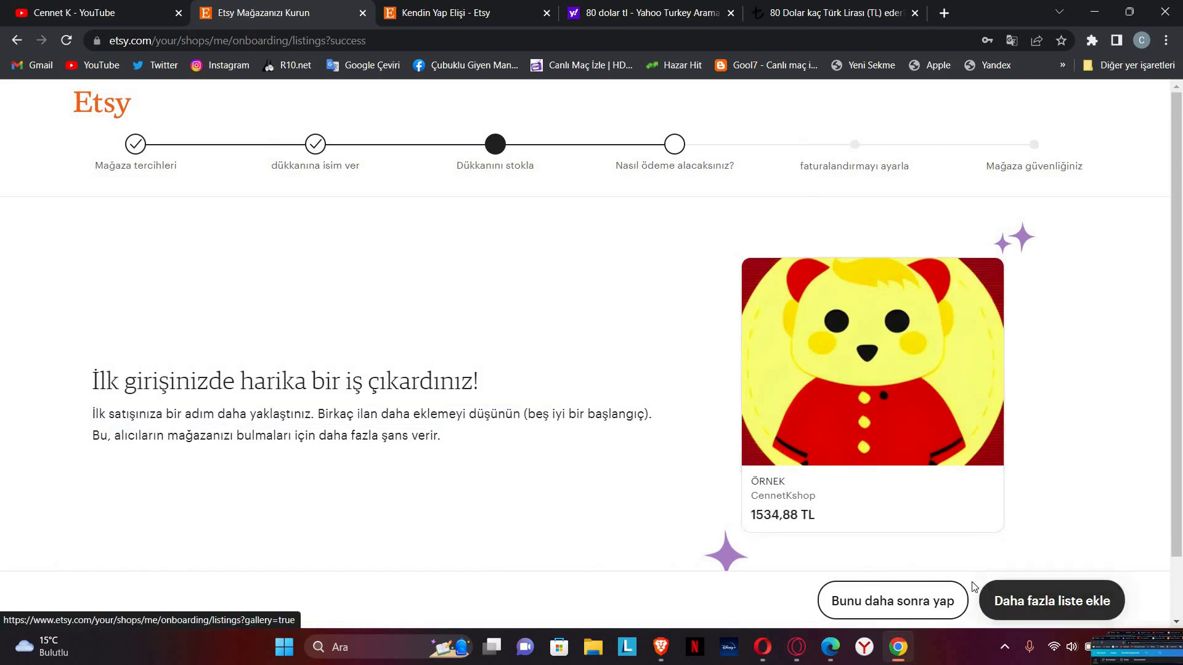
{"action": "scroll", "coordinate": [905, 610], "scroll_direction": "down", "scroll_amount": 1}
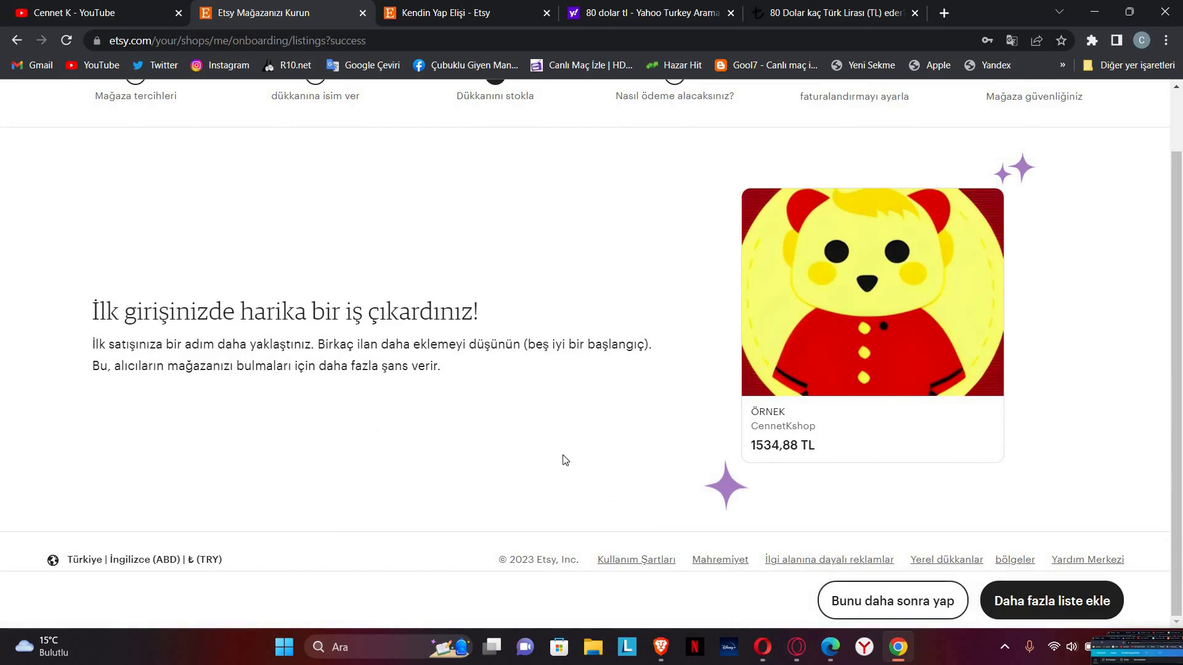
{"action": "left_click", "coordinate": [873, 601]}
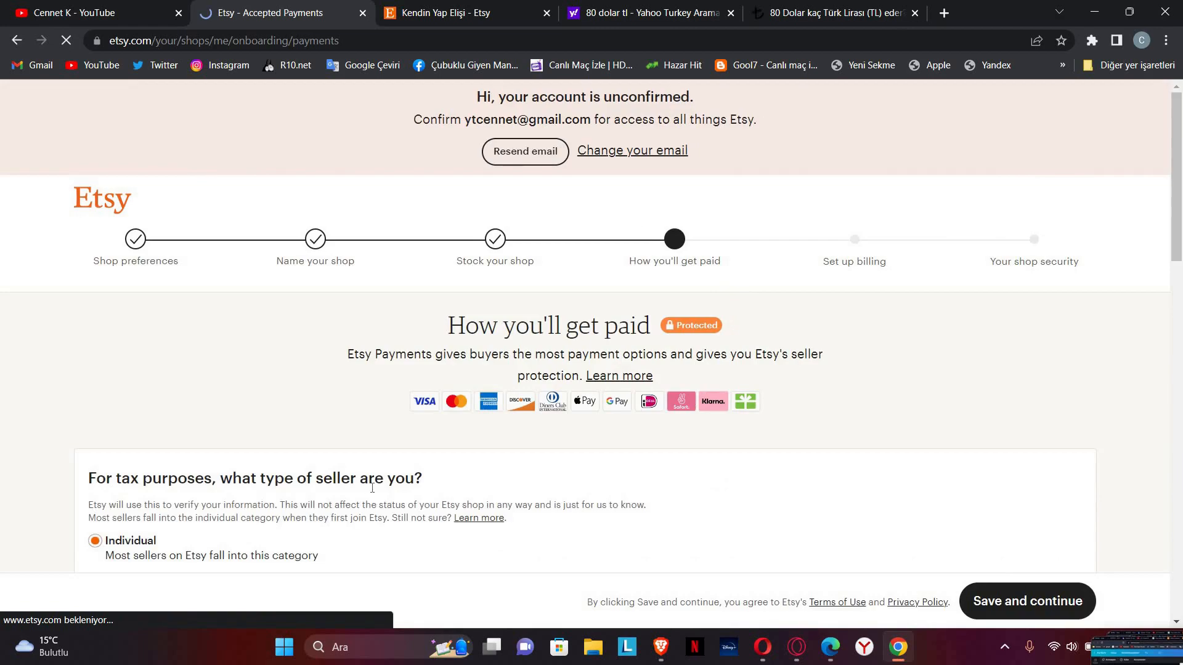
Step: Translate the 'How you'll get paid' page into Turkish with 'Türkçe diline çevir'
{"action": "scroll", "coordinate": [354, 482], "scroll_direction": "down", "scroll_amount": 6}
{"action": "scroll", "coordinate": [298, 450], "scroll_direction": "up", "scroll_amount": 6}
{"action": "scroll", "coordinate": [275, 446], "scroll_direction": "down", "scroll_amount": 7}
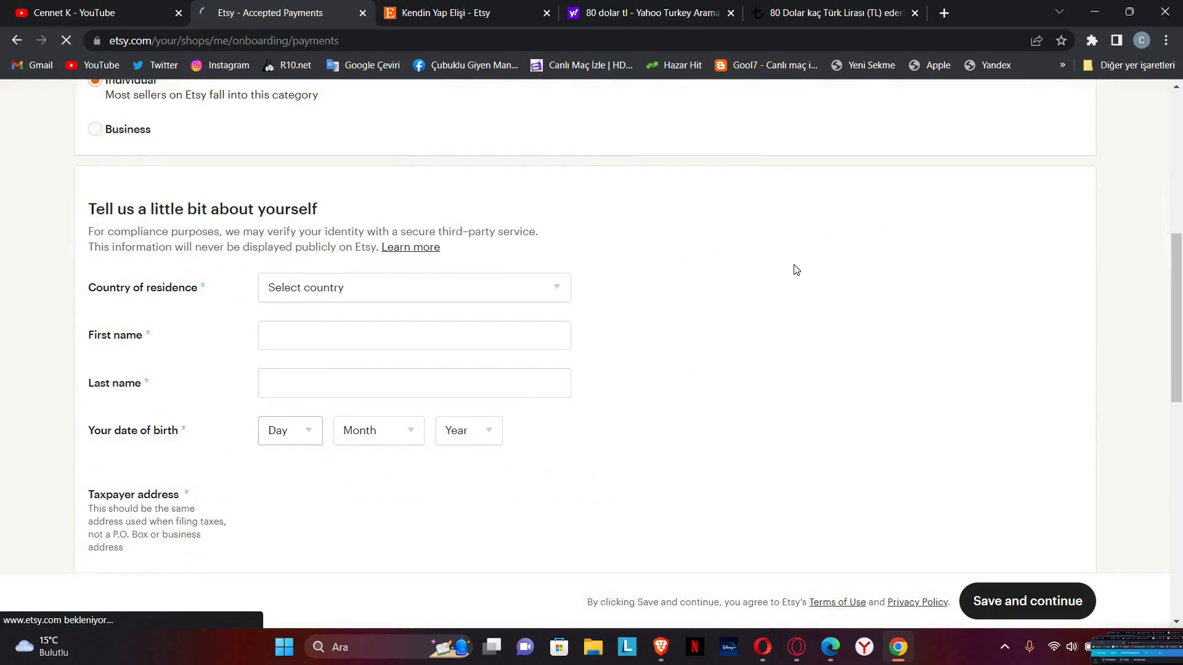
{"action": "scroll", "coordinate": [792, 278], "scroll_direction": "up", "scroll_amount": 6}
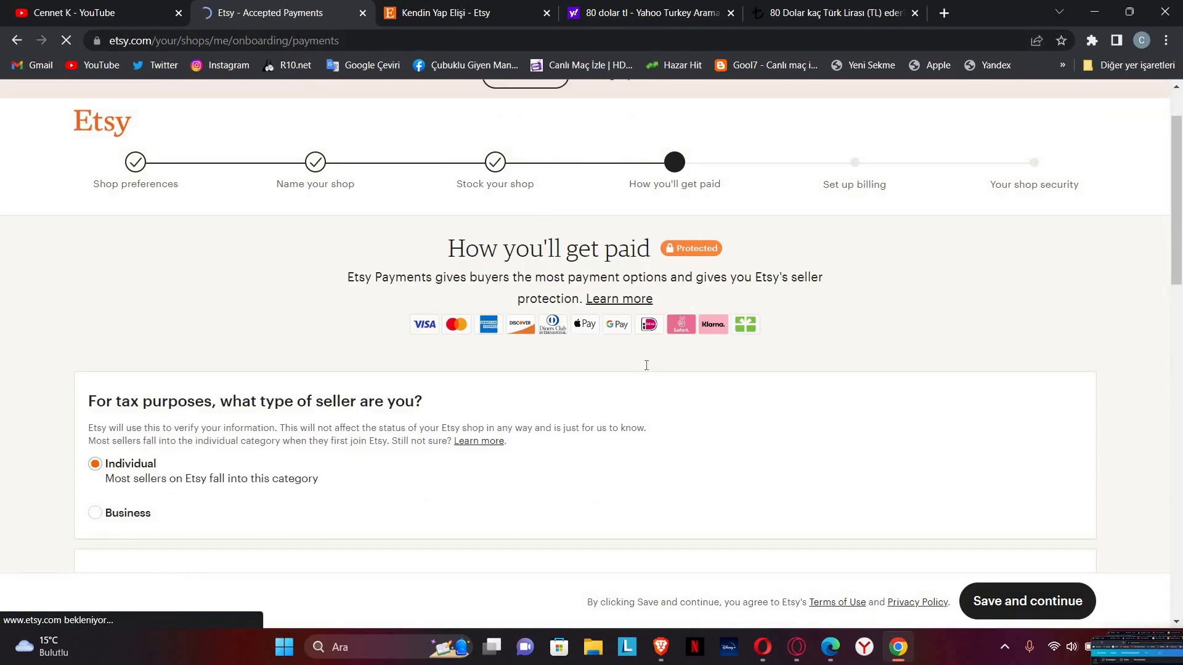
{"action": "scroll", "coordinate": [727, 313], "scroll_direction": "down", "scroll_amount": 5}
{"action": "right_click", "coordinate": [707, 183]}
{"action": "left_click", "coordinate": [761, 348]}
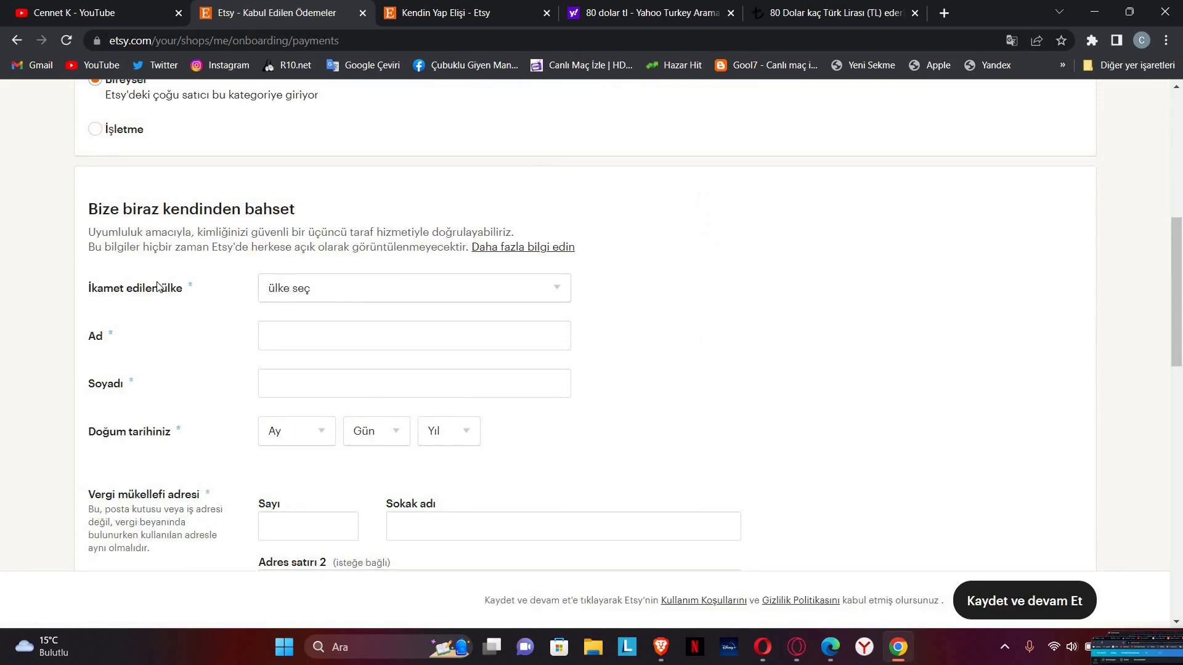
Step: Scroll down the translated form past personal details to the bank country question
{"action": "scroll", "coordinate": [159, 286], "scroll_direction": "up", "scroll_amount": 3}
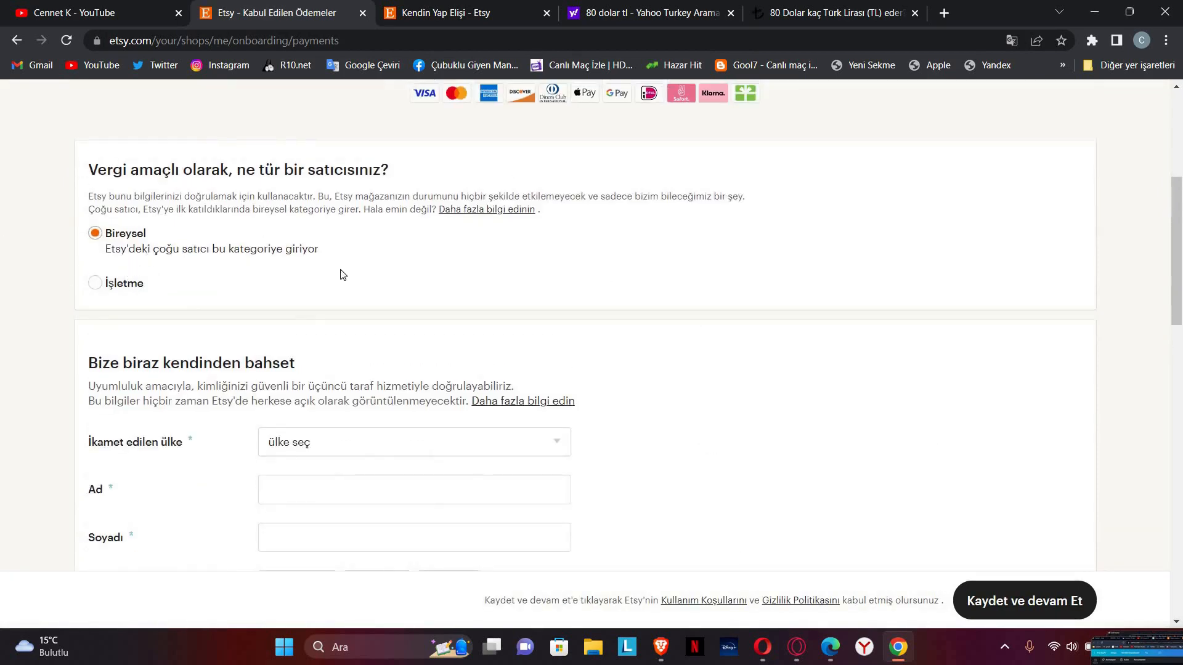
{"action": "scroll", "coordinate": [351, 292], "scroll_direction": "down", "scroll_amount": 1}
{"action": "triple_click", "coordinate": [353, 300]}
{"action": "left_click", "coordinate": [252, 356]}
{"action": "scroll", "coordinate": [327, 326], "scroll_direction": "down", "scroll_amount": 1}
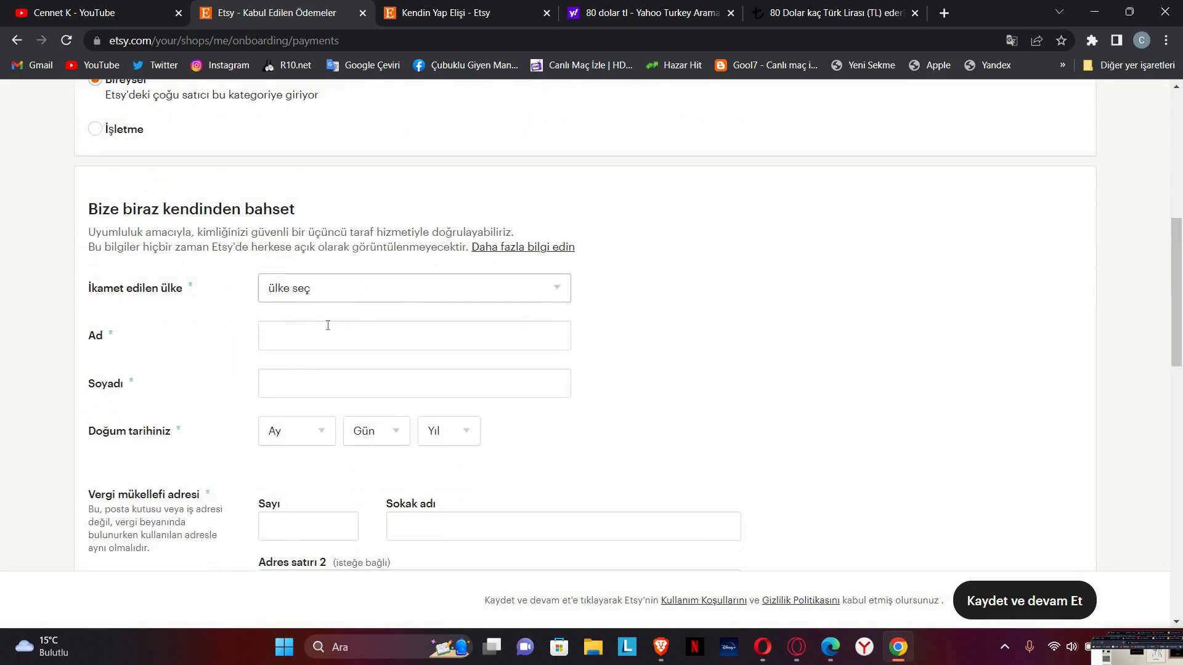
{"action": "scroll", "coordinate": [333, 332], "scroll_direction": "down", "scroll_amount": 2}
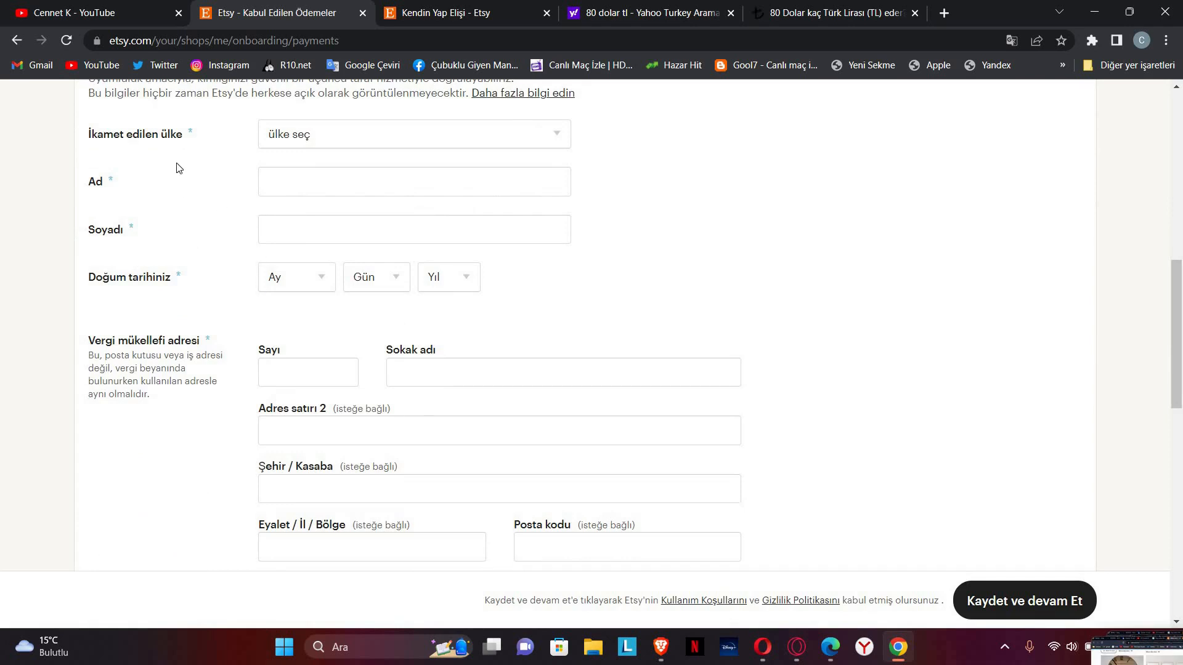
{"action": "scroll", "coordinate": [454, 396], "scroll_direction": "down", "scroll_amount": 5}
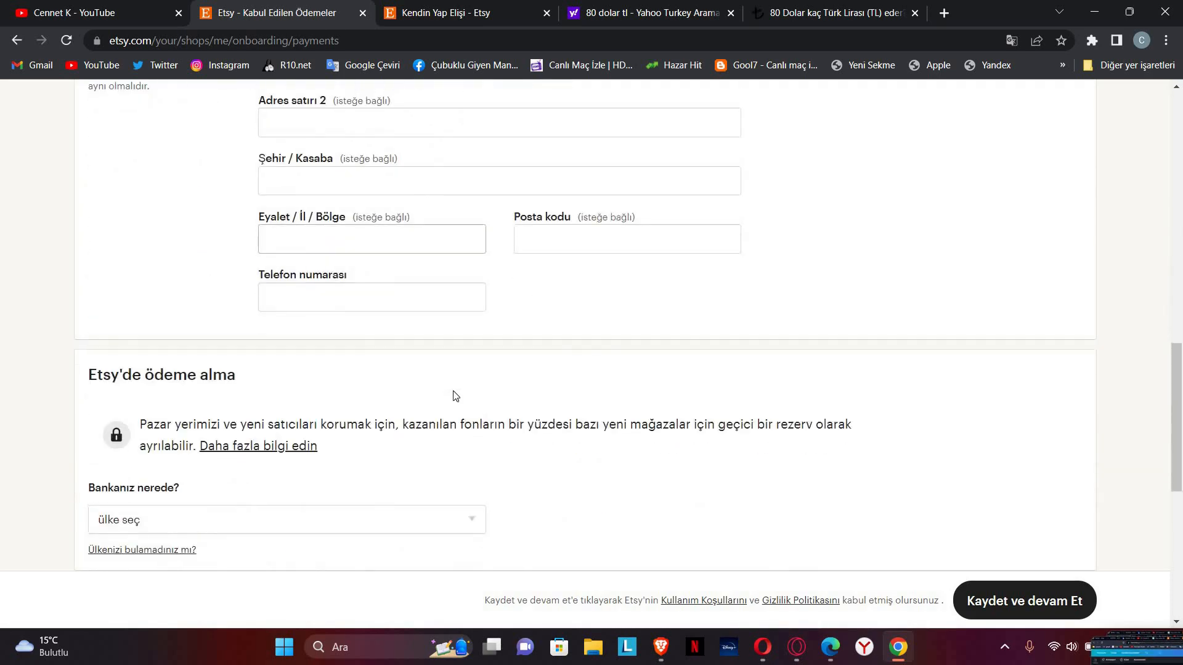
{"action": "scroll", "coordinate": [278, 357], "scroll_direction": "down", "scroll_amount": 3}
Step: Set the bank country to Türkiye and enter ziraat as the bank name
{"action": "left_click", "coordinate": [228, 363]}
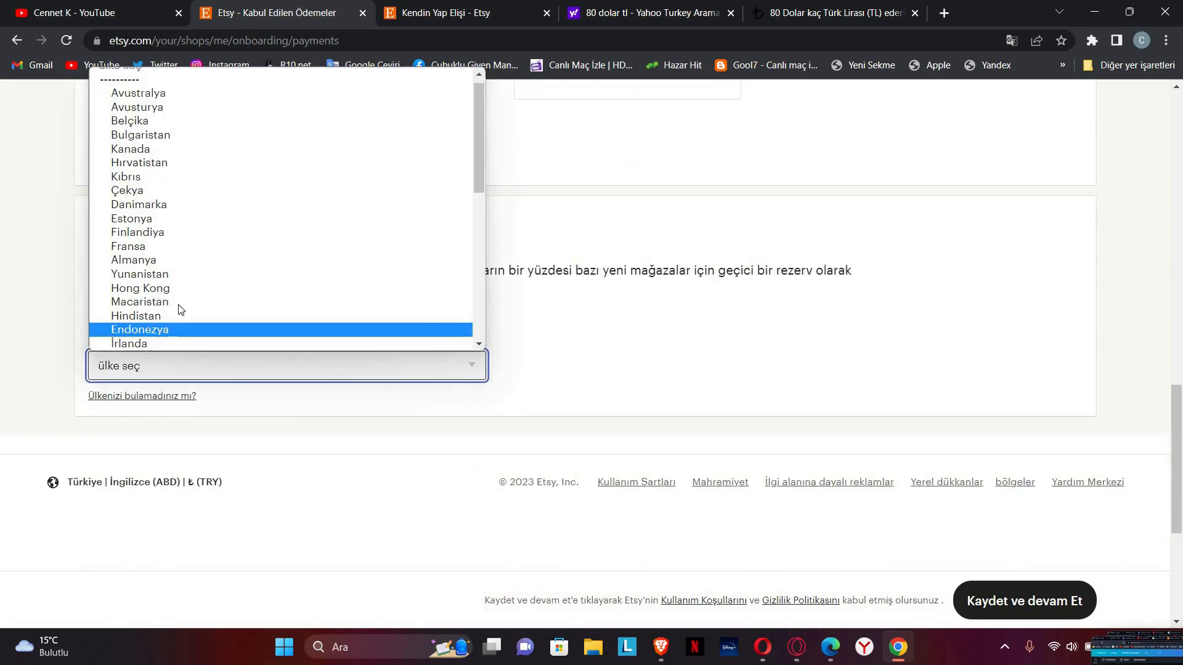
{"action": "key", "text": "t"}
{"action": "left_click", "coordinate": [164, 344]}
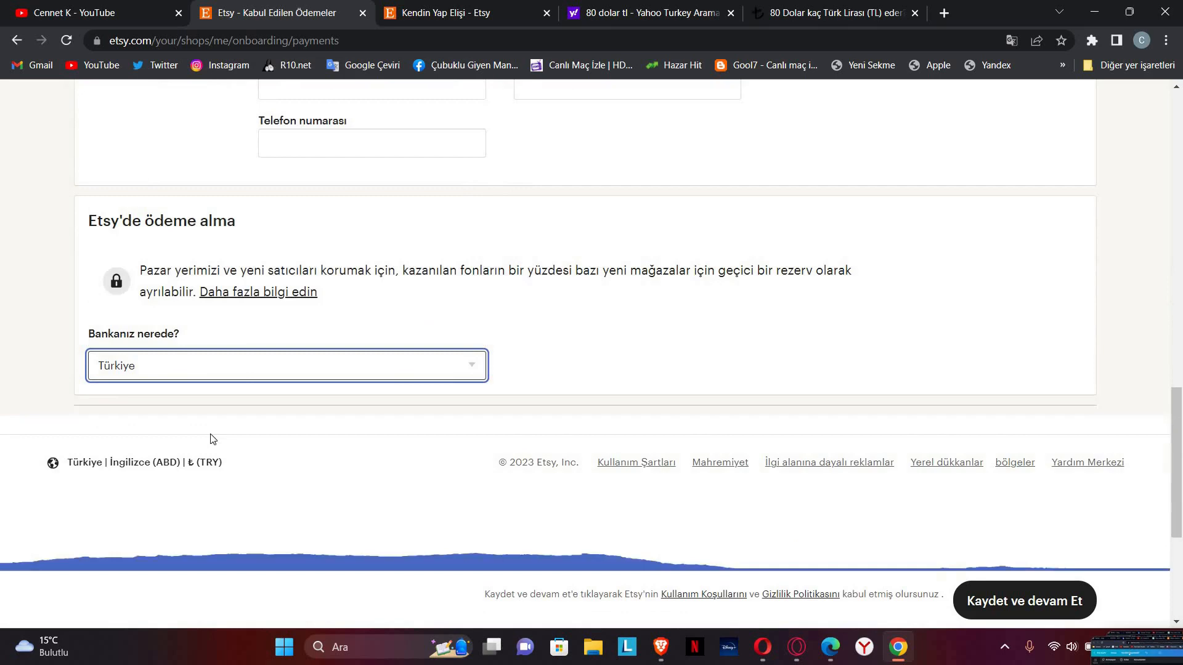
{"action": "scroll", "coordinate": [250, 391], "scroll_direction": "down", "scroll_amount": 4}
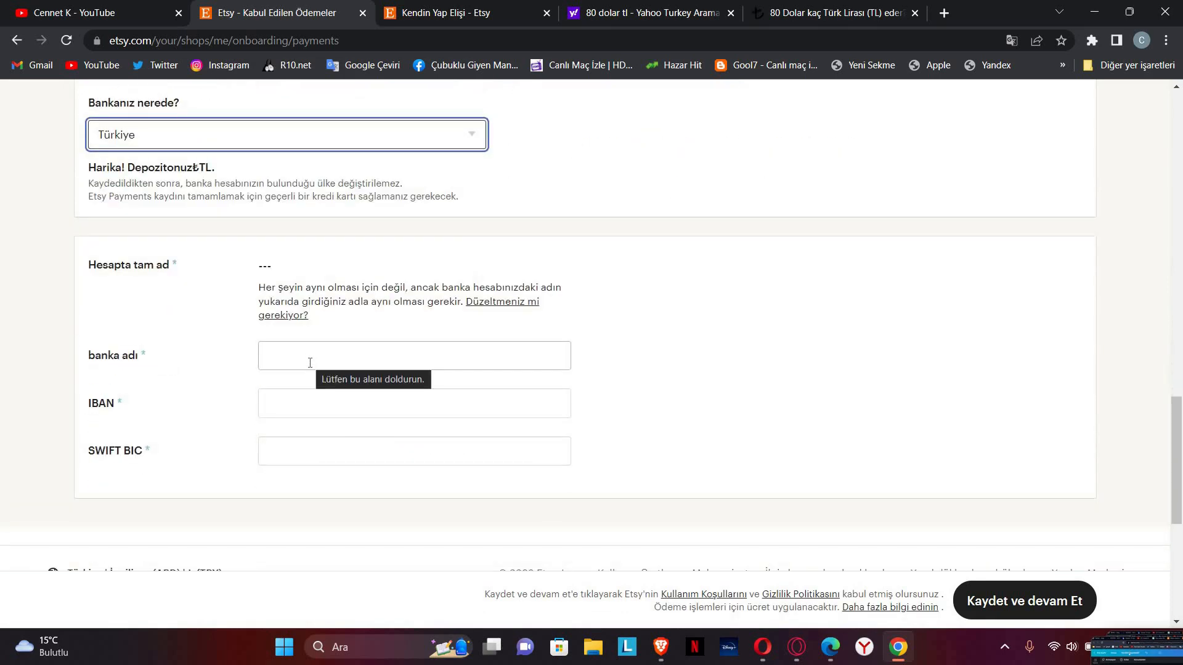
{"action": "left_click", "coordinate": [309, 363]}
{"action": "type", "text": "zirrat"}
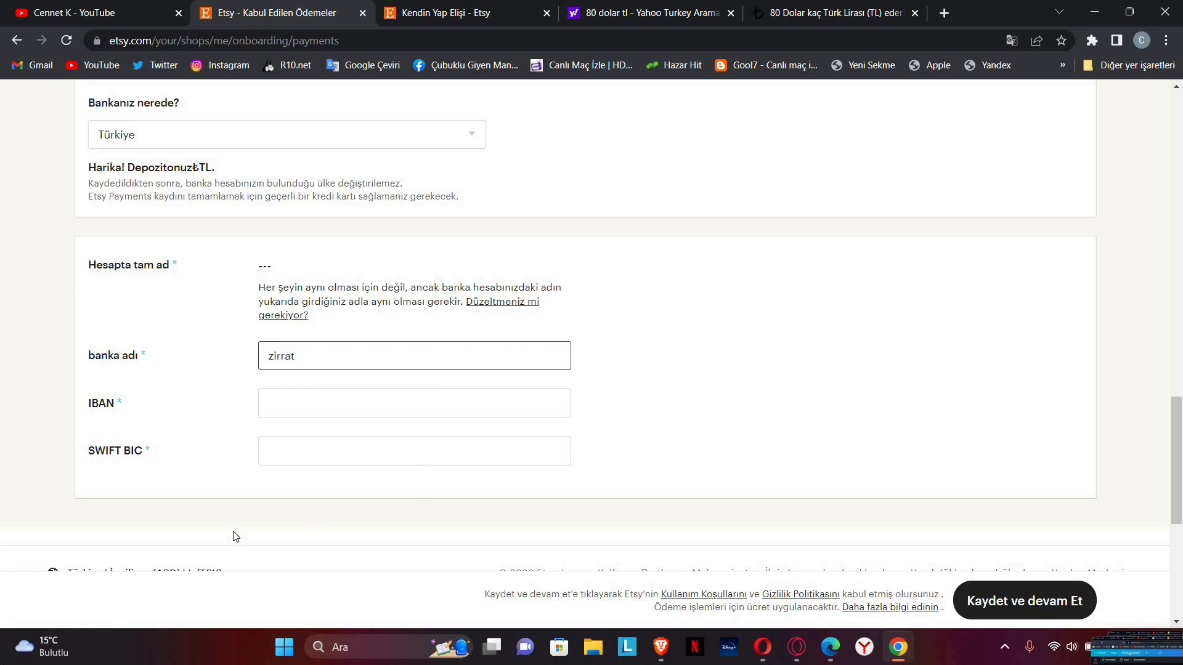
{"action": "type", "text": "tat"}
Step: Copy the 'SWIFT BIC' field label from the bank section
{"action": "left_click_drag", "start_coordinate": [85, 408], "coordinate": [206, 415]}
{"action": "left_click", "coordinate": [204, 410]}
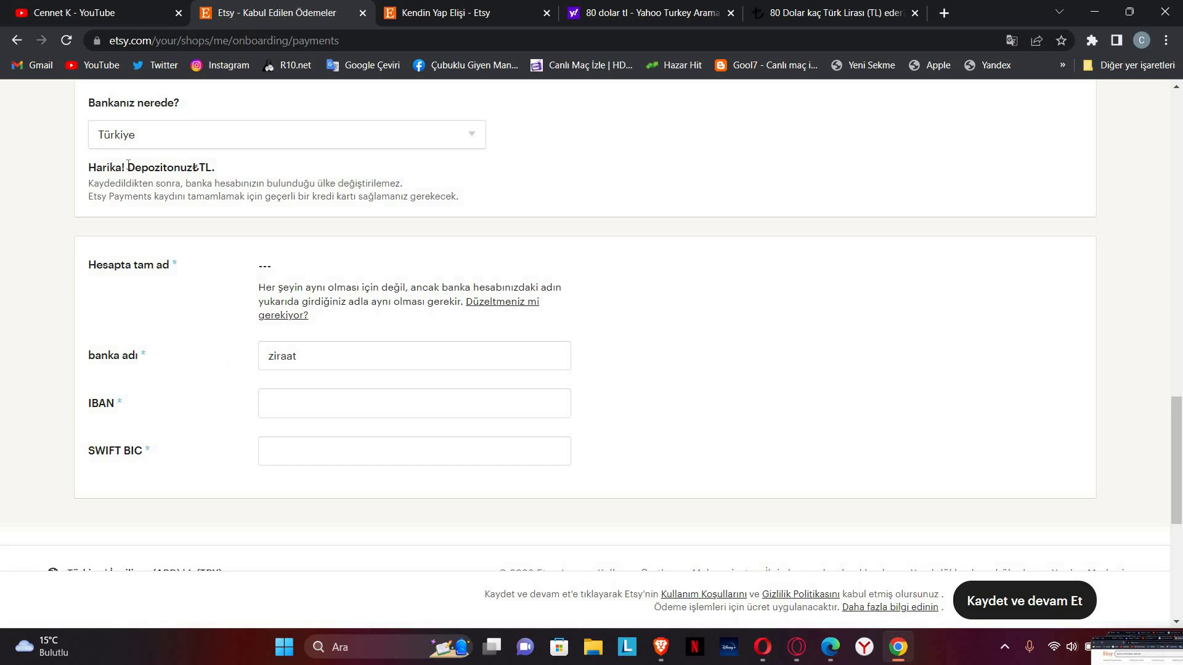
{"action": "left_click_drag", "start_coordinate": [231, 170], "coordinate": [125, 169]}
{"action": "left_click", "coordinate": [189, 180]}
{"action": "left_click_drag", "start_coordinate": [74, 402], "coordinate": [172, 410]}
{"action": "left_click", "coordinate": [169, 425]}
{"action": "left_click_drag", "start_coordinate": [80, 449], "coordinate": [182, 454]}
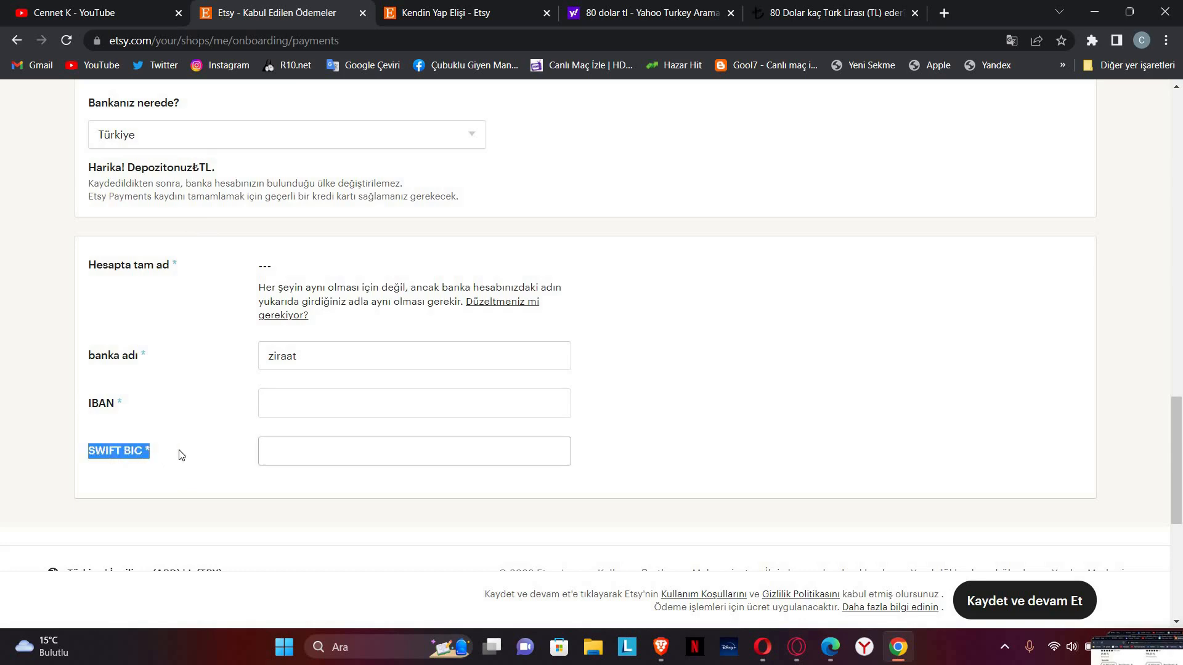
{"action": "right_click", "coordinate": [123, 451]}
{"action": "left_click", "coordinate": [248, 463]}
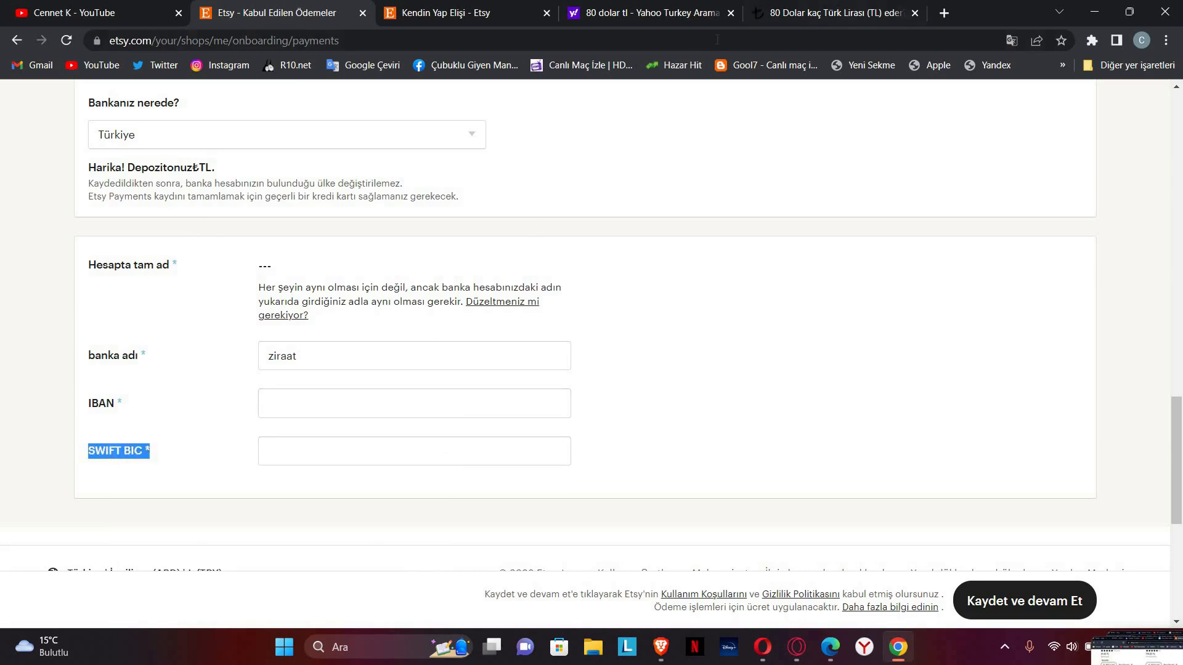
{"action": "left_click", "coordinate": [831, 13]}
Step: Search Yahoo for 'SWIFT BIC ziraat' and find Ziraat Bank's code TCZBTR2AXXX
{"action": "left_click", "coordinate": [658, 39]}
{"action": "key", "text": "ctrl+v"}
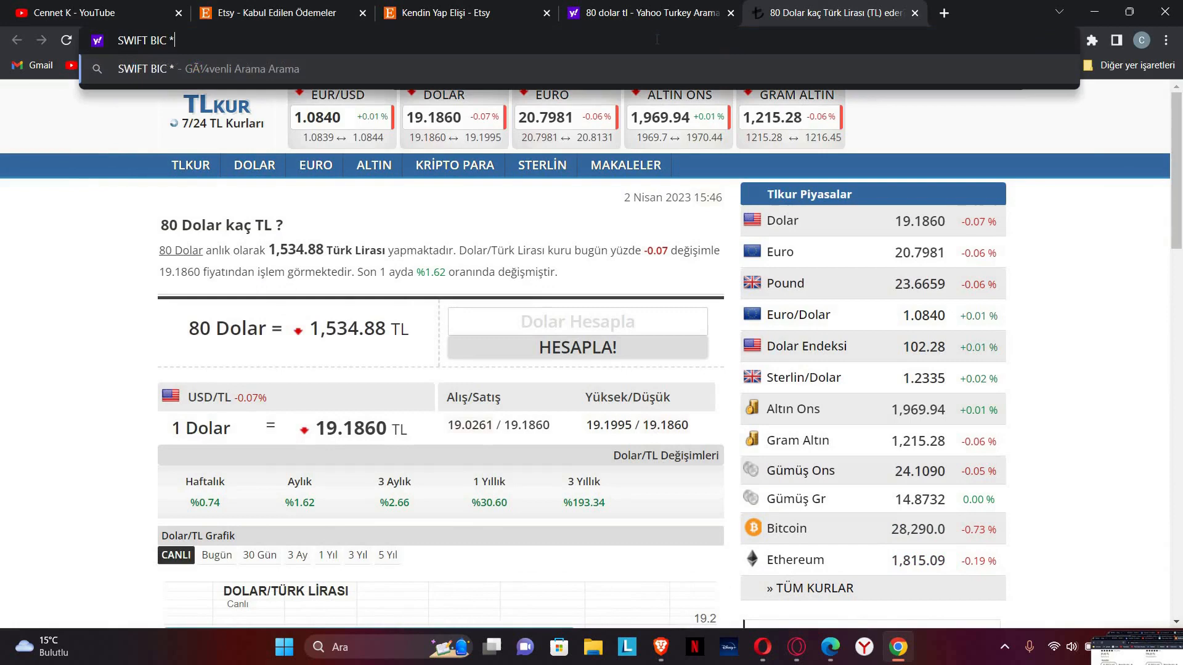
{"action": "key", "text": "Return"}
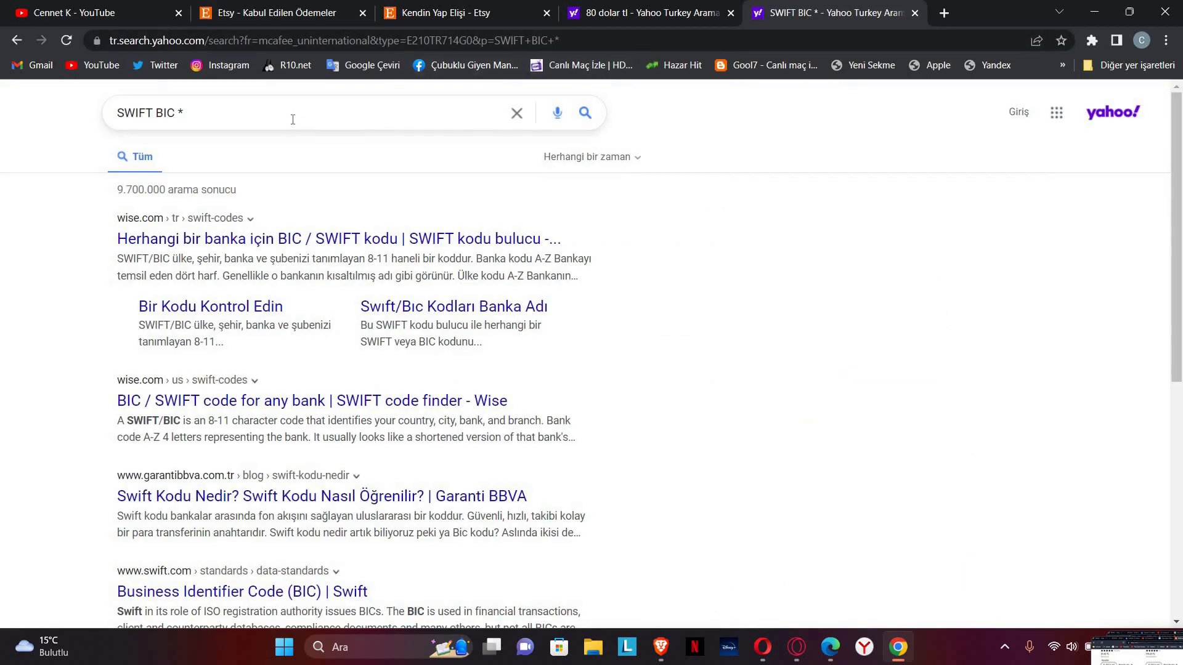
{"action": "left_click", "coordinate": [293, 120]}
{"action": "type", "text": "ziraat"}
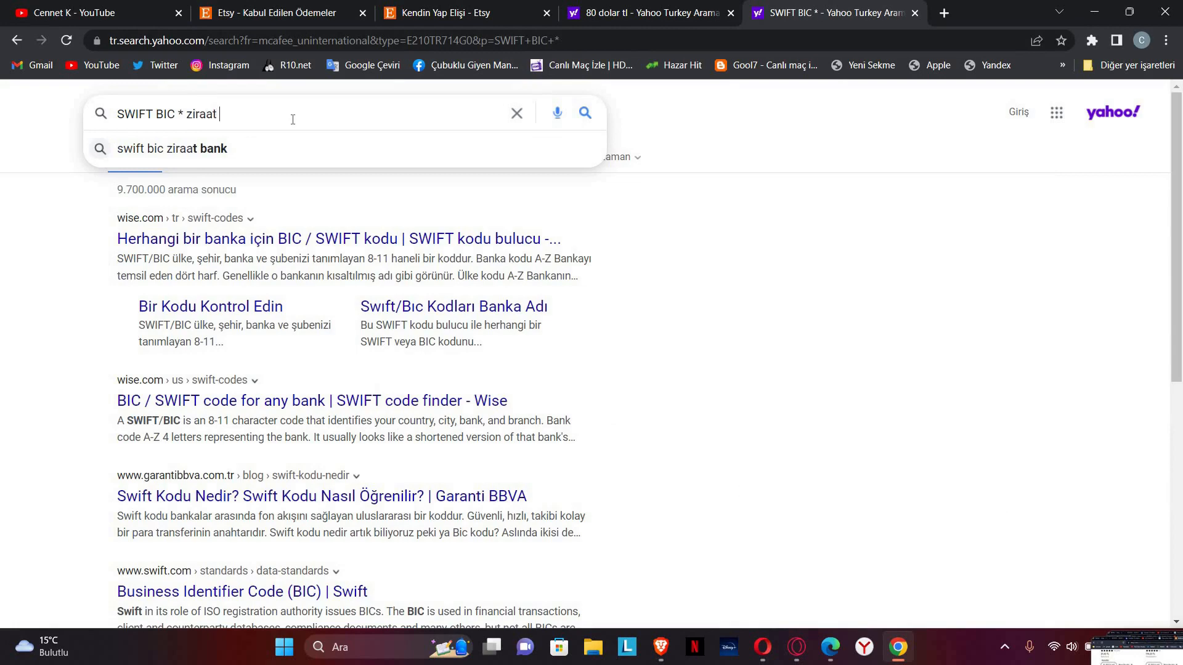
{"action": "key", "text": "Return"}
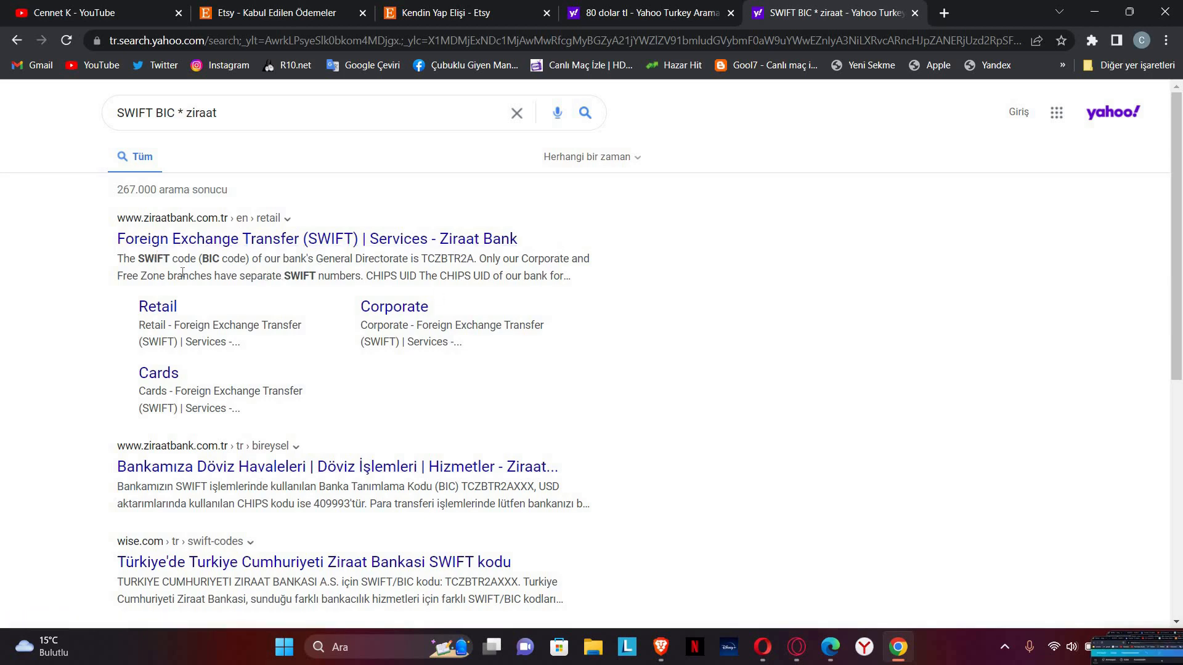
{"action": "scroll", "coordinate": [577, 322], "scroll_direction": "down", "scroll_amount": 2}
{"action": "scroll", "coordinate": [578, 322], "scroll_direction": "up", "scroll_amount": 2}
Step: Close the SWIFT code and '80 dolar tl' search result tabs
{"action": "left_click", "coordinate": [915, 12]}
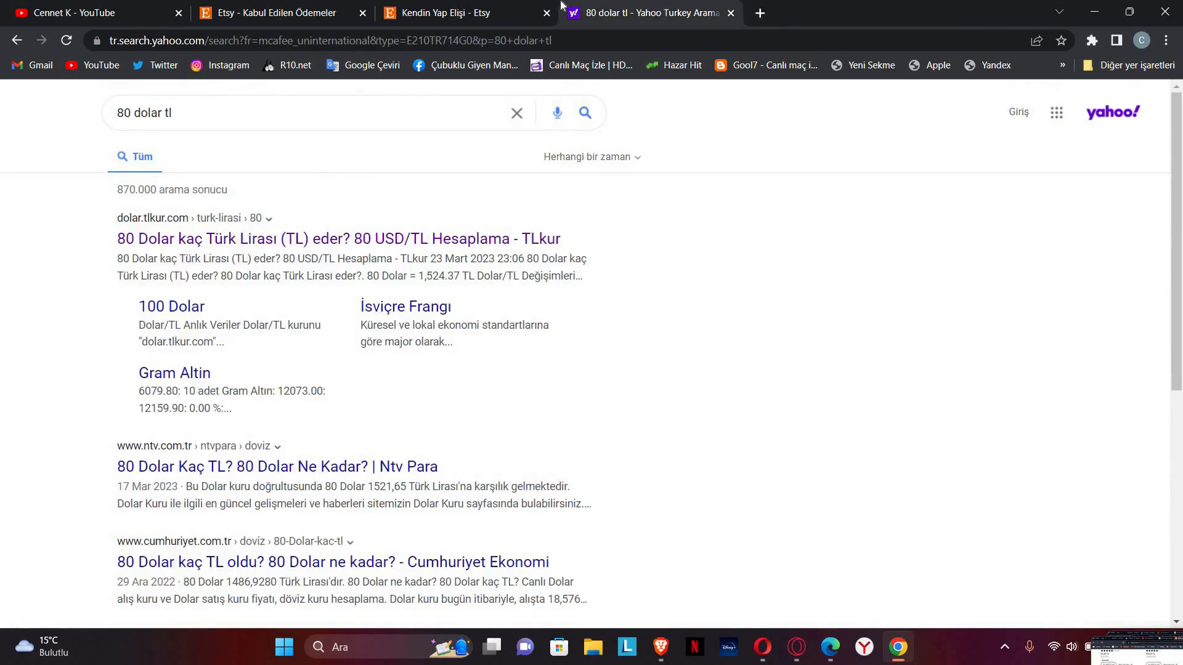
{"action": "left_click", "coordinate": [731, 13]}
{"action": "left_click", "coordinate": [731, 13]}
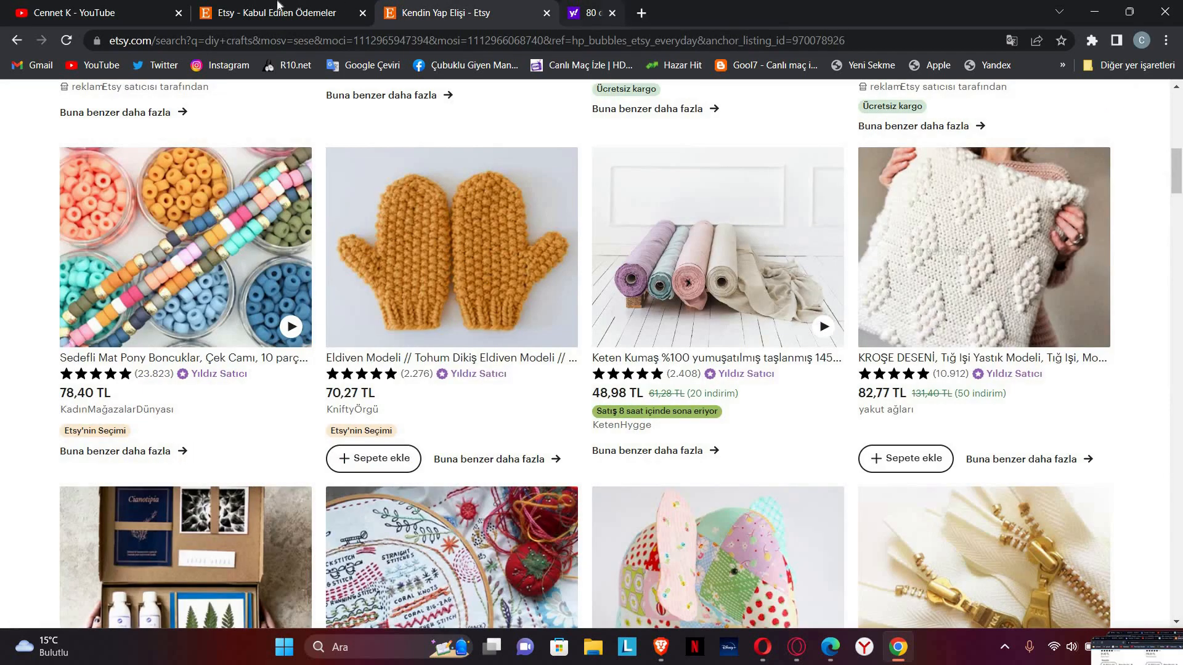
Step: Return to the Etsy payment form and review it, confirming the Türkiye bank country and ziraat bank name
{"action": "left_click", "coordinate": [275, 12]}
{"action": "left_click", "coordinate": [987, 417]}
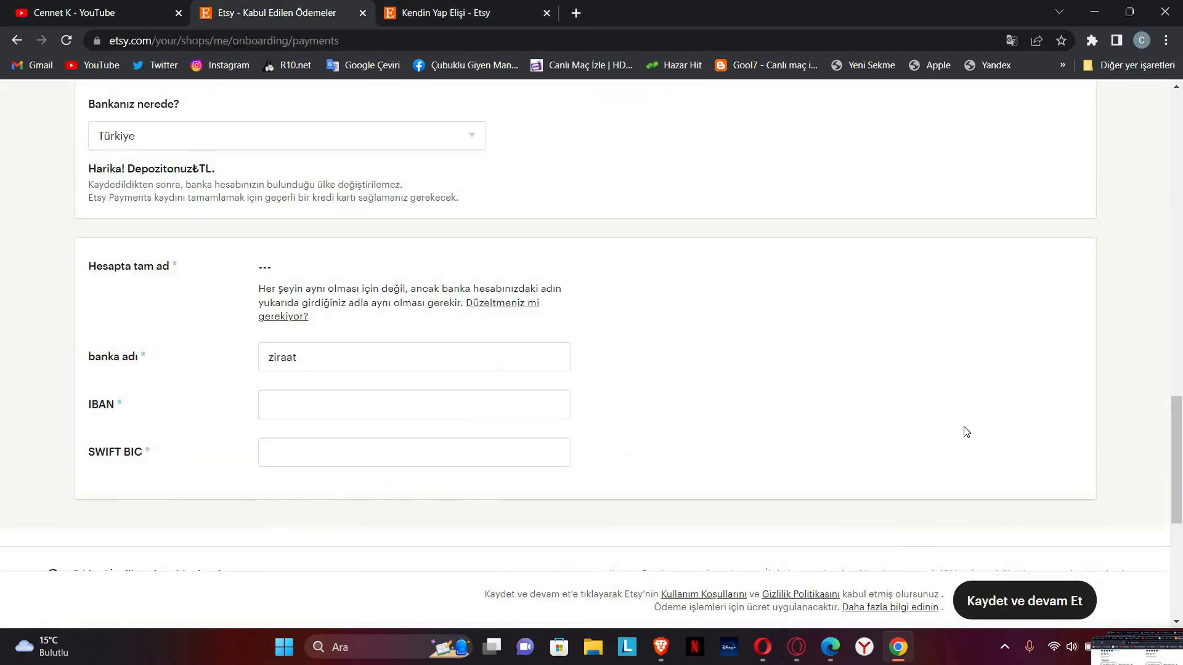
{"action": "scroll", "coordinate": [949, 425], "scroll_direction": "up", "scroll_amount": 15}
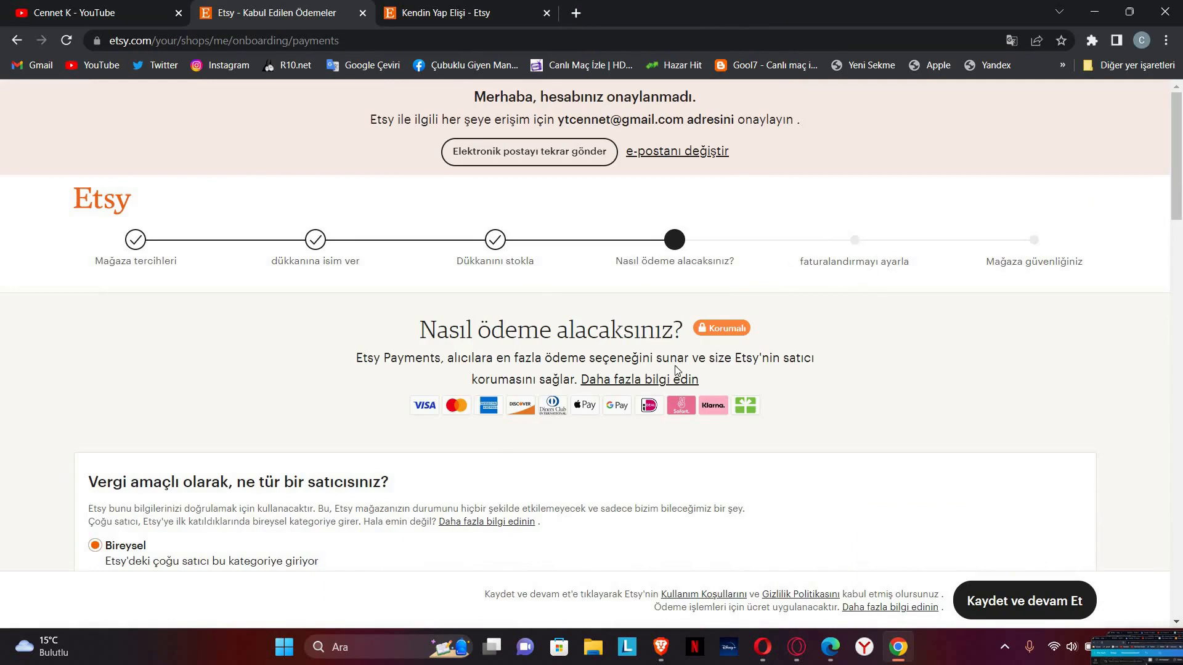
{"action": "scroll", "coordinate": [760, 362], "scroll_direction": "down", "scroll_amount": 5}
{"action": "scroll", "coordinate": [722, 286], "scroll_direction": "down", "scroll_amount": 15}
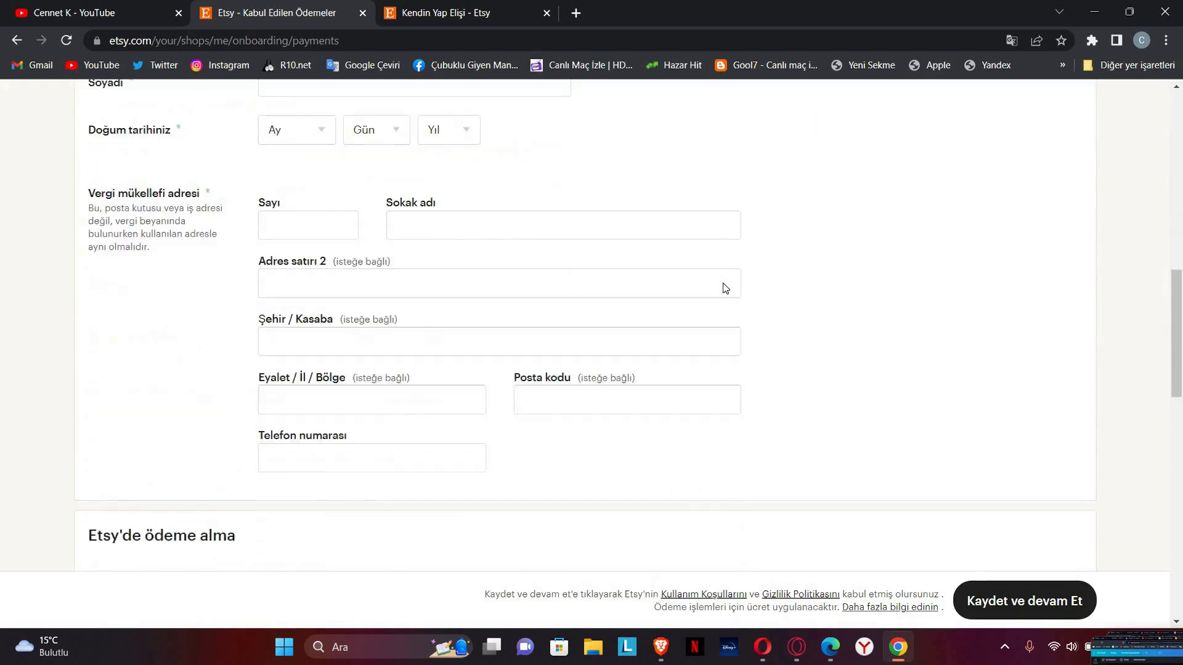
{"action": "scroll", "coordinate": [724, 289], "scroll_direction": "down", "scroll_amount": 5}
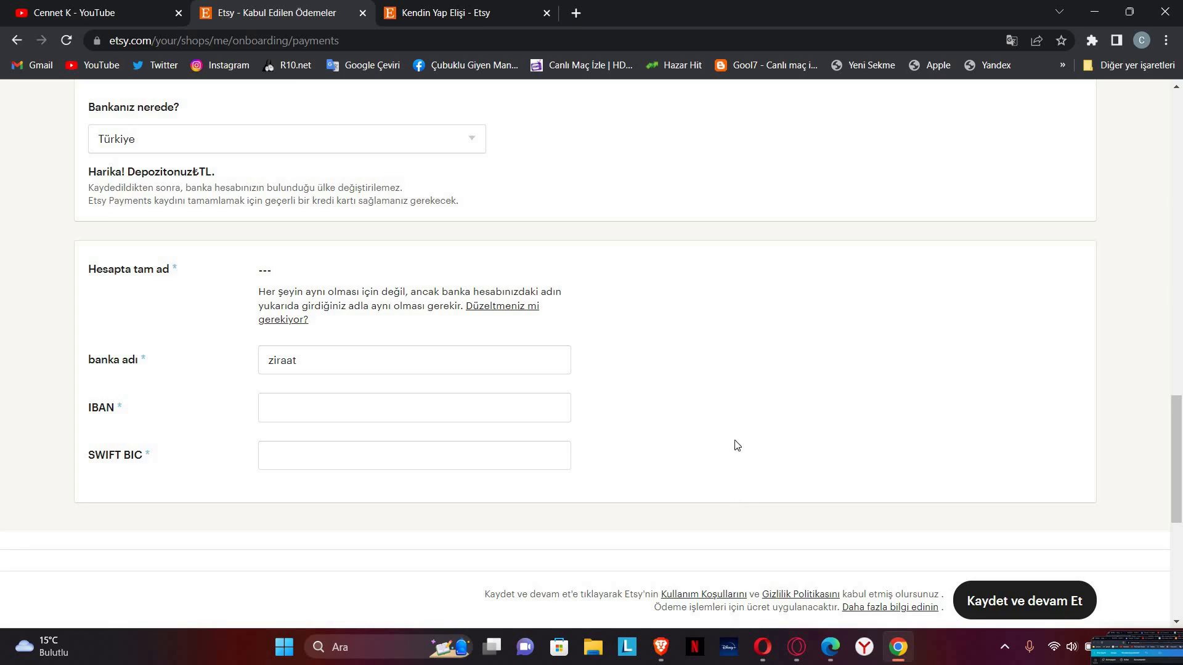
{"action": "scroll", "coordinate": [277, 388], "scroll_direction": "up", "scroll_amount": 15}
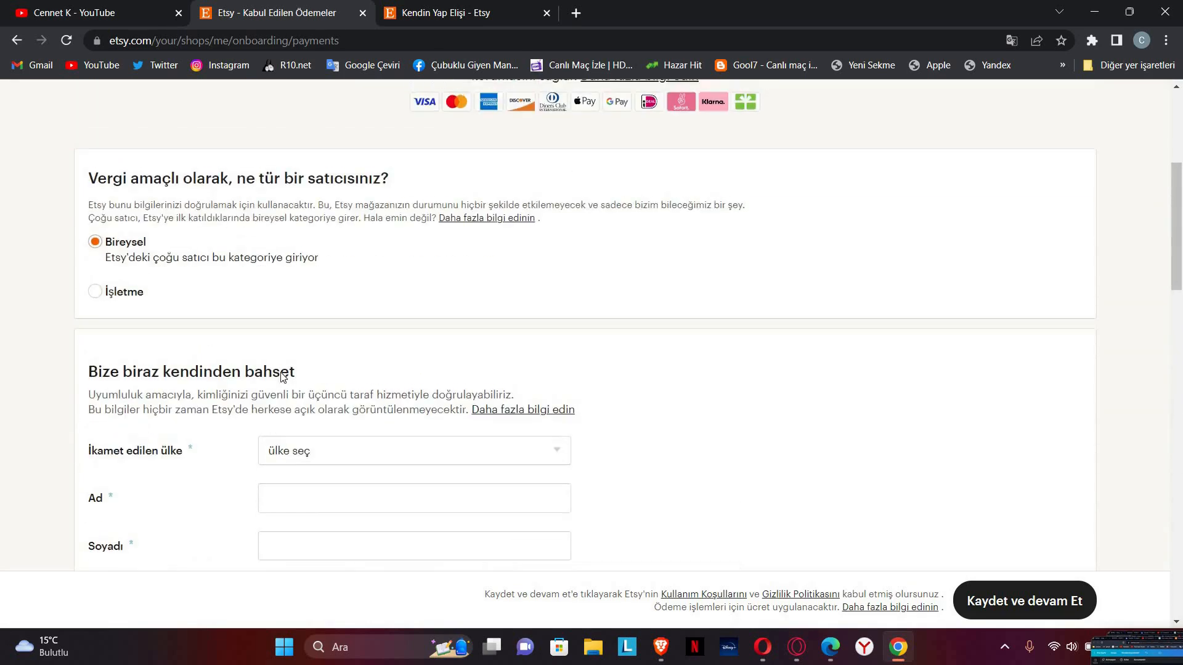
{"action": "scroll", "coordinate": [281, 377], "scroll_direction": "up", "scroll_amount": 5}
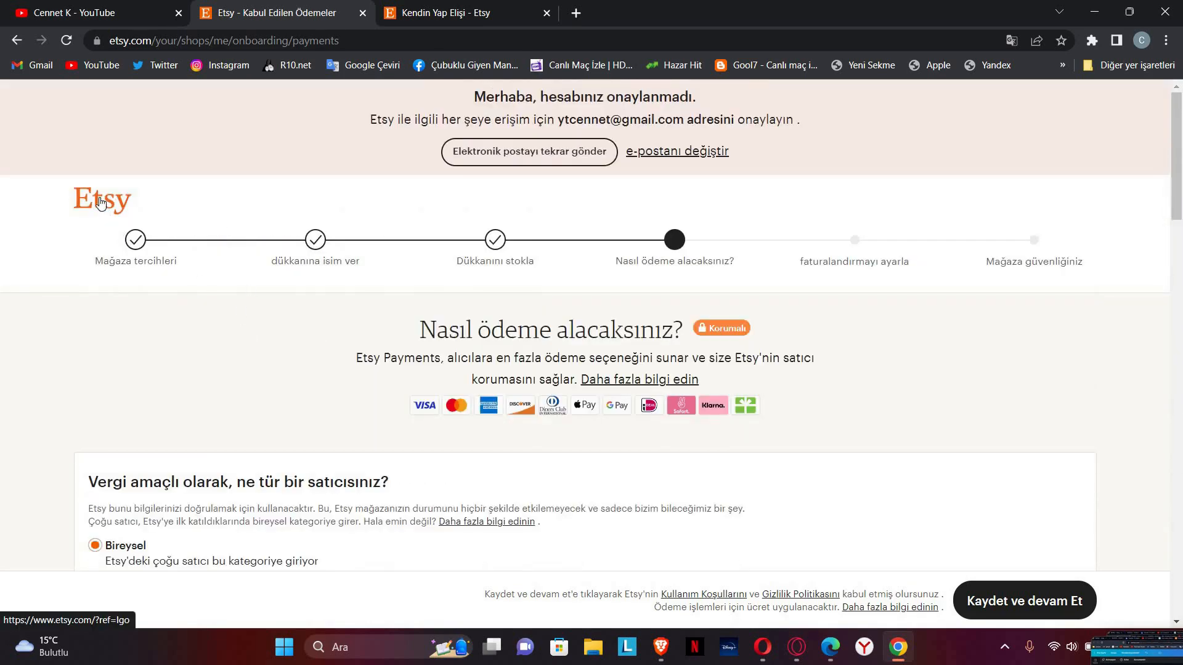
{"action": "scroll", "coordinate": [251, 372], "scroll_direction": "down", "scroll_amount": 10}
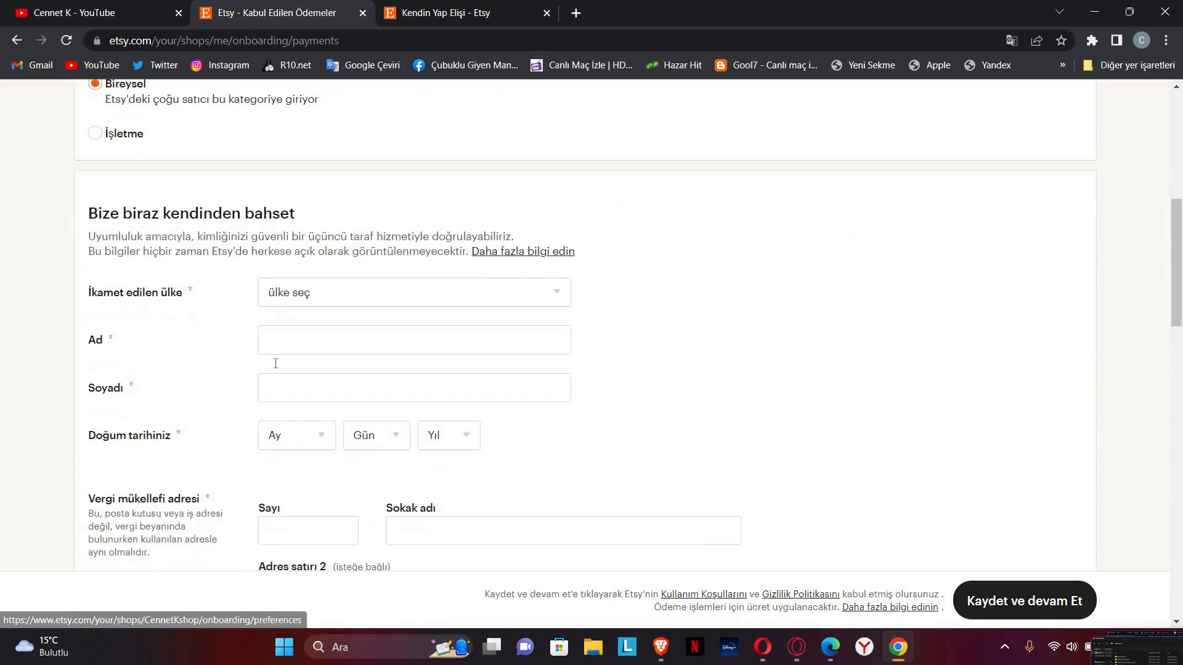
{"action": "scroll", "coordinate": [338, 364], "scroll_direction": "down", "scroll_amount": 5}
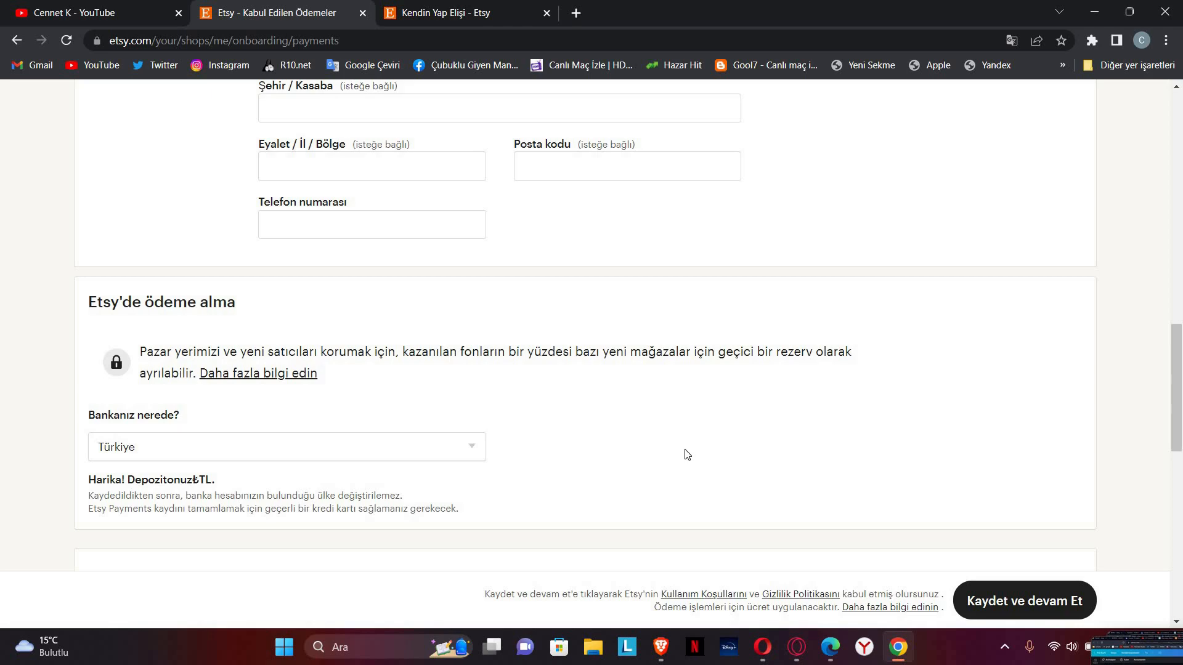
{"action": "scroll", "coordinate": [755, 474], "scroll_direction": "up", "scroll_amount": 12}
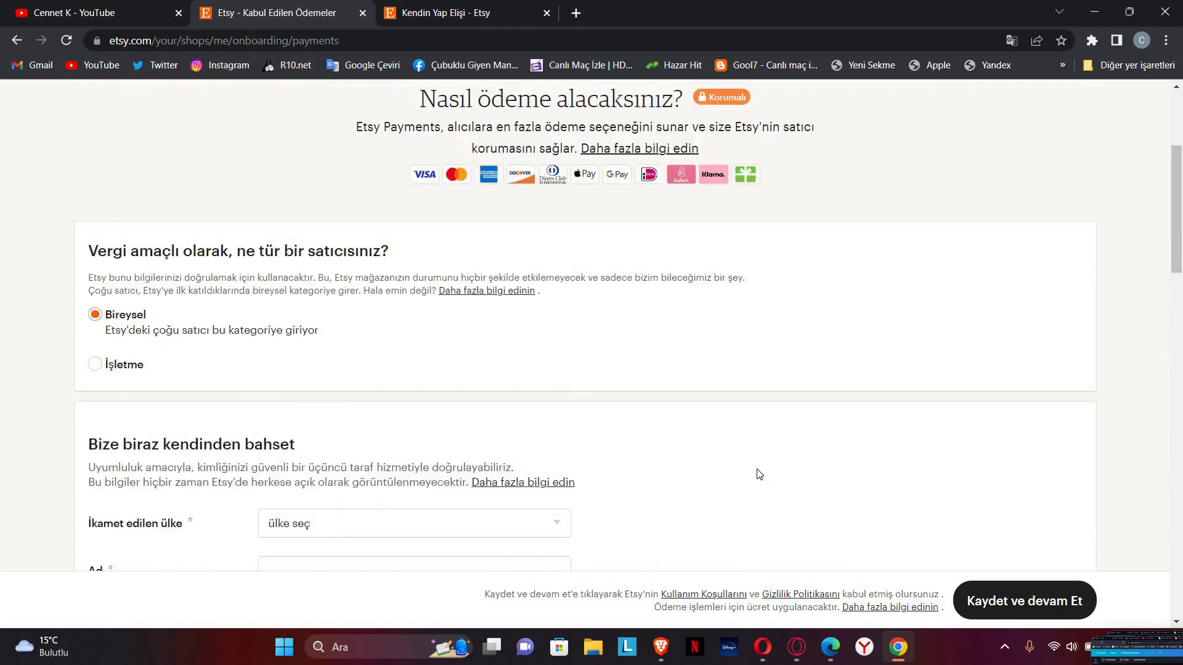
{"action": "scroll", "coordinate": [759, 475], "scroll_direction": "up", "scroll_amount": 4}
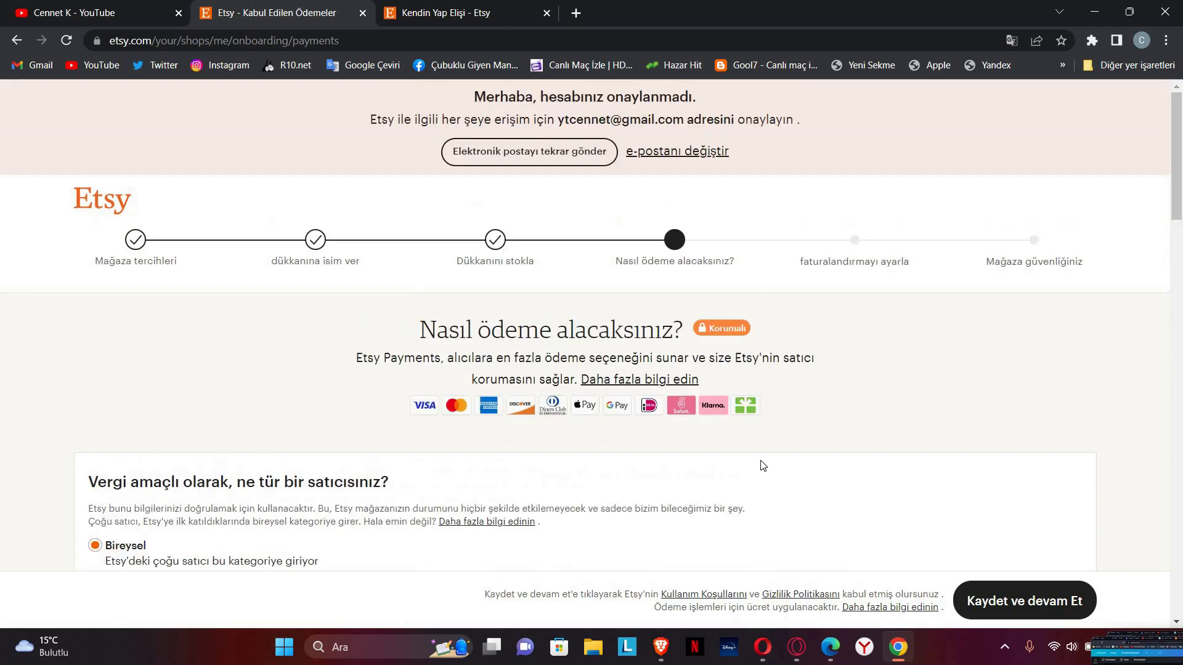
{"action": "left_click", "coordinate": [389, 8]}
Step: Close the Etsy payments tab, skim the YouTube channel videos, then return to the 'diy crafts' results
{"action": "left_click", "coordinate": [362, 12]}
{"action": "left_click", "coordinate": [104, 13]}
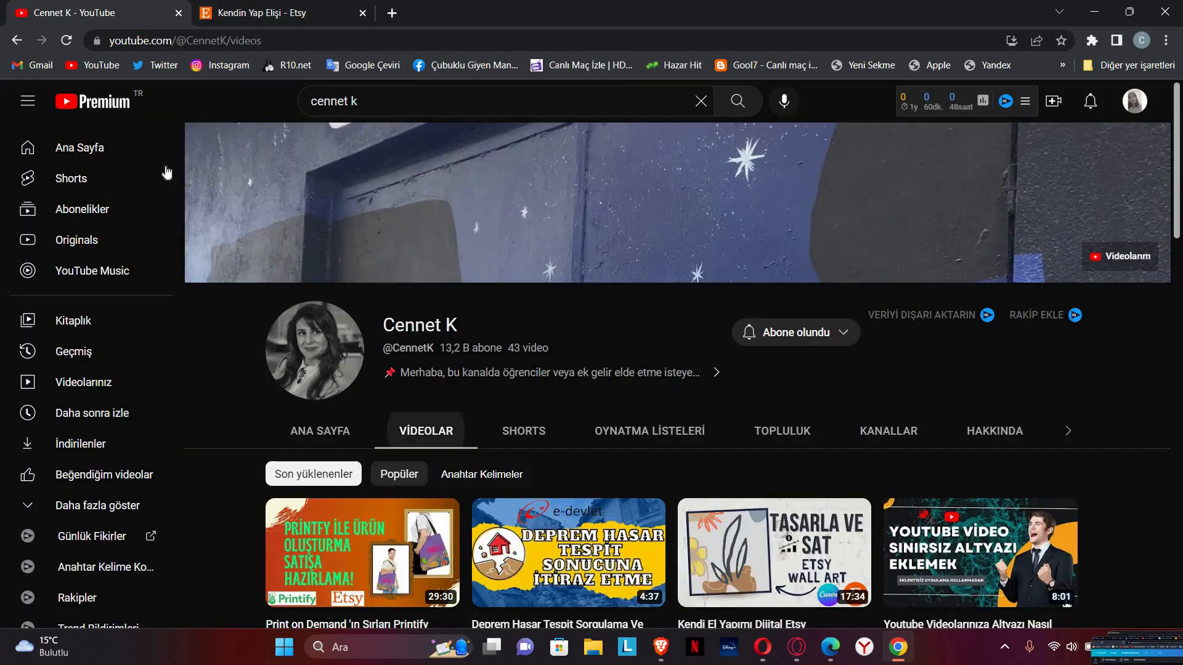
{"action": "scroll", "coordinate": [560, 357], "scroll_direction": "down", "scroll_amount": 3}
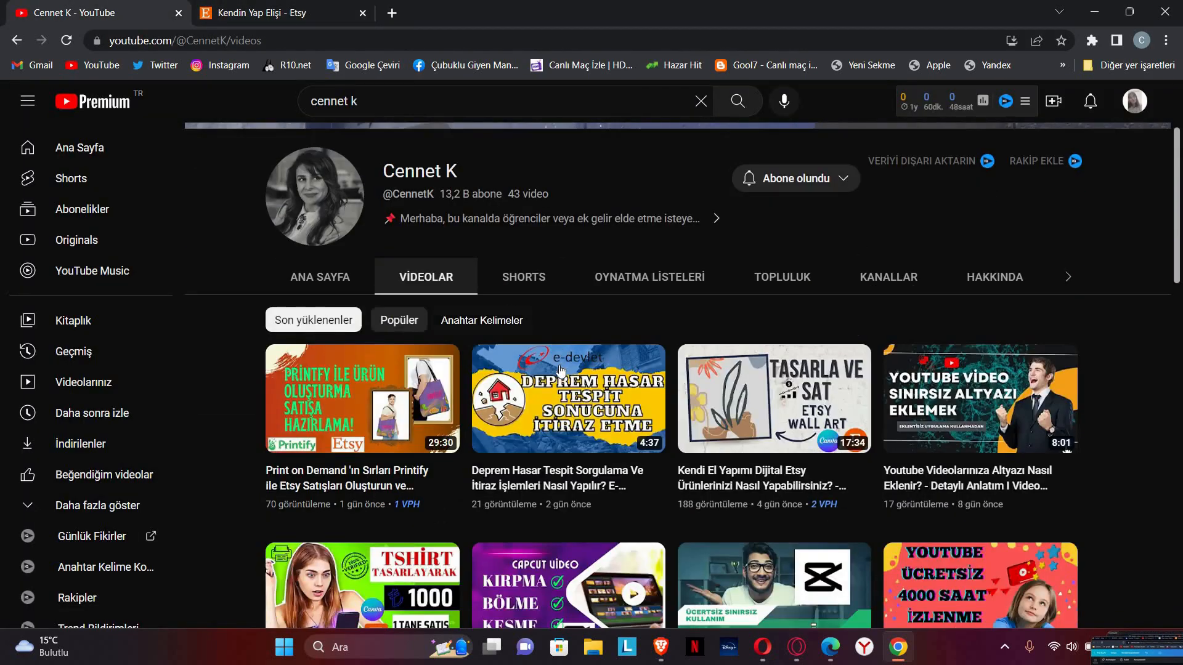
{"action": "scroll", "coordinate": [560, 369], "scroll_direction": "down", "scroll_amount": 5}
{"action": "scroll", "coordinate": [478, 379], "scroll_direction": "up", "scroll_amount": 8}
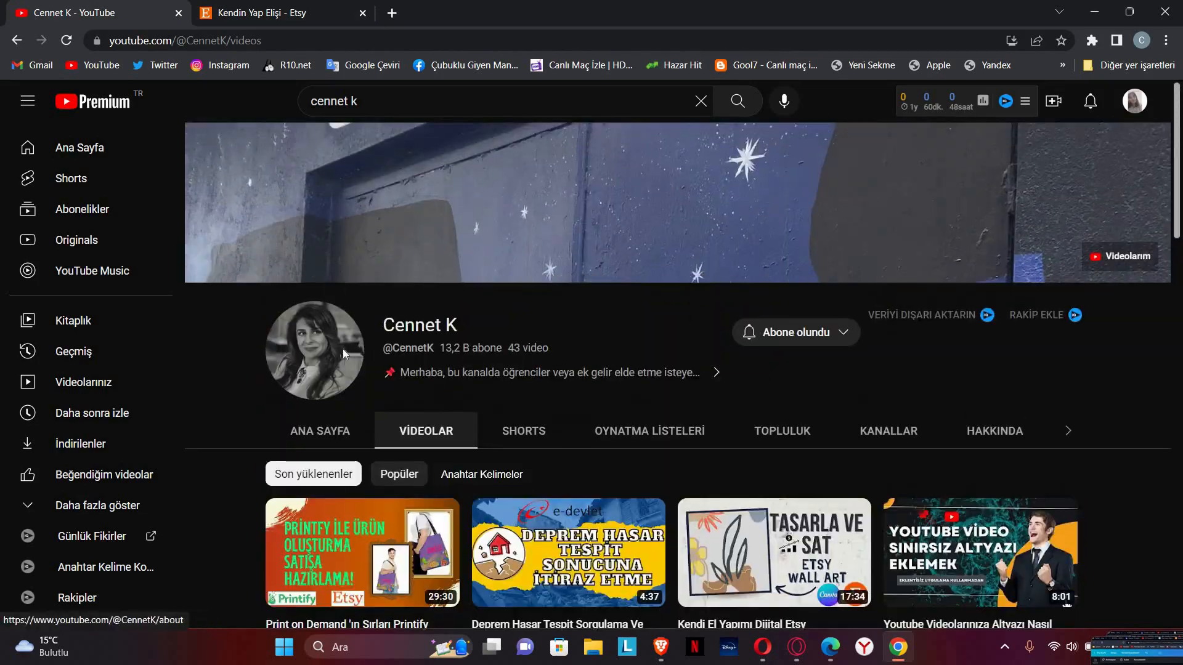
{"action": "left_click", "coordinate": [354, 21]}
{"action": "scroll", "coordinate": [436, 254], "scroll_direction": "up", "scroll_amount": 10}
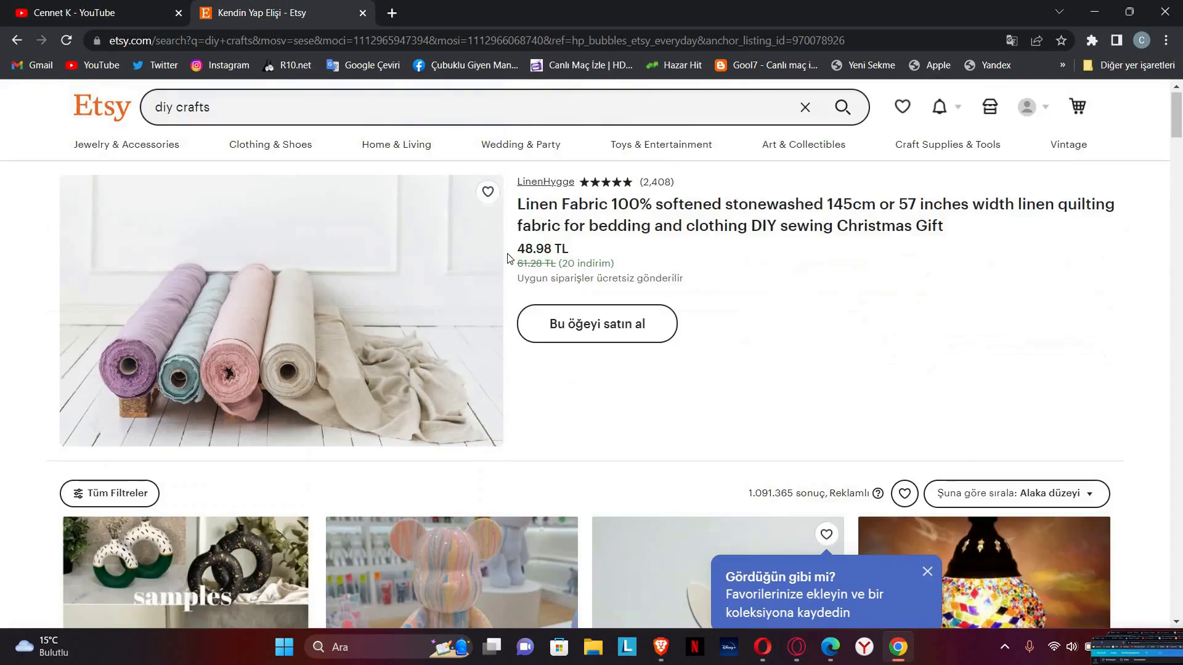